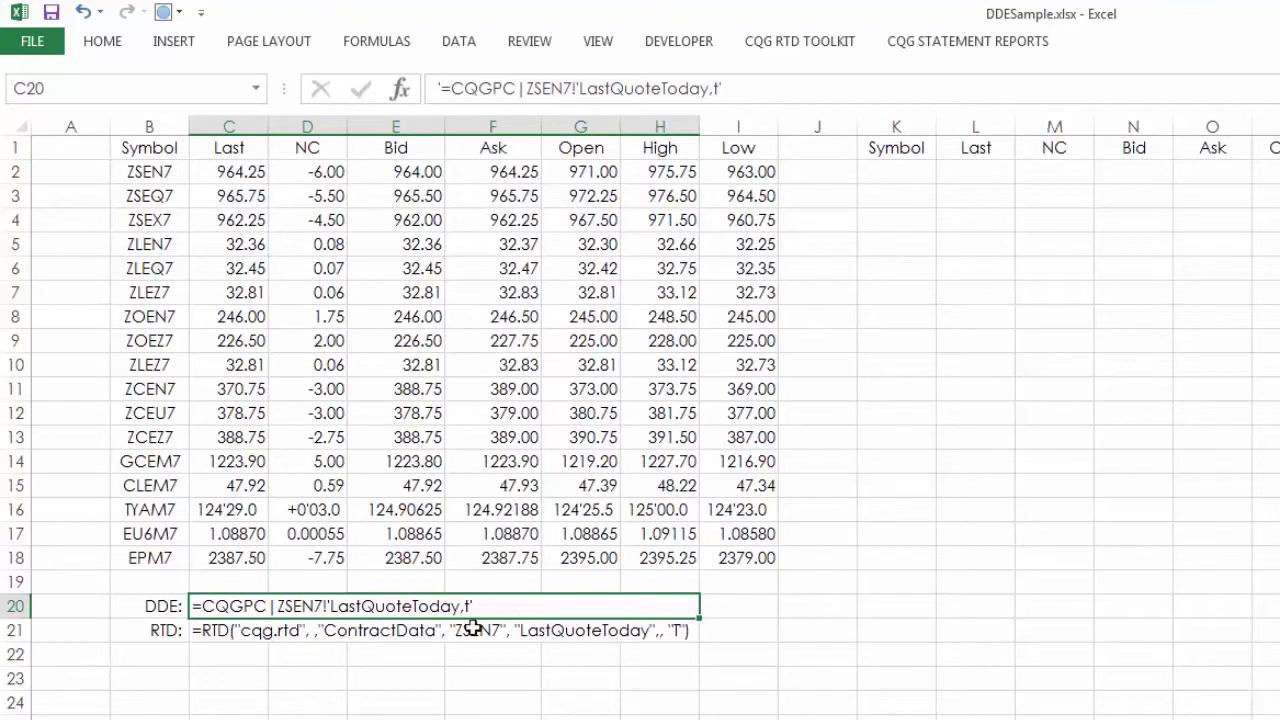
With K2 chosen as the quote spot, open CQG's Quote Spreadsheet 2.0 showing CLEM7
{"action": "left_click", "coordinate": [258, 636]}
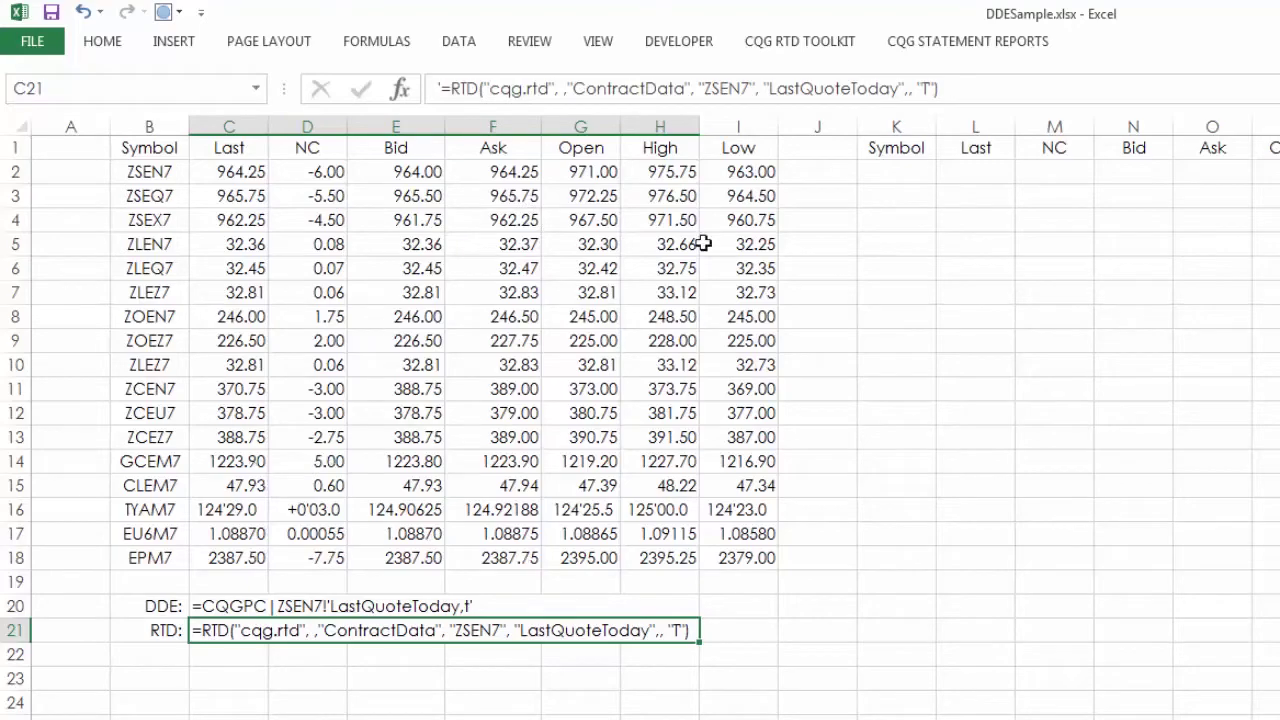
{"action": "left_click", "coordinate": [901, 176]}
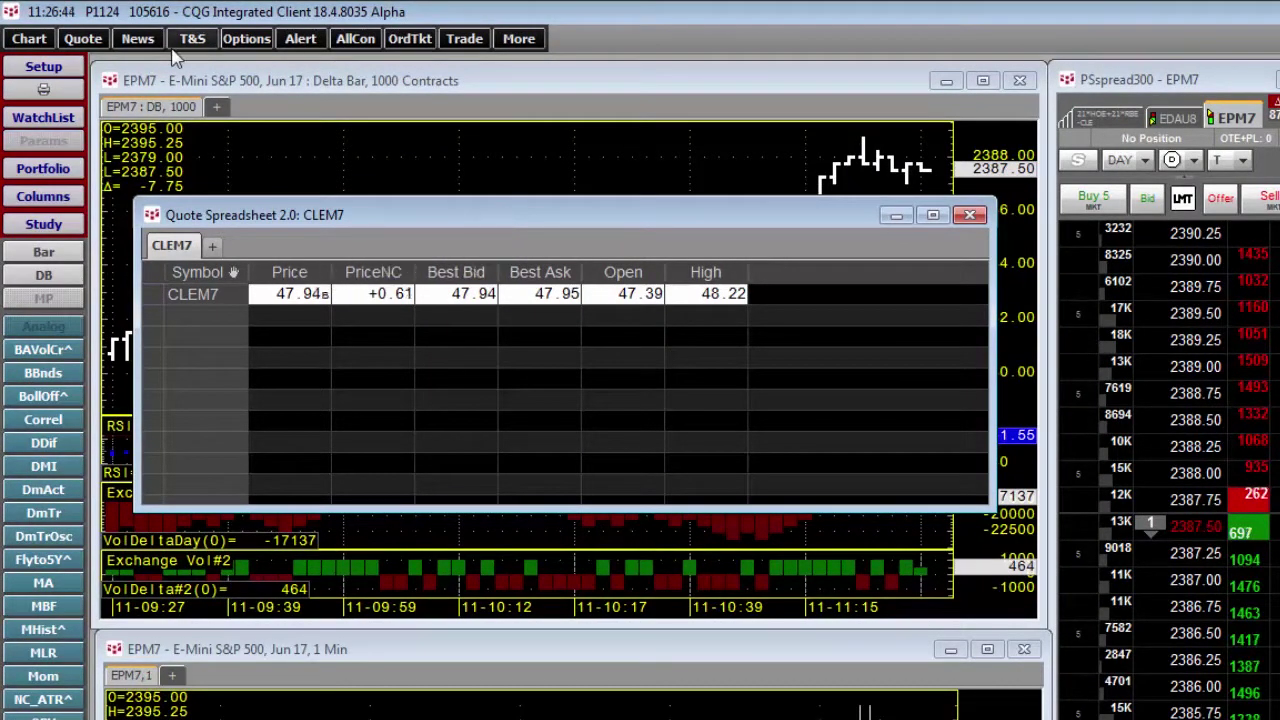
{"action": "left_click", "coordinate": [93, 44]}
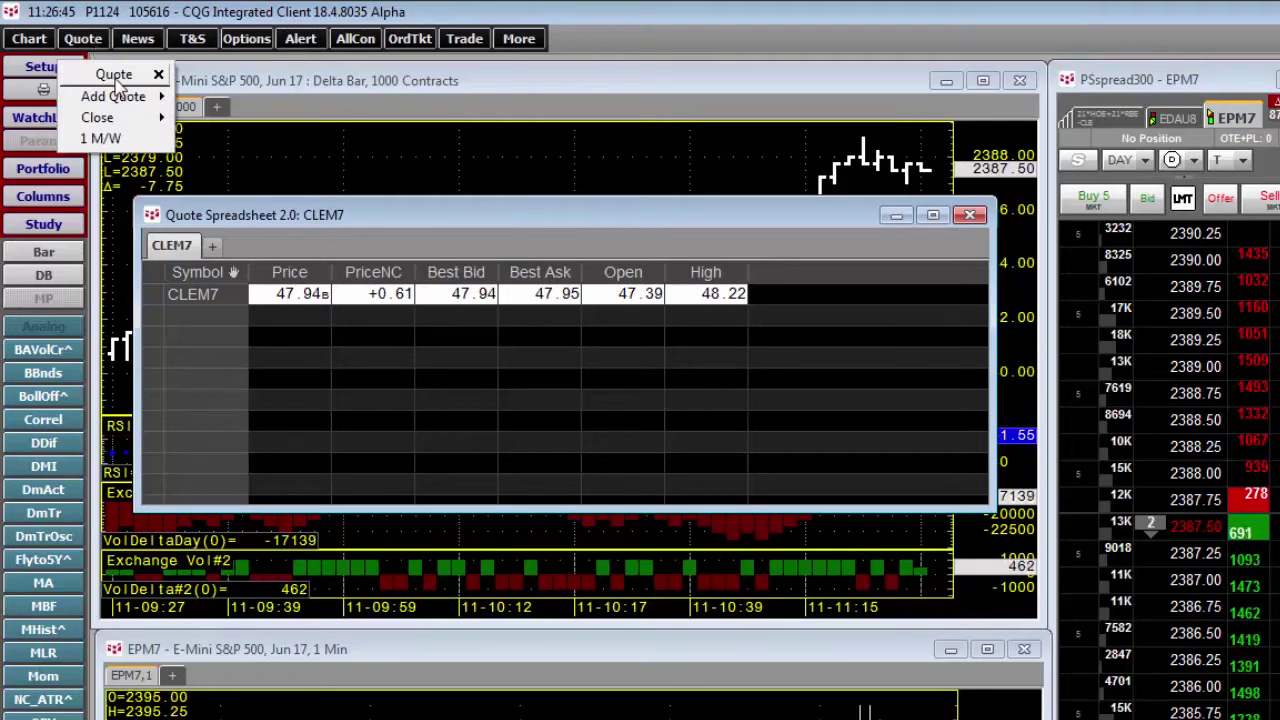
{"action": "mouse_move", "coordinate": [118, 98]}
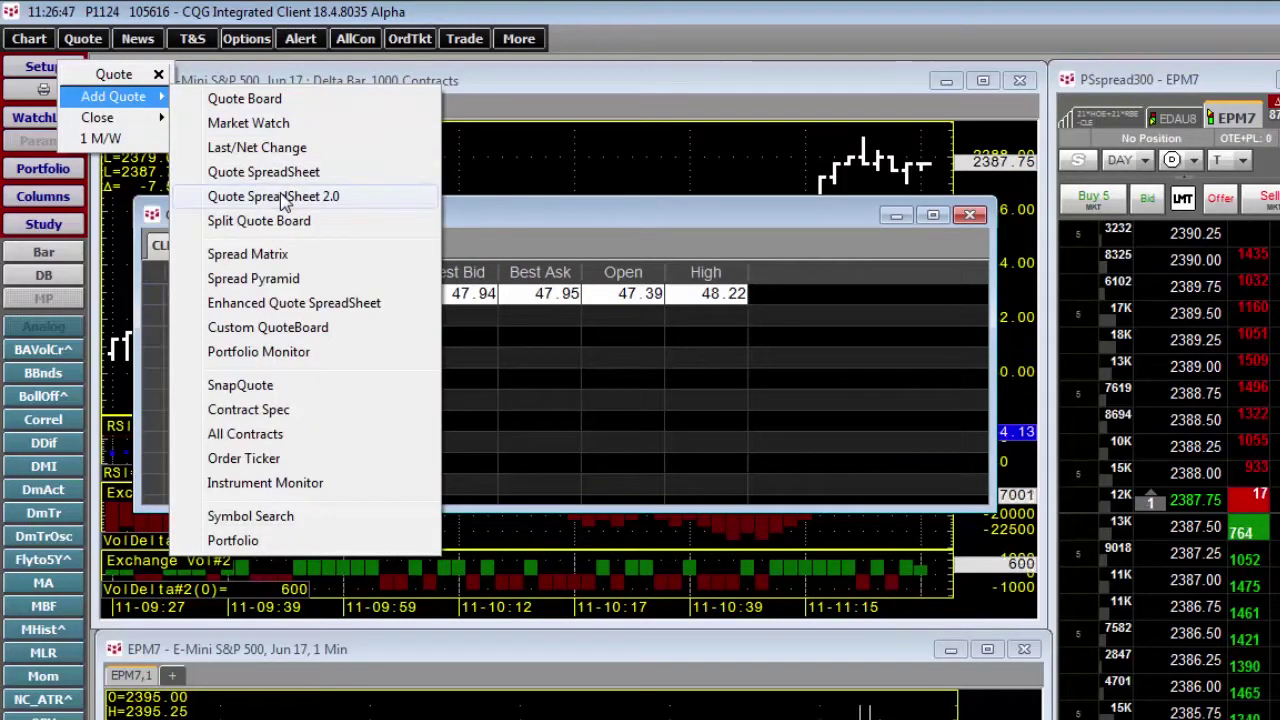
{"action": "left_click", "coordinate": [281, 199]}
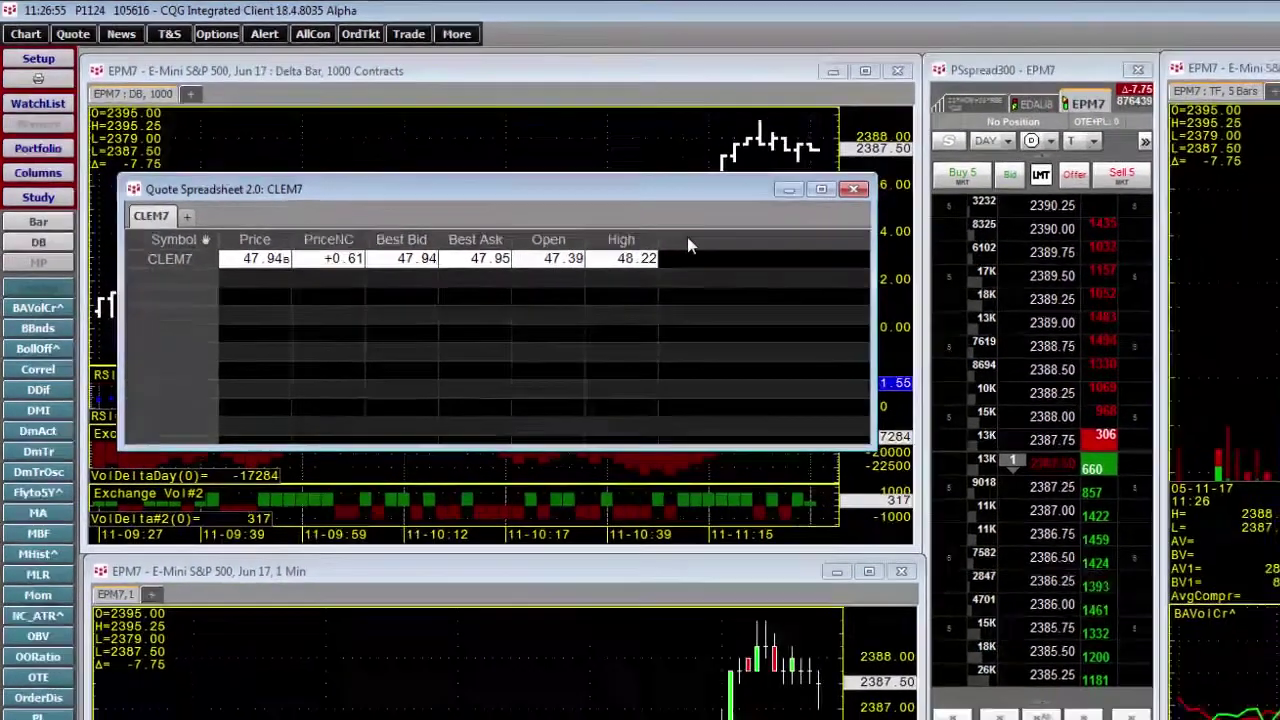
Add the Low price today column to the CLEM7 quote spreadsheet
{"action": "right_click", "coordinate": [782, 281]}
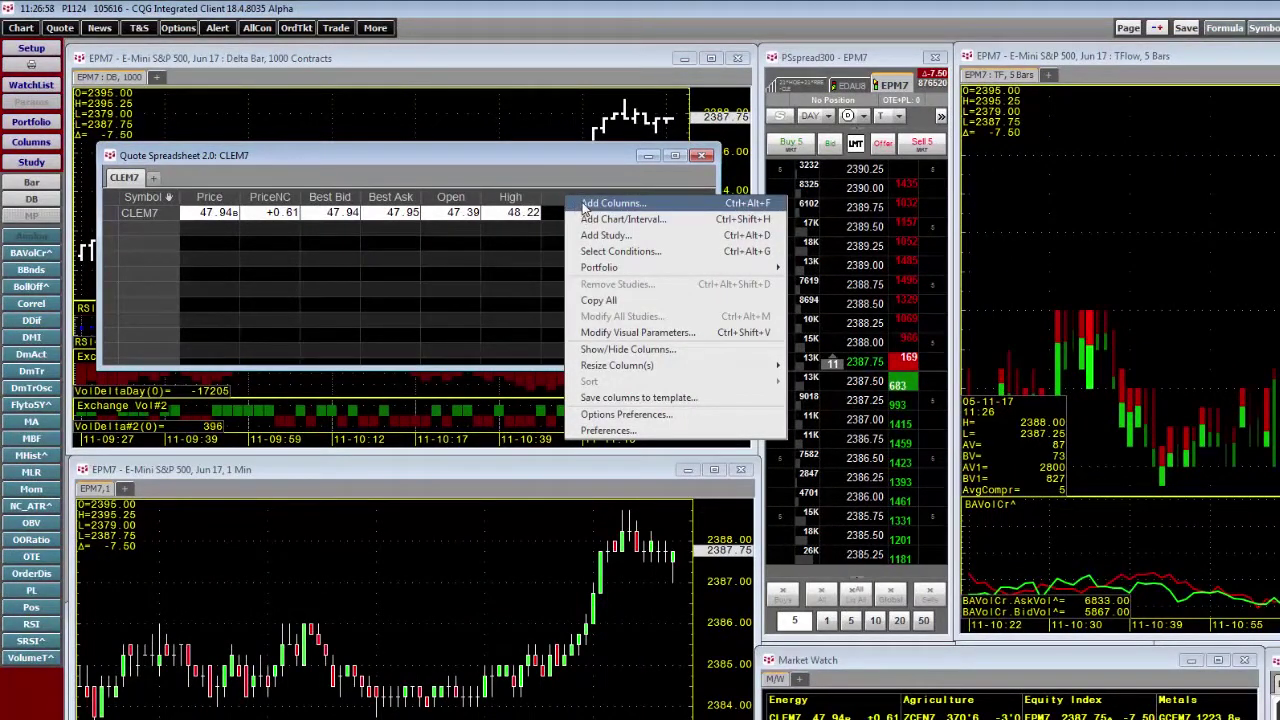
{"action": "left_click", "coordinate": [598, 203]}
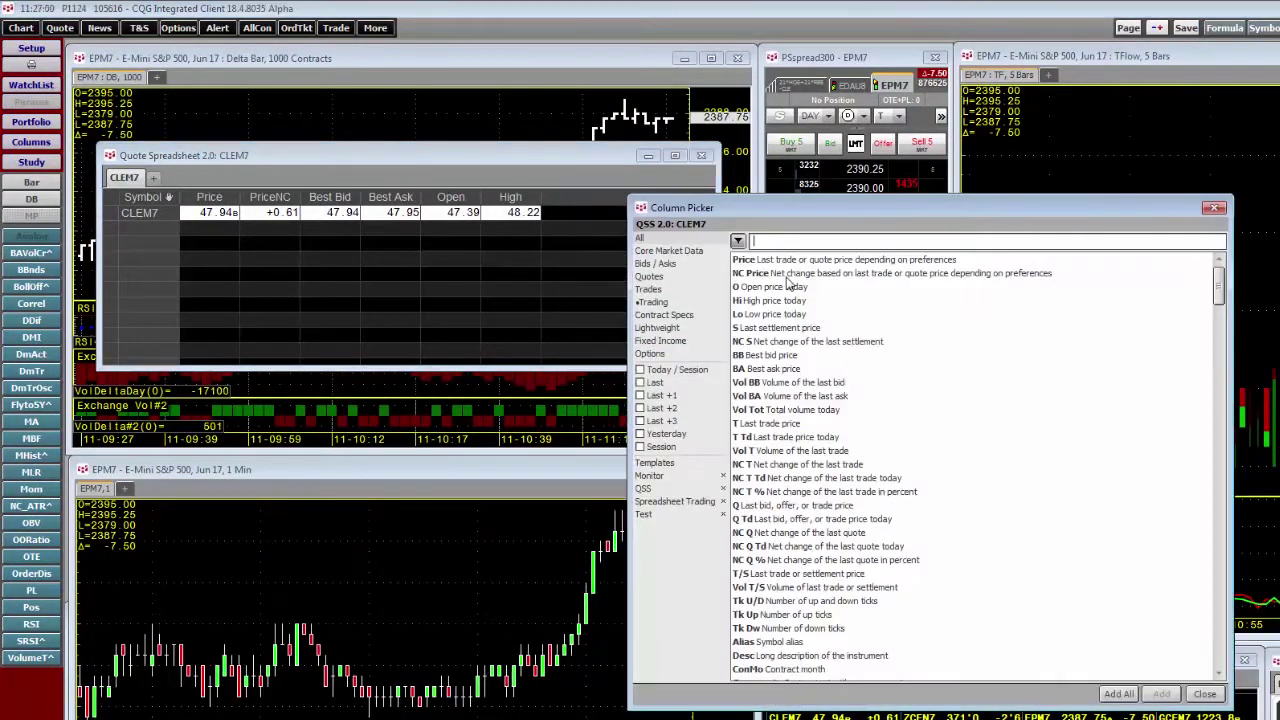
{"action": "type", "text": "low"}
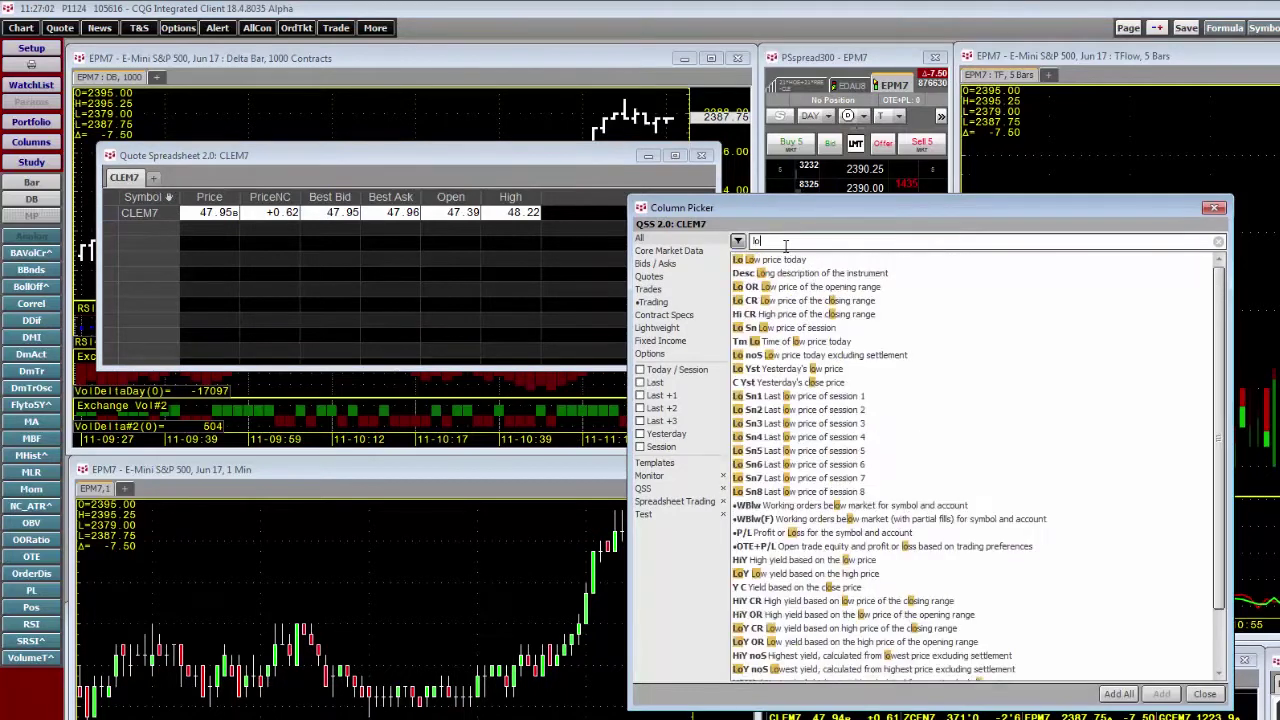
{"action": "left_click", "coordinate": [788, 261]}
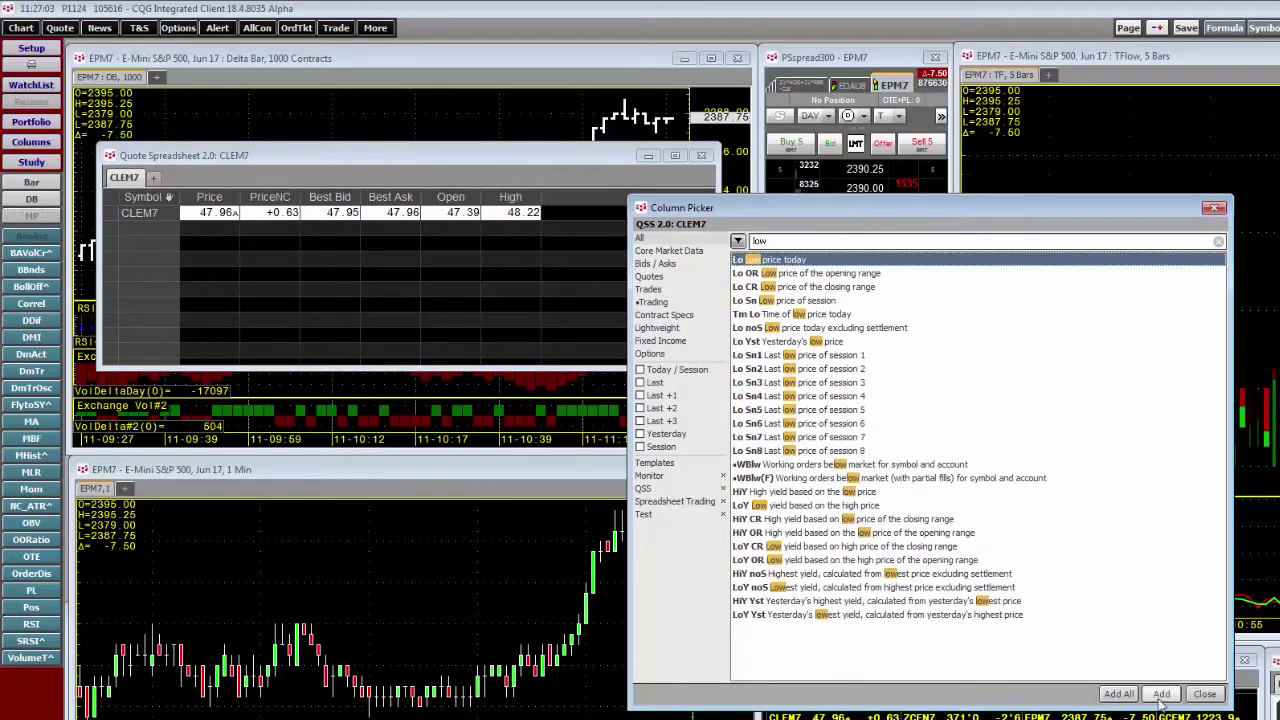
{"action": "left_click", "coordinate": [1161, 694]}
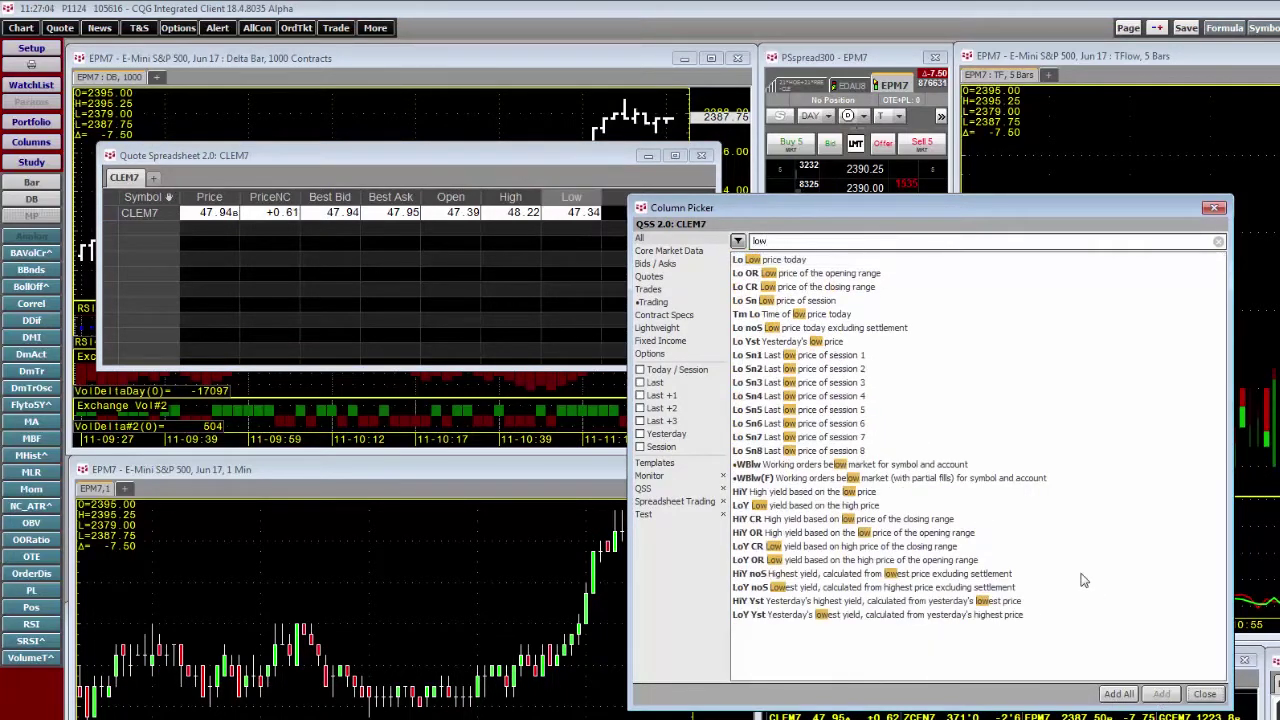
{"action": "left_click", "coordinate": [1204, 694]}
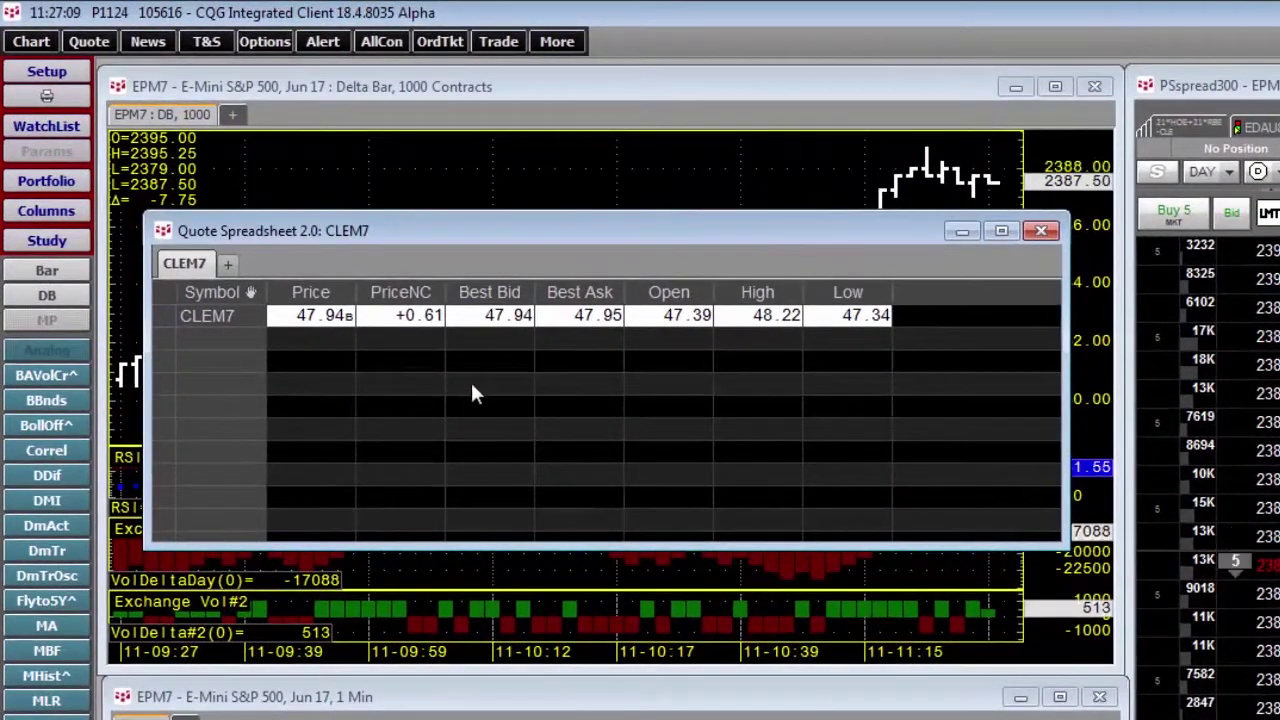
Copy the CLEM7 quote row to Excel and paste it into K2
{"action": "right_click", "coordinate": [209, 315]}
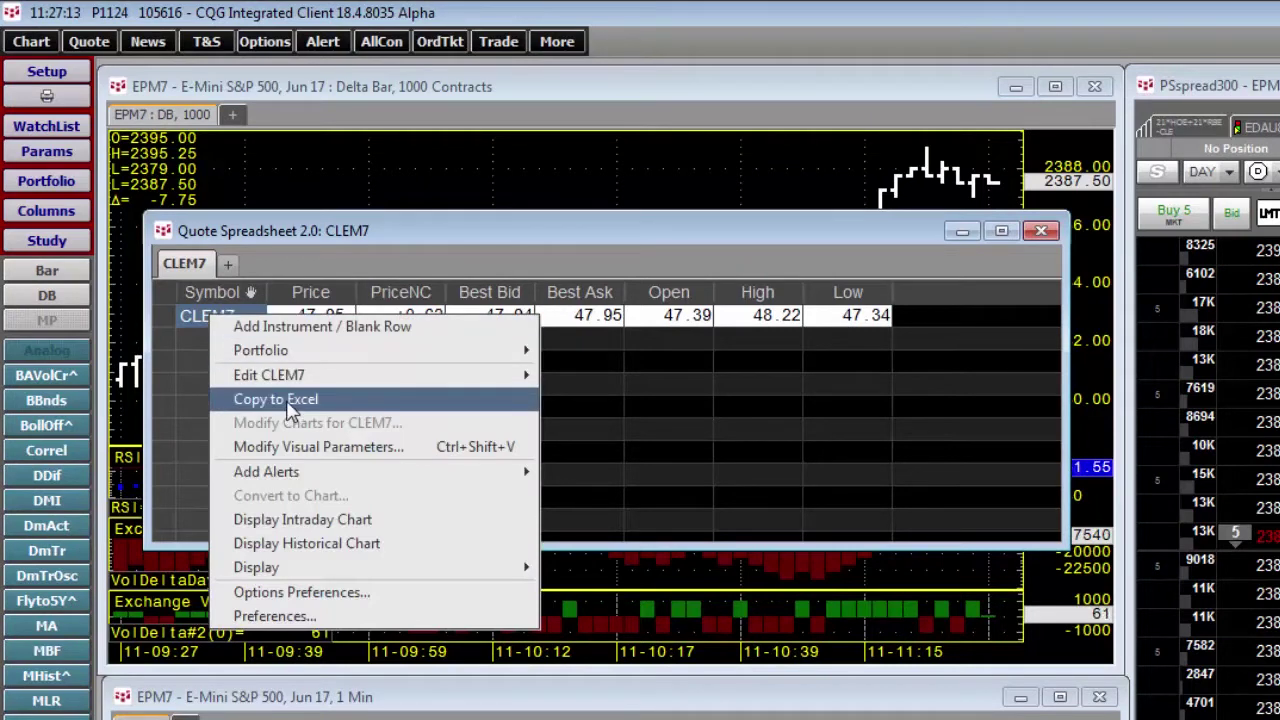
{"action": "left_click", "coordinate": [287, 399]}
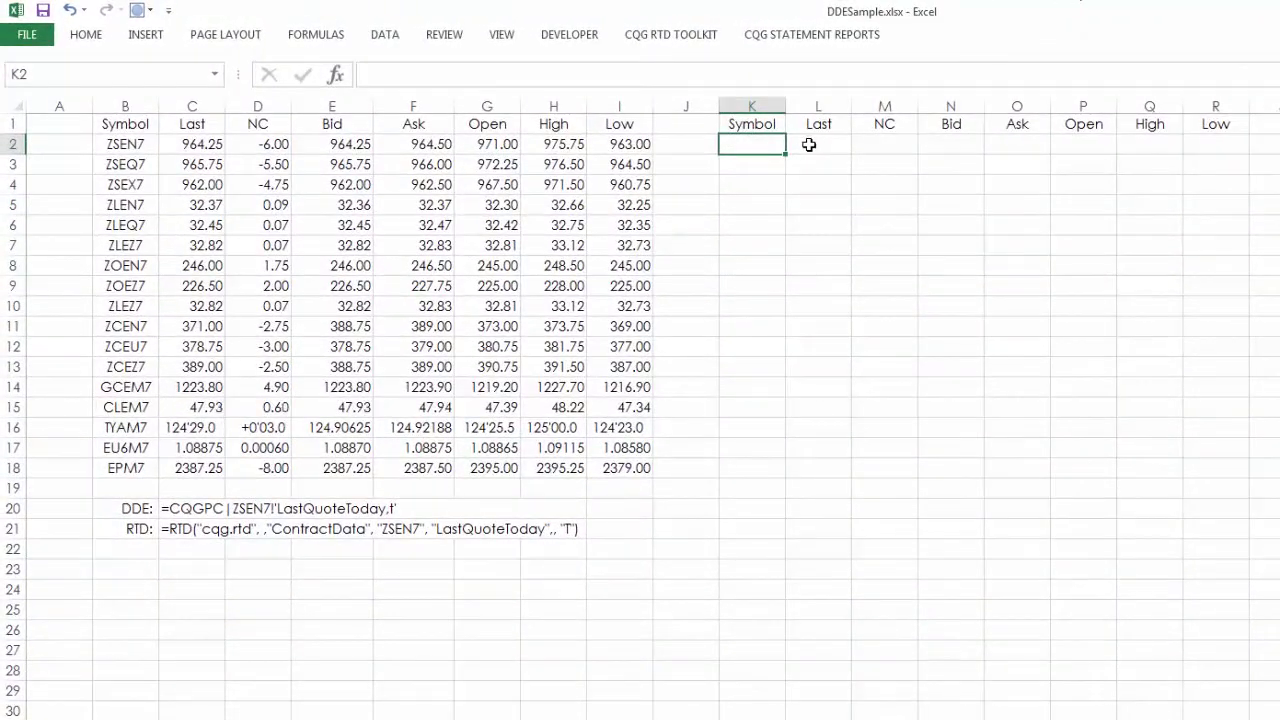
{"action": "key", "text": "ctrl+v"}
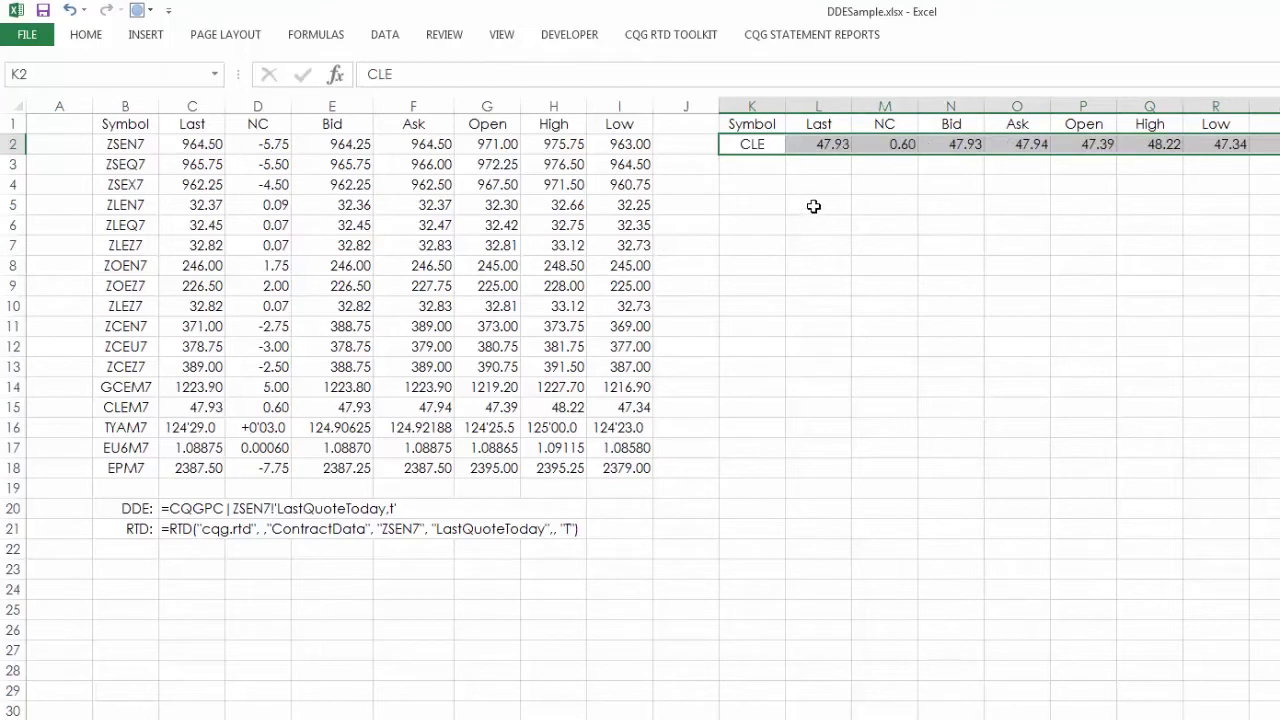
Inspect the pasted CLE RTD formulas for Last, NC, Bid, Ask, Open, High and Low in L2:R2
{"action": "left_click", "coordinate": [808, 144]}
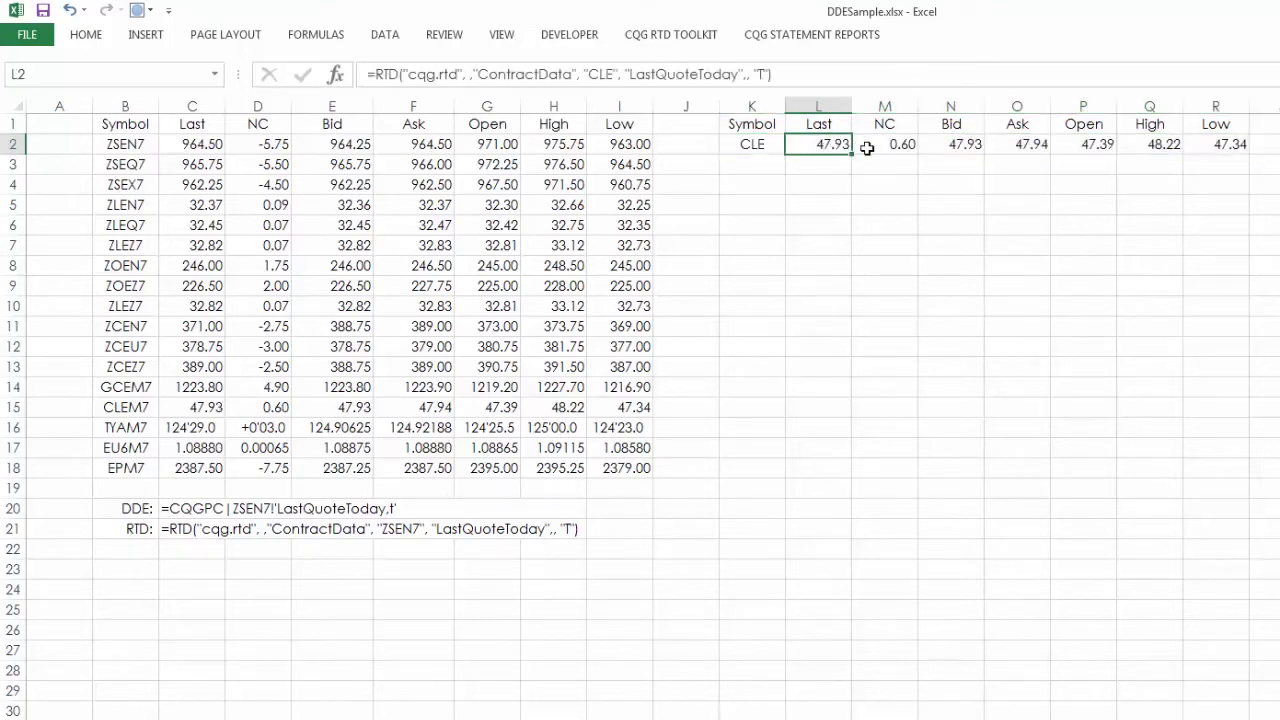
{"action": "left_click", "coordinate": [897, 145]}
{"action": "left_click", "coordinate": [957, 145]}
{"action": "left_click", "coordinate": [1007, 145]}
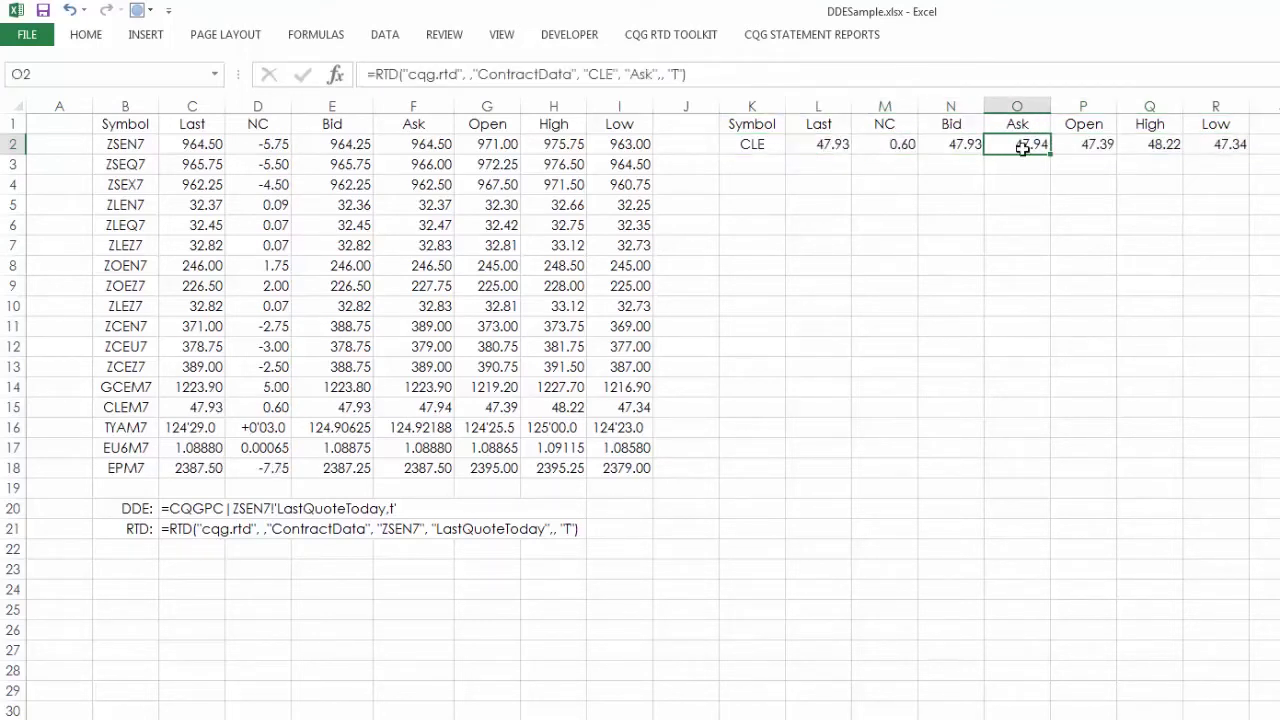
{"action": "left_click", "coordinate": [1099, 142]}
{"action": "left_click", "coordinate": [1150, 144]}
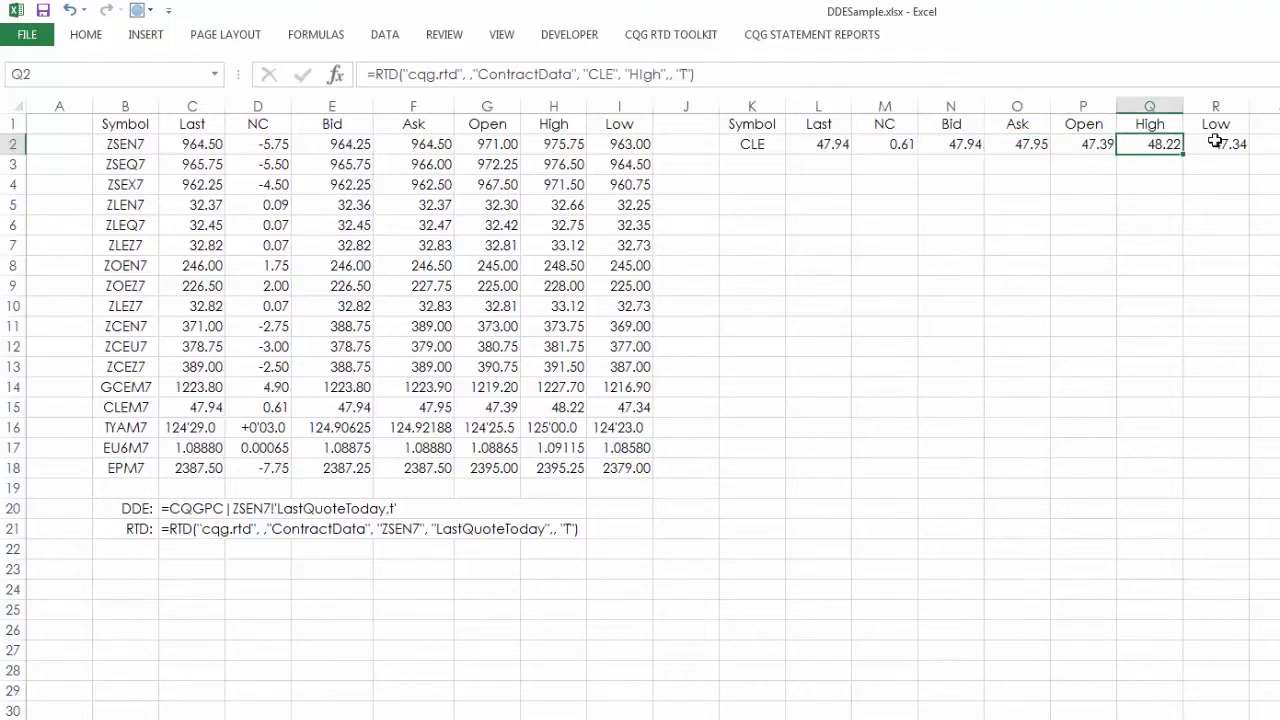
{"action": "left_click", "coordinate": [1215, 144]}
{"action": "left_click", "coordinate": [750, 126]}
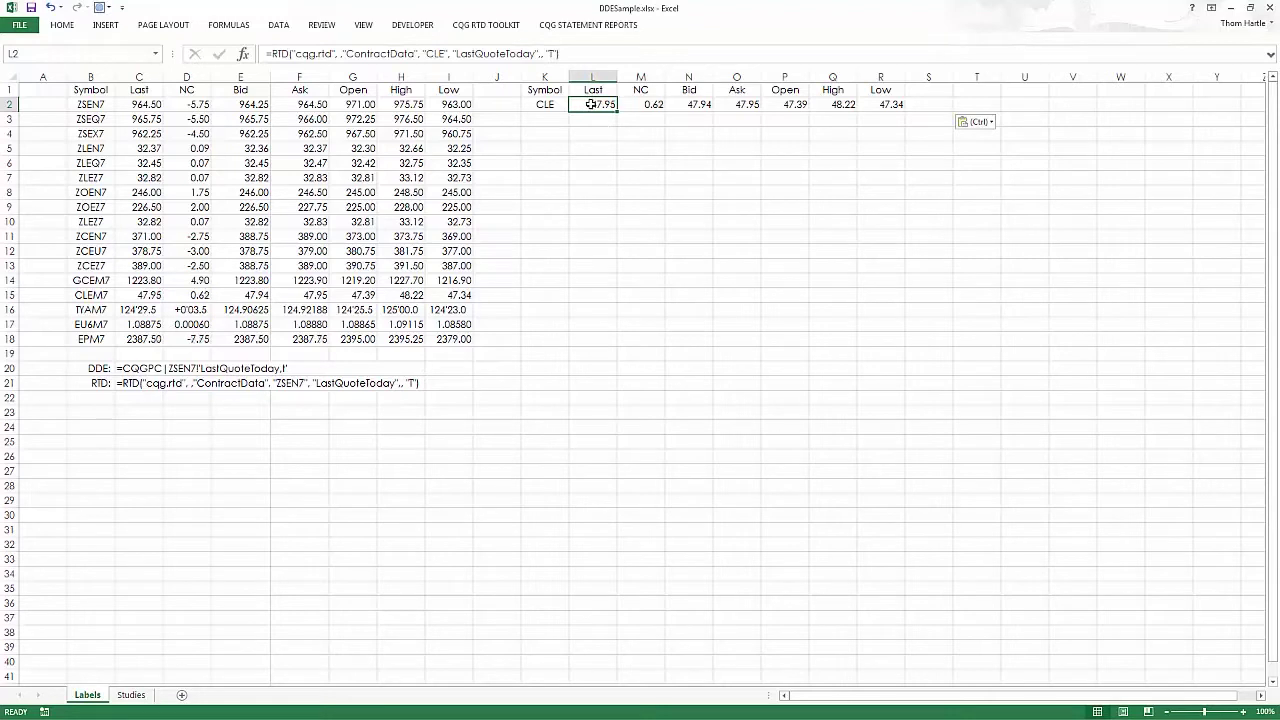
Replace "CLE" with K2 in the L2:R2 quote formulas using Replace All
{"action": "left_click_drag", "start_coordinate": [583, 105], "coordinate": [872, 104]}
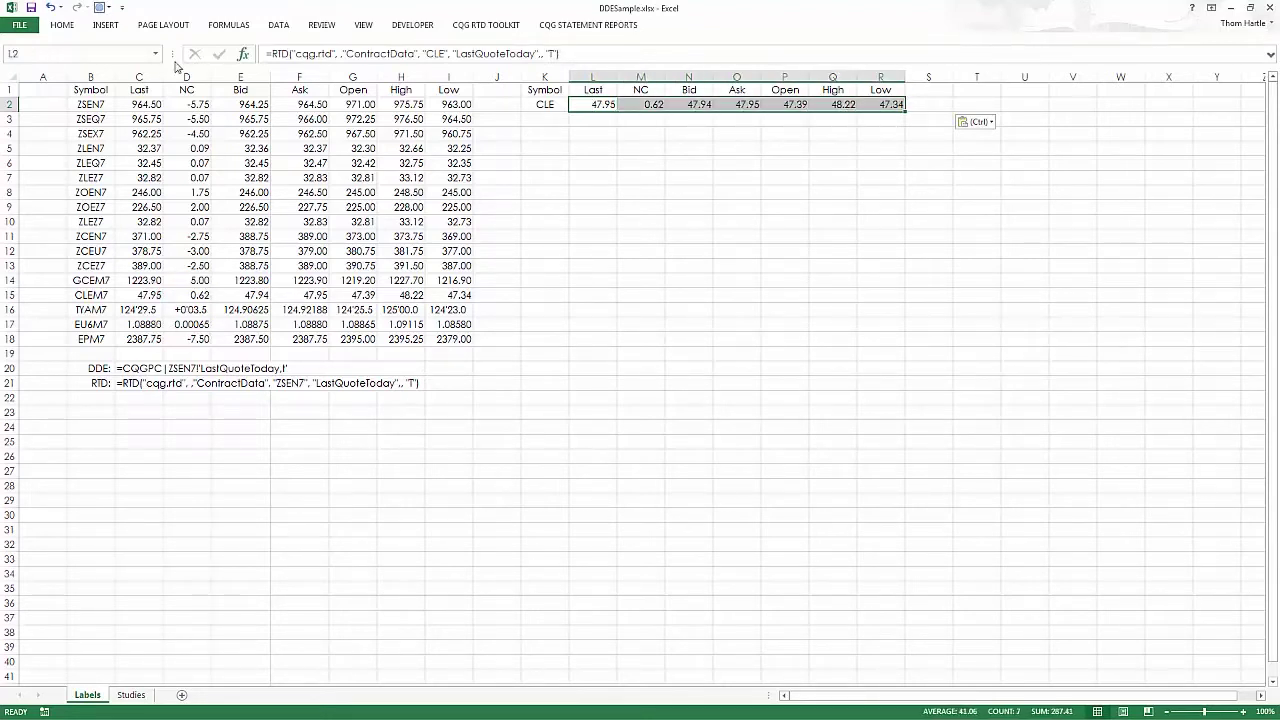
{"action": "left_click", "coordinate": [64, 29]}
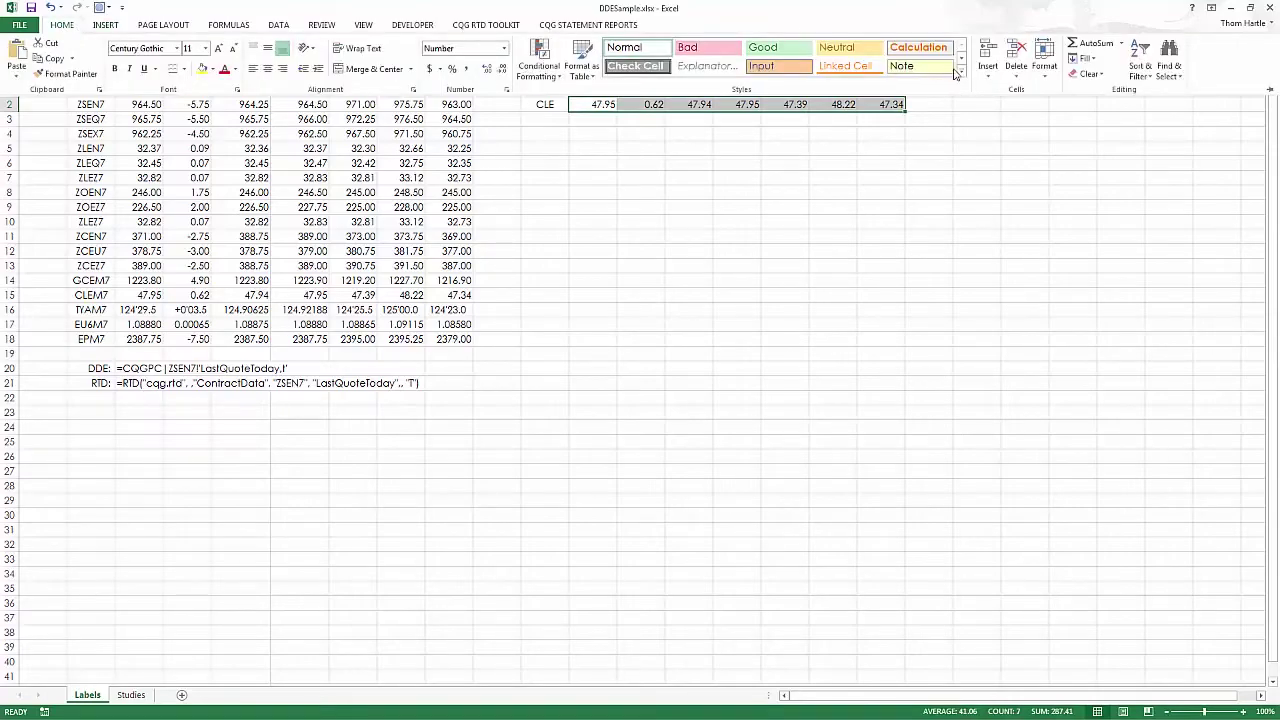
{"action": "left_click", "coordinate": [1168, 65]}
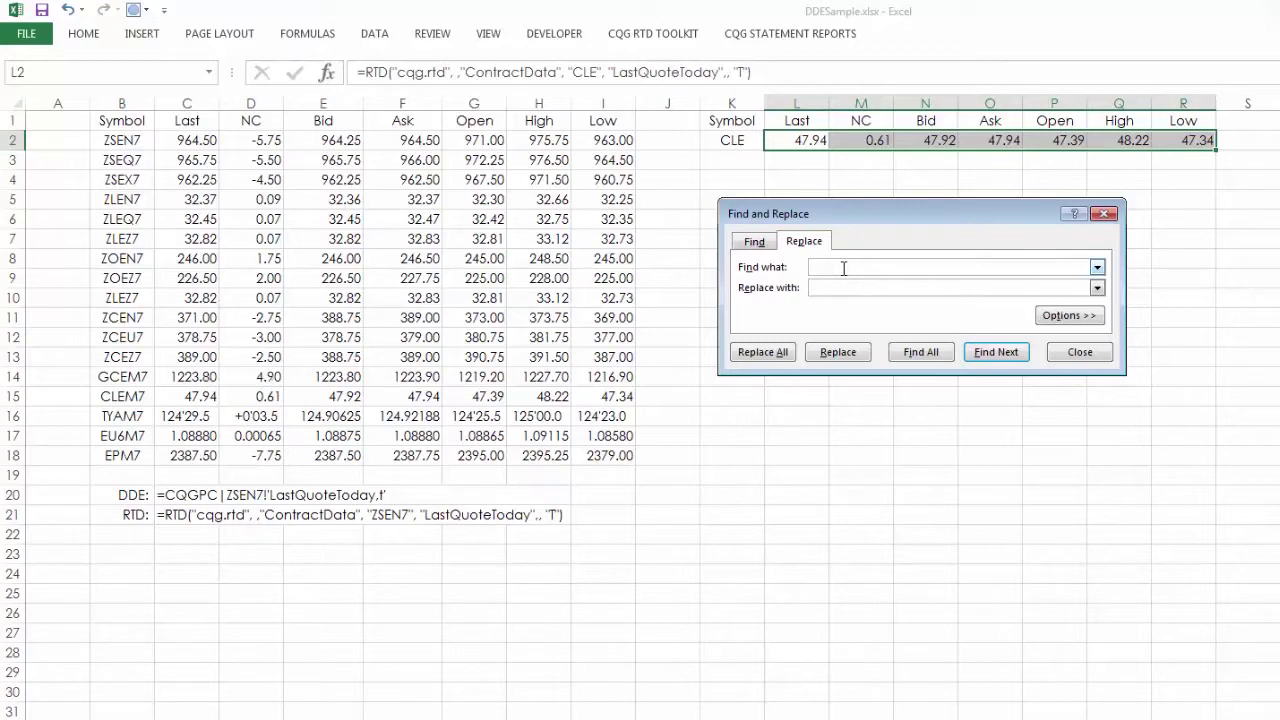
{"action": "type", "text": "\"CLE\""}
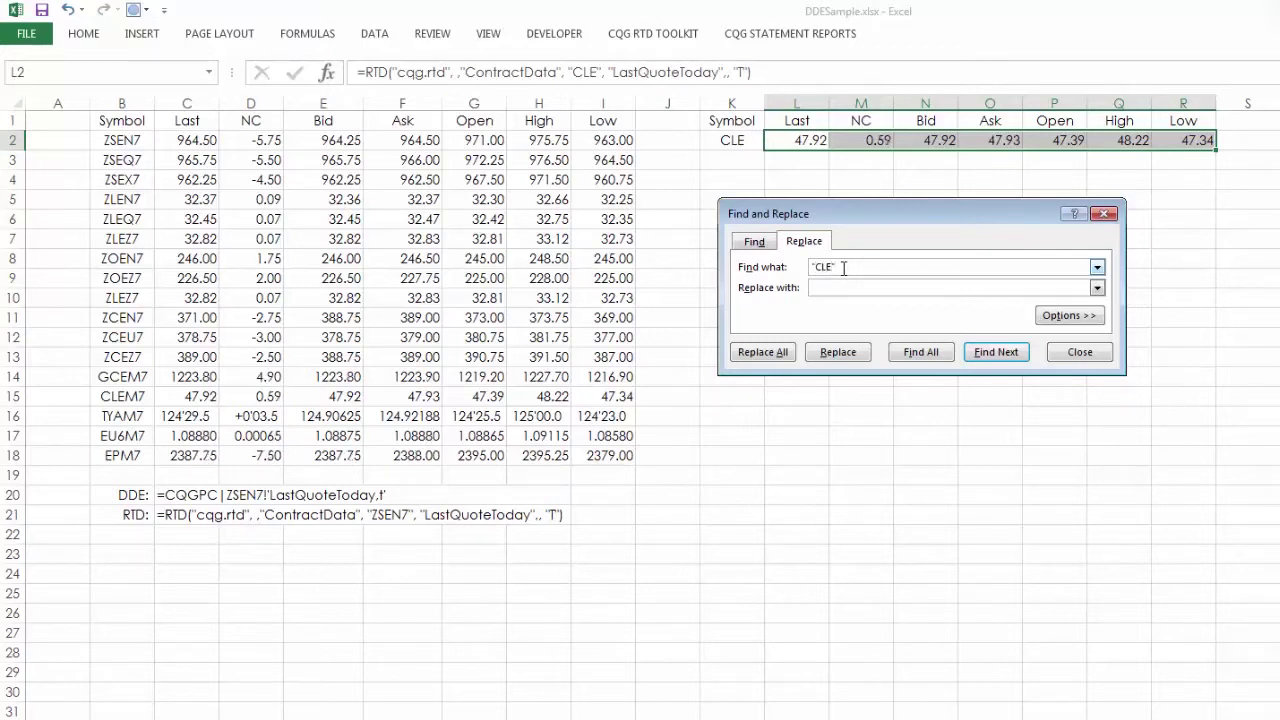
{"action": "left_click", "coordinate": [847, 288]}
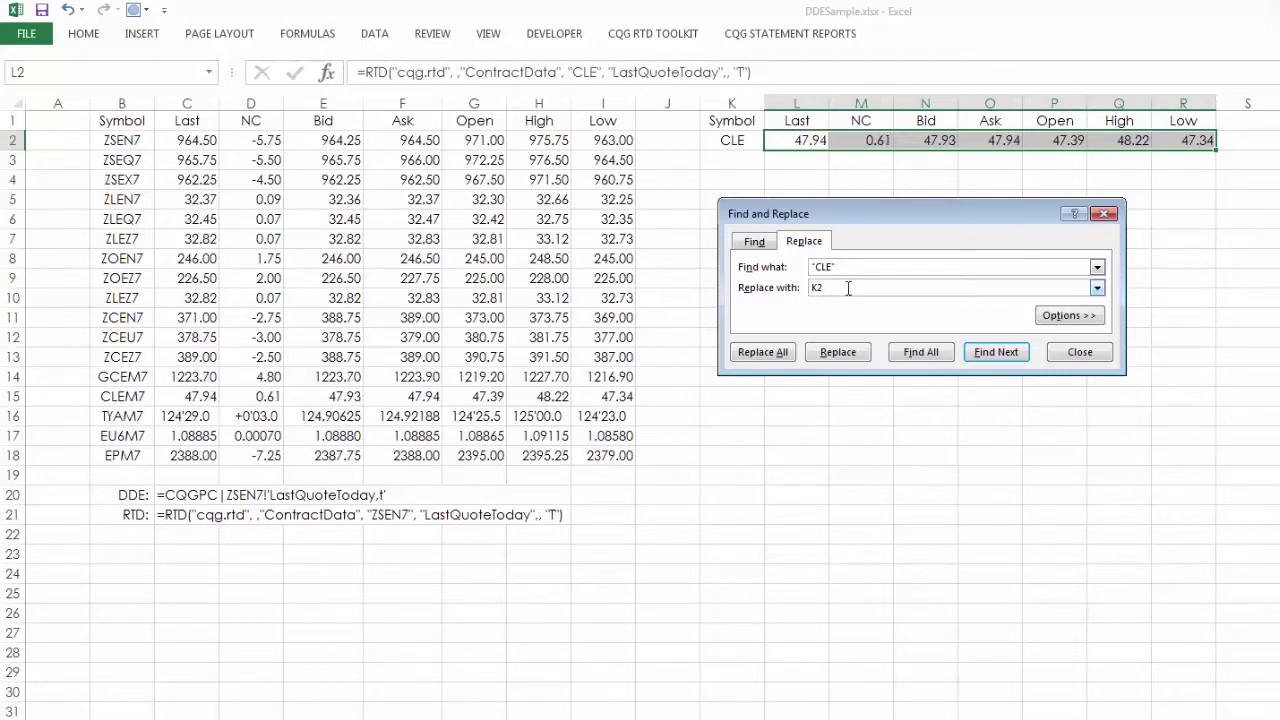
{"action": "left_click", "coordinate": [763, 352]}
{"action": "left_click", "coordinate": [870, 541]}
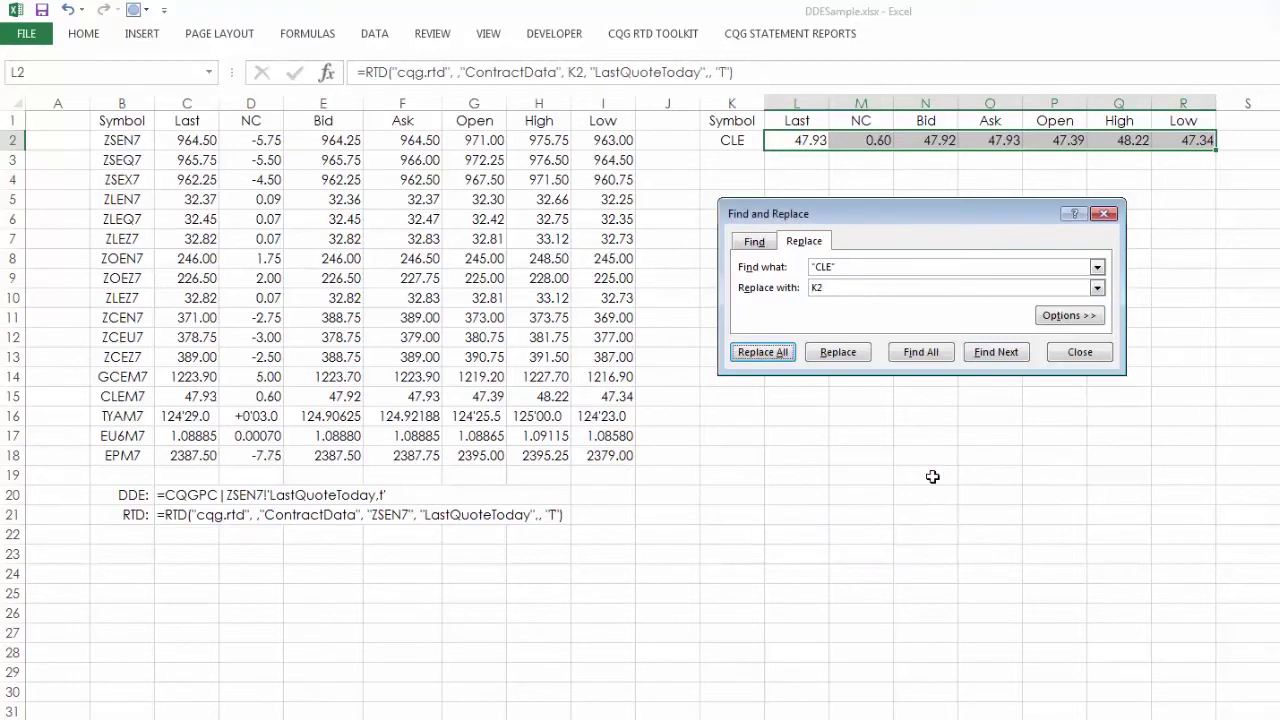
{"action": "left_click", "coordinate": [1082, 351]}
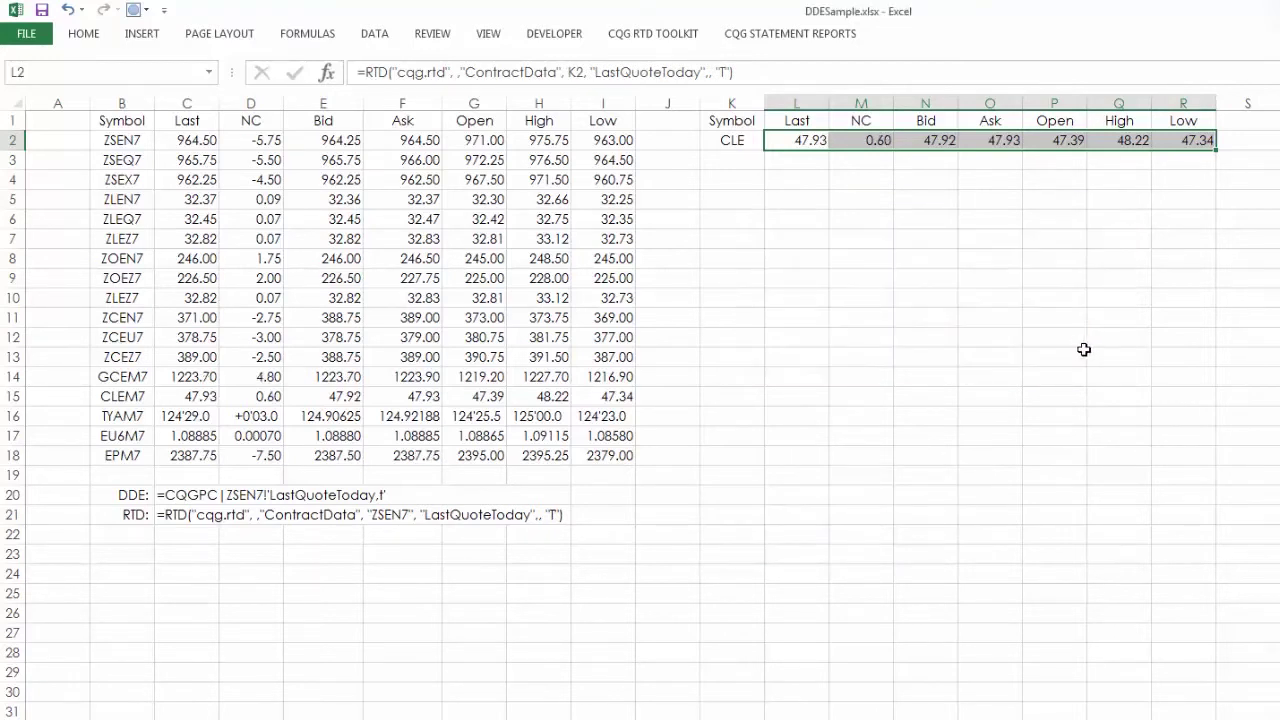
Check that each formula in L2:R2 now references K2, and the CLE symbol in K2
{"action": "left_click", "coordinate": [808, 148]}
{"action": "left_click", "coordinate": [884, 141]}
{"action": "left_click", "coordinate": [950, 145]}
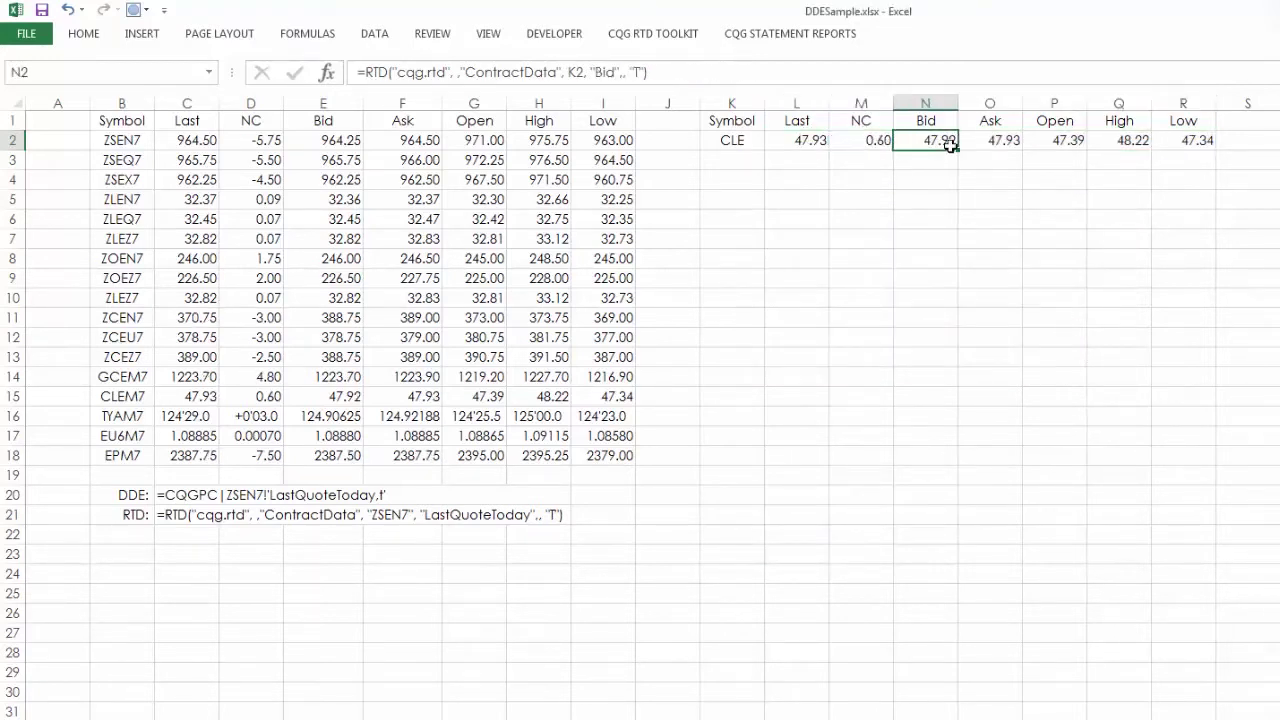
{"action": "left_click", "coordinate": [992, 143]}
{"action": "left_click", "coordinate": [1045, 142]}
{"action": "left_click", "coordinate": [1120, 143]}
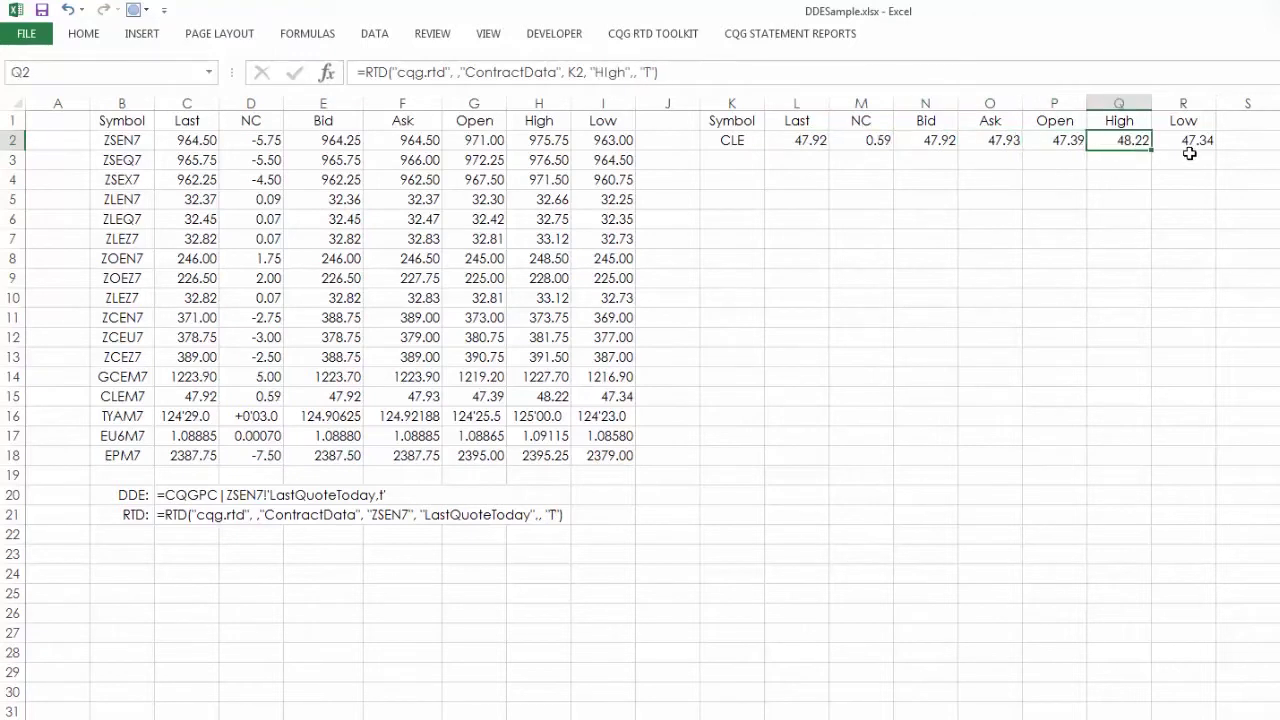
{"action": "left_click", "coordinate": [1189, 148]}
{"action": "left_click", "coordinate": [748, 140]}
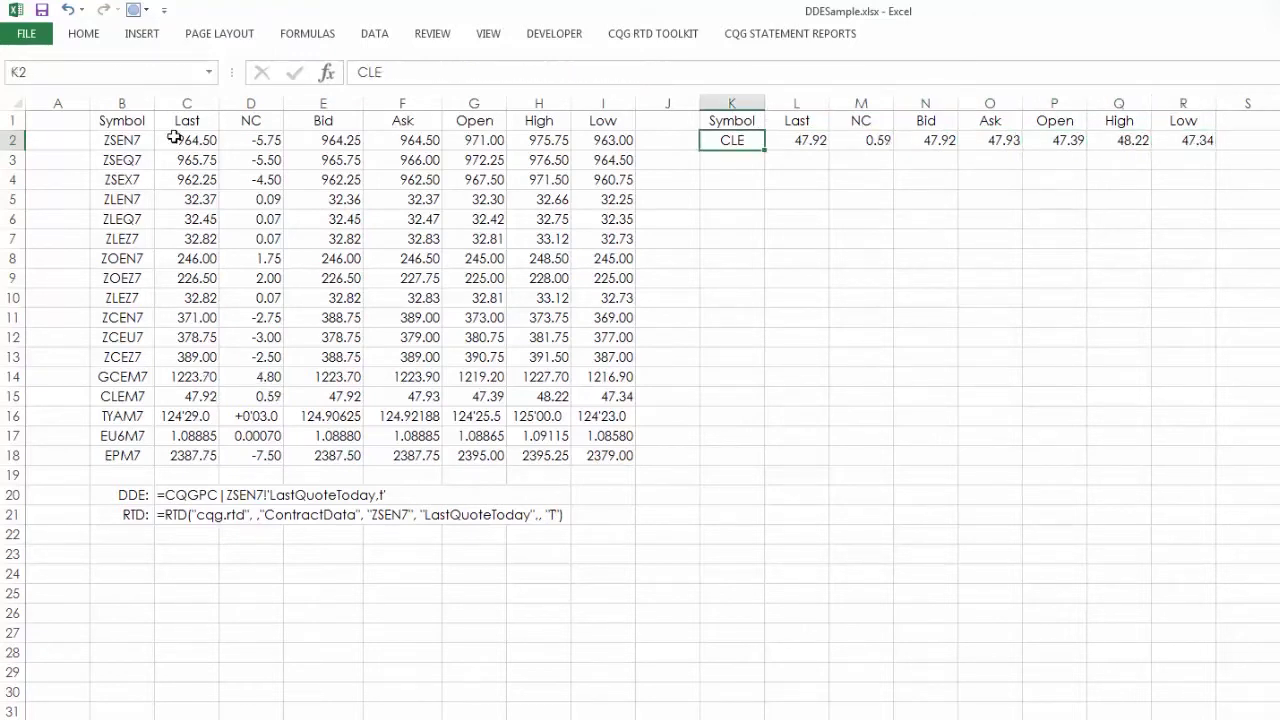
Copy the symbols B2:B18 into column K starting at K2
{"action": "left_click_drag", "start_coordinate": [122, 140], "coordinate": [124, 456]}
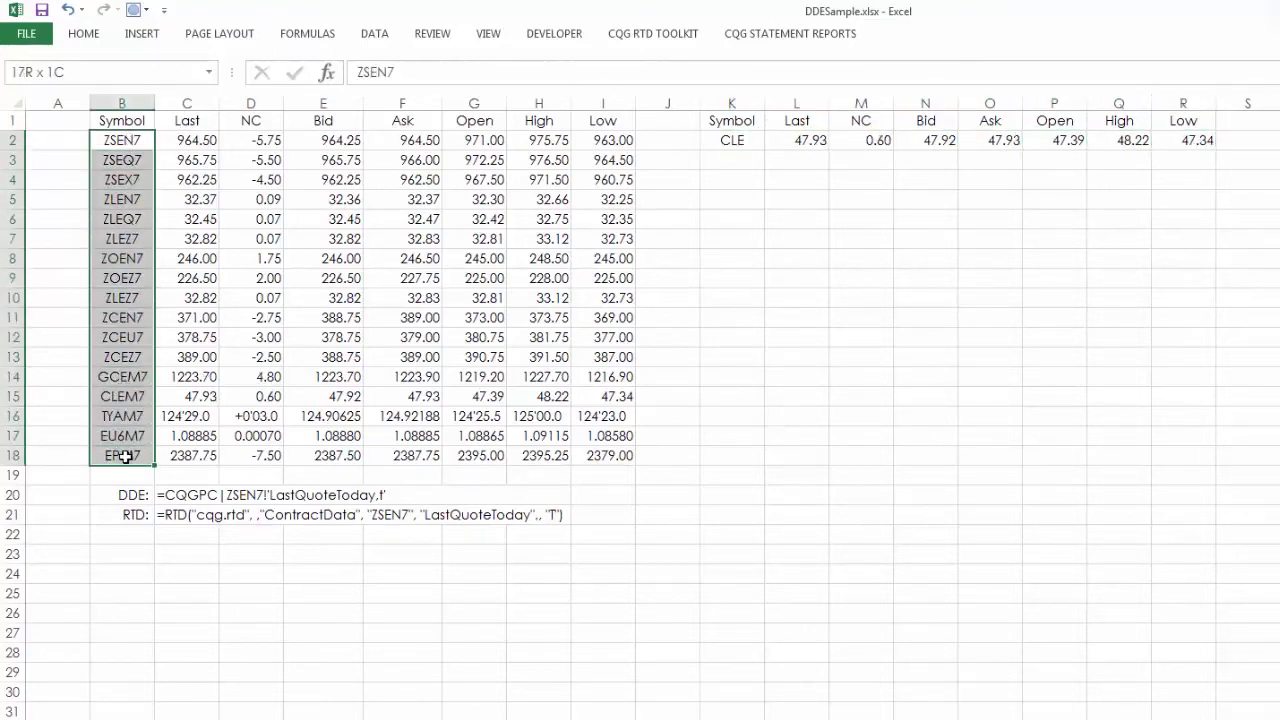
{"action": "key", "text": "ctrl+c"}
{"action": "left_click", "coordinate": [725, 138]}
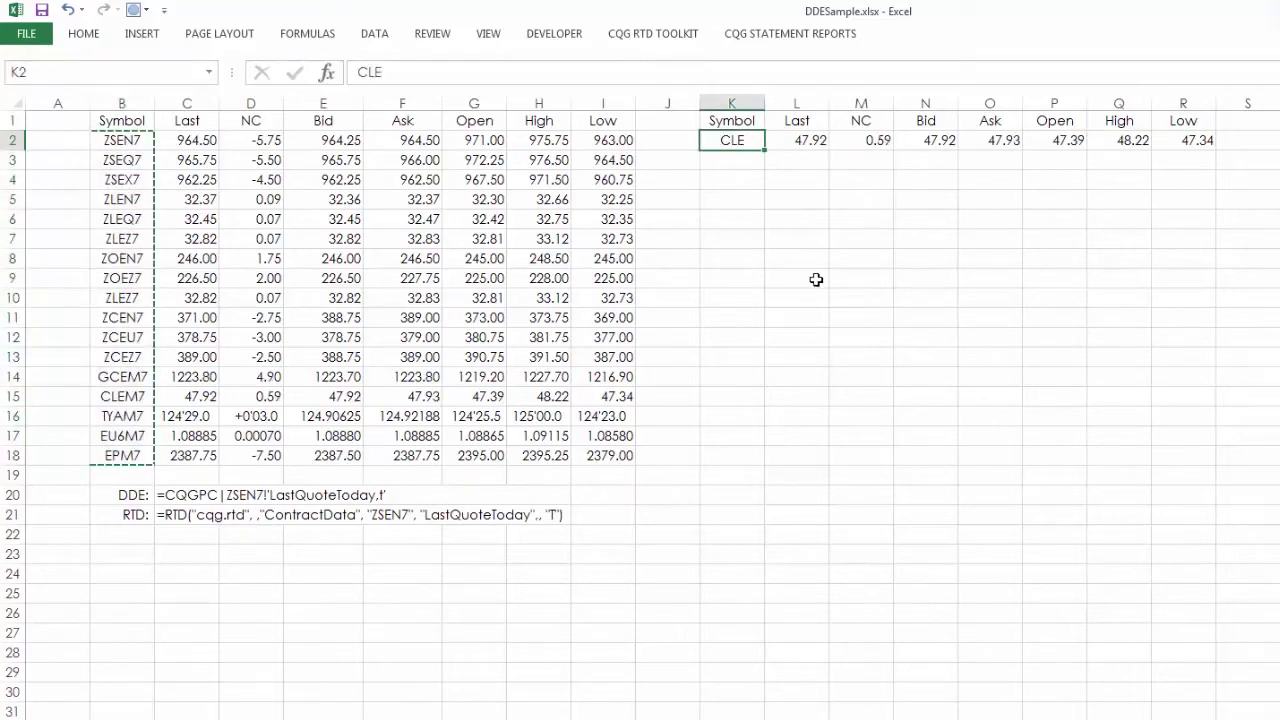
{"action": "key", "text": "ctrl+v"}
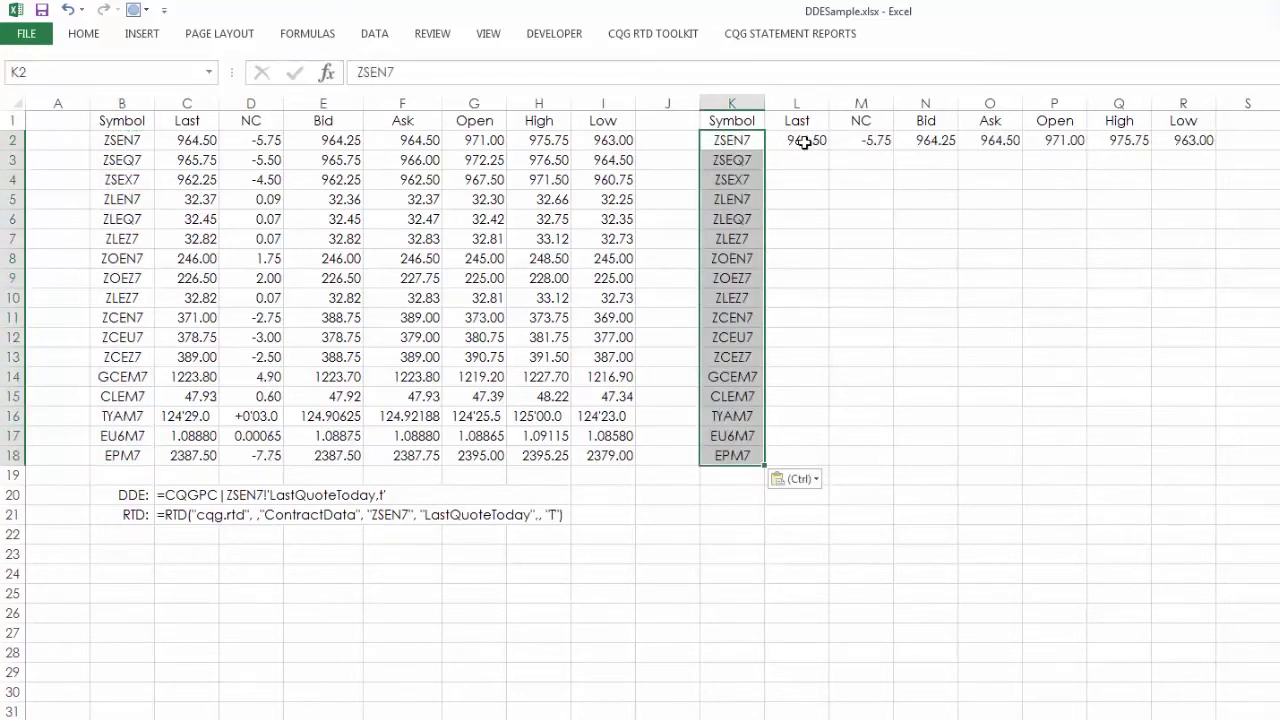
Copy the L2:R2 quote formulas down through row 18
{"action": "left_click_drag", "start_coordinate": [805, 142], "coordinate": [1172, 147]}
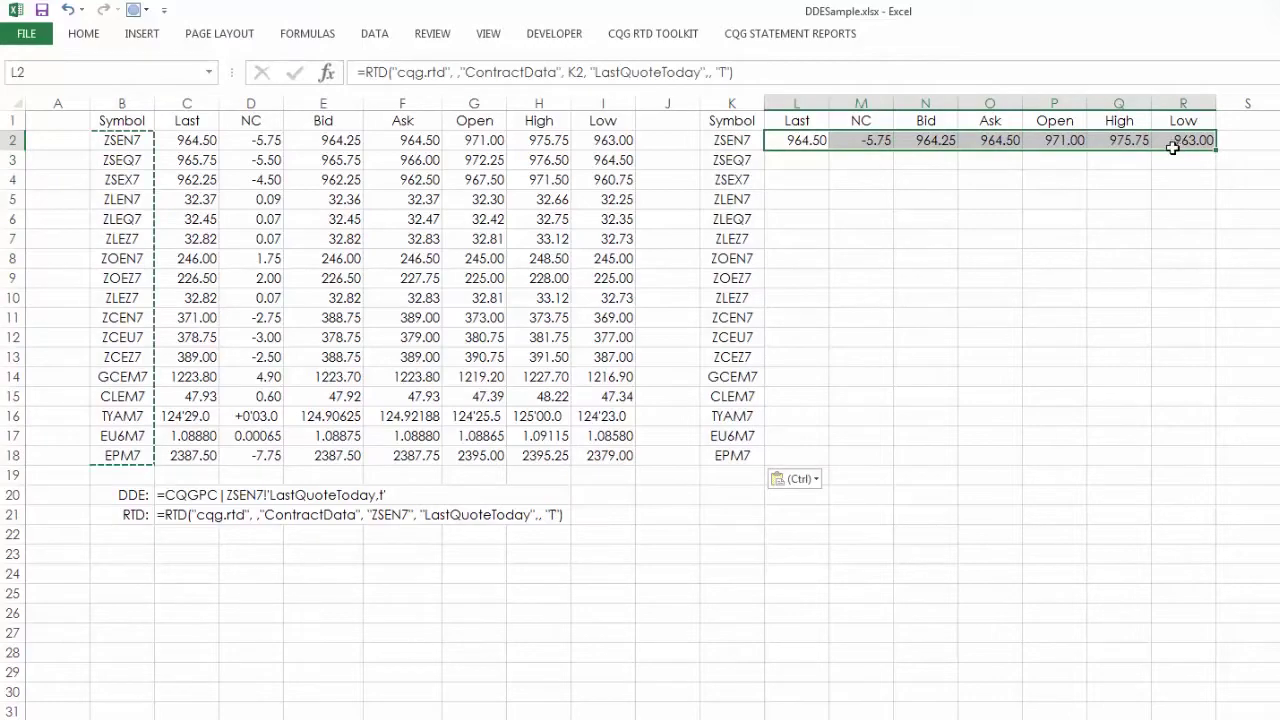
{"action": "key", "text": "ctrl+c"}
{"action": "left_click_drag", "start_coordinate": [808, 158], "coordinate": [1186, 452]}
{"action": "key", "text": "ctrl+v"}
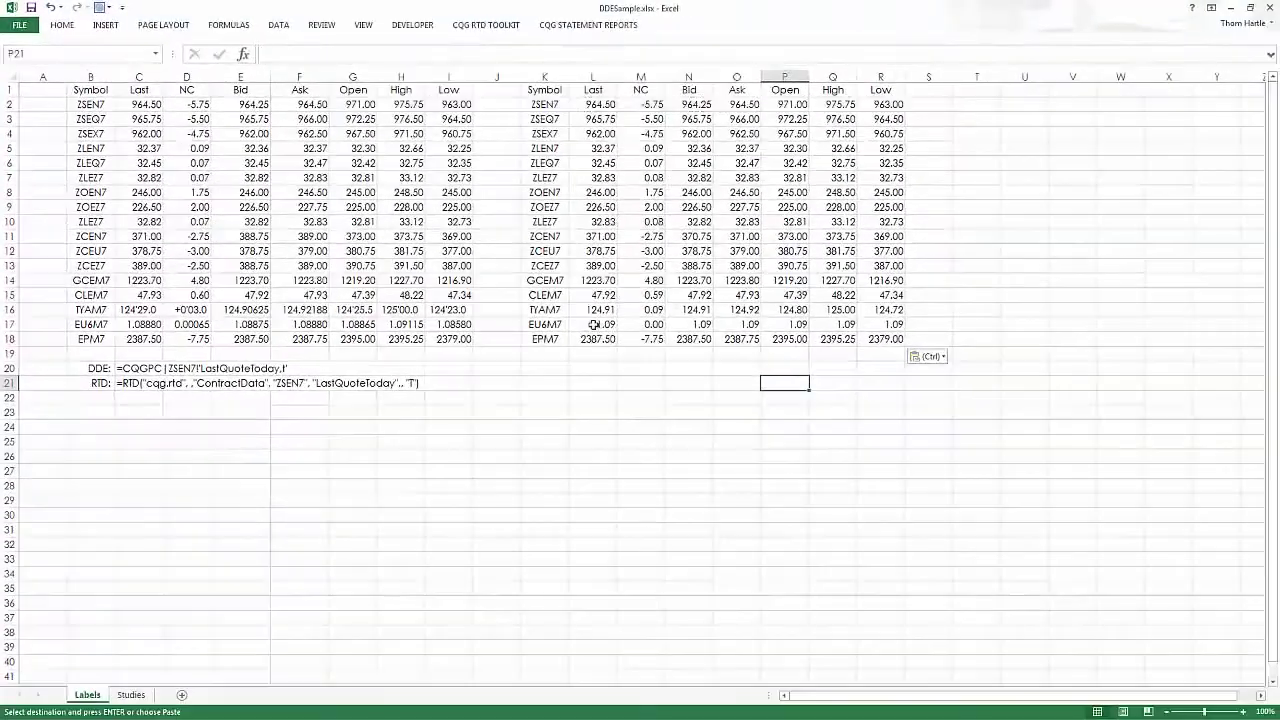
Format the EU6M7 row L17:R17 as Number with 5 decimal places
{"action": "left_click_drag", "start_coordinate": [805, 435], "coordinate": [1135, 439]}
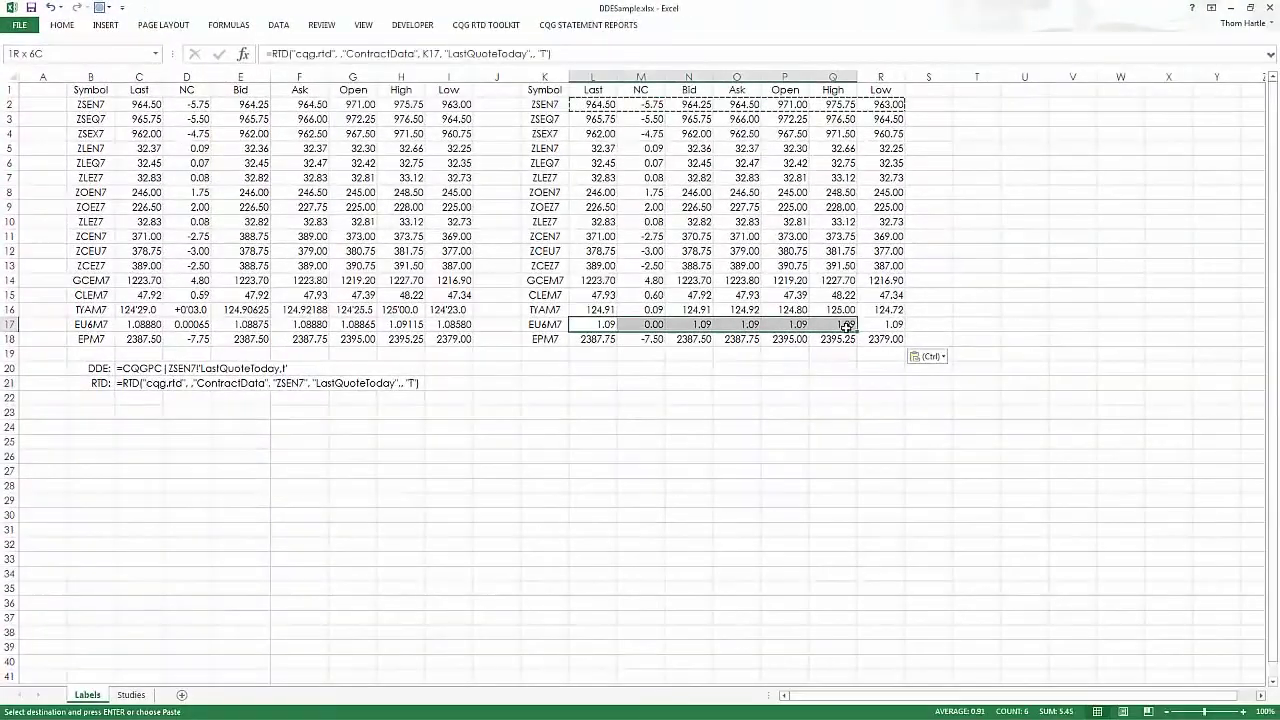
{"action": "left_click_drag", "start_coordinate": [845, 326], "coordinate": [866, 326]}
{"action": "right_click", "coordinate": [866, 326]}
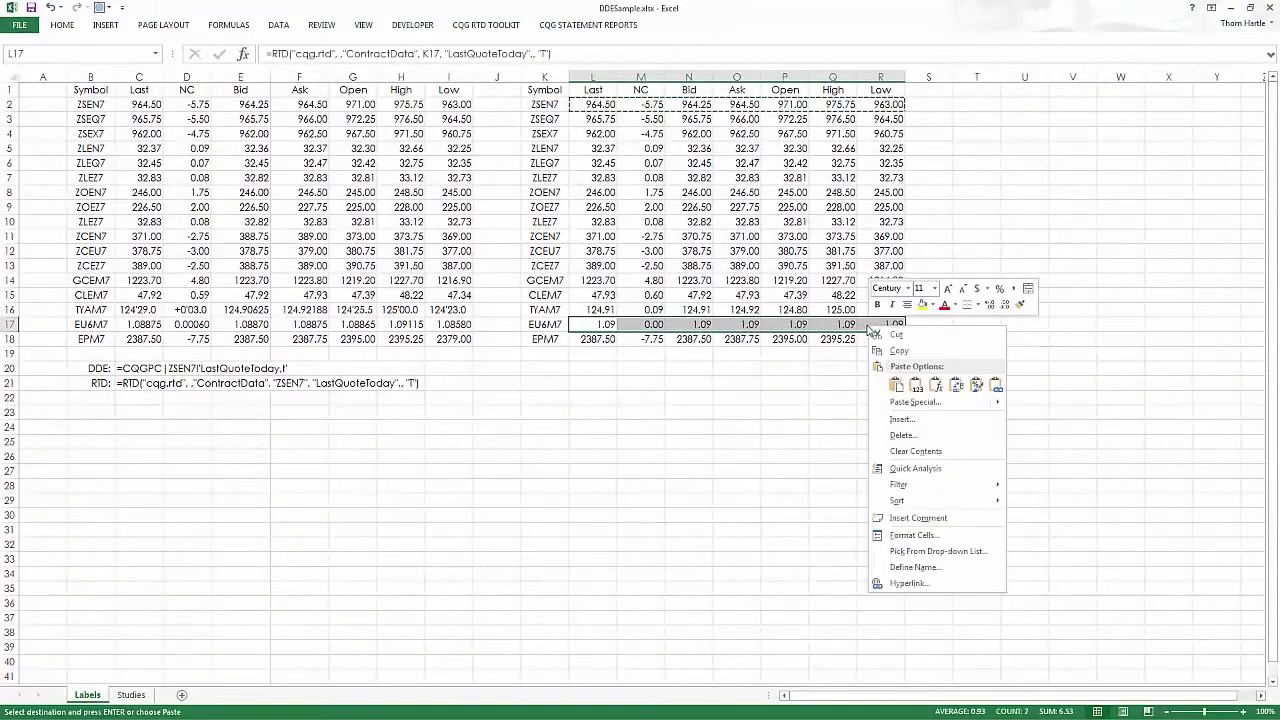
{"action": "left_click", "coordinate": [912, 535]}
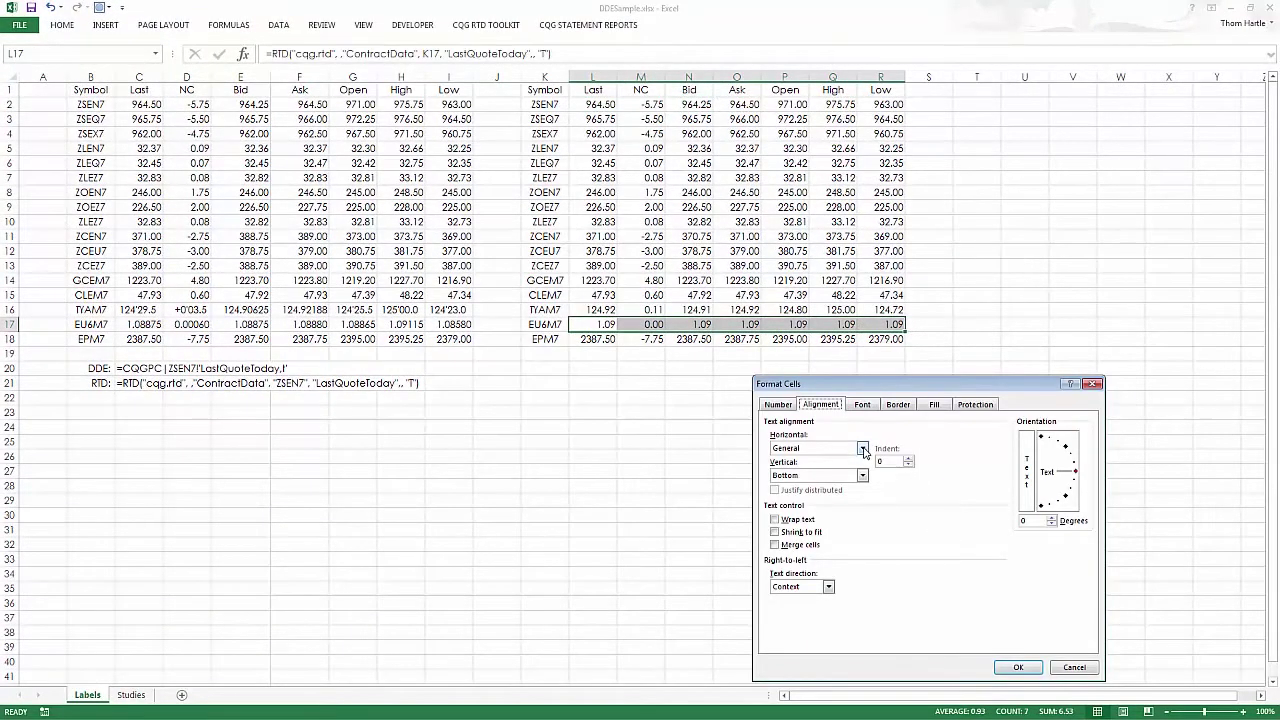
{"action": "left_click", "coordinate": [779, 404]}
{"action": "left_click", "coordinate": [943, 459]}
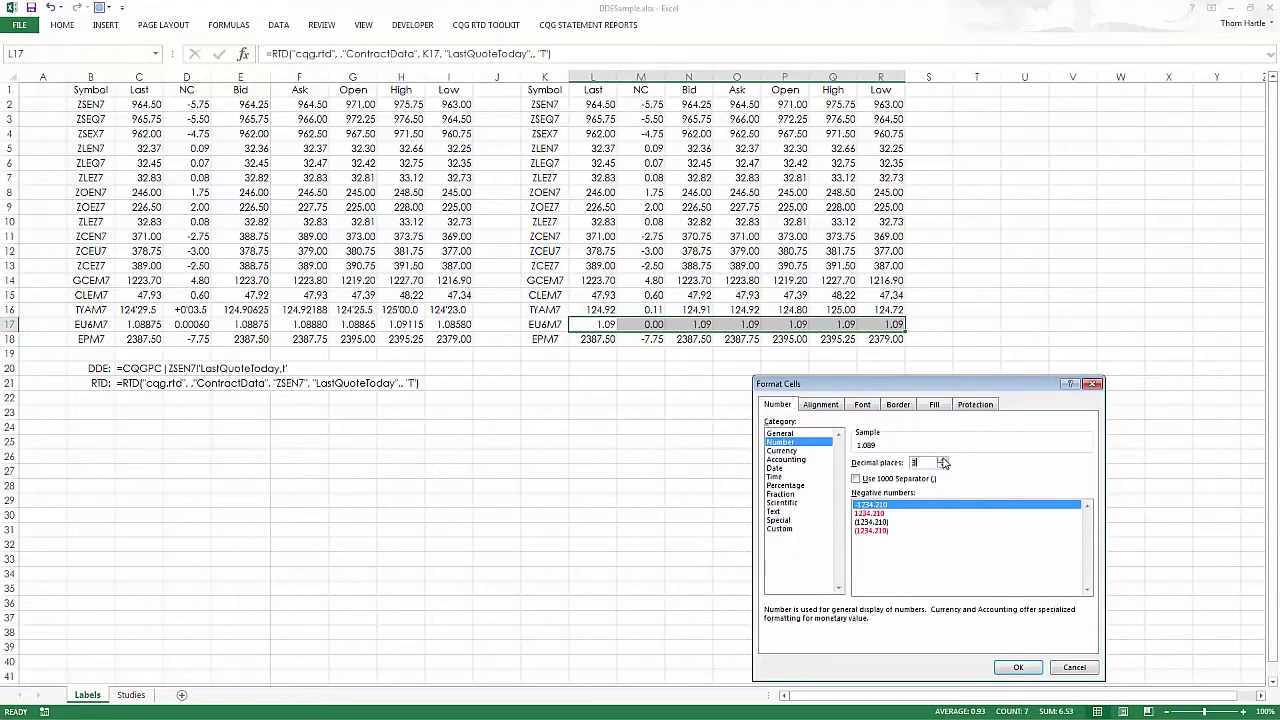
{"action": "left_click", "coordinate": [943, 459]}
{"action": "left_click", "coordinate": [943, 459]}
{"action": "left_click", "coordinate": [1009, 668]}
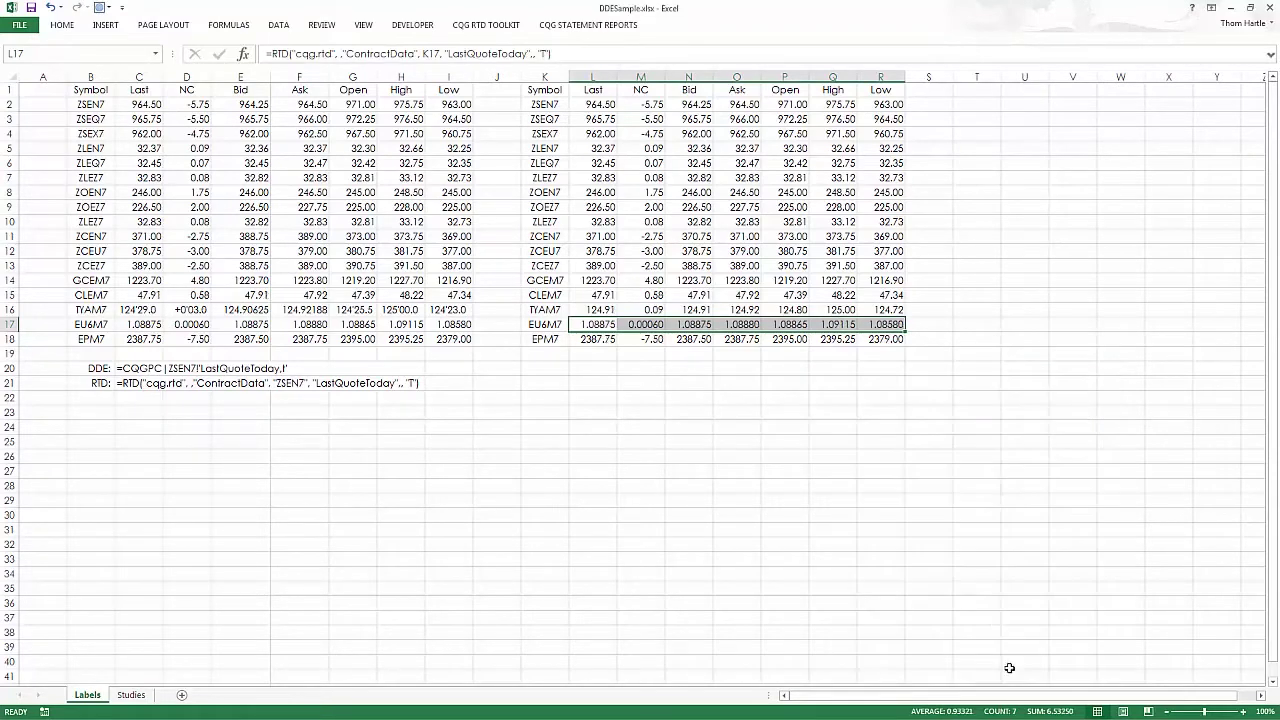
{"action": "left_click", "coordinate": [600, 310]}
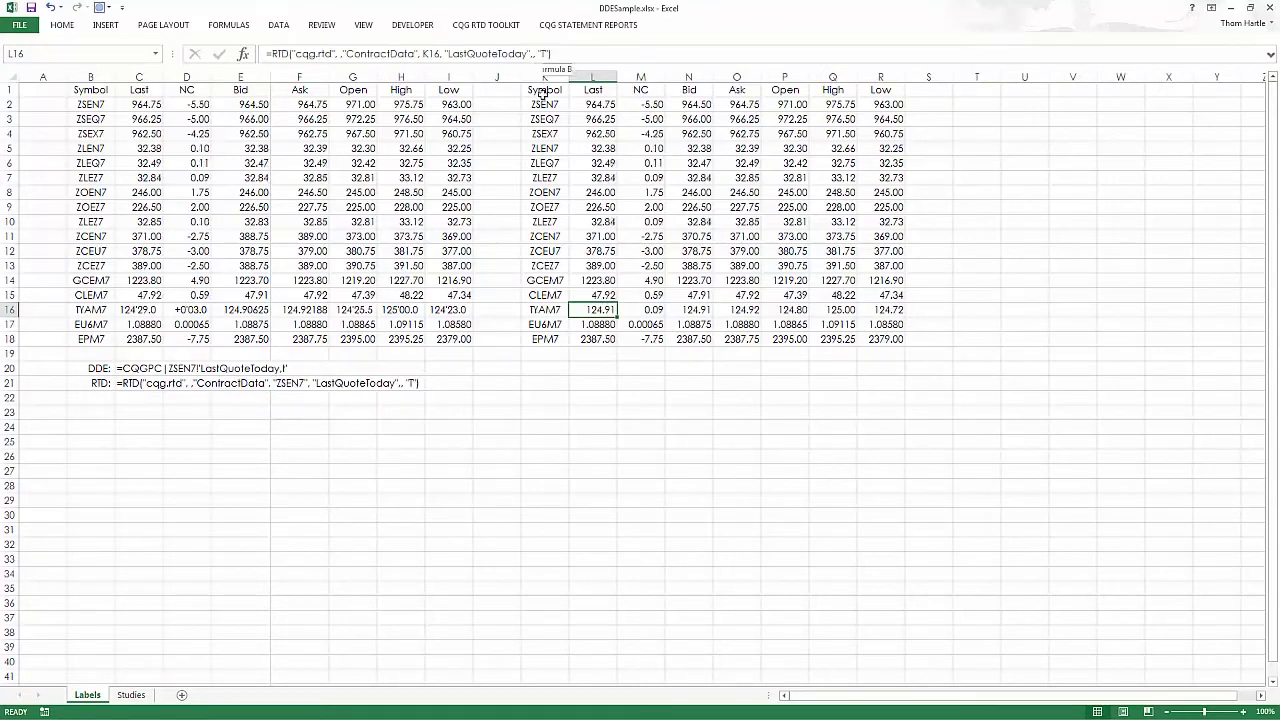
Replace "T" with "B" in the TYAM7 formulas L16:R16 so prices show in tick format
{"action": "left_click_drag", "start_coordinate": [588, 311], "coordinate": [860, 322]}
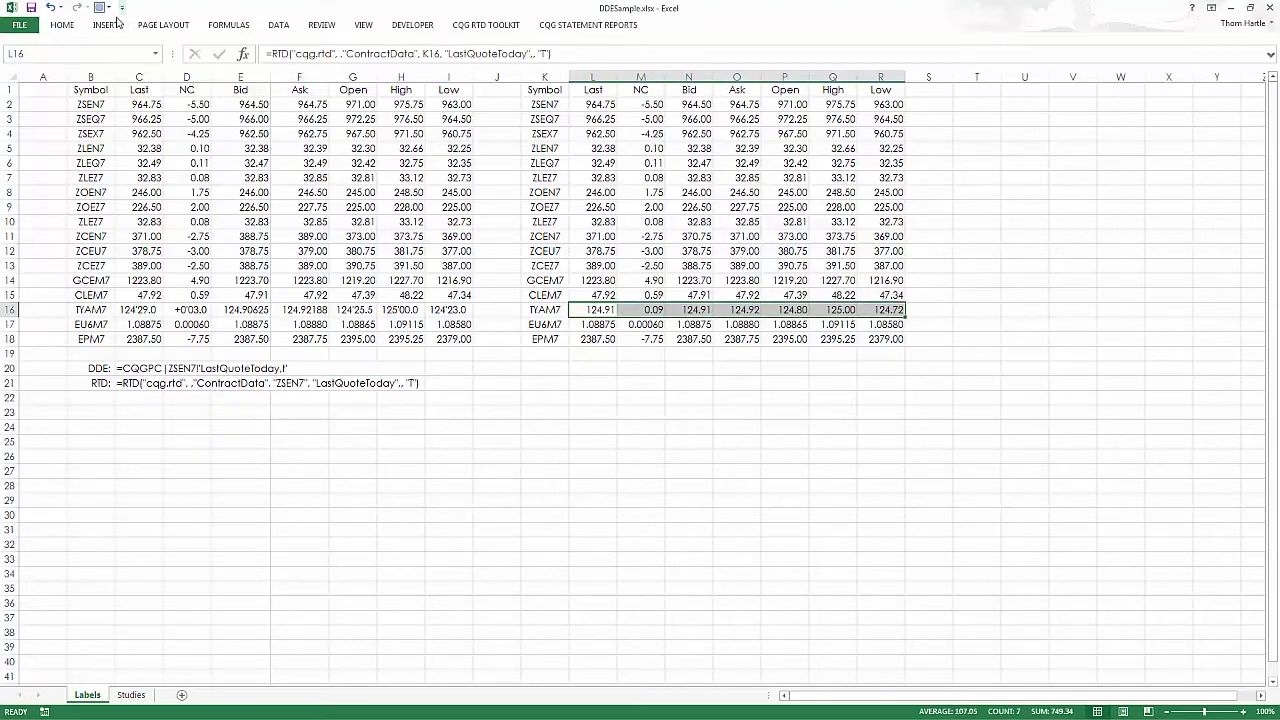
{"action": "left_click", "coordinate": [64, 25]}
{"action": "left_click", "coordinate": [1168, 60]}
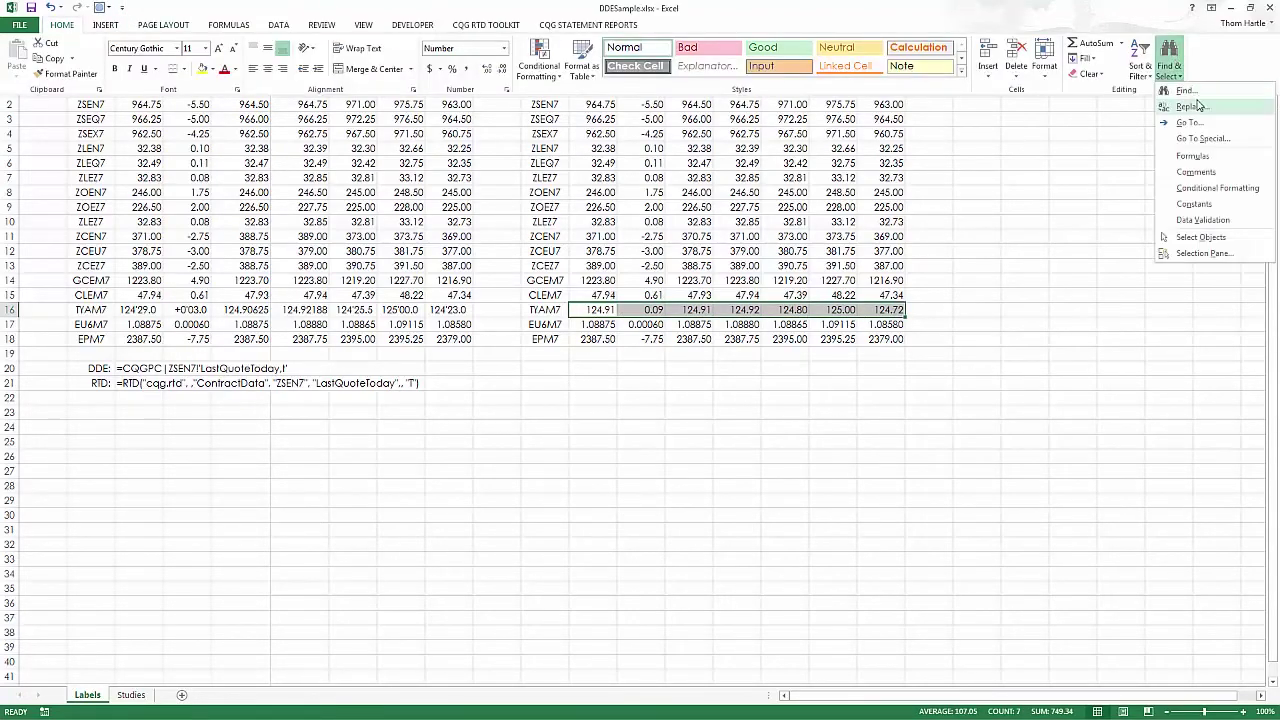
{"action": "left_click", "coordinate": [1190, 106]}
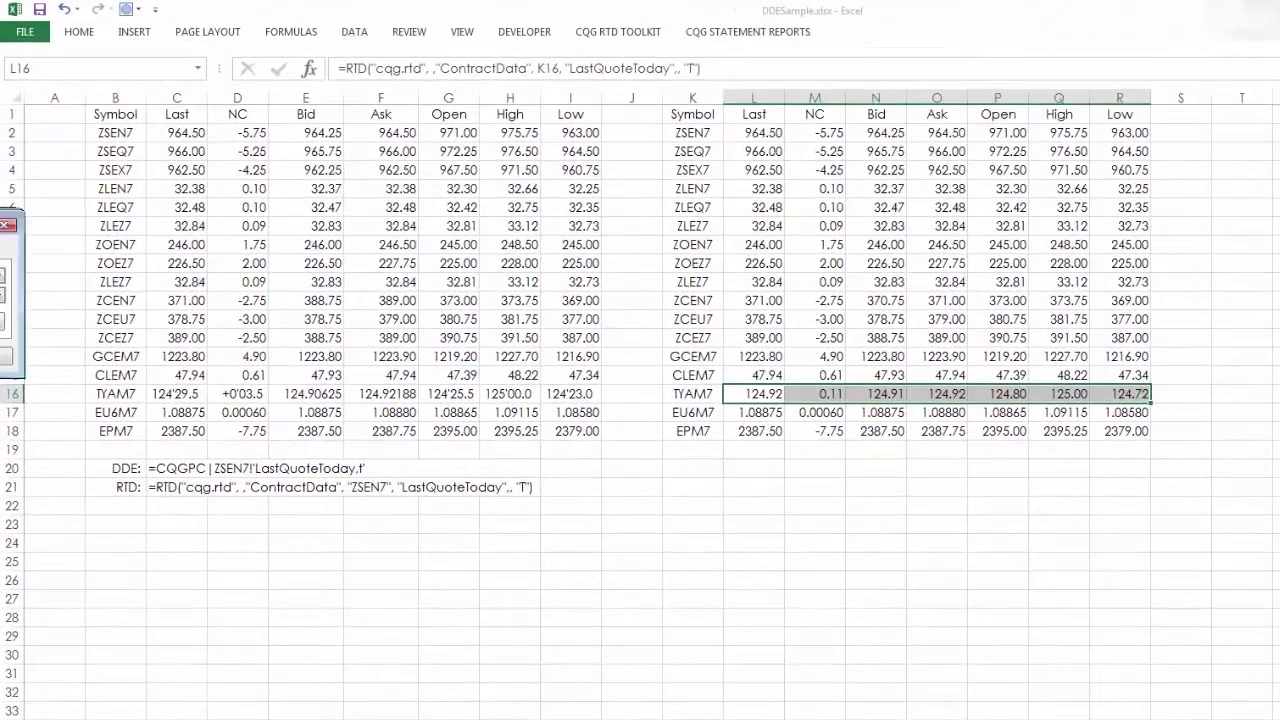
{"action": "left_click_drag", "start_coordinate": [0, 230], "coordinate": [881, 483]}
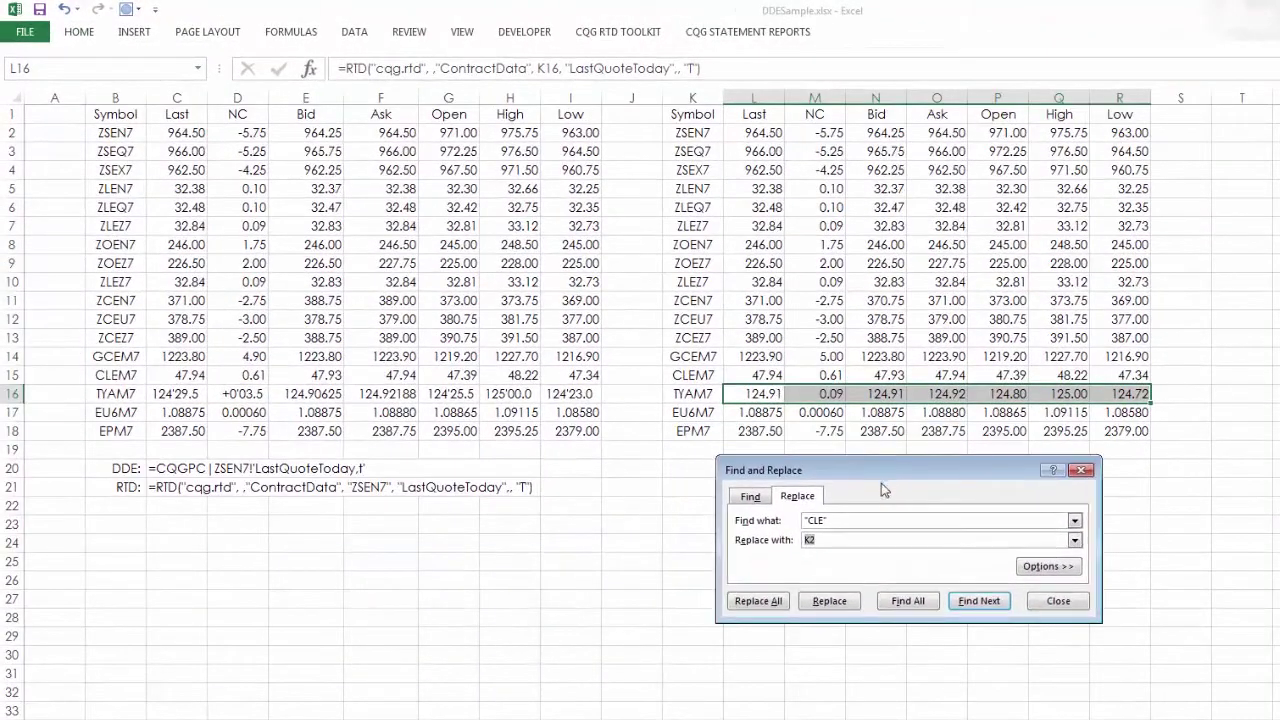
{"action": "left_click", "coordinate": [834, 524]}
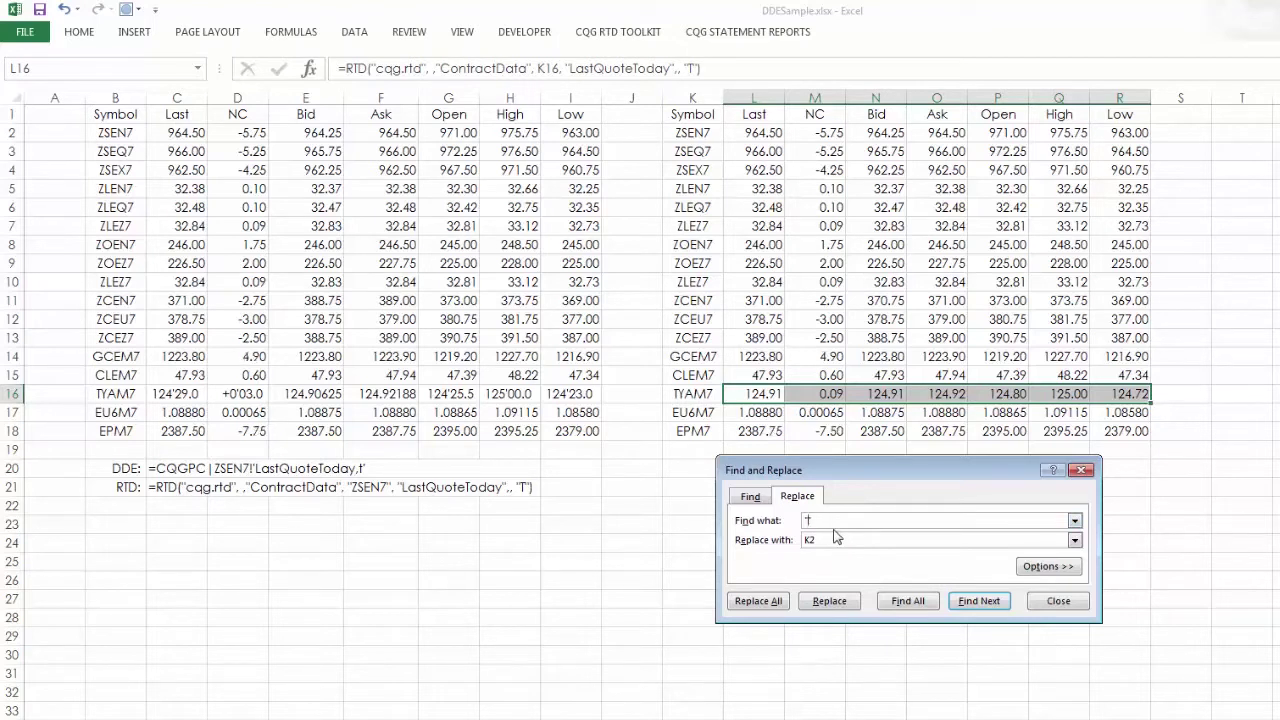
{"action": "type", "text": "\"T\"\""}
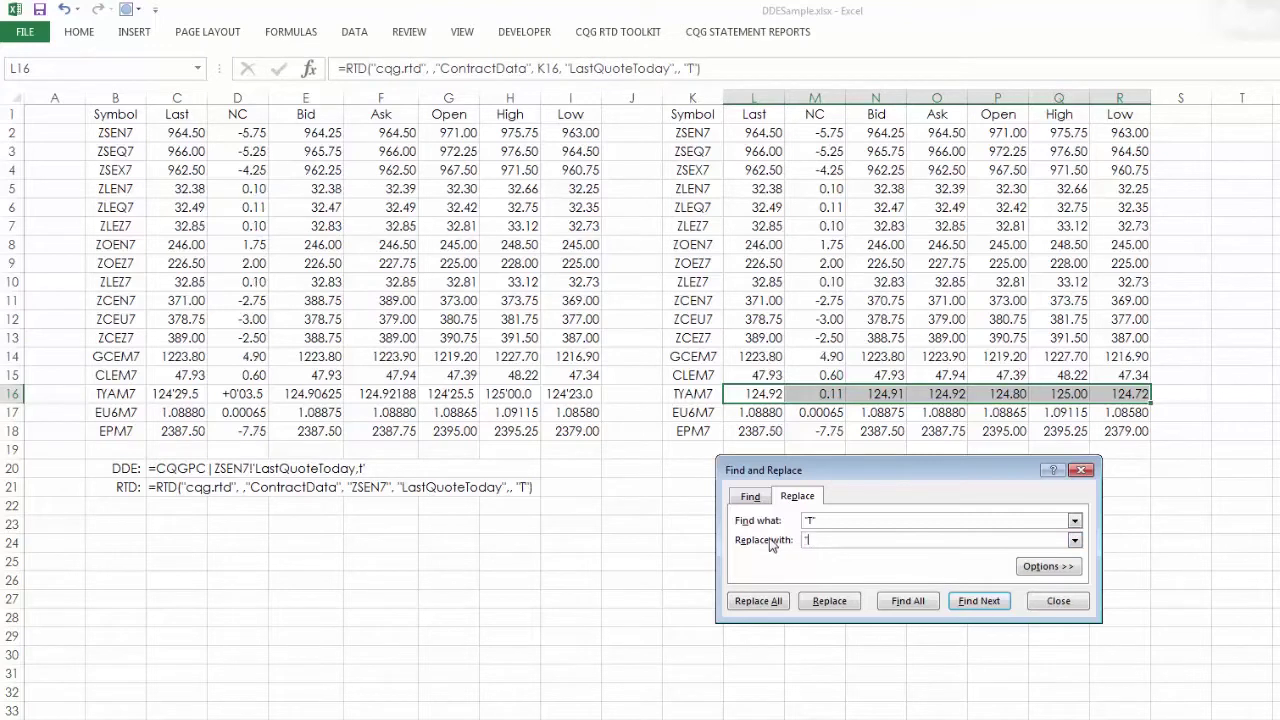
{"action": "type", "text": "B\""}
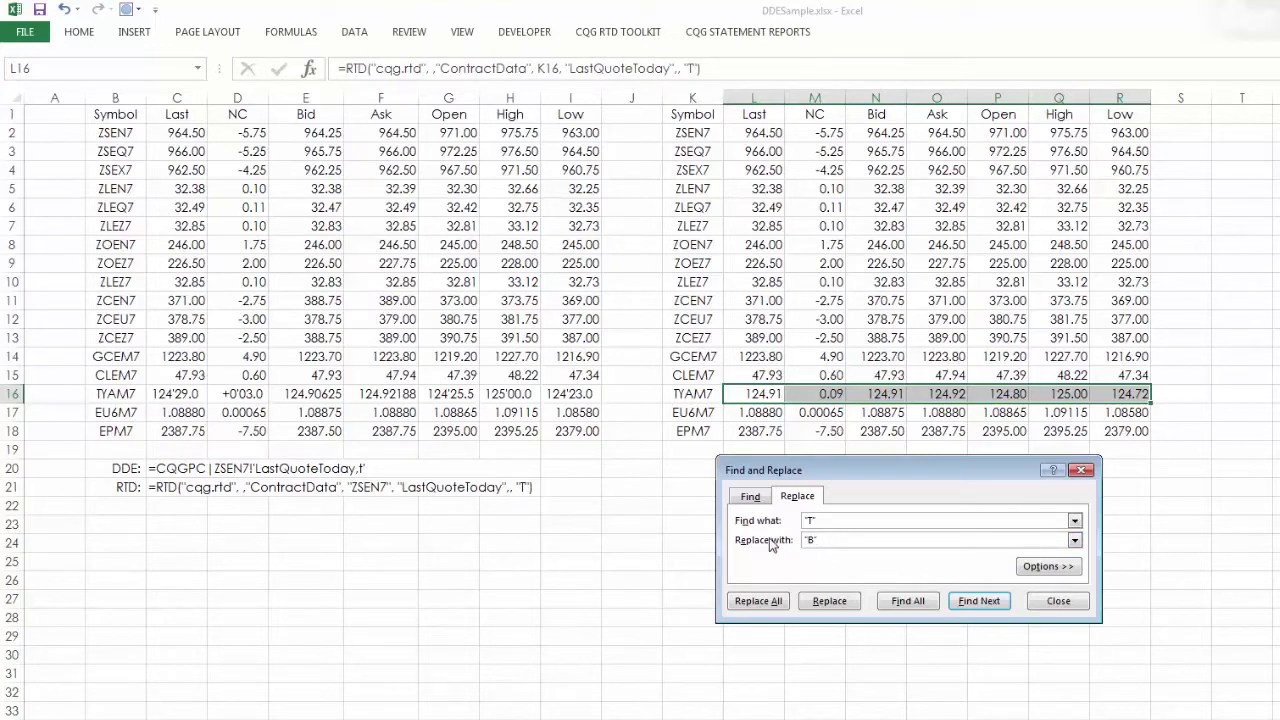
{"action": "left_click", "coordinate": [758, 600]}
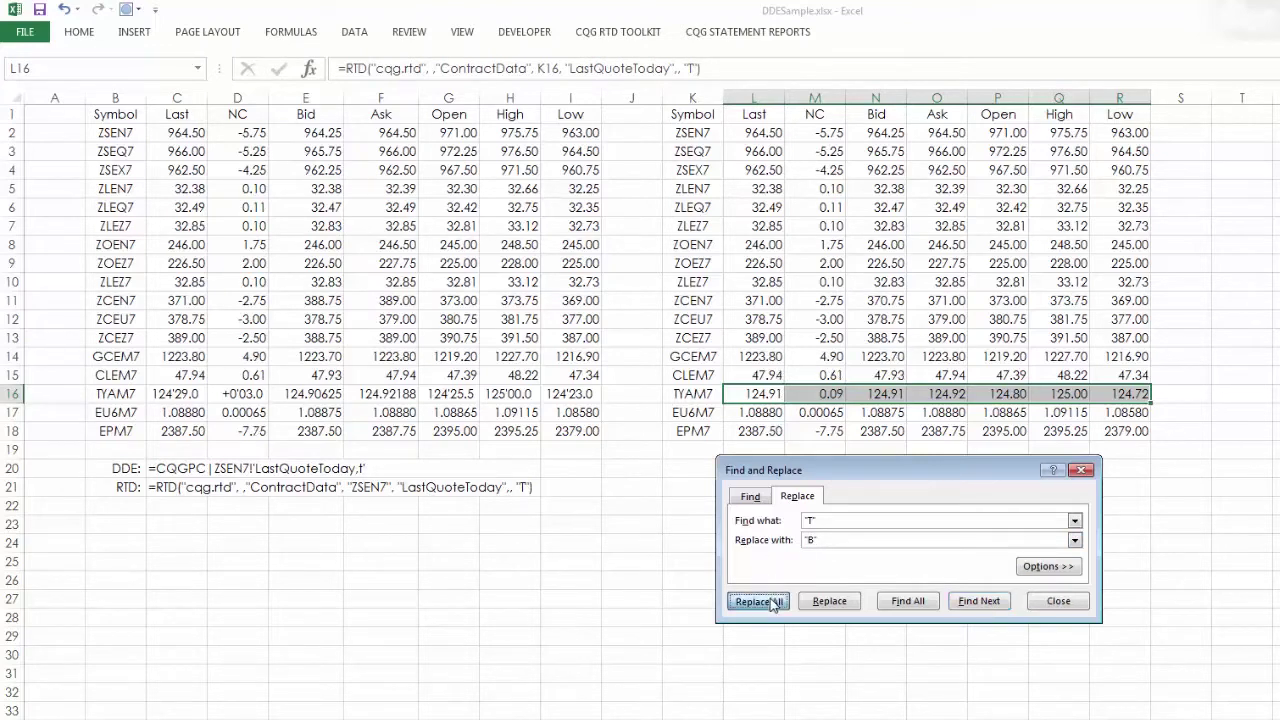
{"action": "left_click", "coordinate": [1055, 601]}
{"action": "left_click", "coordinate": [893, 469]}
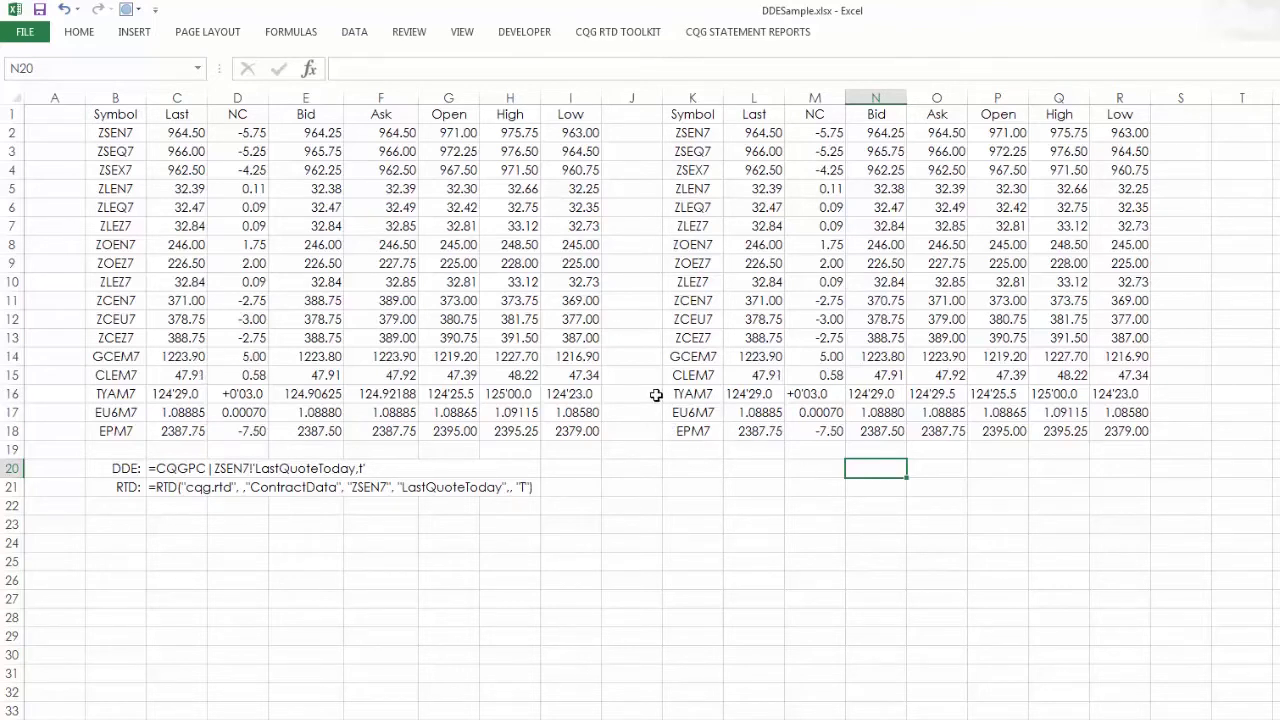
{"action": "left_click_drag", "start_coordinate": [180, 150], "coordinate": [576, 412]}
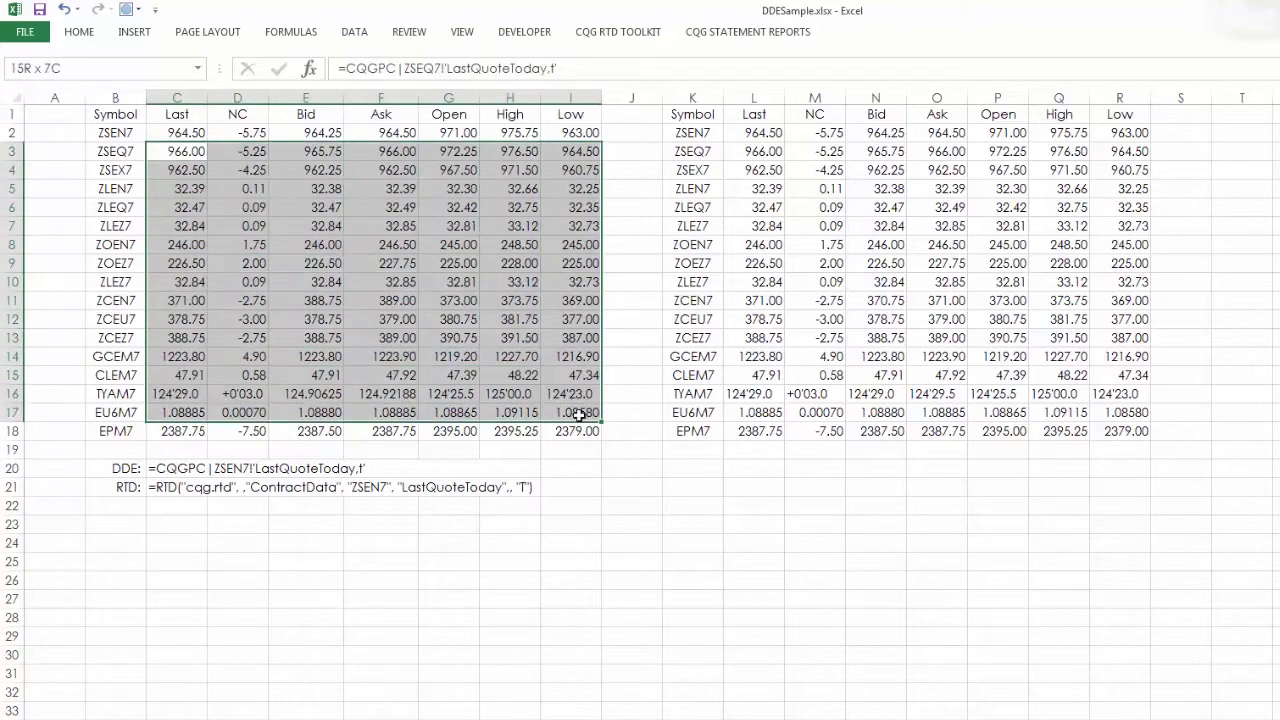
Review the BBnd MA, High and Low formulas in D190–D192, then switch to the CQG site in Chrome
{"action": "left_click", "coordinate": [690, 462]}
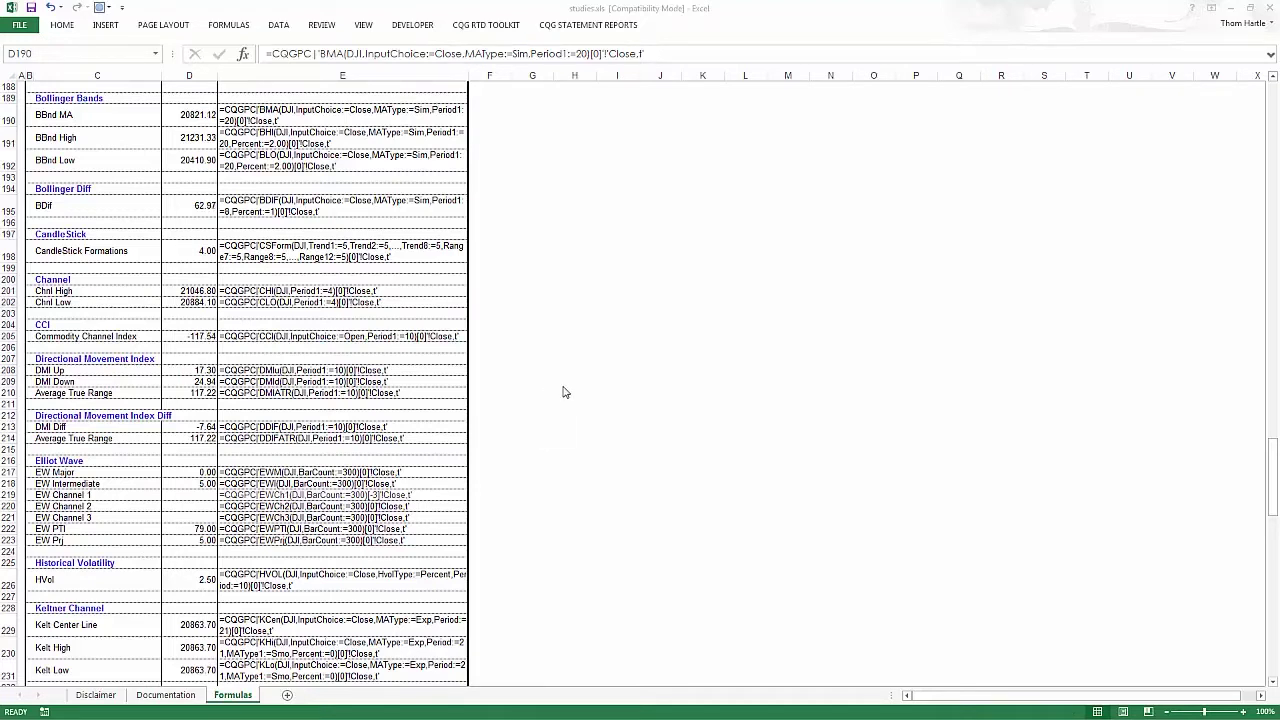
{"action": "left_click", "coordinate": [195, 115]}
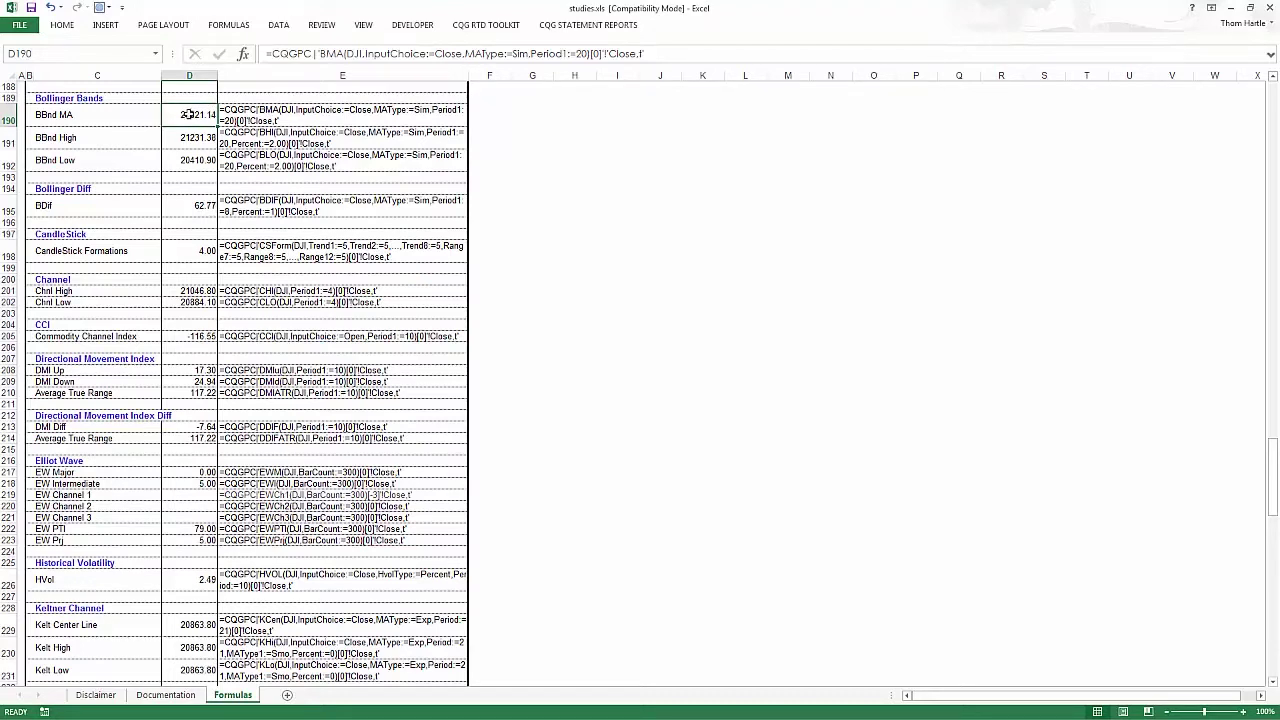
{"action": "left_click", "coordinate": [196, 140]}
{"action": "left_click", "coordinate": [200, 155]}
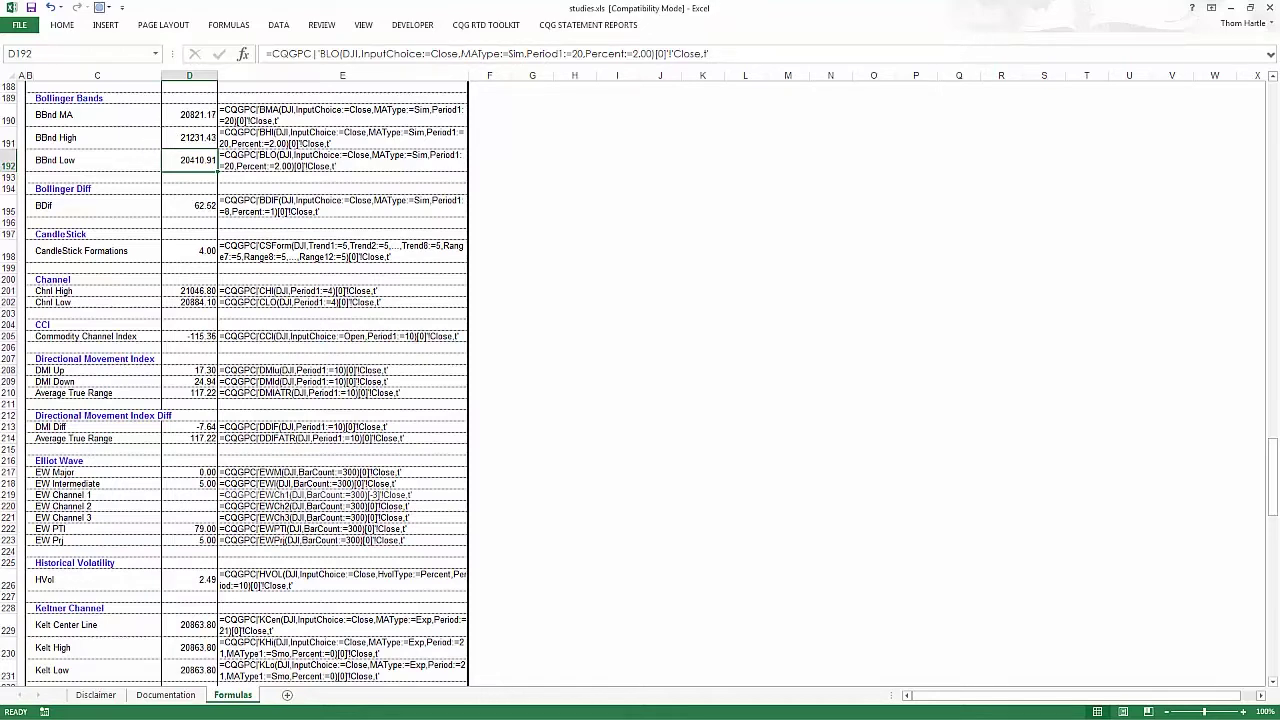
{"action": "key", "text": "alt+Tab"}
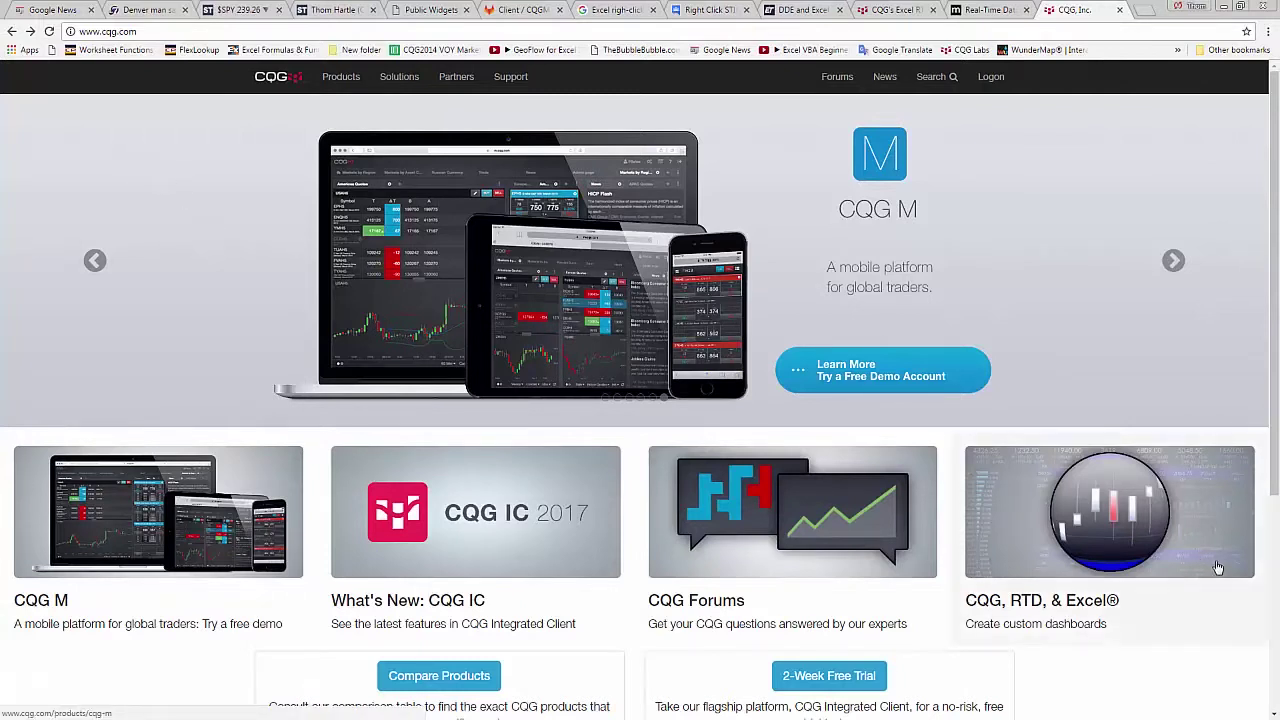
Open the CQG, RTD & Excel workspaces page and filter it to RTD Samples
{"action": "left_click", "coordinate": [1110, 505]}
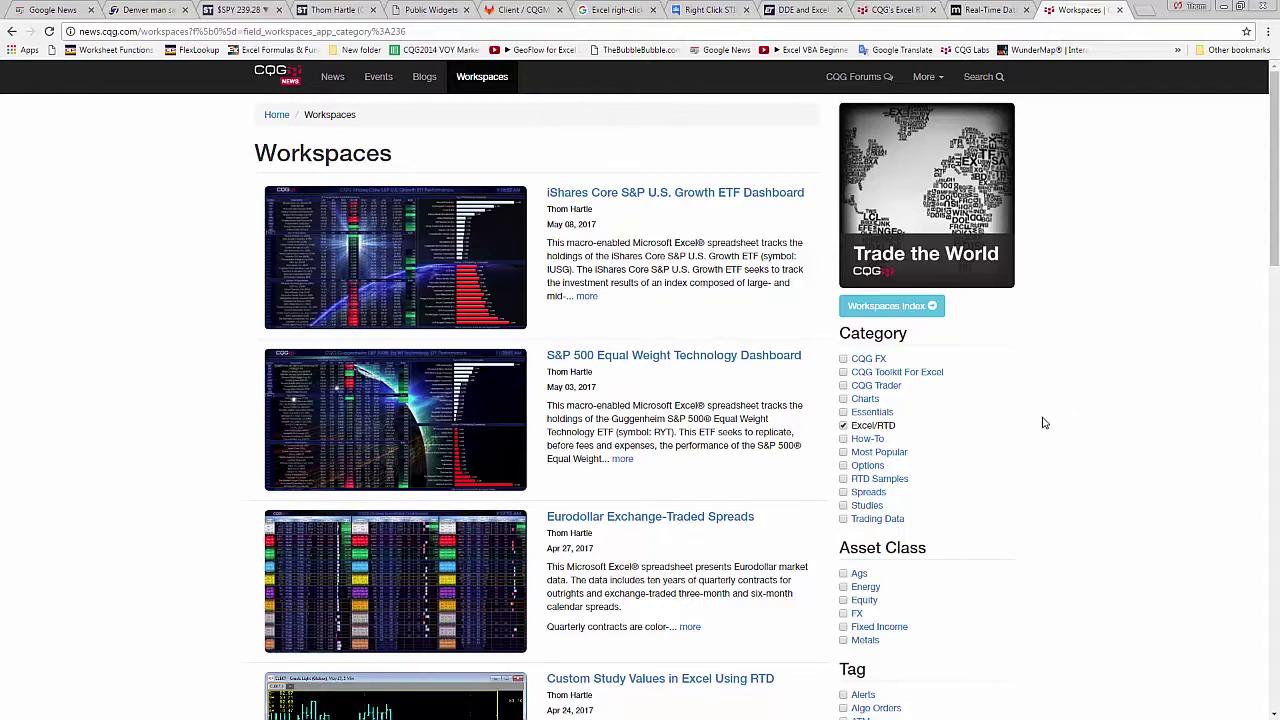
{"action": "scroll", "coordinate": [1046, 426], "scroll_direction": "down", "scroll_amount": 2}
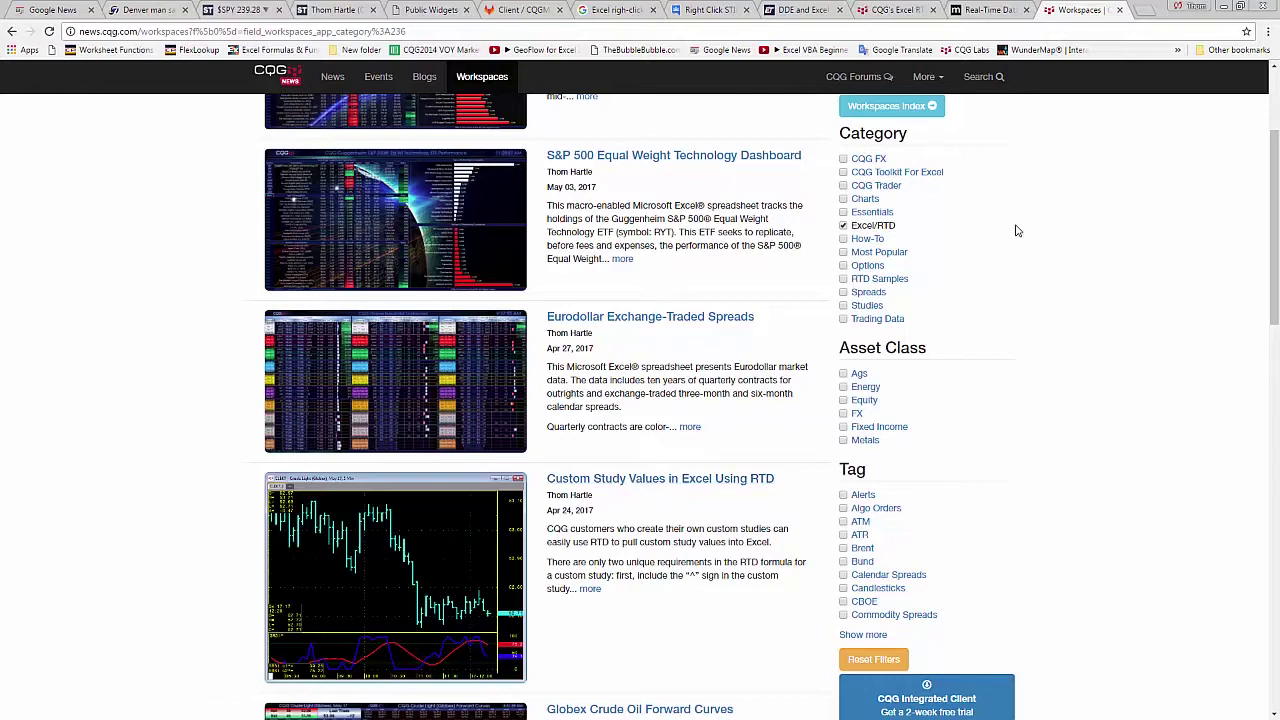
{"action": "left_click", "coordinate": [873, 280]}
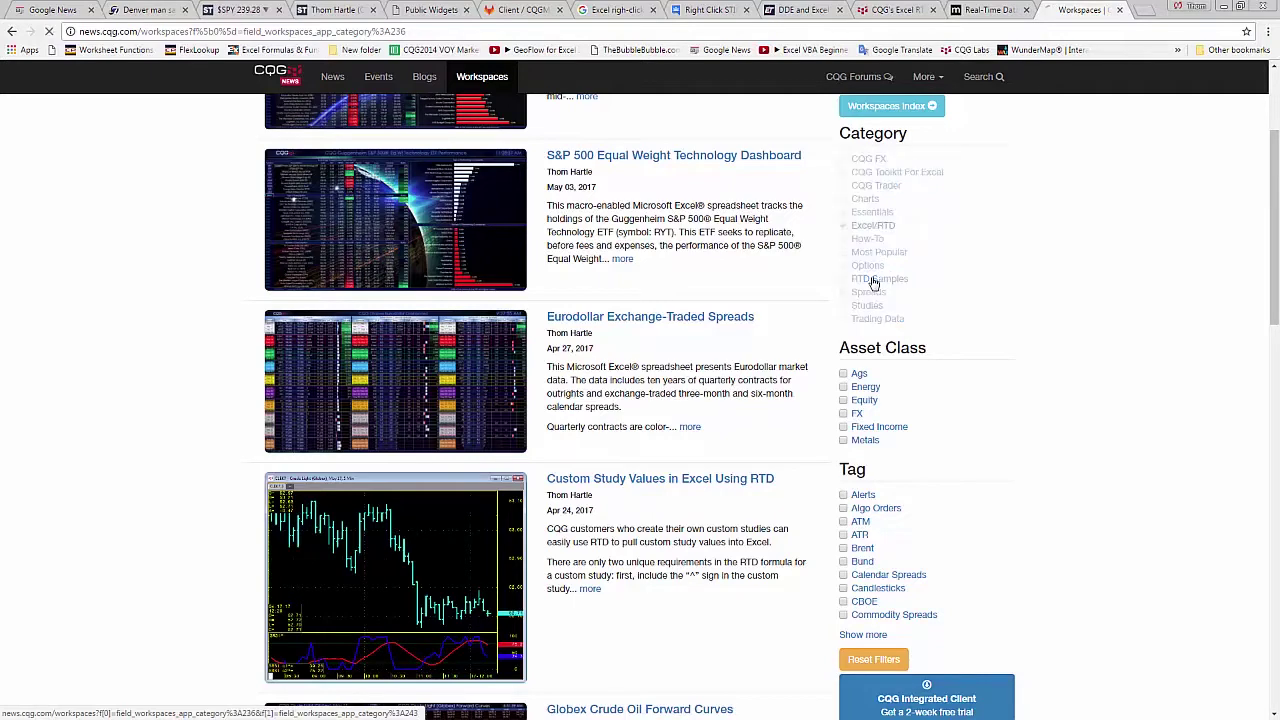
{"action": "scroll", "coordinate": [1015, 244], "scroll_direction": "down", "scroll_amount": 4}
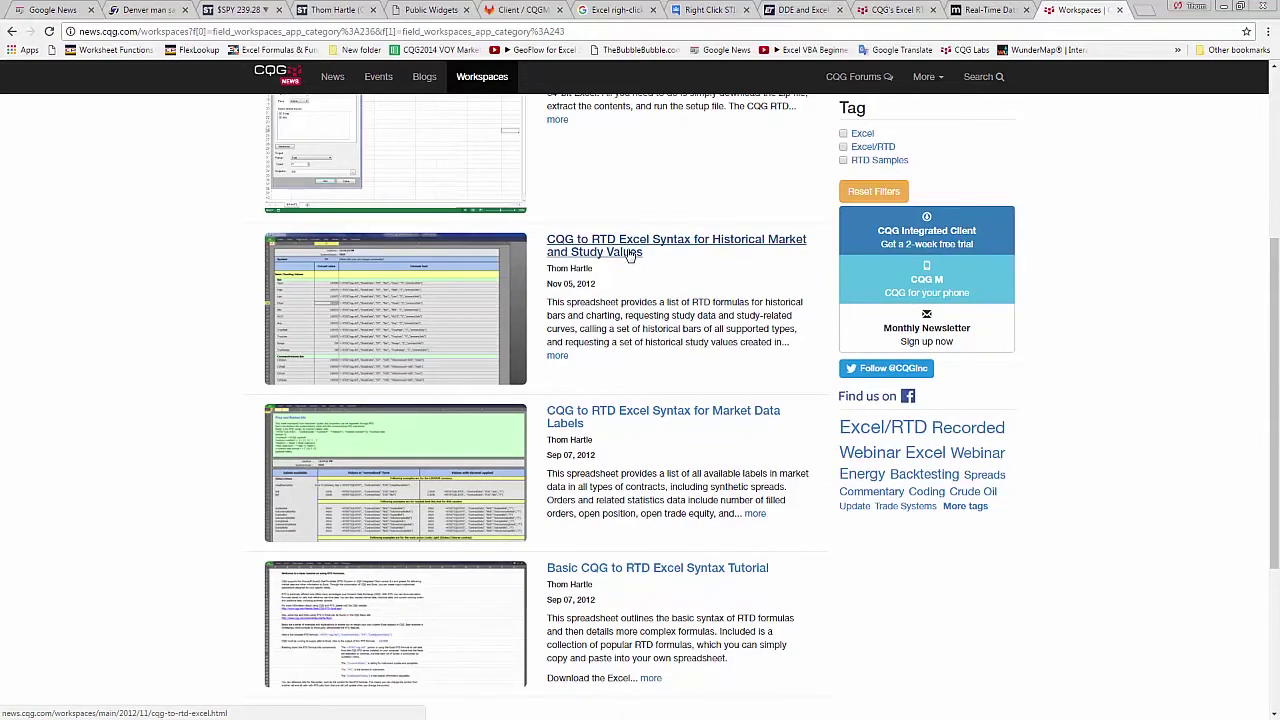
Open the RTD Excel syntax article for study values and enlarge its spreadsheet screenshot
{"action": "left_click", "coordinate": [630, 256]}
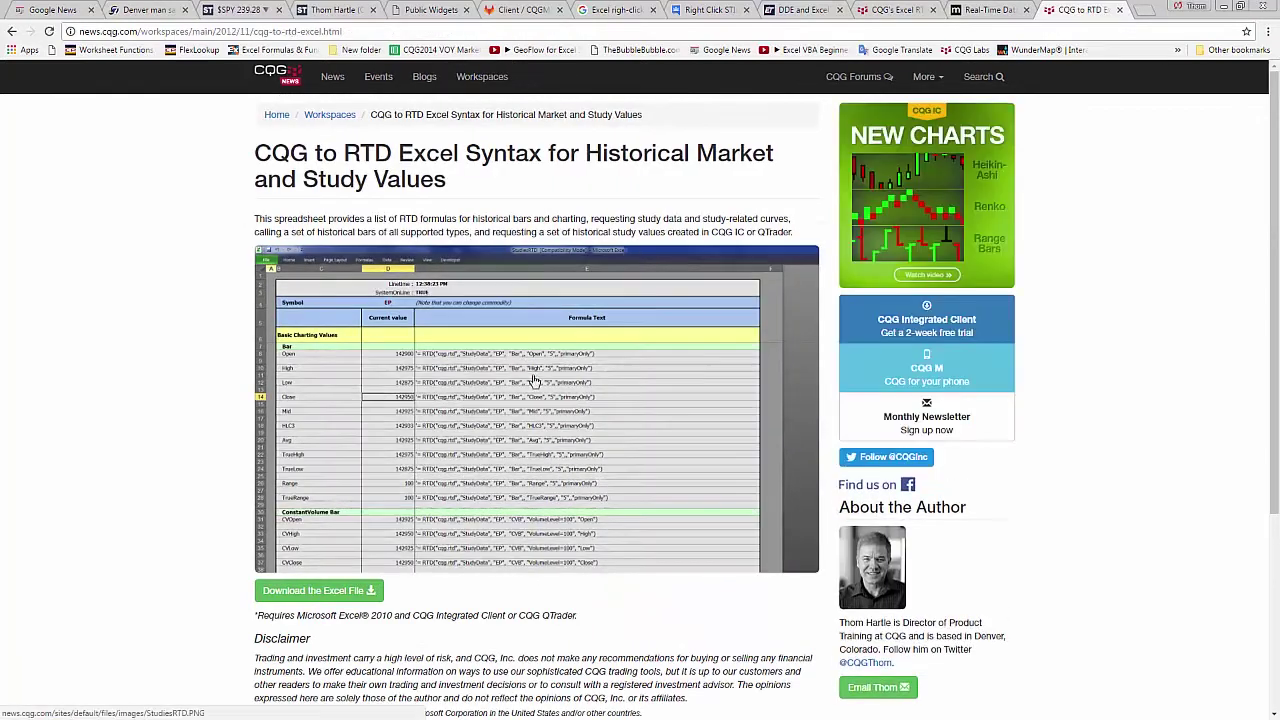
{"action": "left_click", "coordinate": [533, 372]}
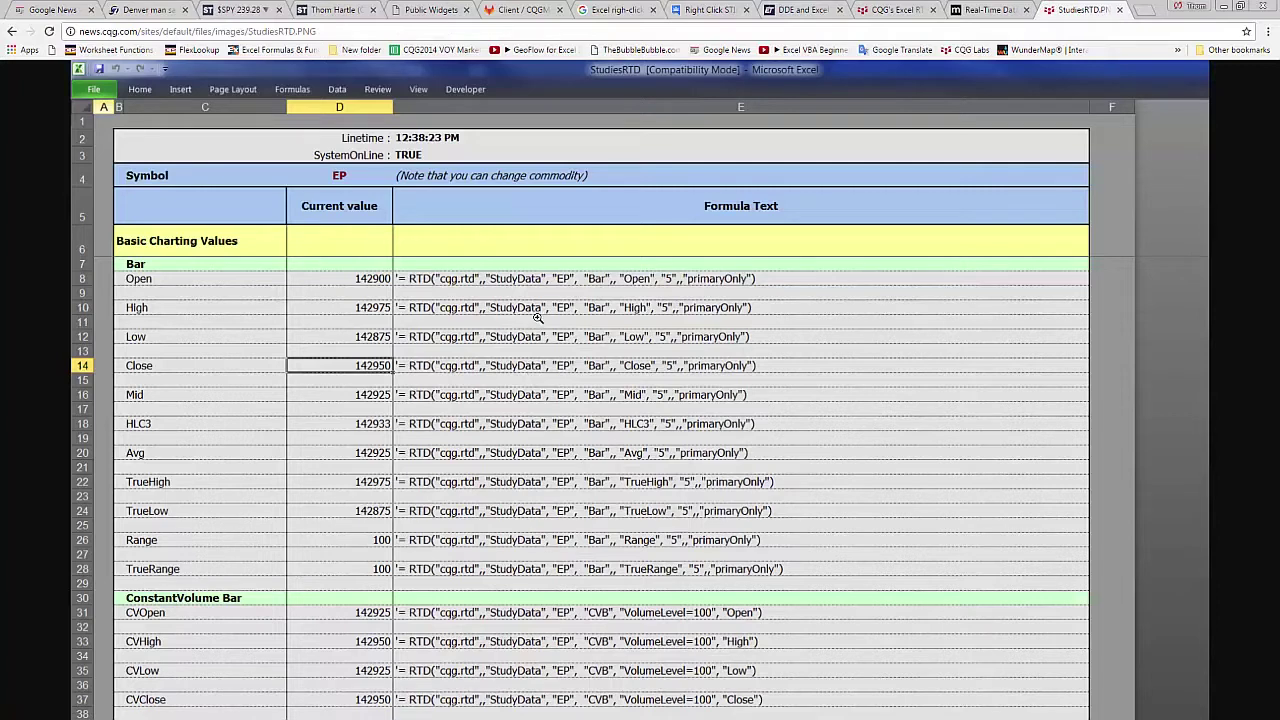
{"action": "left_click", "coordinate": [12, 33]}
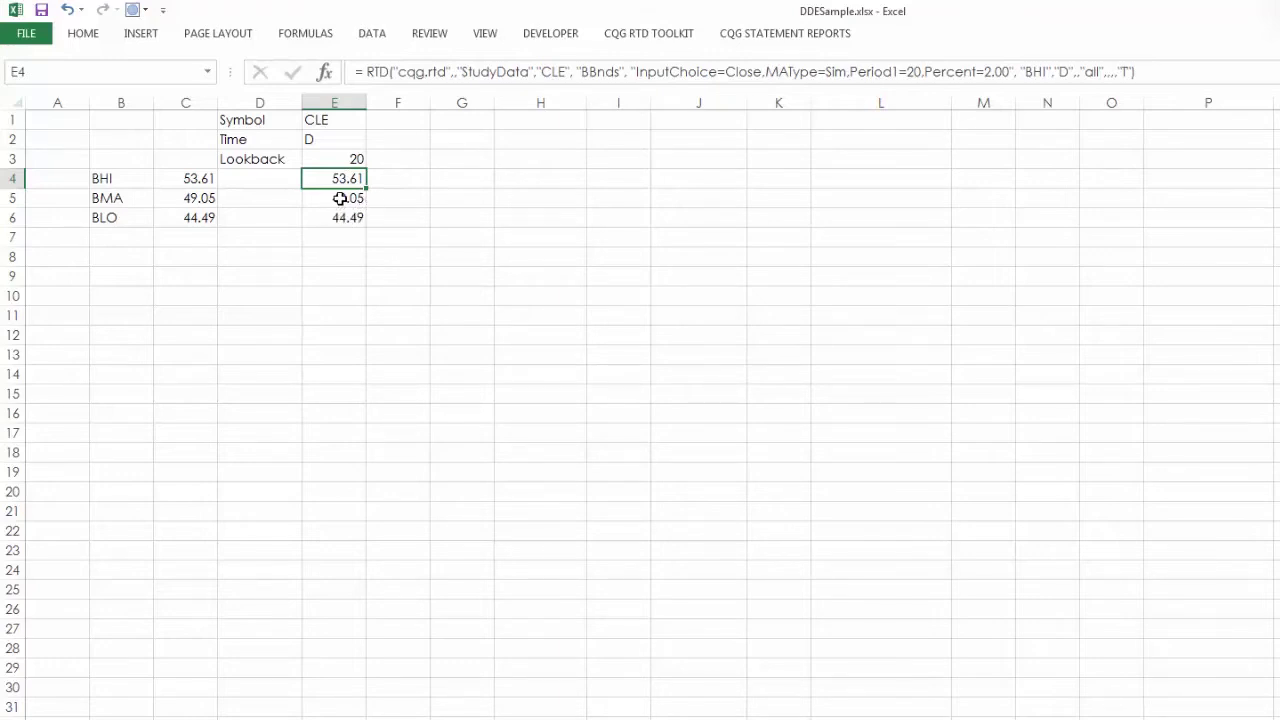
Compare the RTD formulas in E4:E6 with the CQGPC BHI, BMA and BLO formulas in C4:C6
{"action": "left_click", "coordinate": [340, 198]}
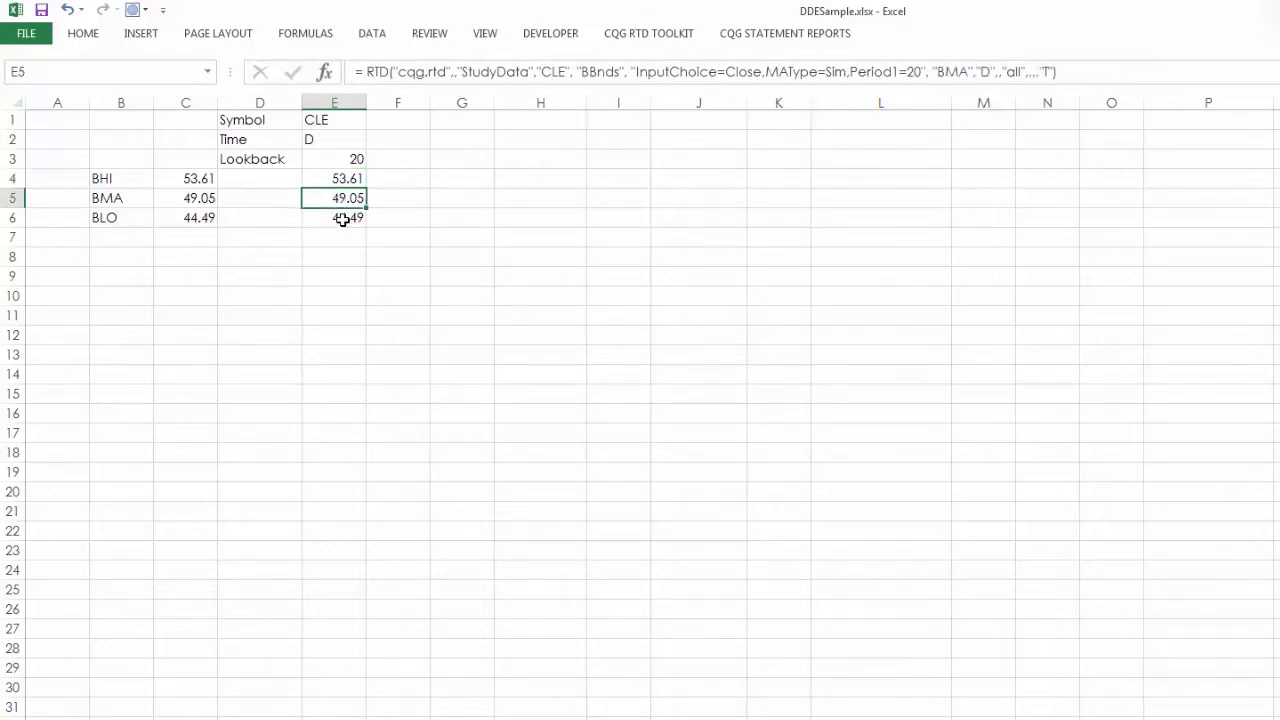
{"action": "left_click", "coordinate": [341, 217]}
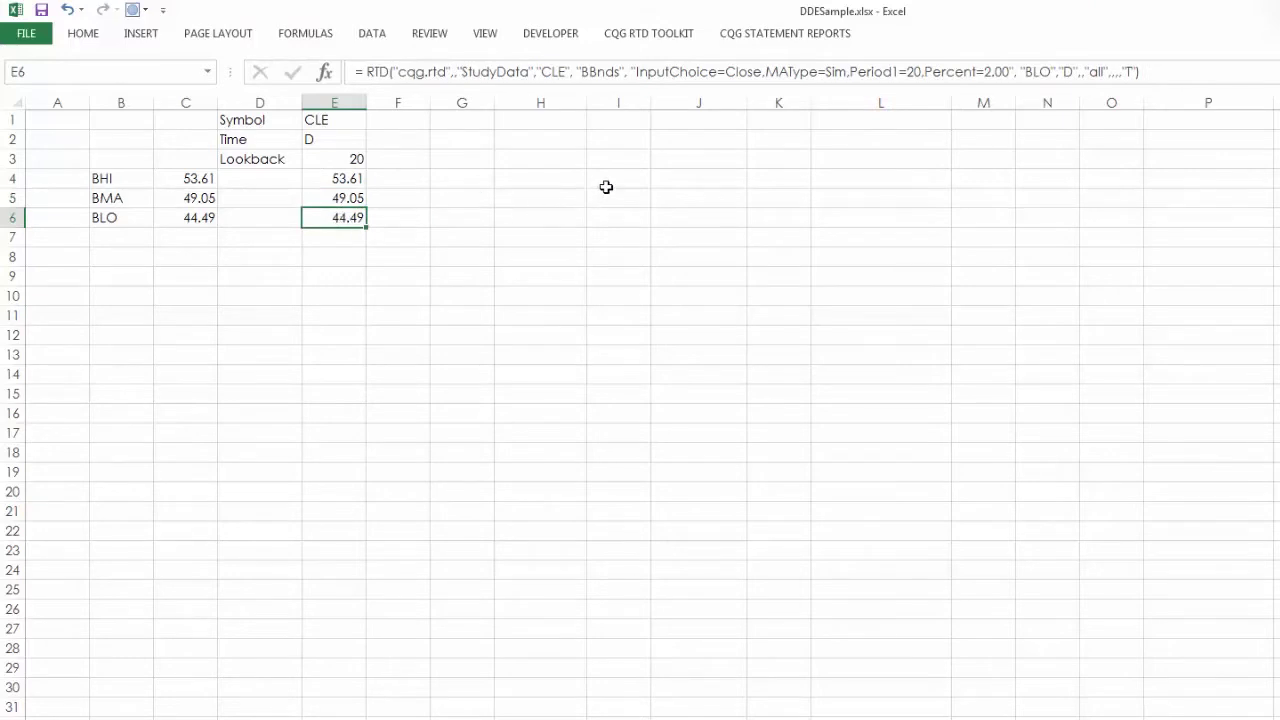
{"action": "left_click", "coordinate": [195, 176]}
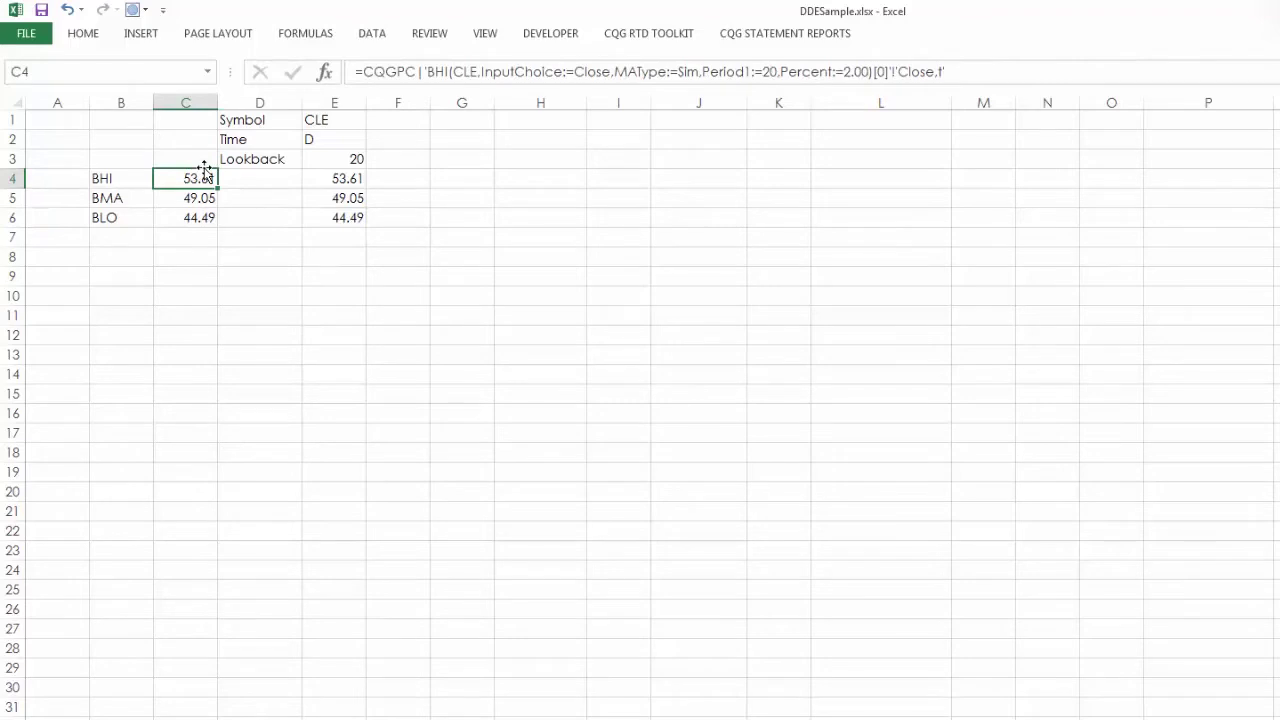
{"action": "left_click", "coordinate": [170, 197]}
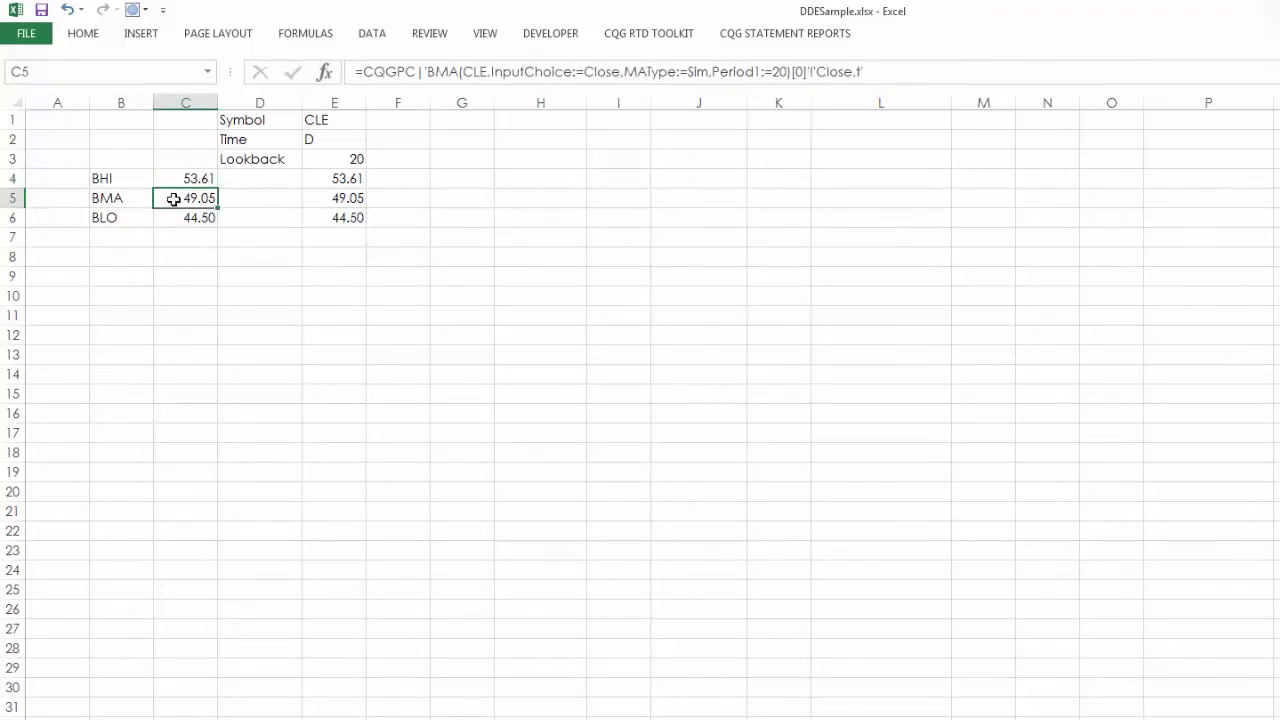
{"action": "left_click", "coordinate": [205, 217]}
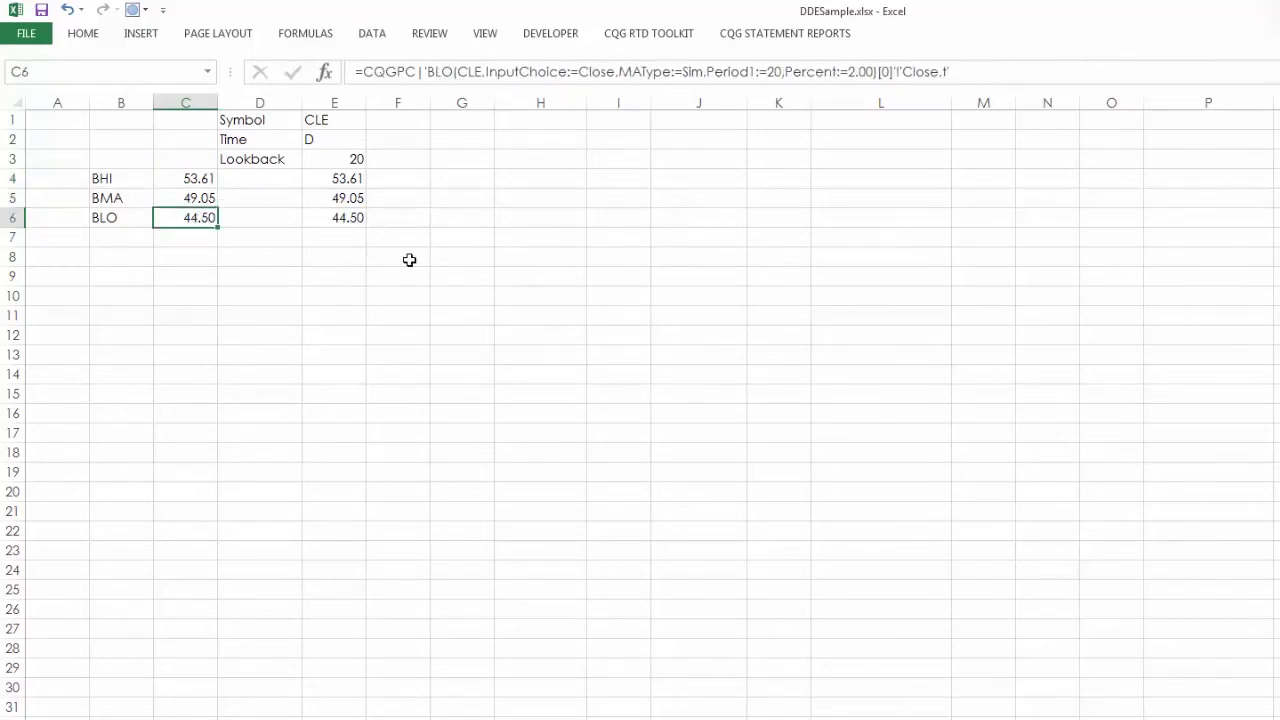
{"action": "left_click", "coordinate": [349, 183]}
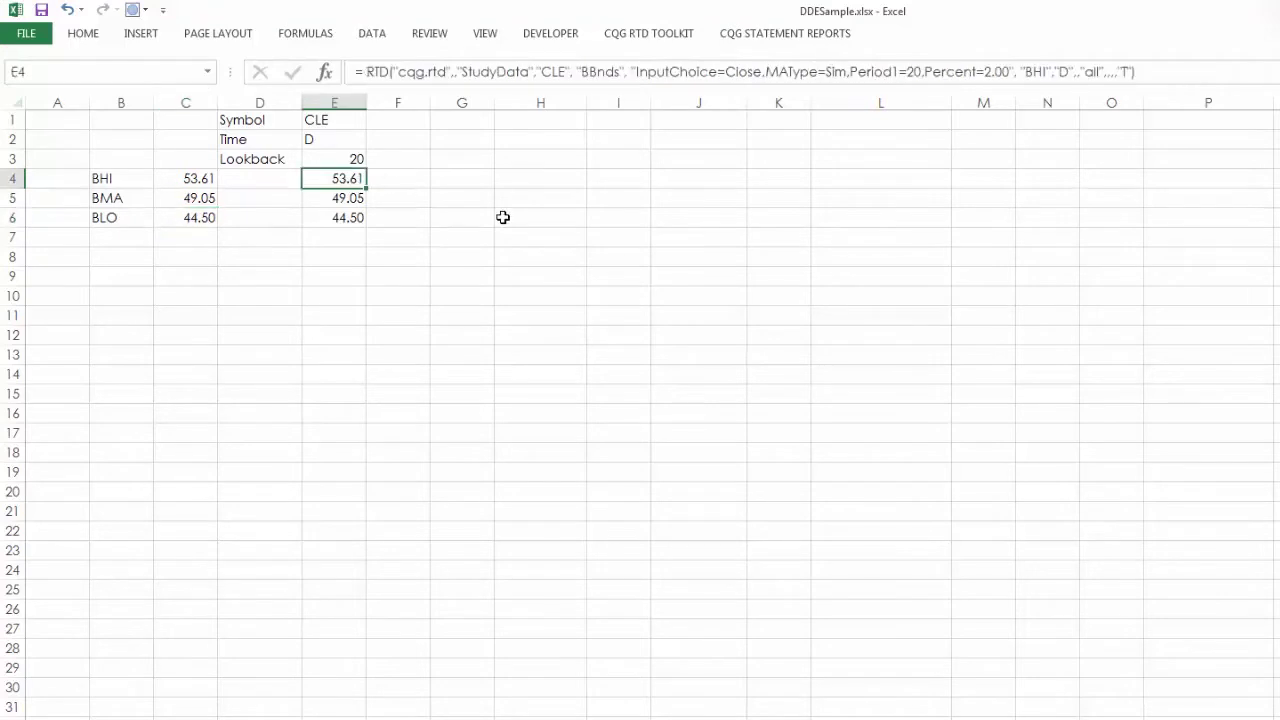
Replace the hard-coded CLE symbol in E4's formula with the absolute reference $E$1
{"action": "left_click", "coordinate": [570, 66]}
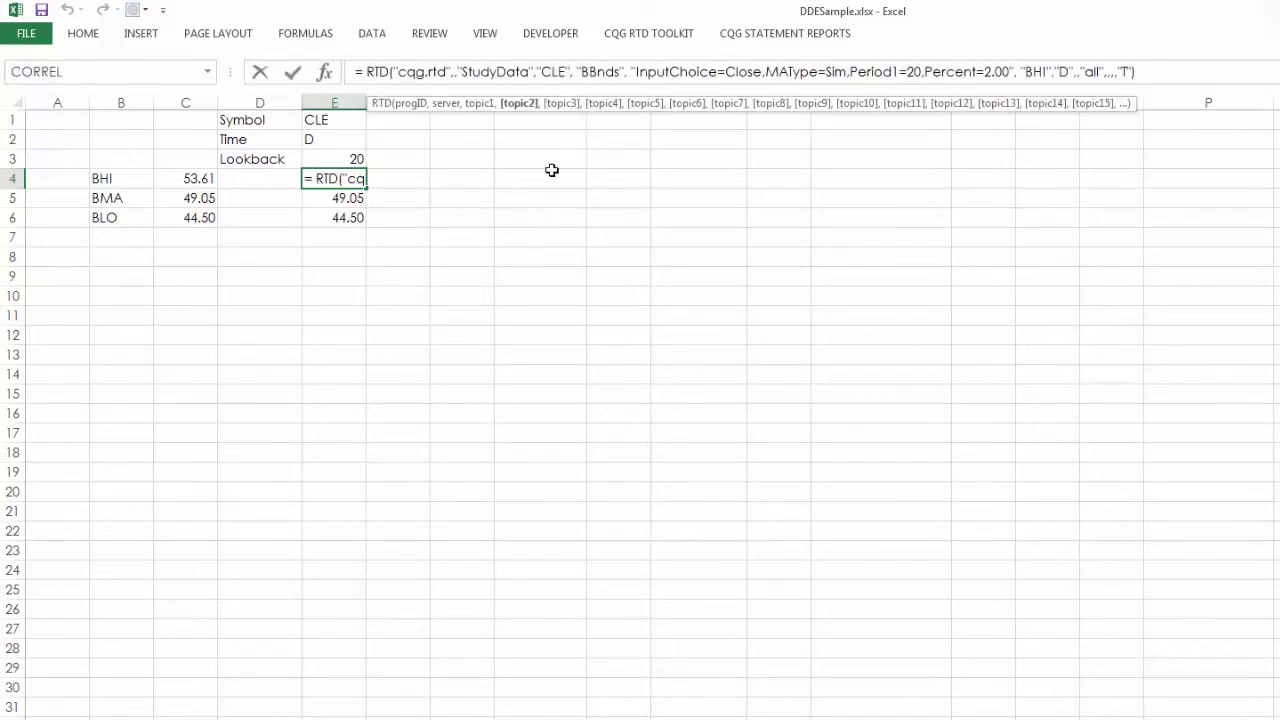
{"action": "key", "text": "BackSpace"}
{"action": "key", "text": "BackSpace"}
{"action": "key", "text": "BackSpace"}
{"action": "key", "text": "BackSpace"}
{"action": "key", "text": "BackSpace"}
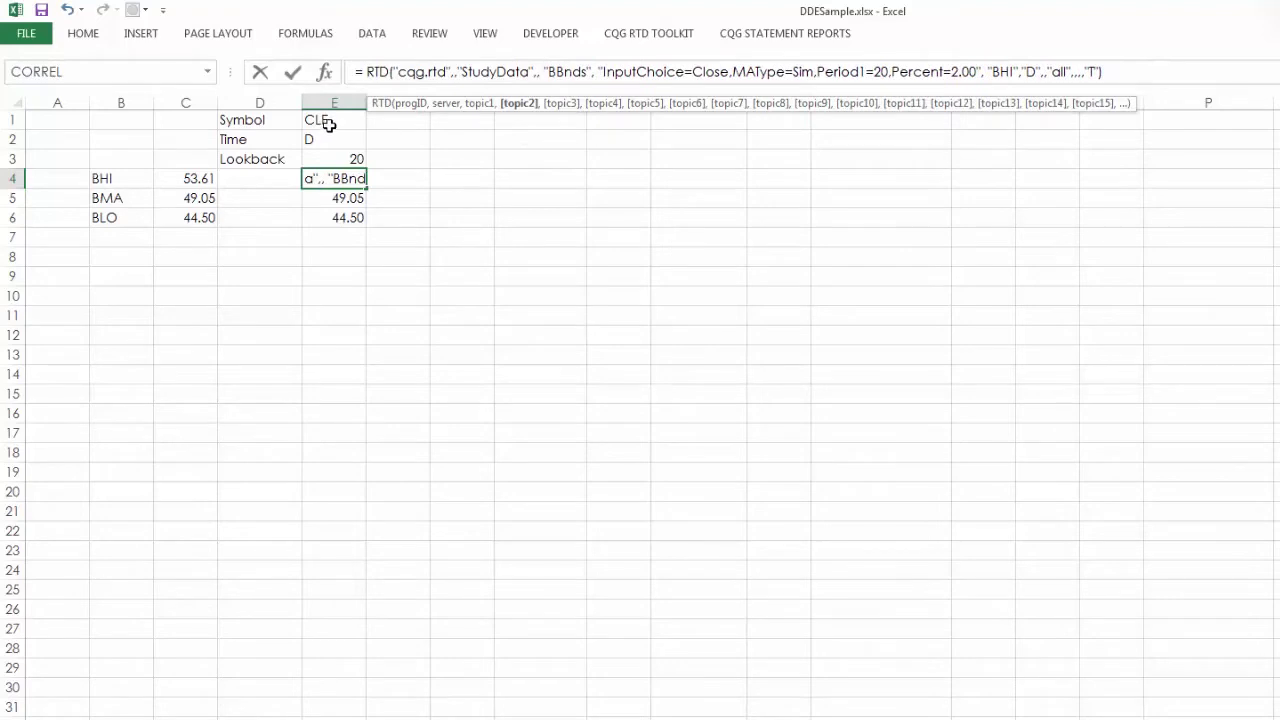
{"action": "left_click", "coordinate": [327, 121]}
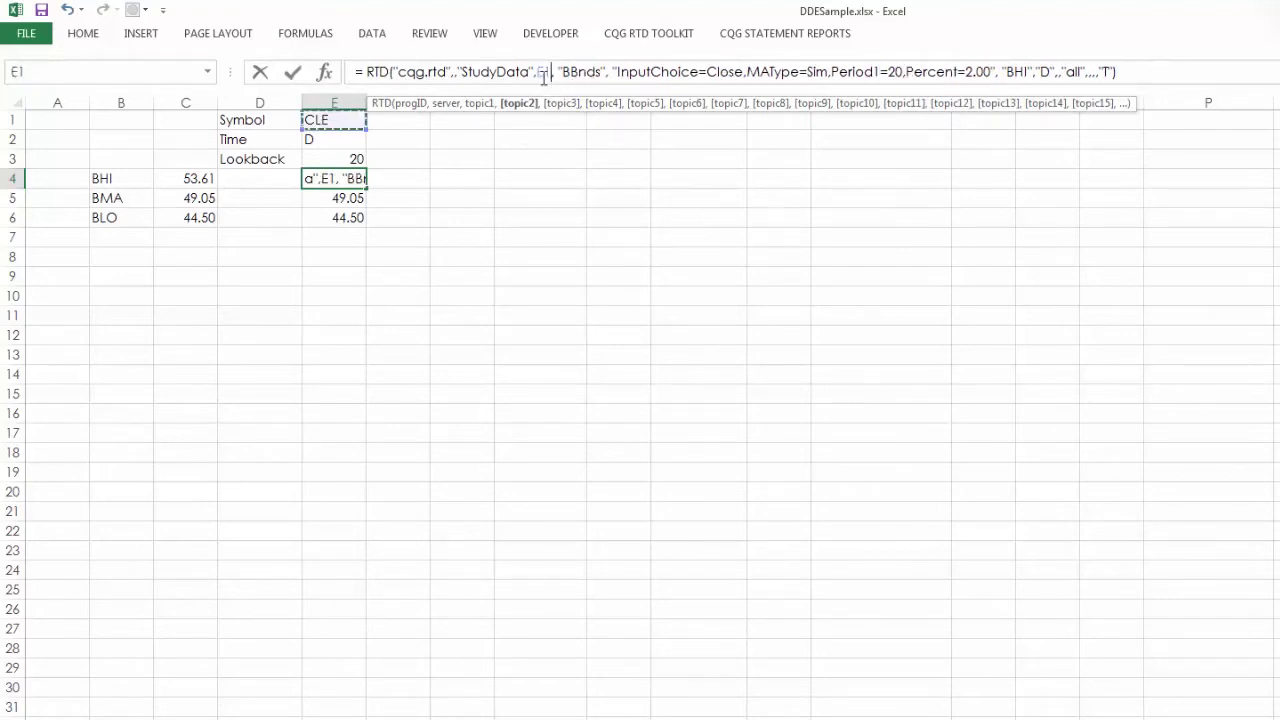
{"action": "left_click", "coordinate": [540, 72]}
{"action": "key", "text": "F4"}
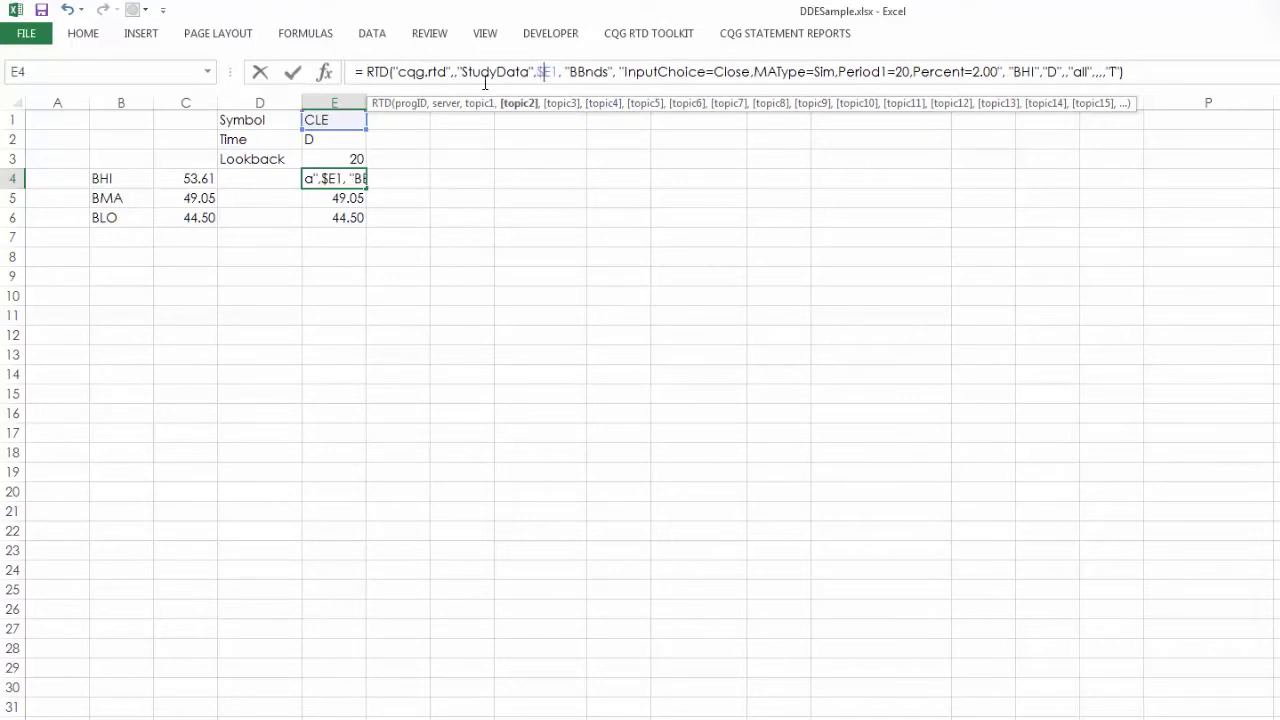
{"action": "key", "text": "F4"}
{"action": "key", "text": "F4"}
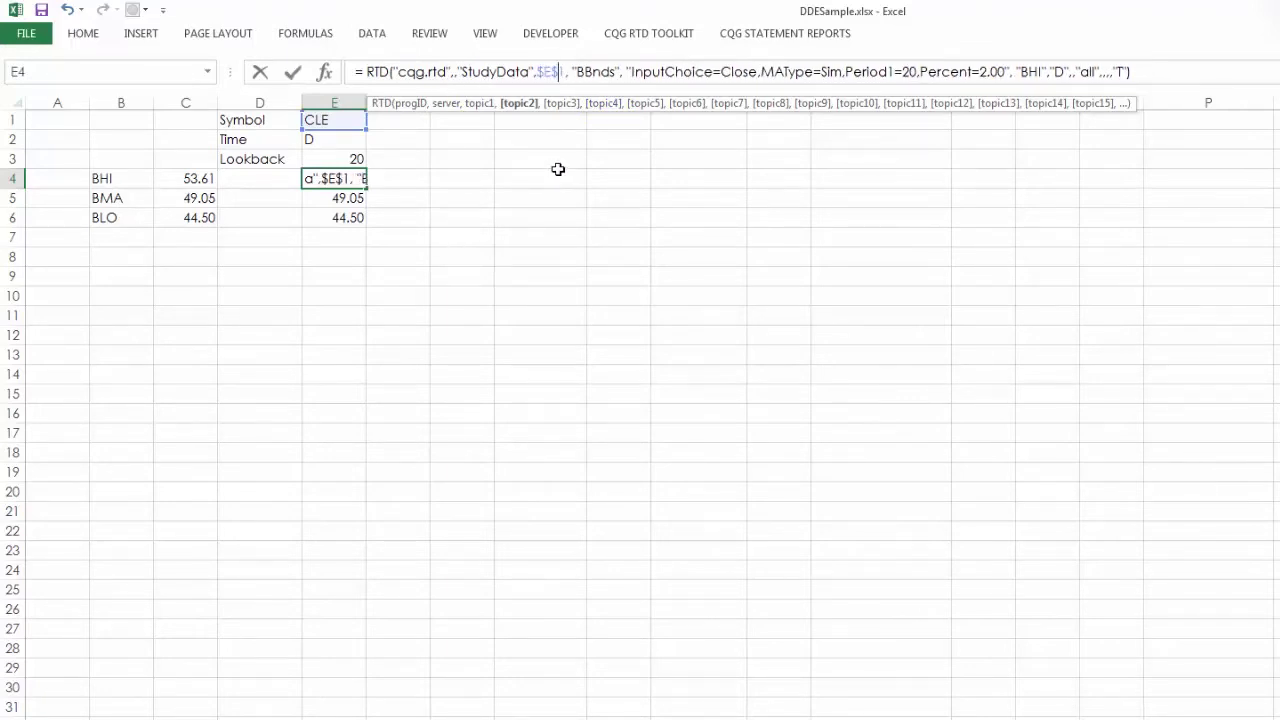
Replace the hard-coded D timeframe with $E$2 and commit the E4 formula
{"action": "left_click", "coordinate": [1068, 73]}
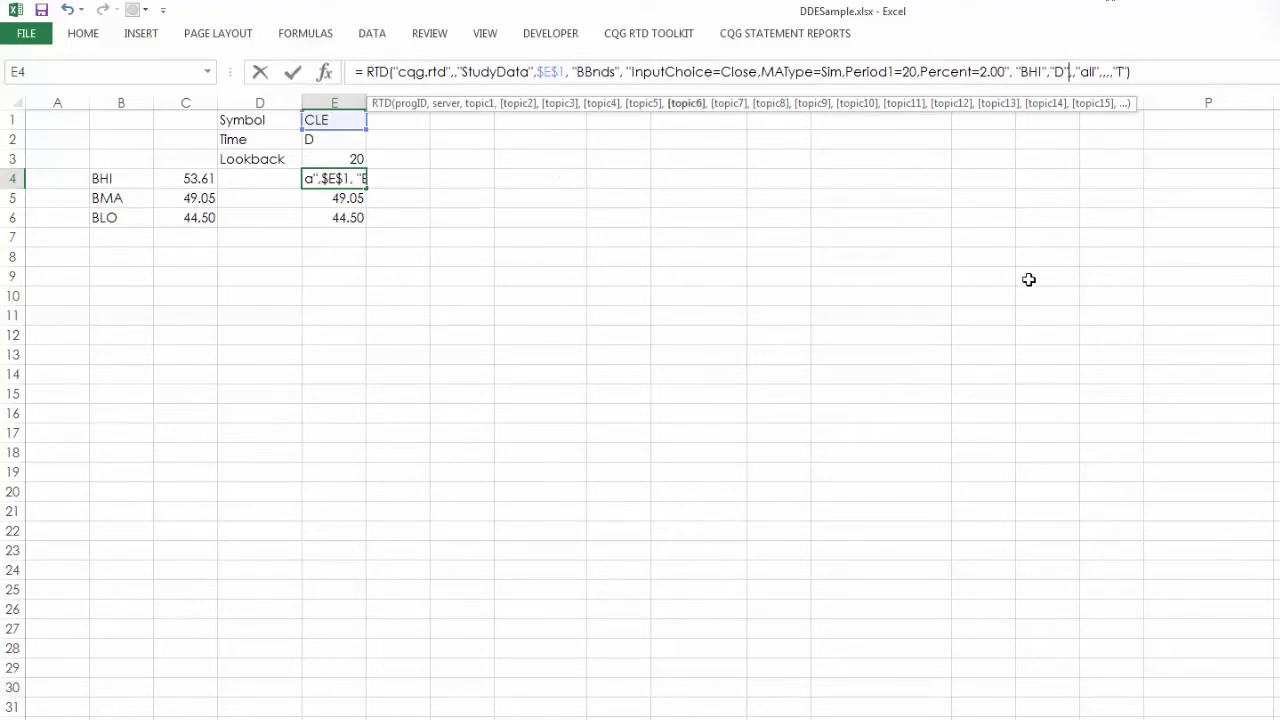
{"action": "key", "text": "BackSpace"}
{"action": "key", "text": "BackSpace"}
{"action": "key", "text": "BackSpace"}
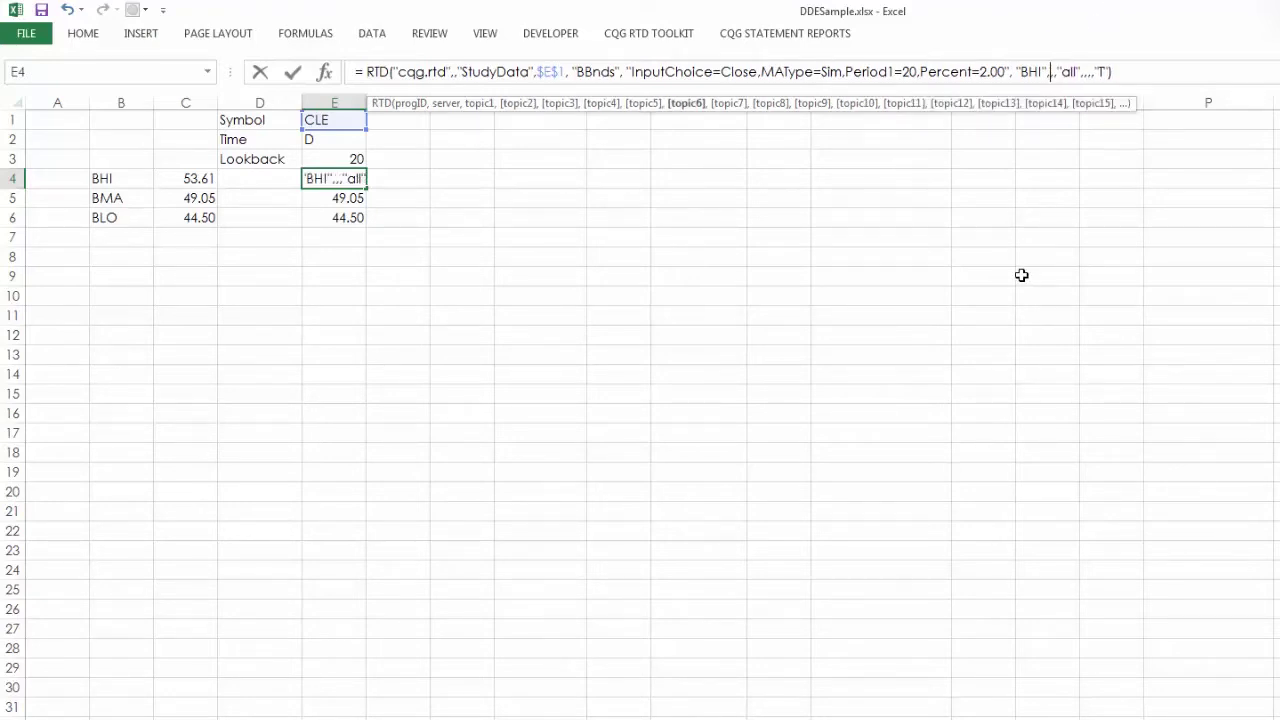
{"action": "left_click", "coordinate": [335, 140]}
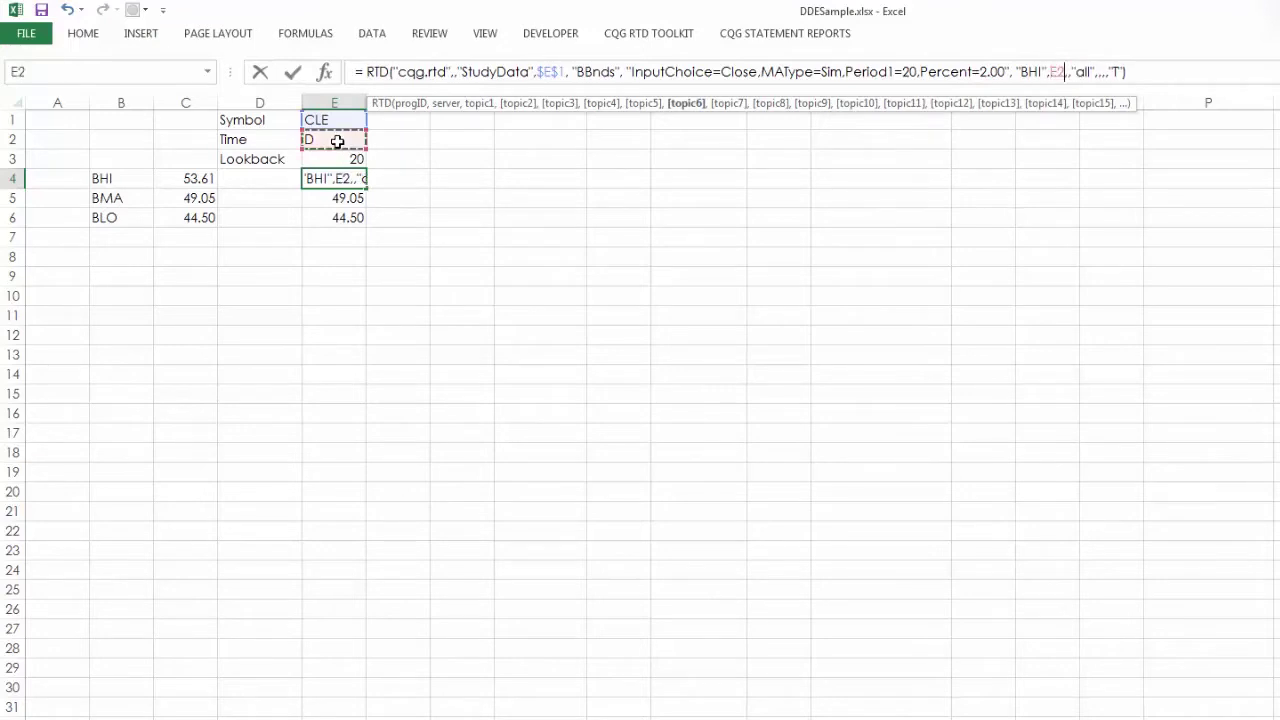
{"action": "left_click", "coordinate": [1048, 72]}
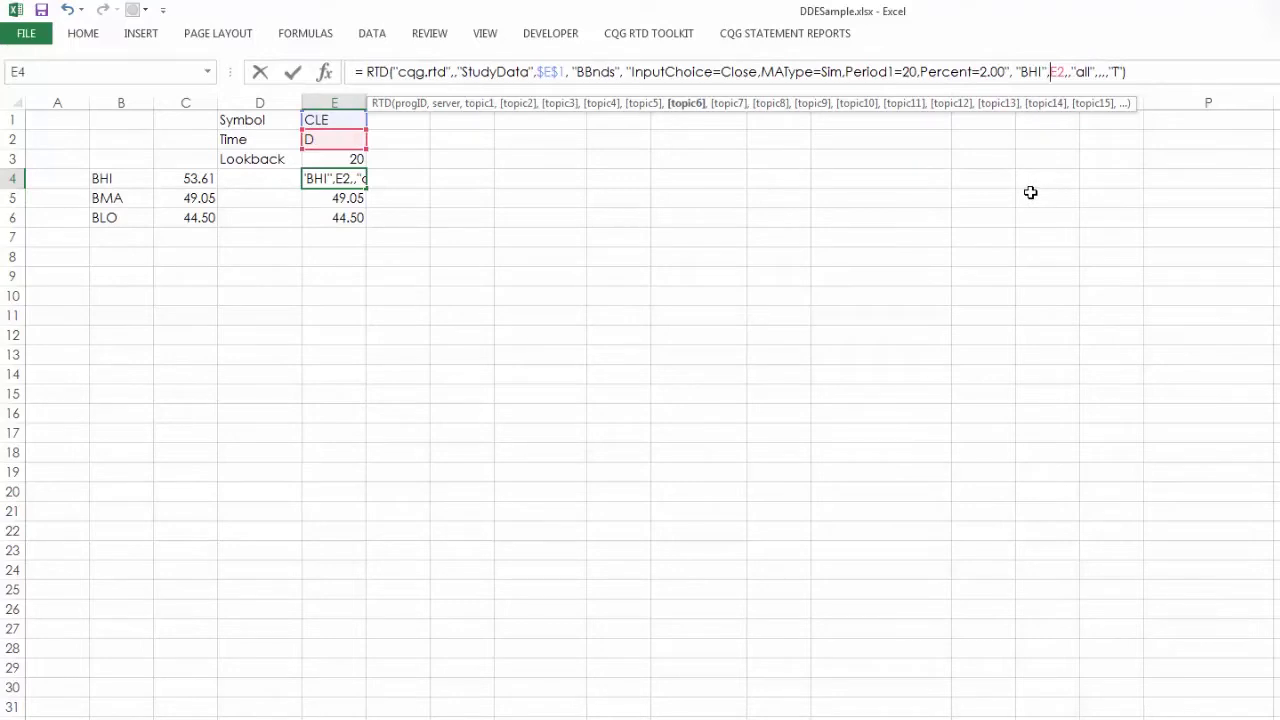
{"action": "type", "text": "$"}
{"action": "left_click", "coordinate": [1066, 72]}
{"action": "type", "text": "$E$"}
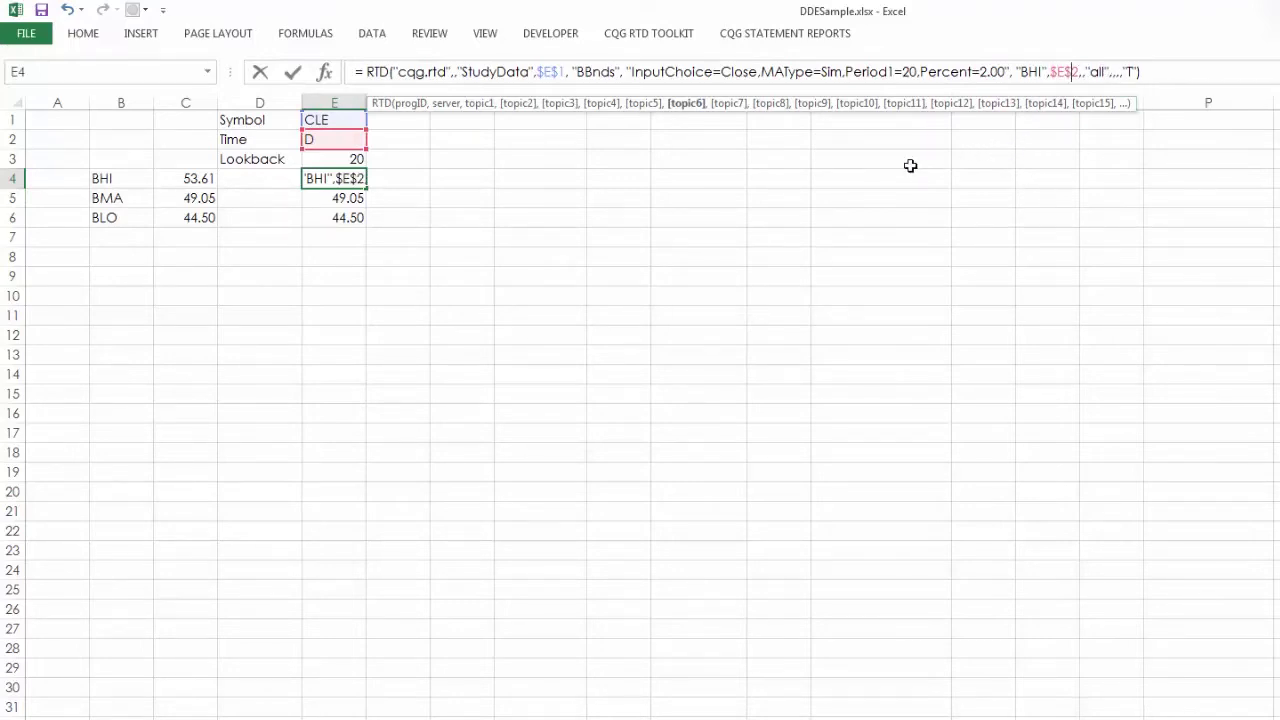
{"action": "left_click", "coordinate": [703, 186]}
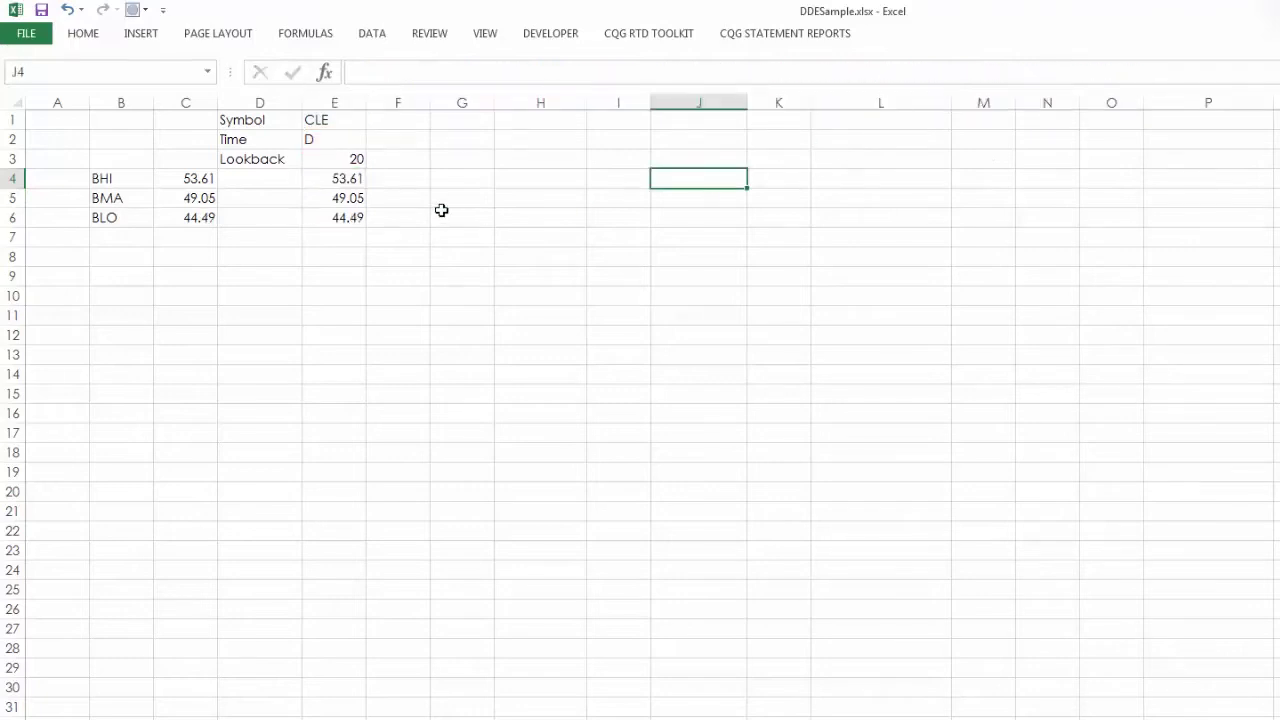
Replace the hard-coded period 20 in E4's formula with a reference to the Lookback cell E3
{"action": "left_click", "coordinate": [346, 177]}
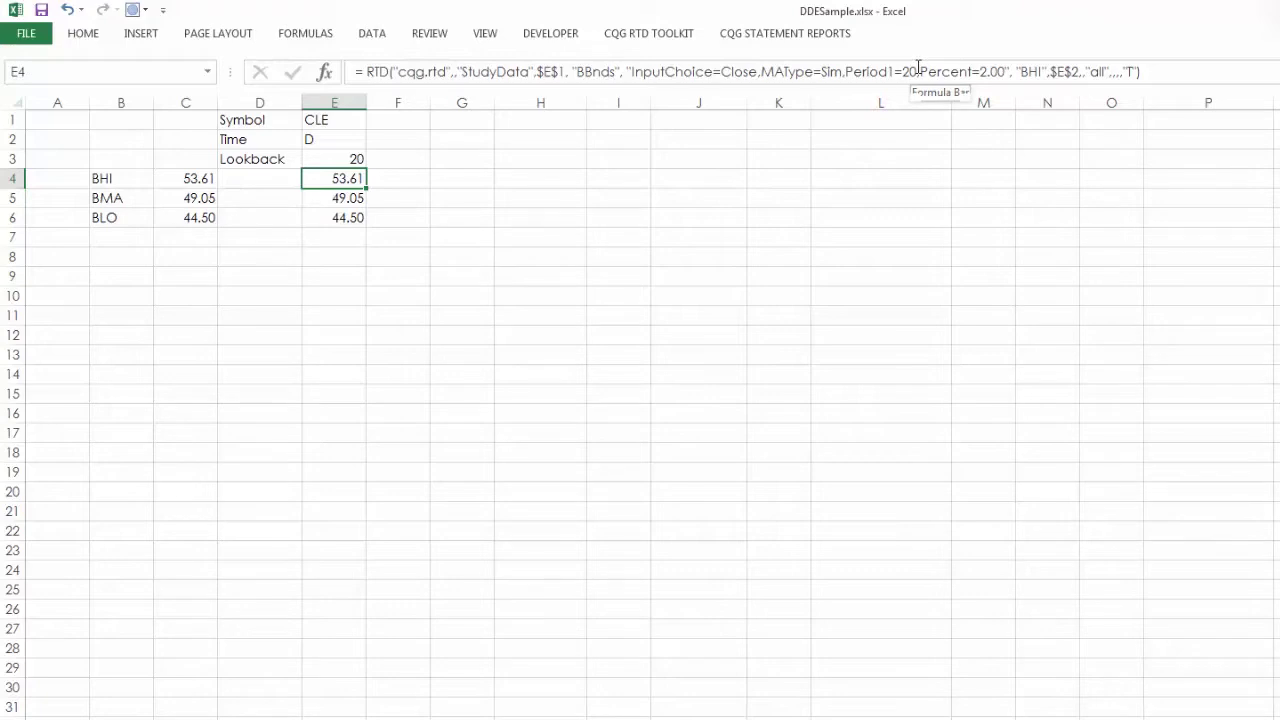
{"action": "left_click", "coordinate": [918, 71]}
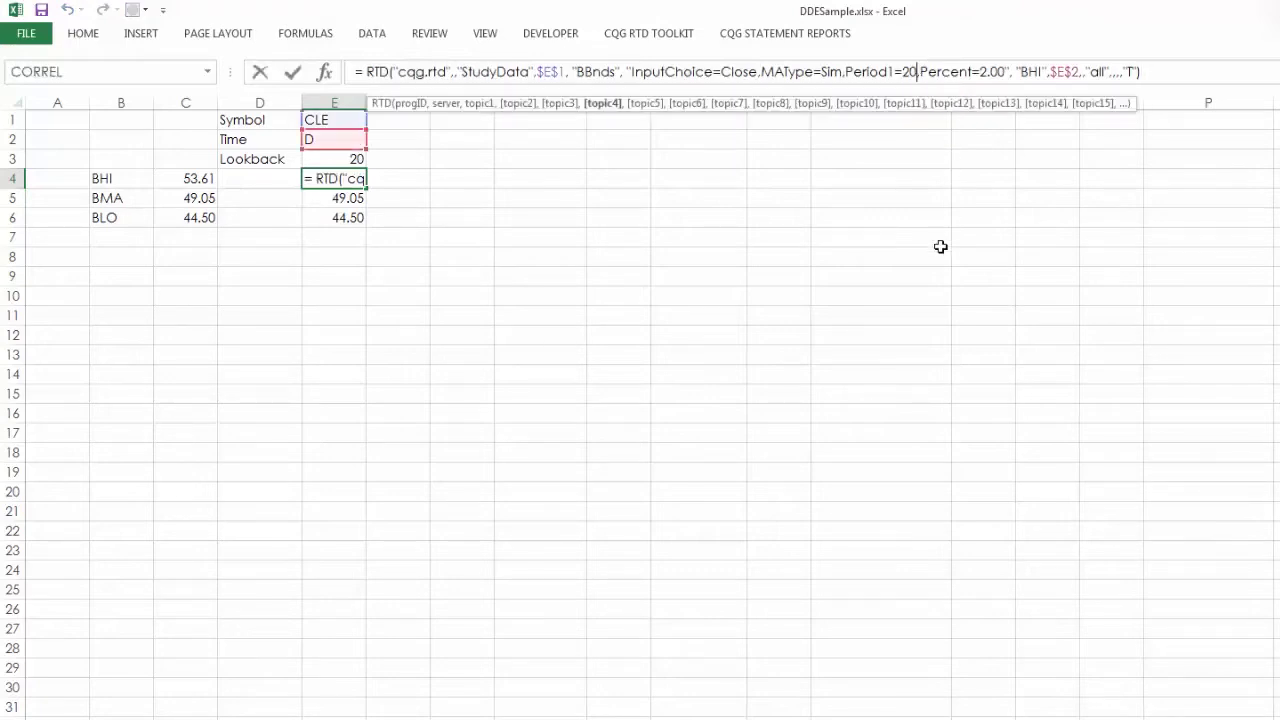
{"action": "key", "text": "BackSpace"}
{"action": "key", "text": "BackSpace"}
{"action": "key", "text": "BackSpace"}
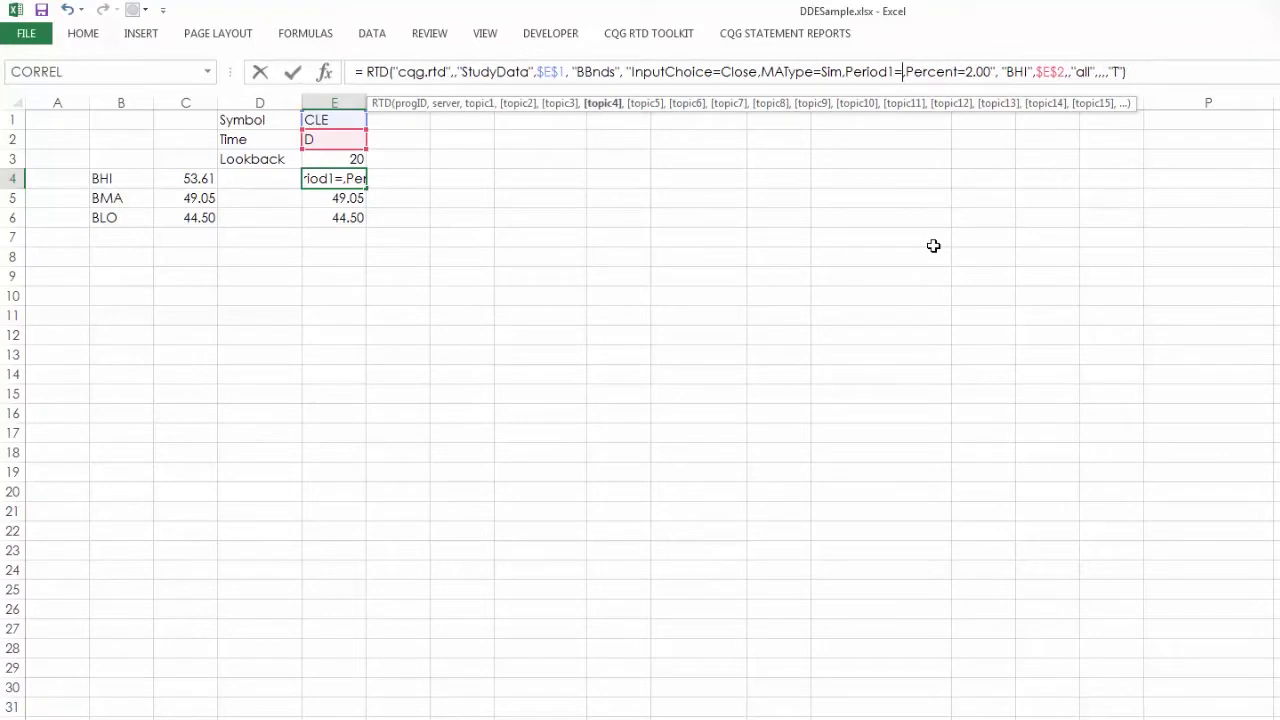
{"action": "type", "text": "=\""}
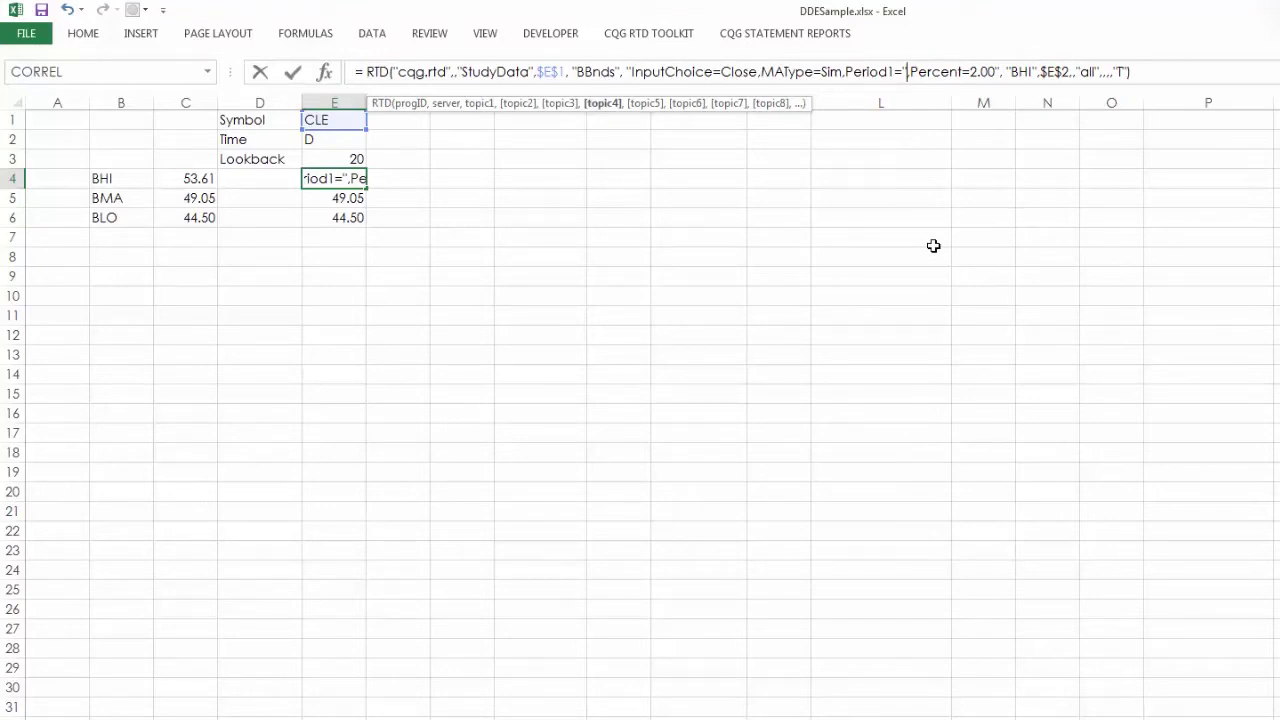
{"action": "type", "text": "&"}
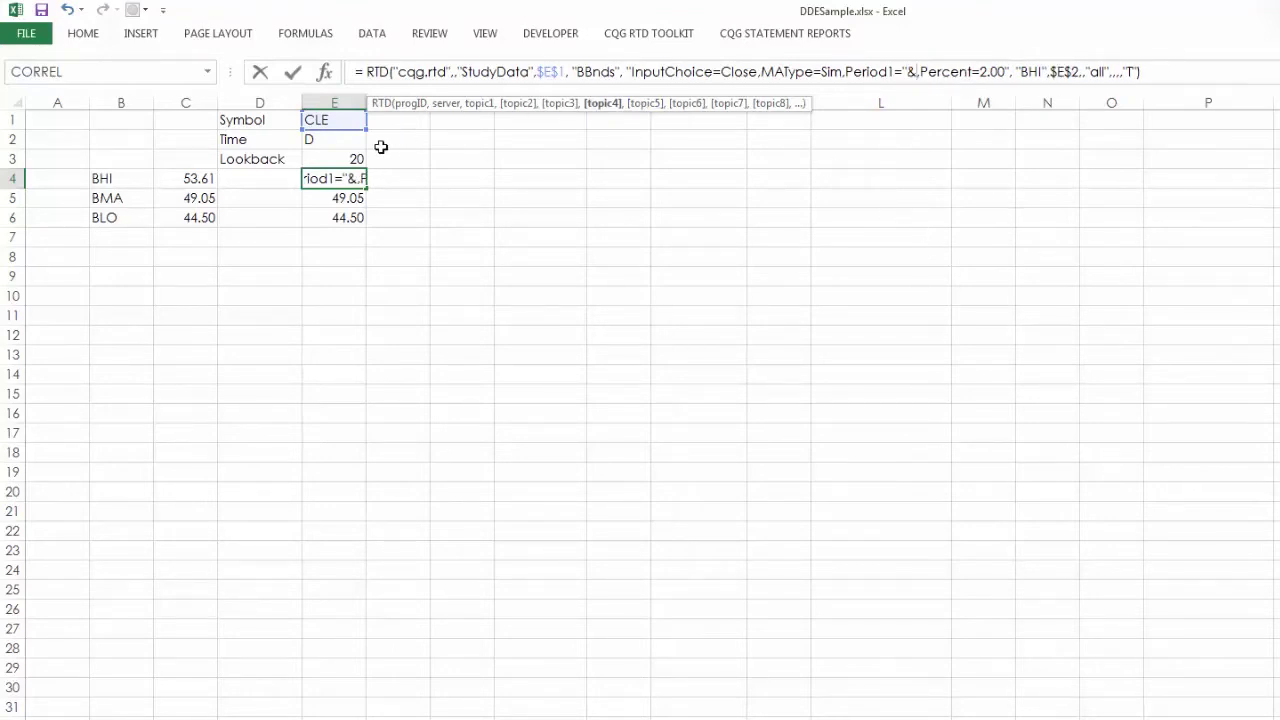
{"action": "left_click", "coordinate": [345, 158]}
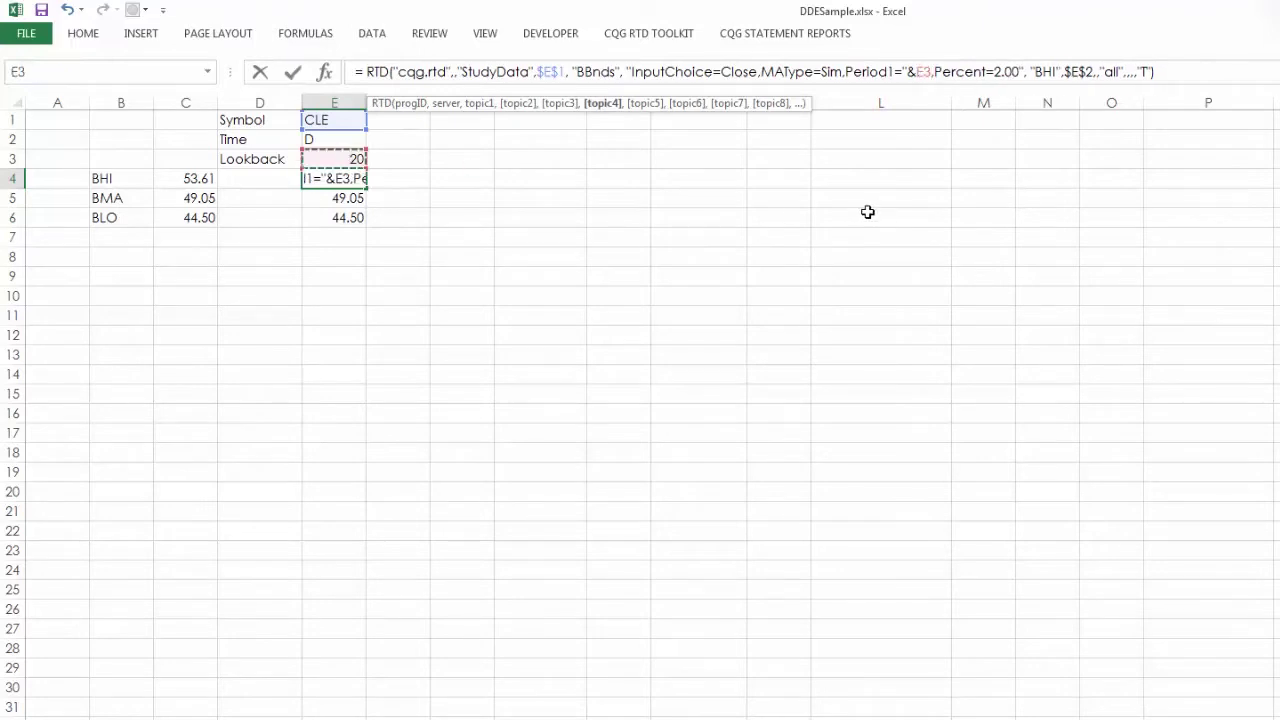
{"action": "type", "text": "&"}
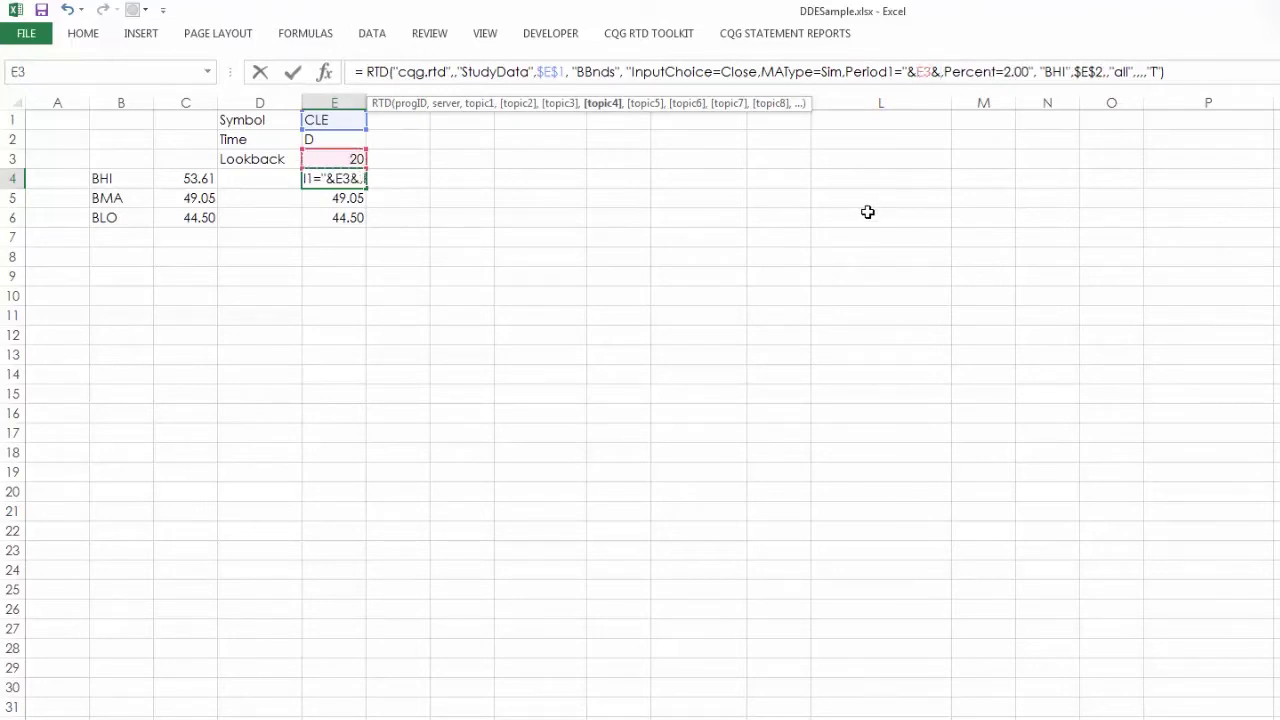
{"action": "type", "text": "\""}
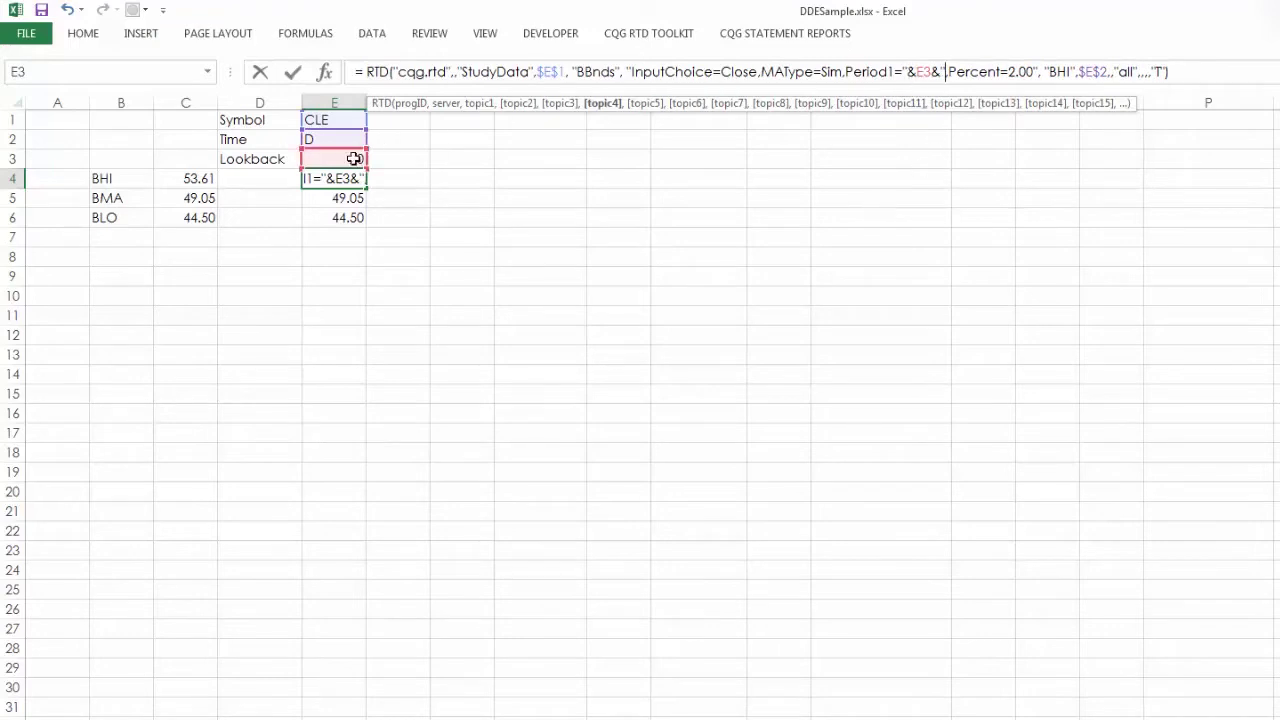
Make the E3 reference absolute ($E$3) and commit E4's formula, still returning 53.61
{"action": "left_click", "coordinate": [918, 66]}
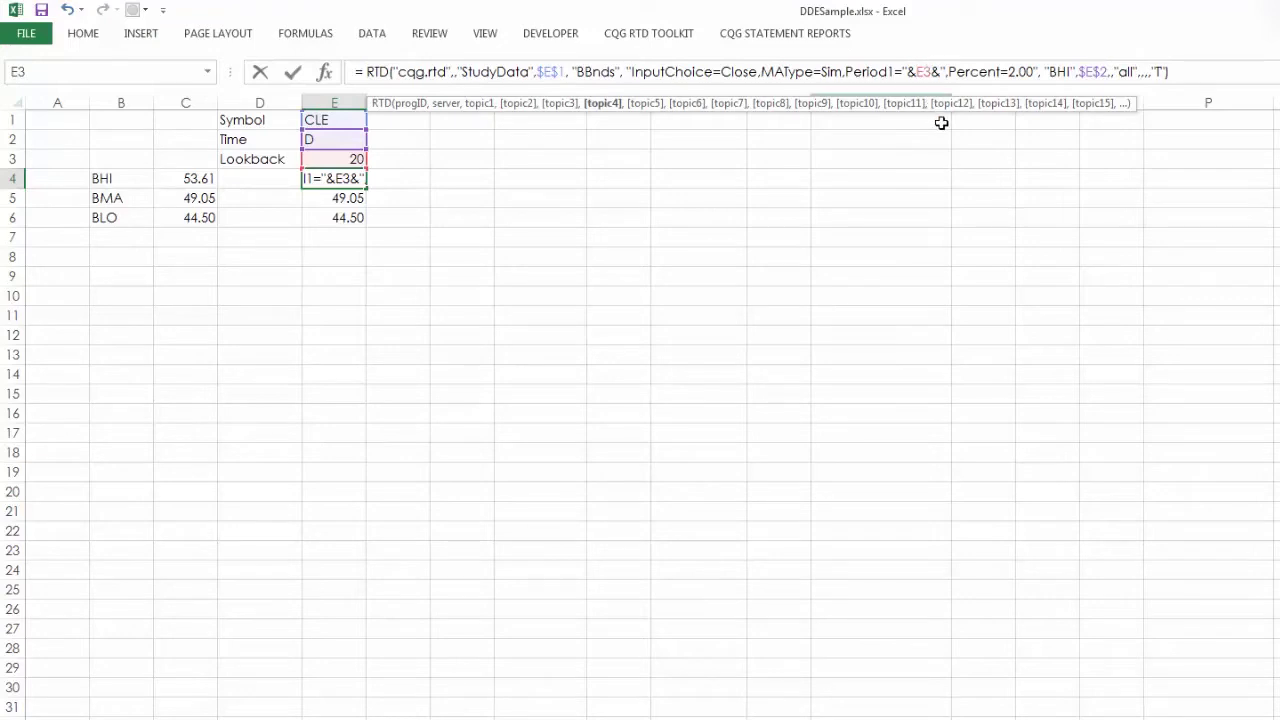
{"action": "type", "text": "$"}
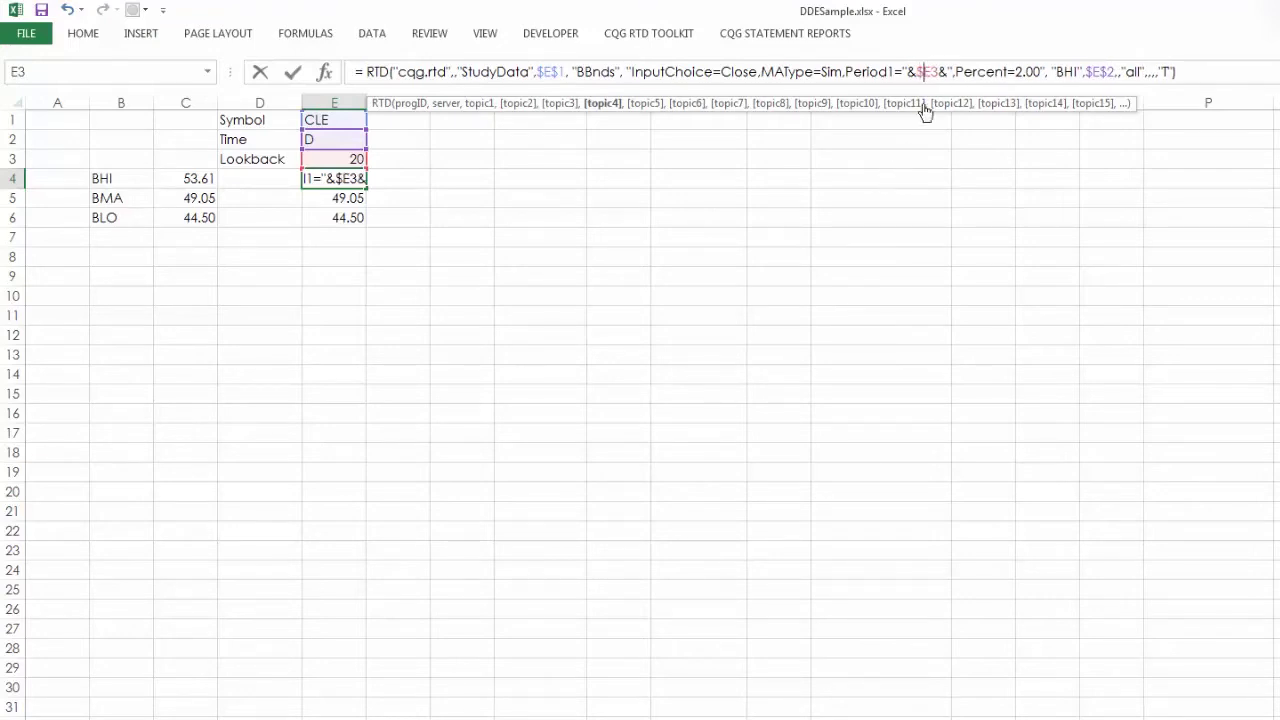
{"action": "key", "text": "Right"}
{"action": "type", "text": "$"}
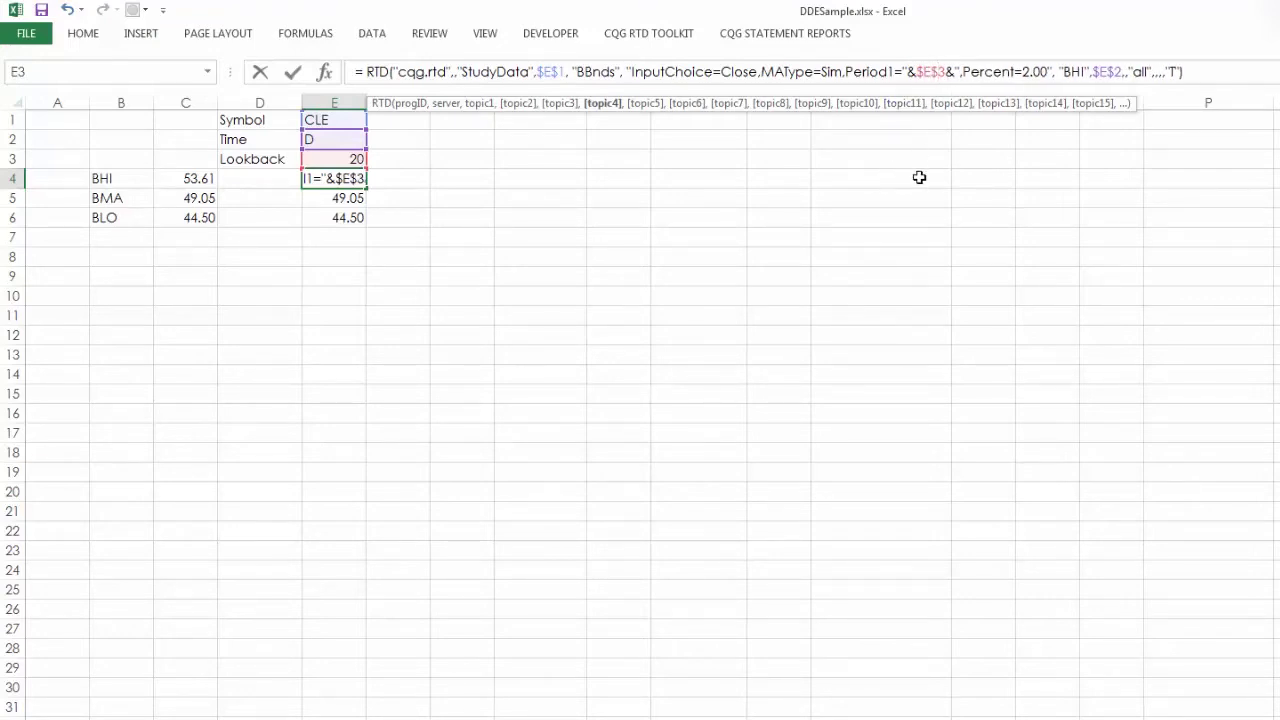
{"action": "key", "text": "Return"}
{"action": "key", "text": "Up"}
{"action": "key", "text": "Up"}
{"action": "key", "text": "Up"}
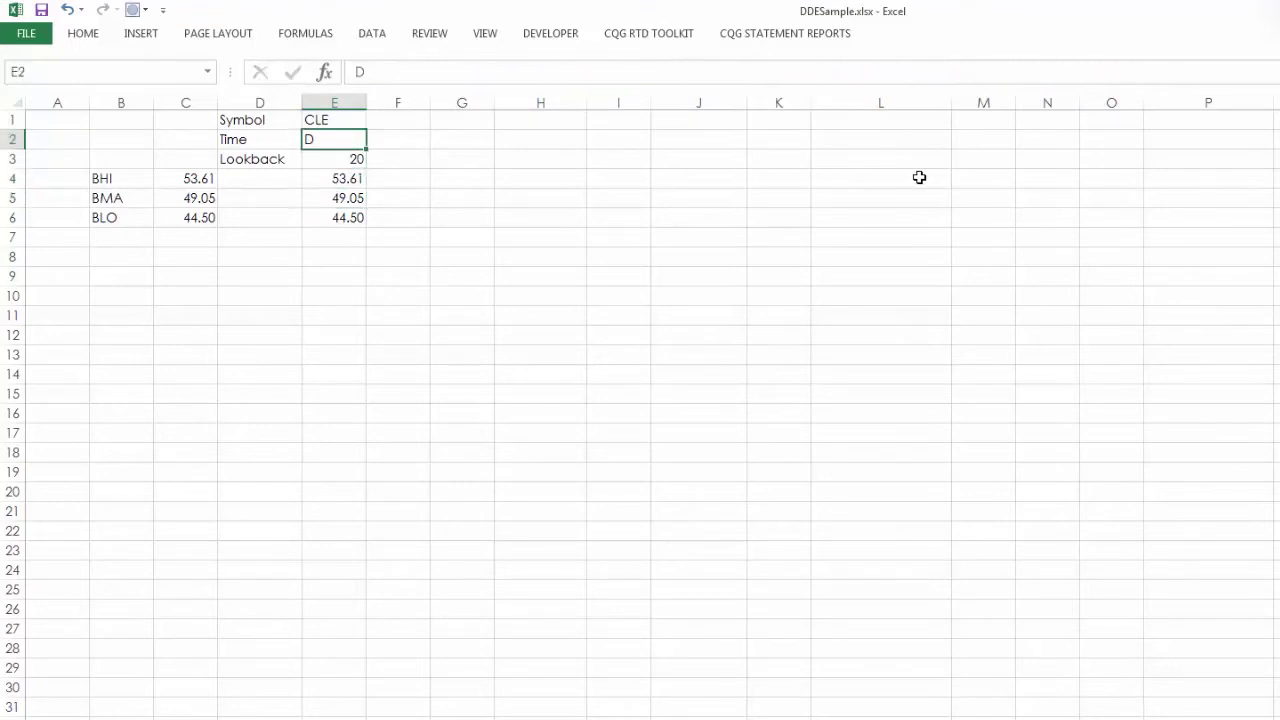
Enter Lookback 10 in E3 and Time 5 in E2
{"action": "key", "text": "Up"}
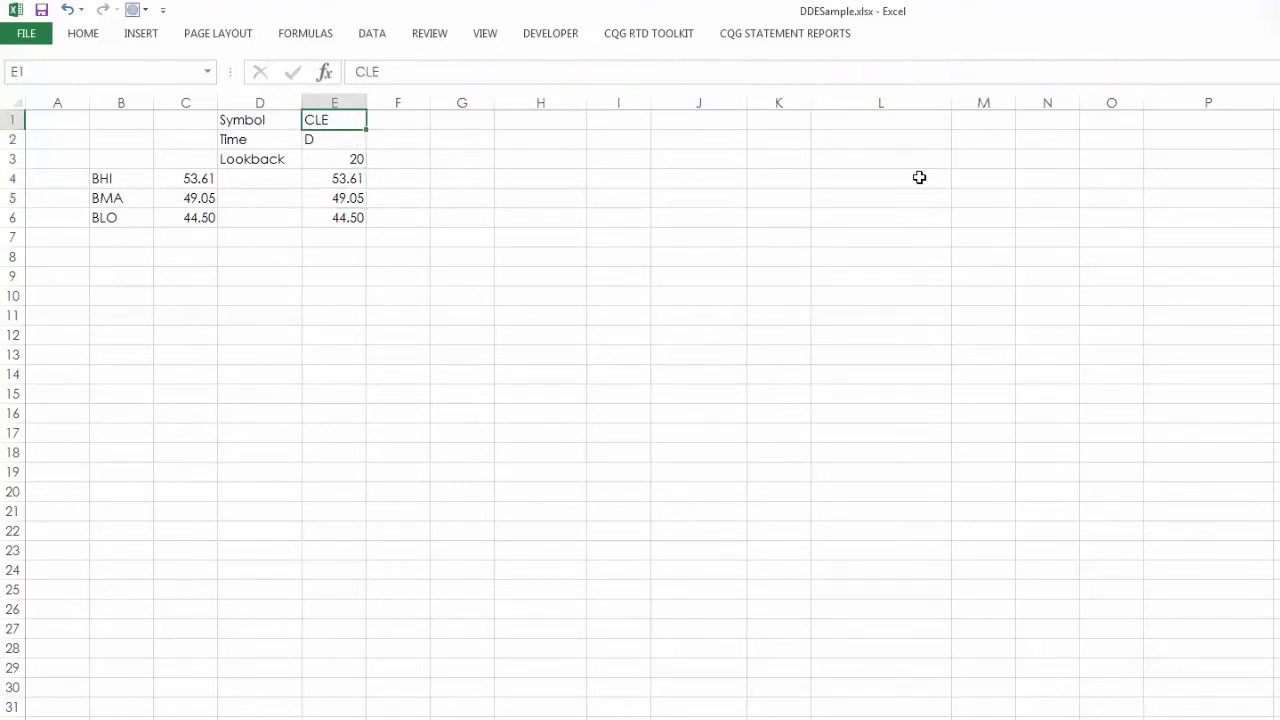
{"action": "key", "text": "Down"}
{"action": "key", "text": "Down"}
{"action": "type", "text": "10"}
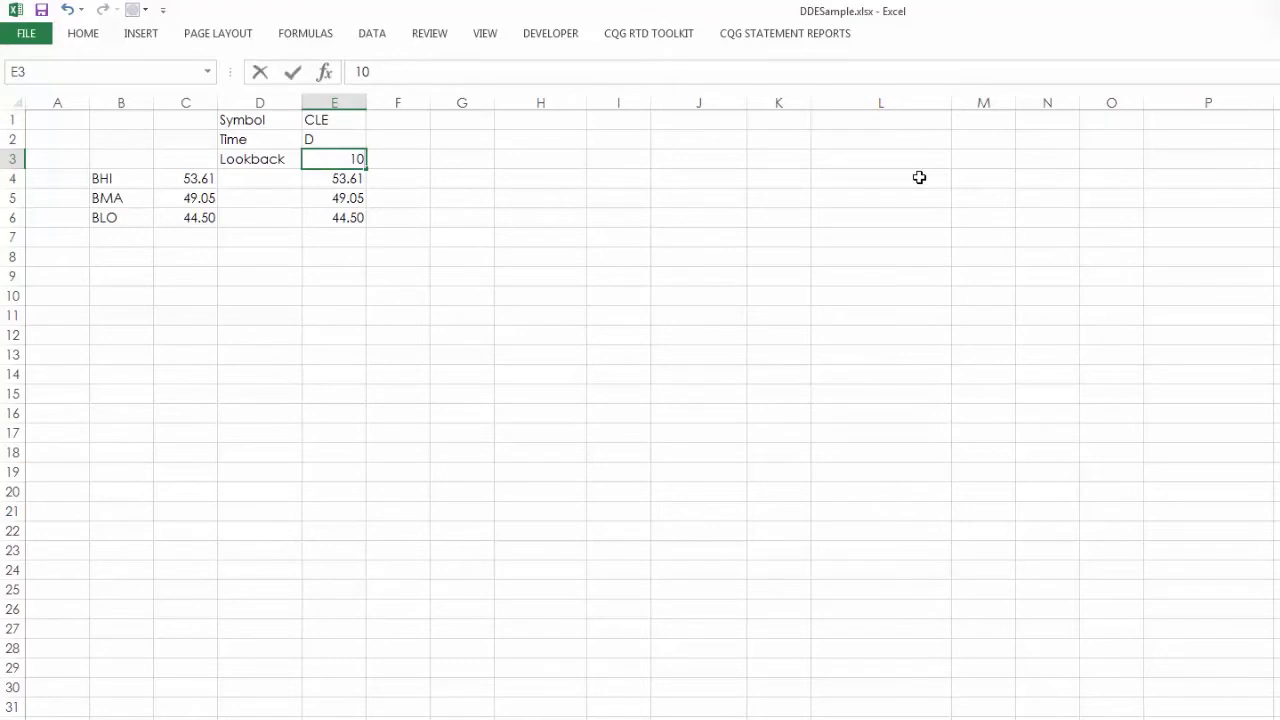
{"action": "key", "text": "Return"}
{"action": "key", "text": "Up"}
{"action": "key", "text": "Up"}
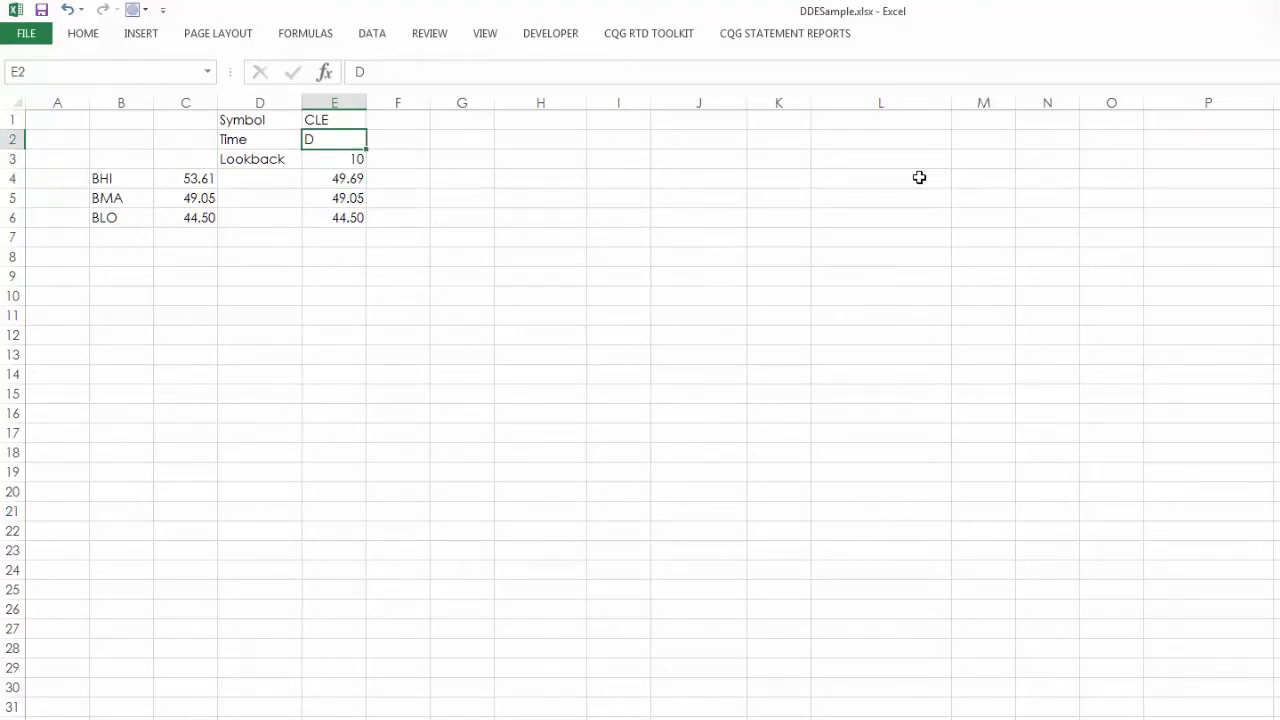
{"action": "key", "text": "F2"}
{"action": "key", "text": "BackSpace"}
{"action": "type", "text": "5"}
{"action": "key", "text": "Return"}
Review E4's formula, now returning 48.00, without changing it
{"action": "key", "text": "Down"}
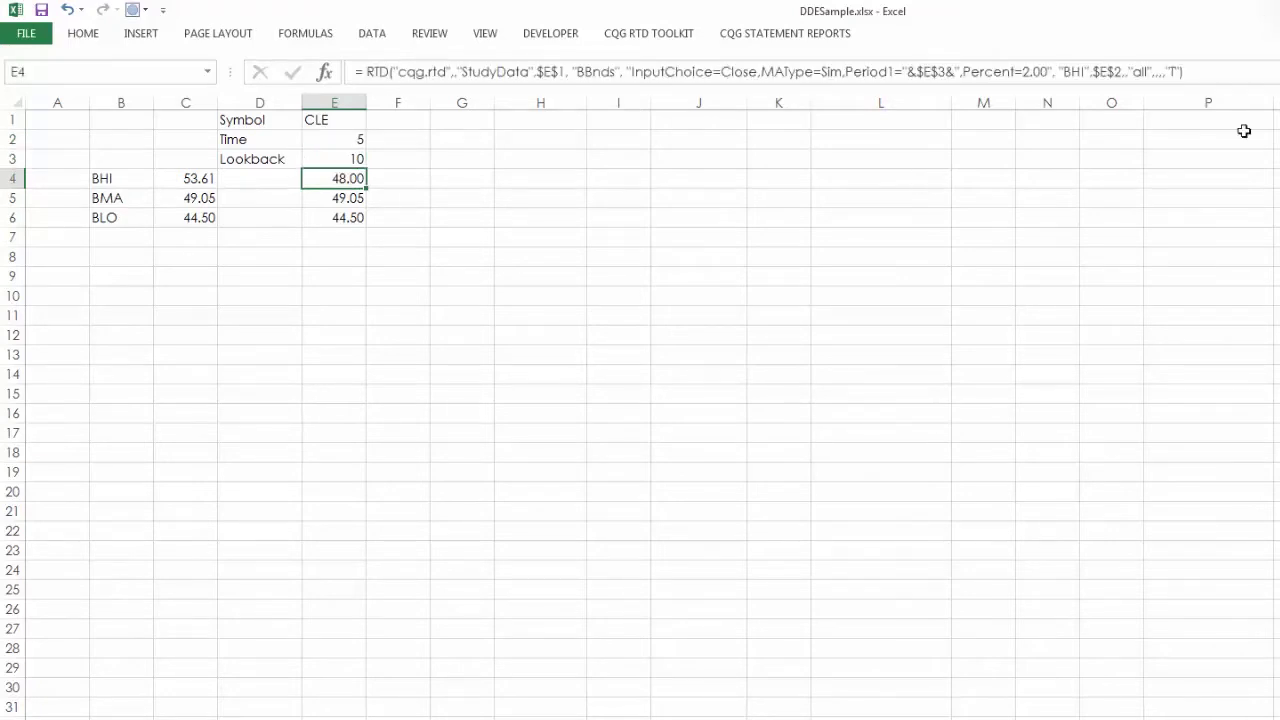
{"action": "left_click", "coordinate": [1228, 71]}
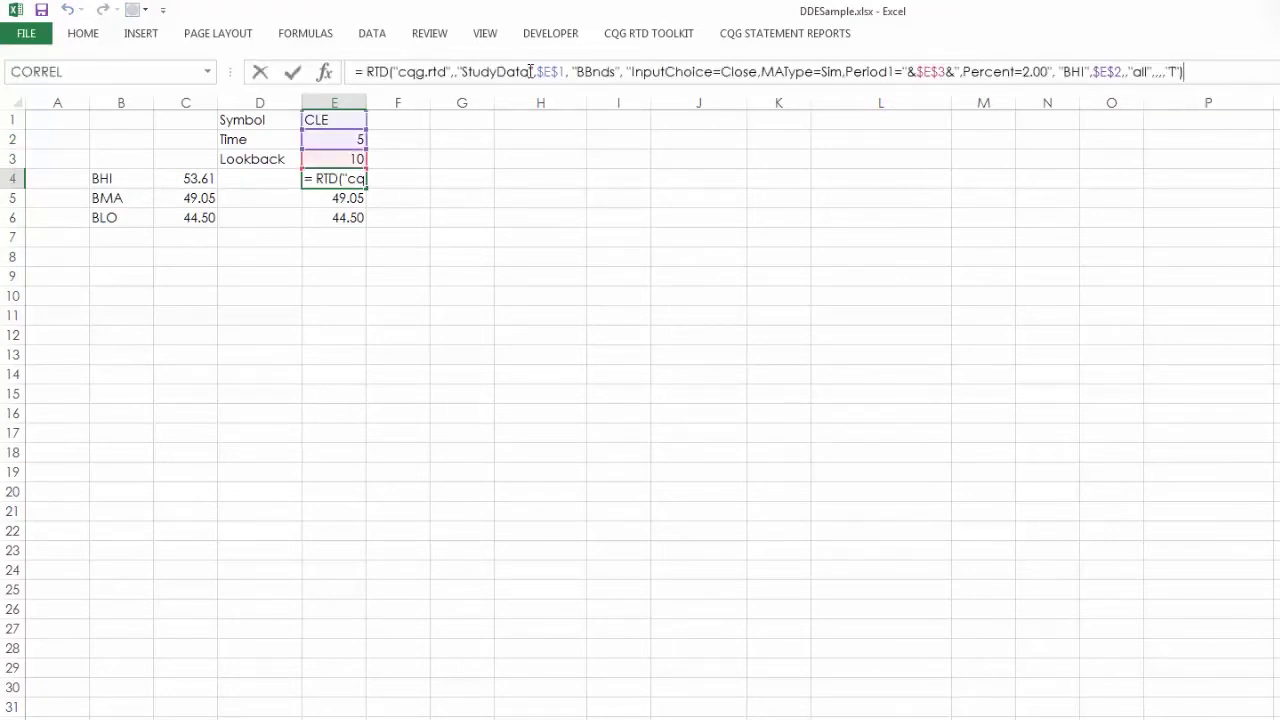
{"action": "left_click", "coordinate": [260, 71]}
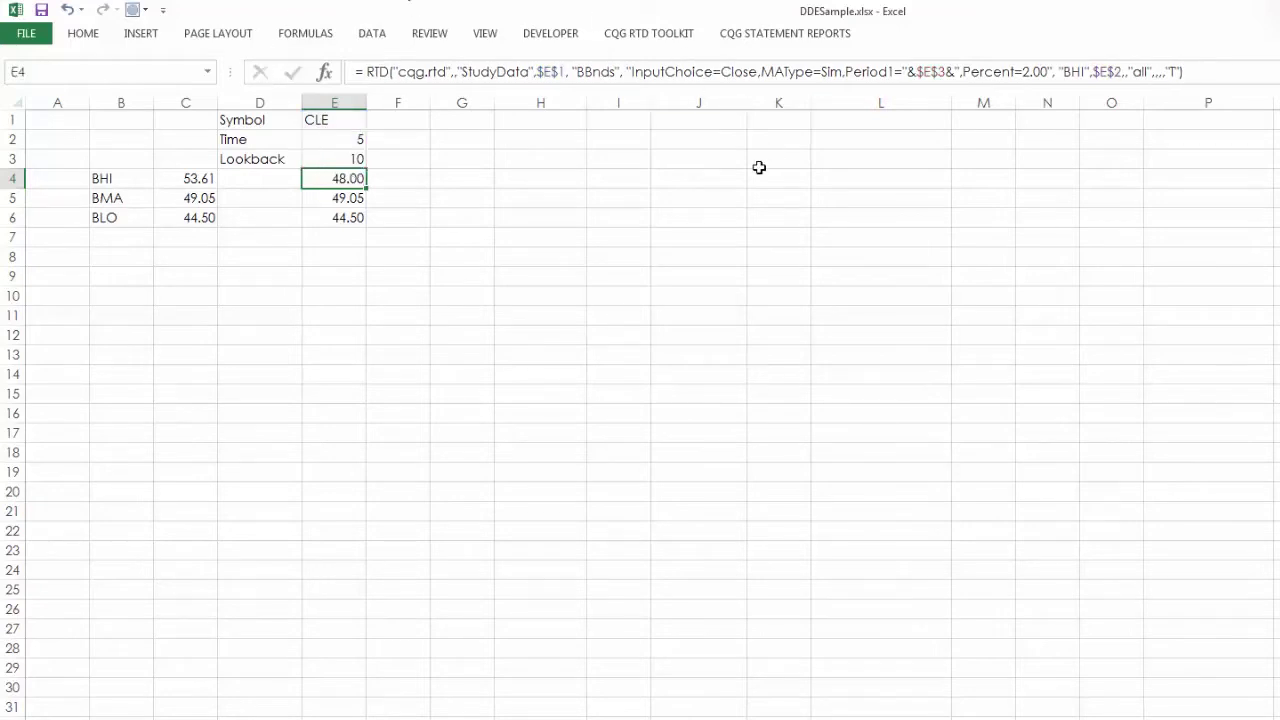
{"action": "left_click_drag", "start_coordinate": [1205, 71], "coordinate": [257, 14]}
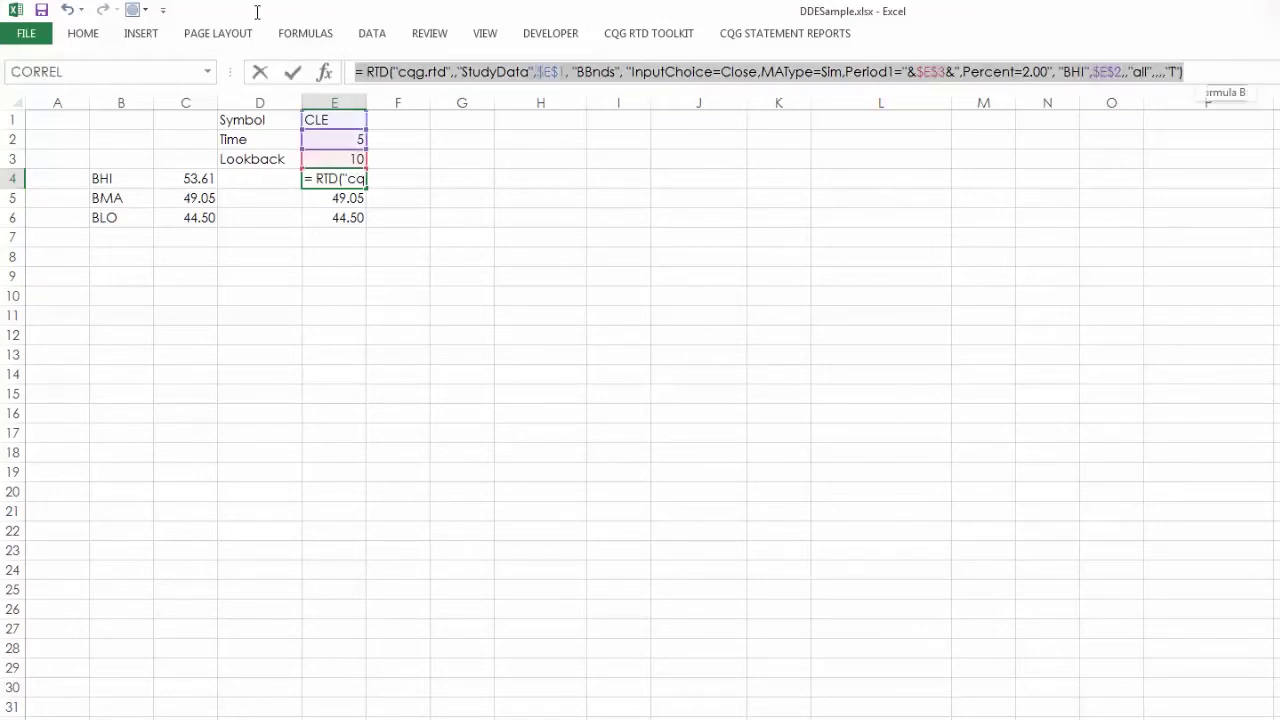
{"action": "left_click", "coordinate": [257, 73]}
{"action": "left_click", "coordinate": [466, 193]}
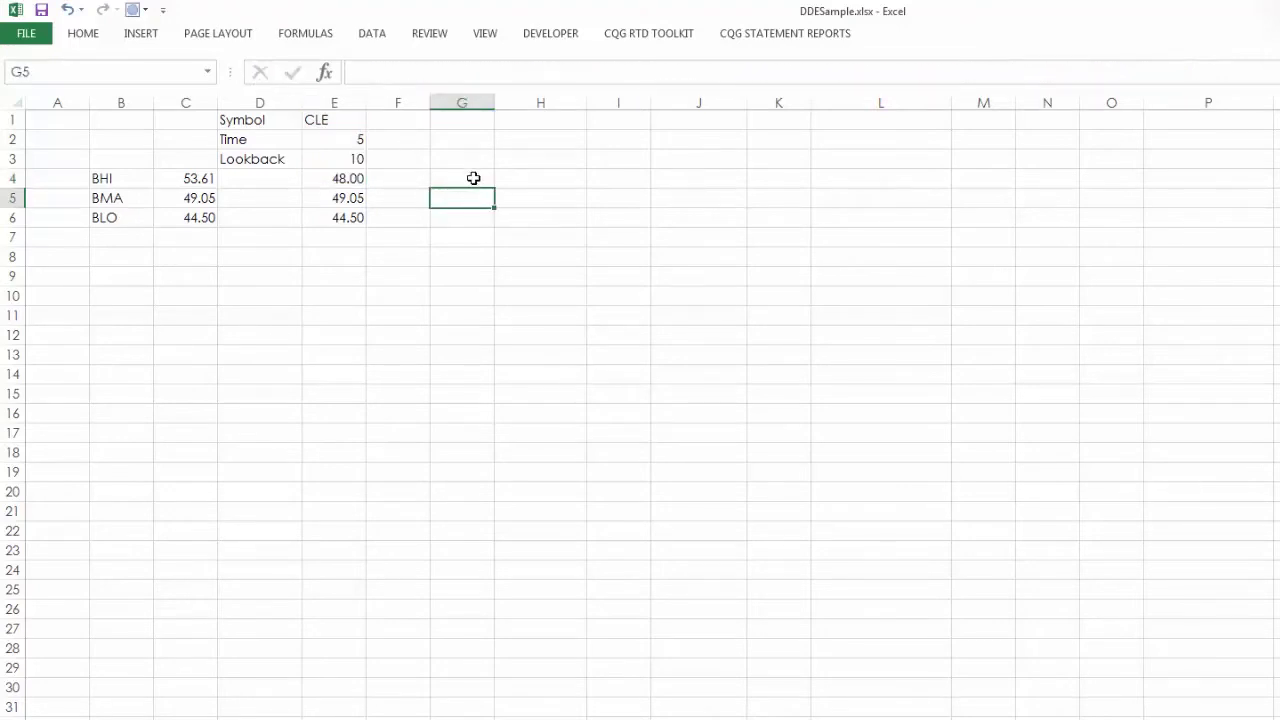
{"action": "left_click", "coordinate": [472, 178]}
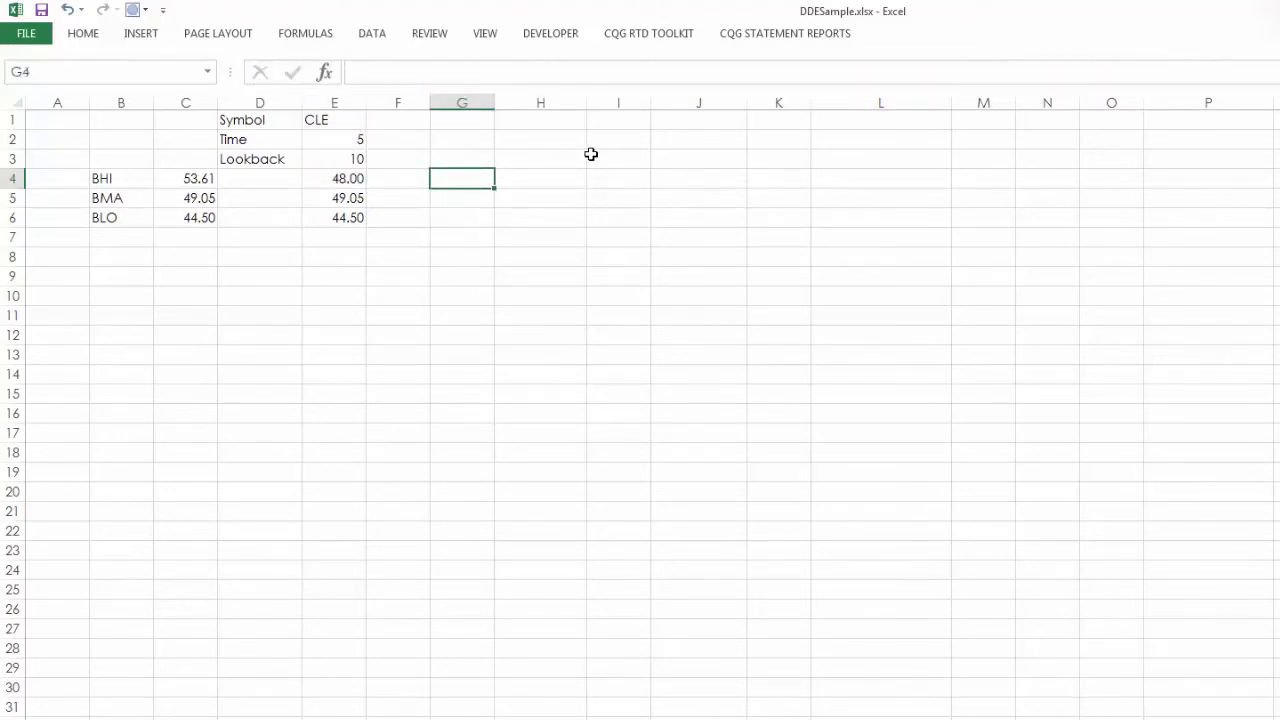
Enter the offsets 0, -1, -2, -3, -4 and -5 in G4 through G9
{"action": "type", "text": "0"}
{"action": "key", "text": "Return"}
{"action": "type", "text": "-"}
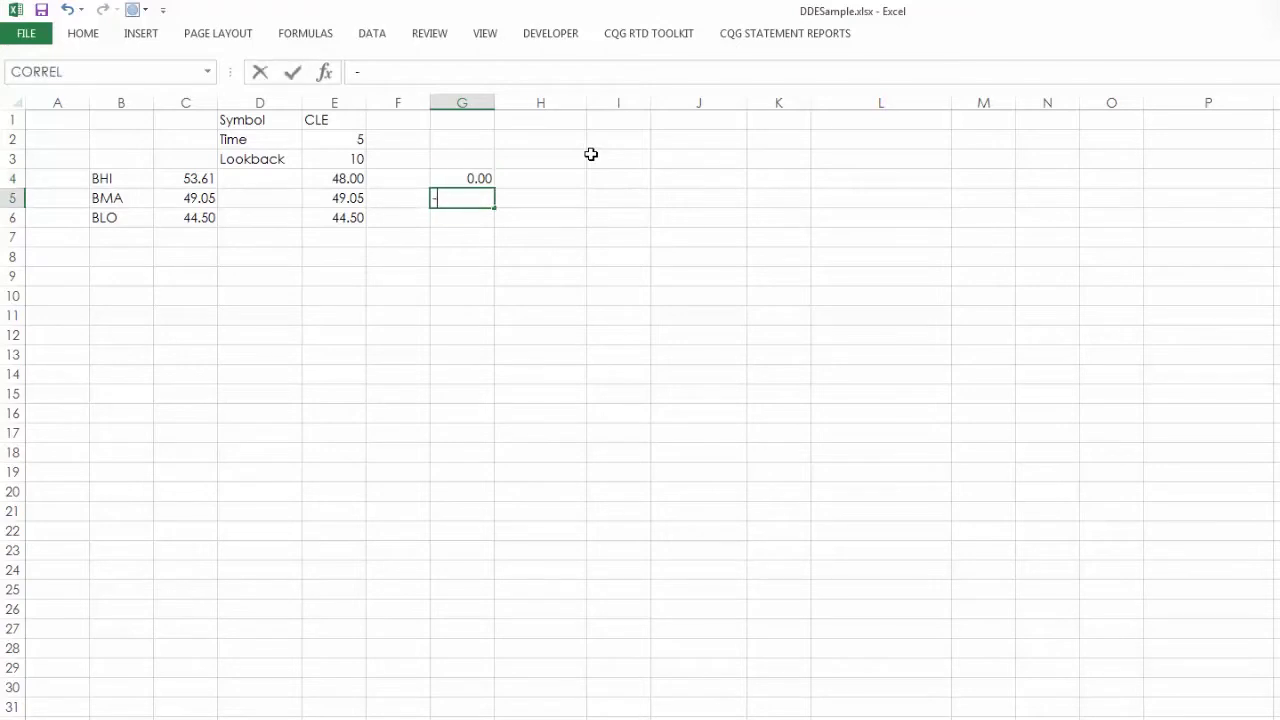
{"action": "type", "text": "1"}
{"action": "key", "text": "Return"}
{"action": "type", "text": "-2"}
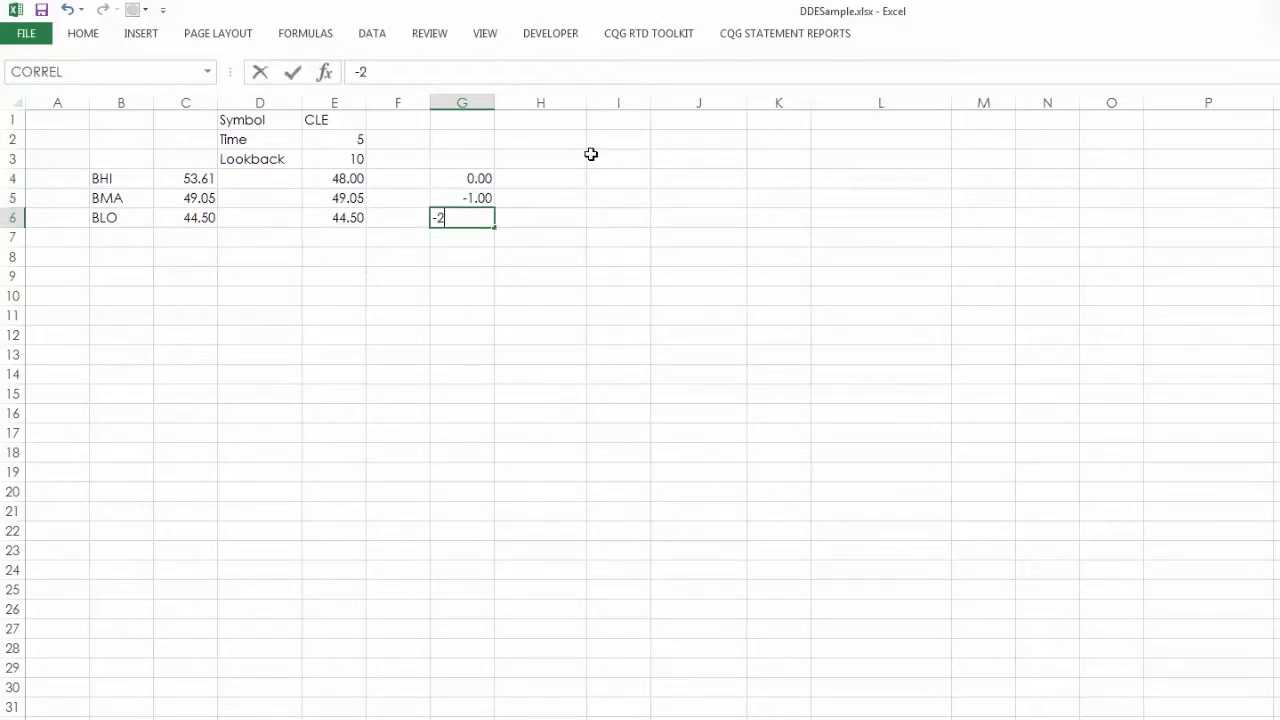
{"action": "key", "text": "Return"}
{"action": "type", "text": "-"}
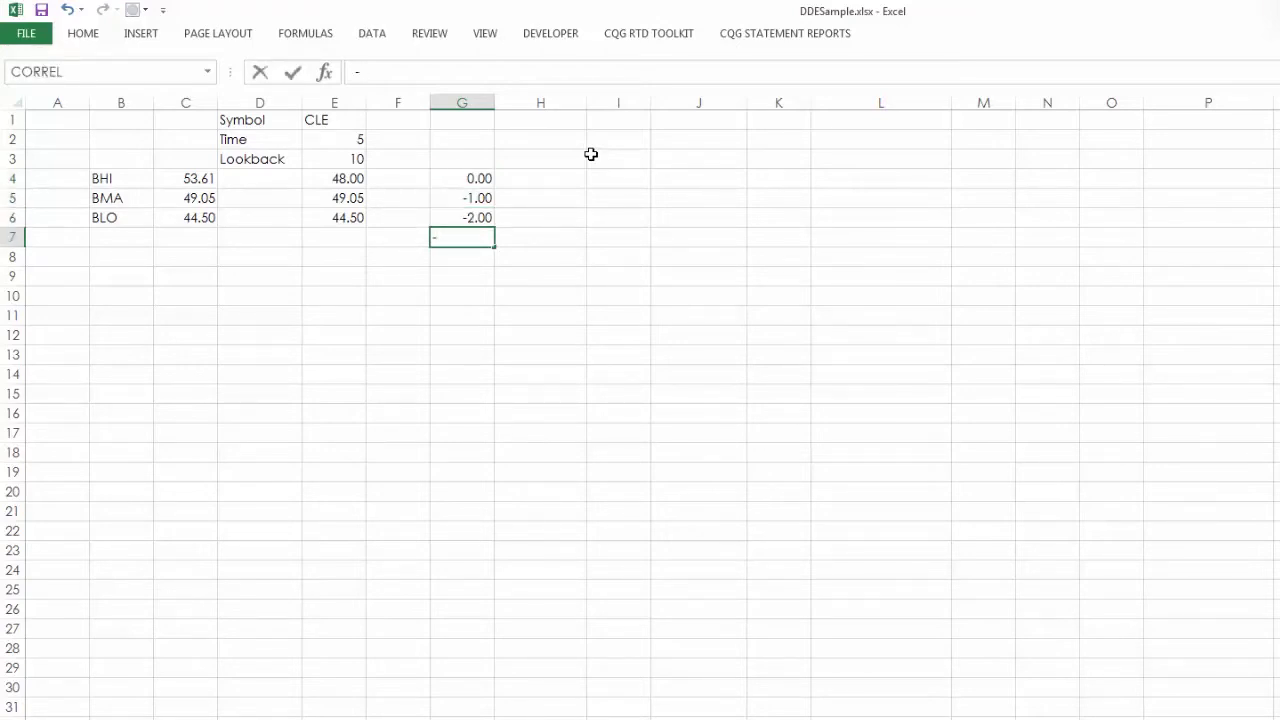
{"action": "type", "text": "3"}
{"action": "key", "text": "Return"}
{"action": "type", "text": "-5"}
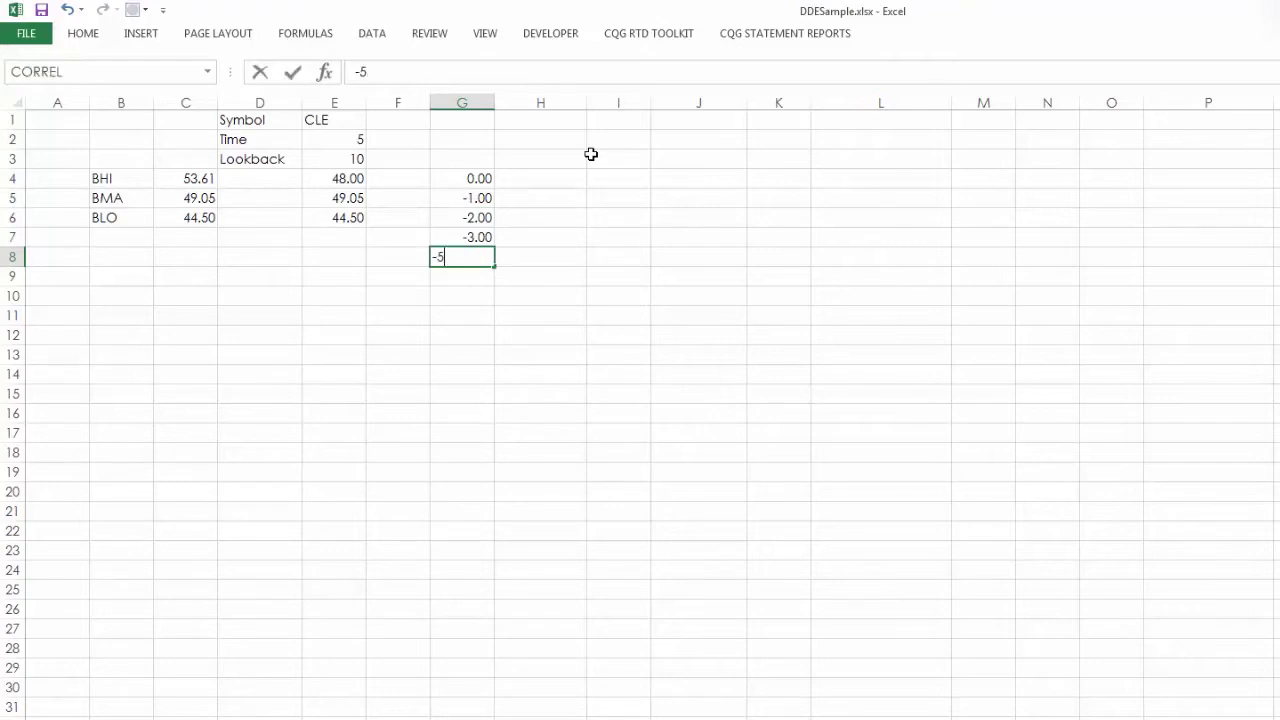
{"action": "key", "text": "BackSpace"}
{"action": "type", "text": "4"}
{"action": "key", "text": "Return"}
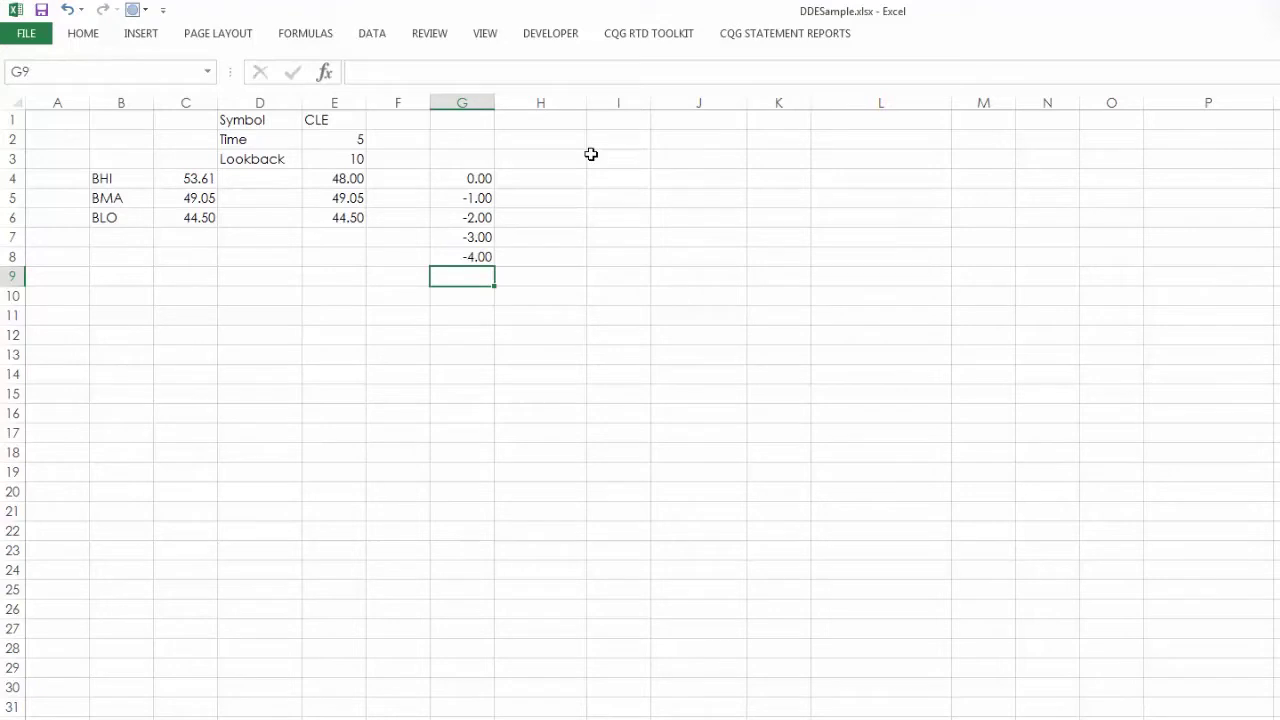
{"action": "type", "text": "-4"}
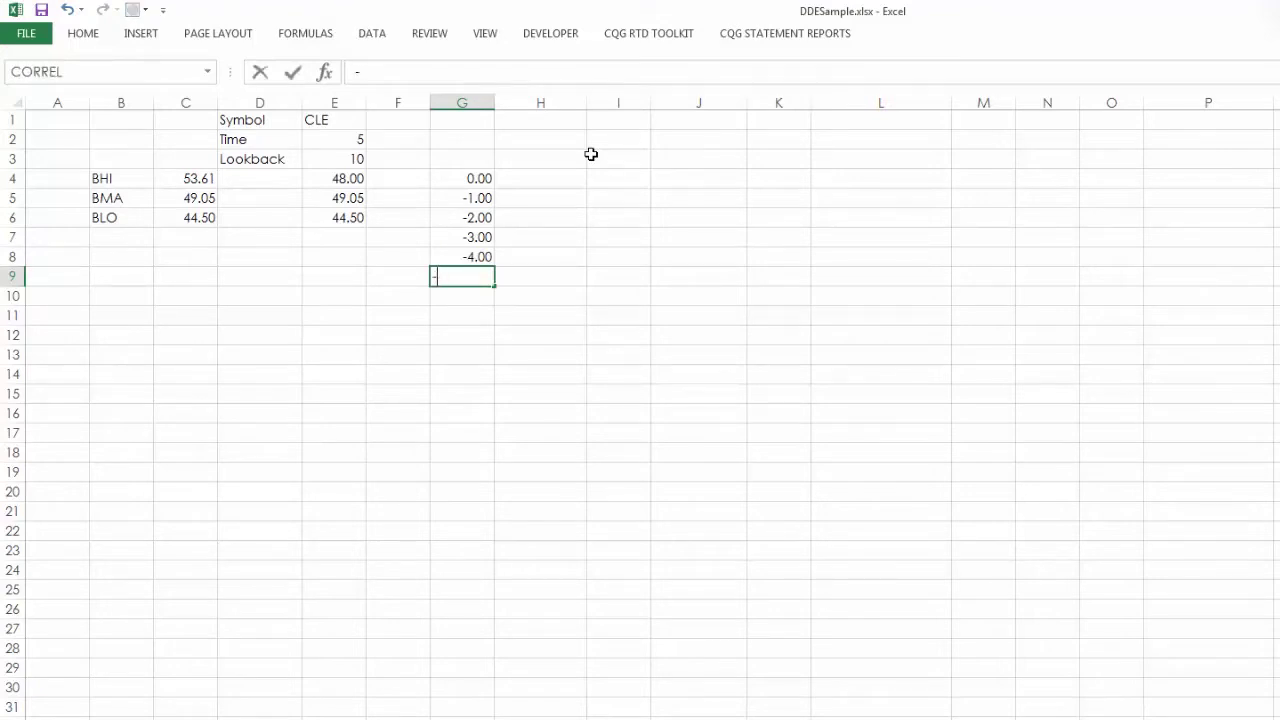
{"action": "type", "text": "5"}
{"action": "key", "text": "Return"}
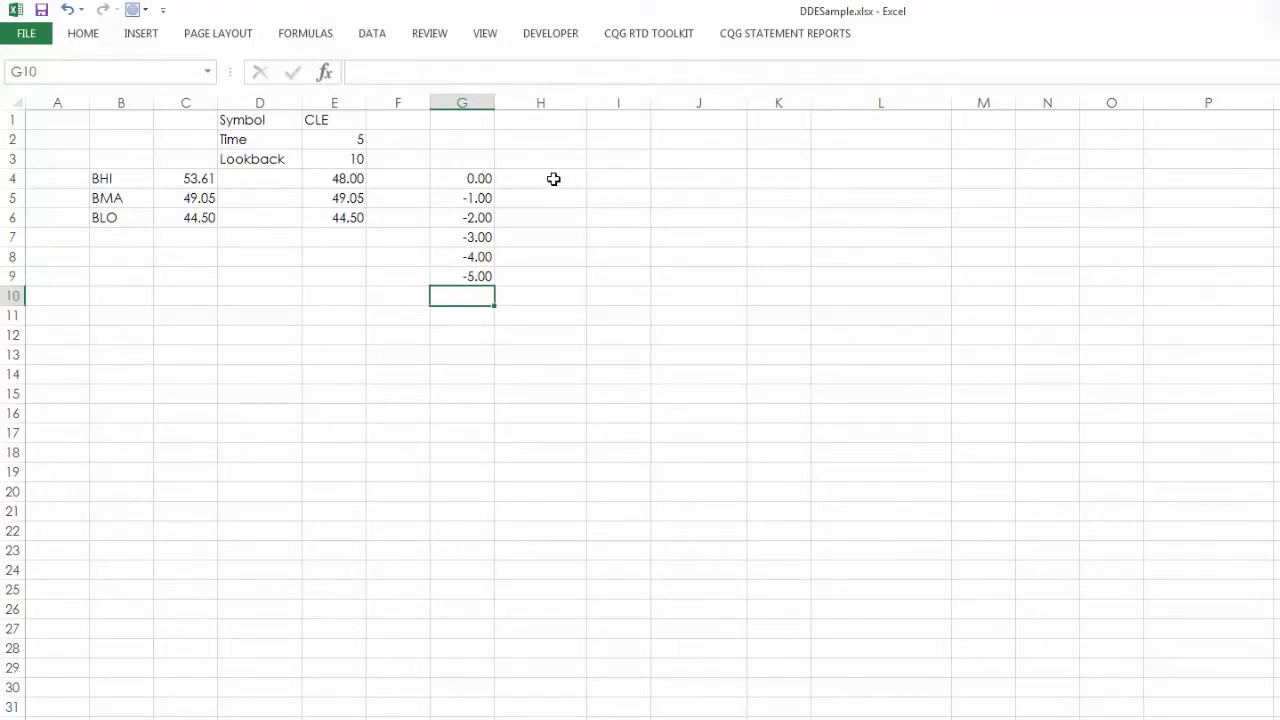
{"action": "left_click", "coordinate": [554, 178]}
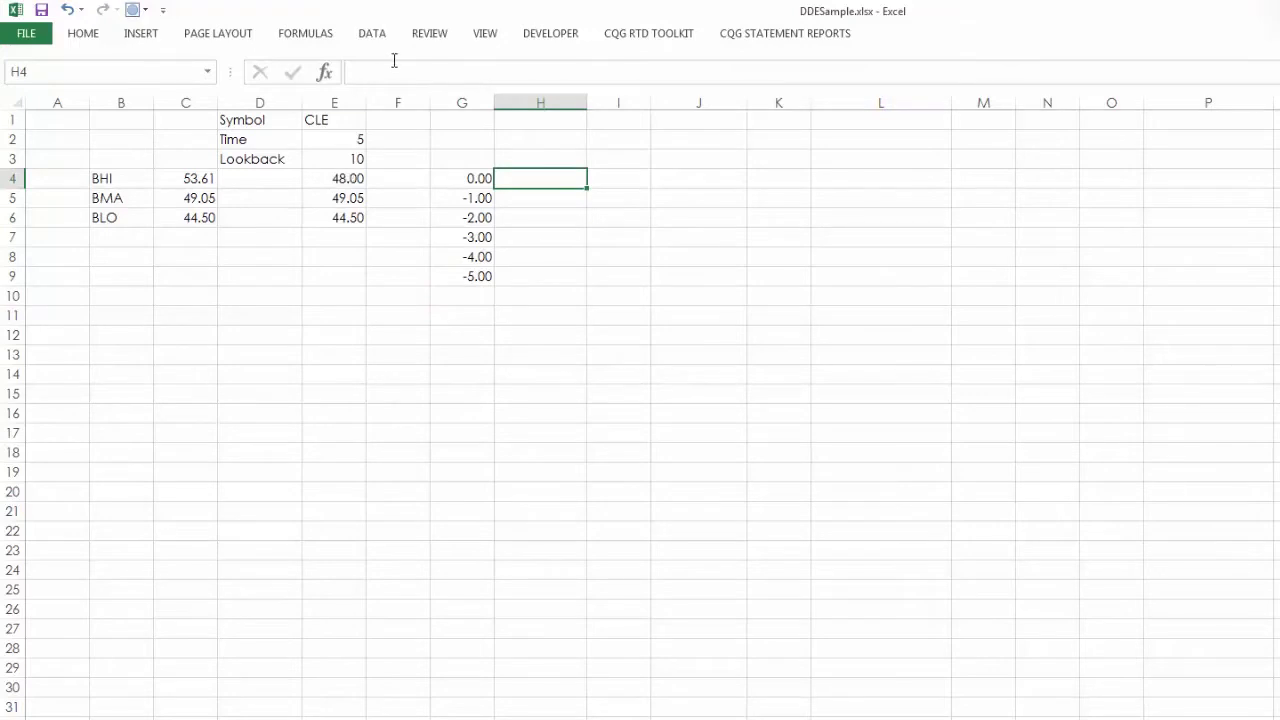
Paste the BHI RTD formula into H4 and add G4 as its offset argument
{"action": "type", "text": "= RTD(\"cqg.rtd\",,\"StudyData\",$E$1, \"BBnds\", \"InputChoice=Close,MAType=Sim,Period1=\"&$E$3&\",Percent=2.00\", \"BHI\",$E$2,\"all\",,,\"T\")"}
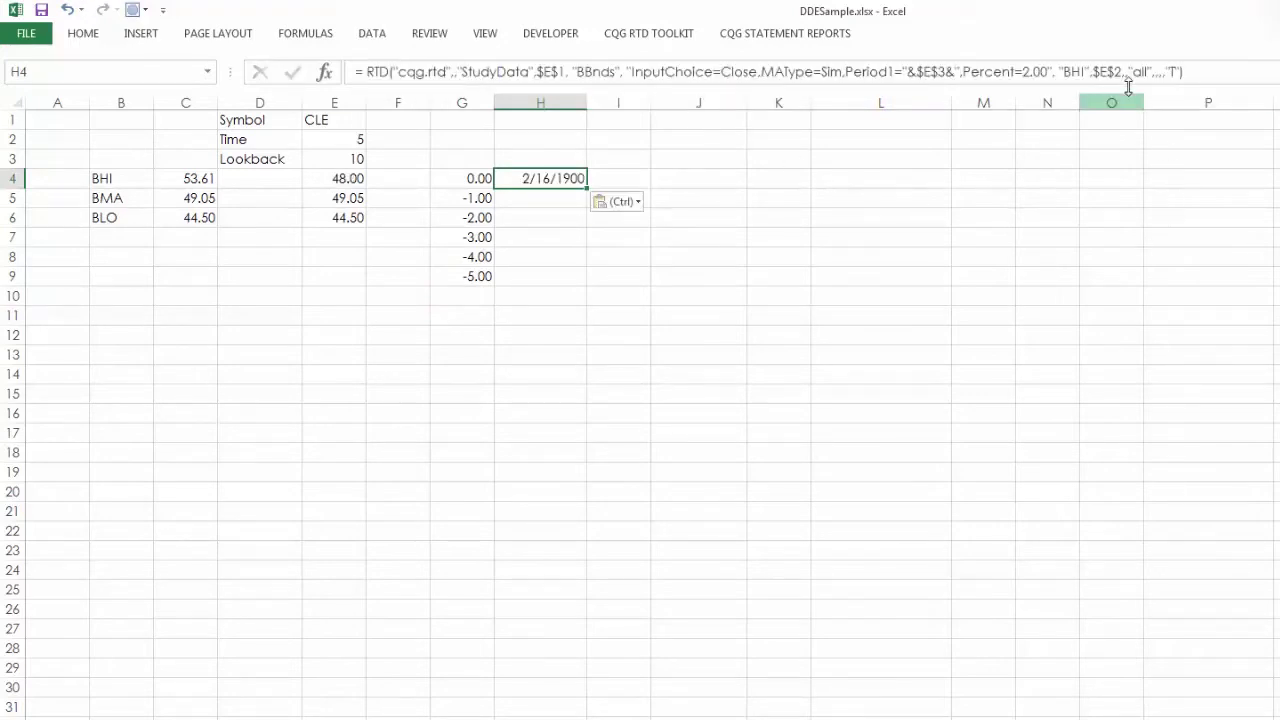
{"action": "left_click", "coordinate": [1125, 70]}
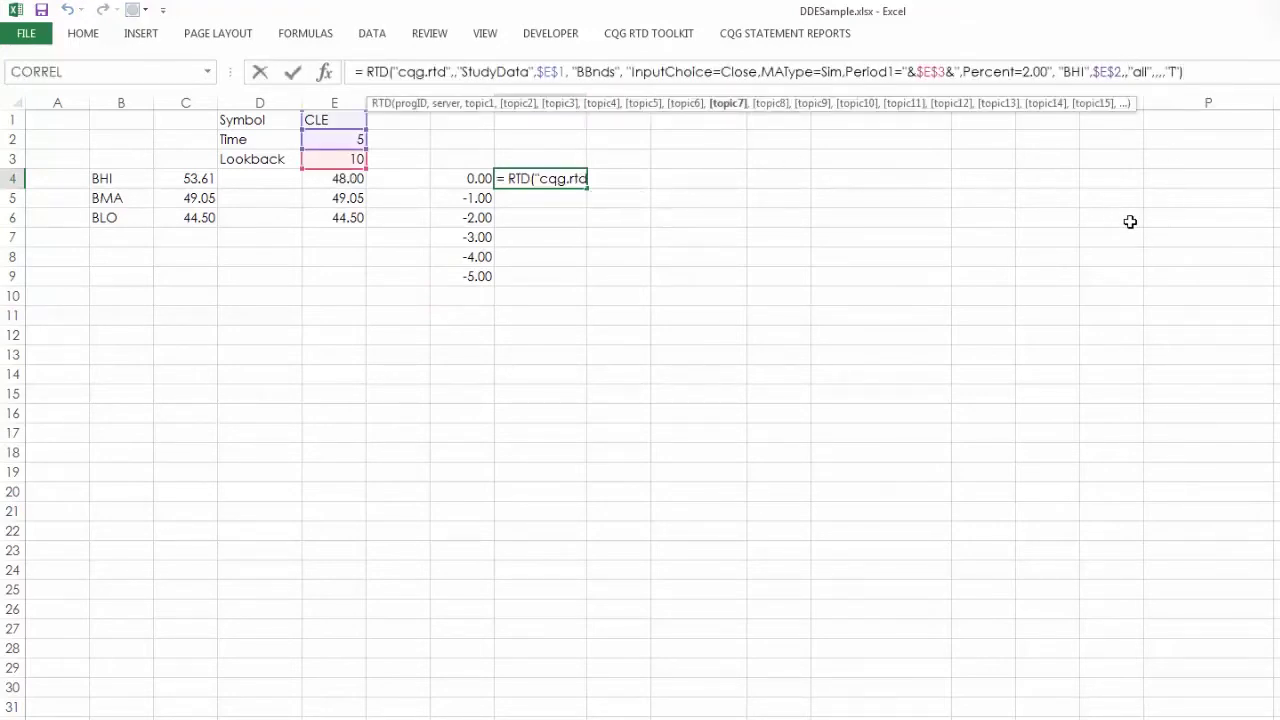
{"action": "left_click", "coordinate": [470, 178]}
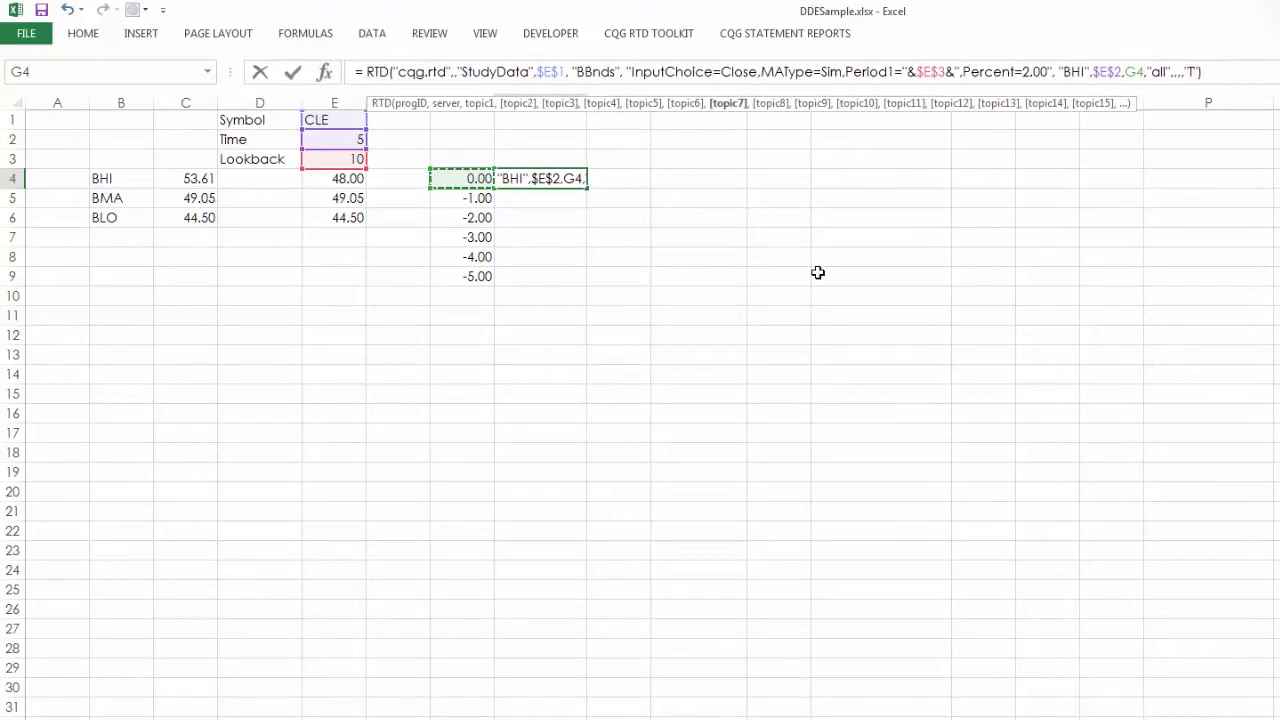
{"action": "key", "text": "ctrl+Return"}
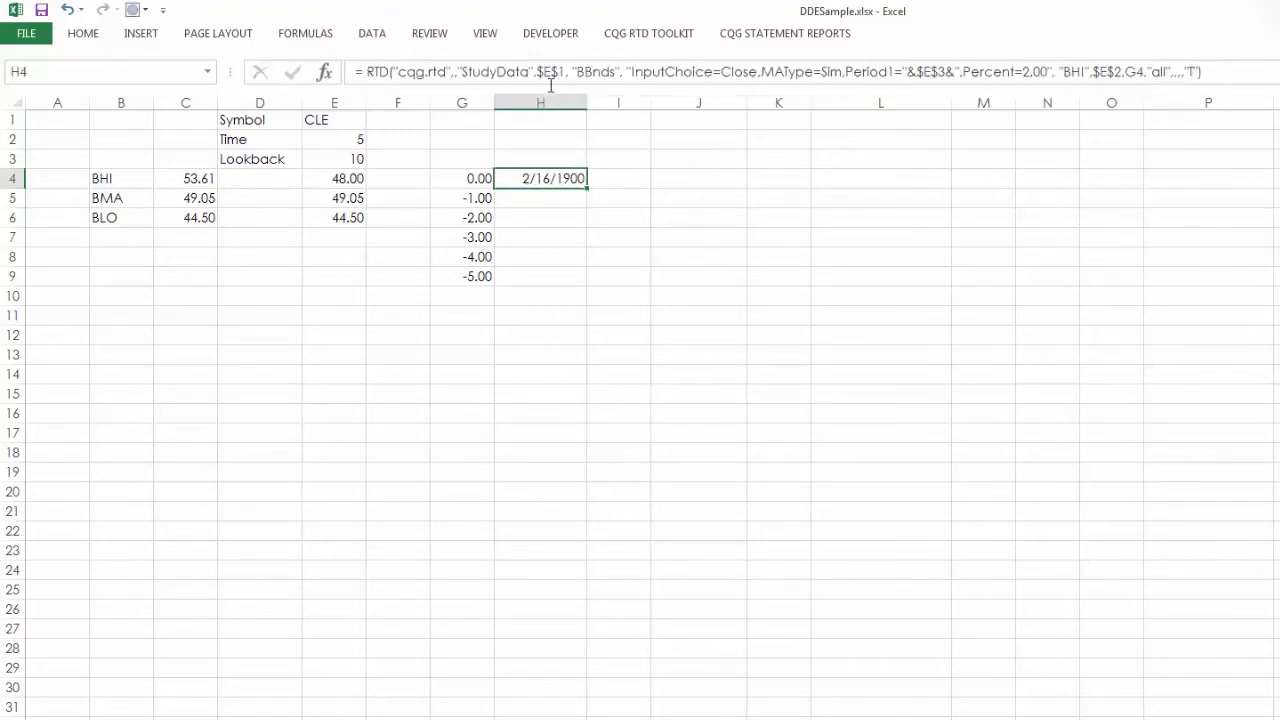
Format column H with the Number format
{"action": "right_click", "coordinate": [538, 104]}
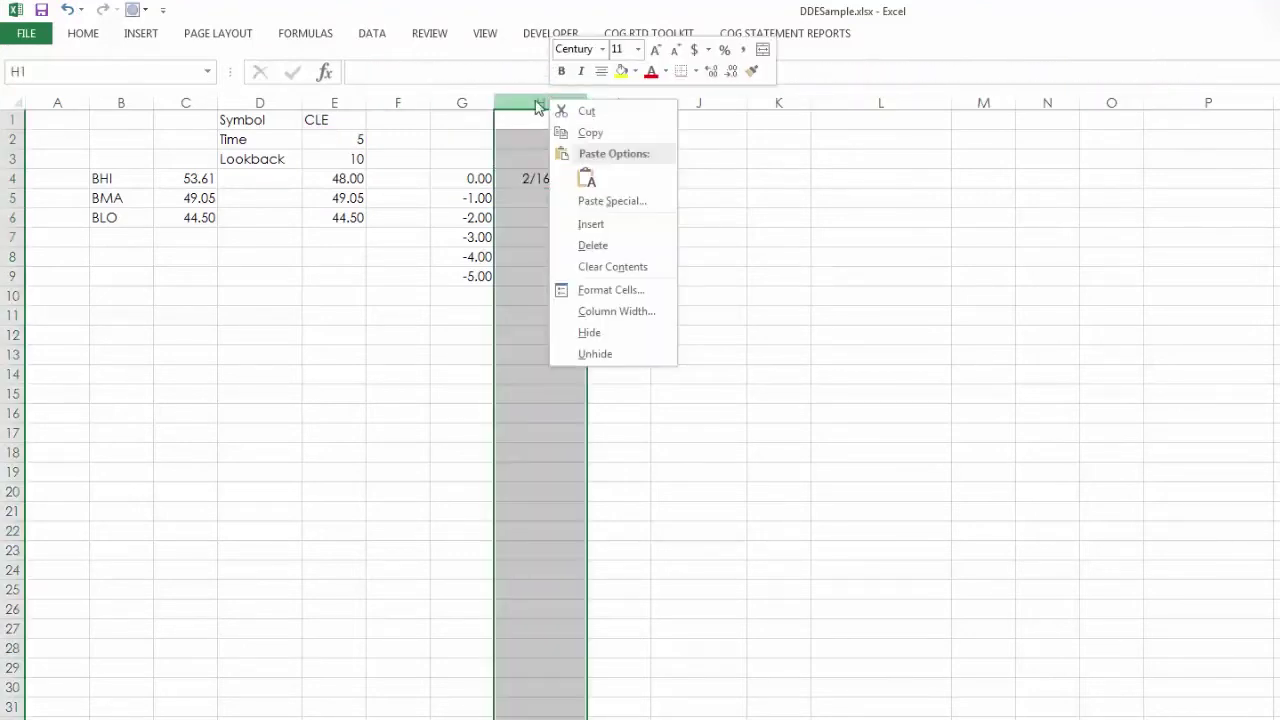
{"action": "left_click", "coordinate": [622, 291]}
{"action": "left_click", "coordinate": [442, 170]}
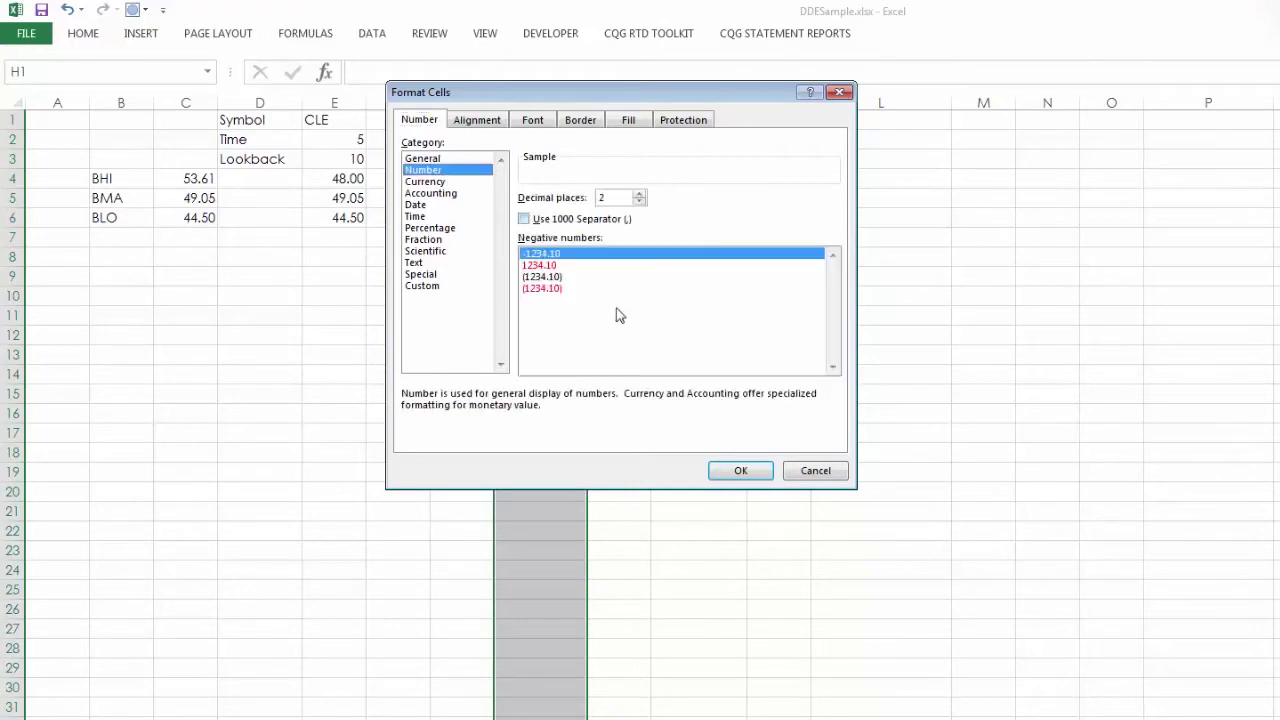
{"action": "left_click", "coordinate": [740, 471]}
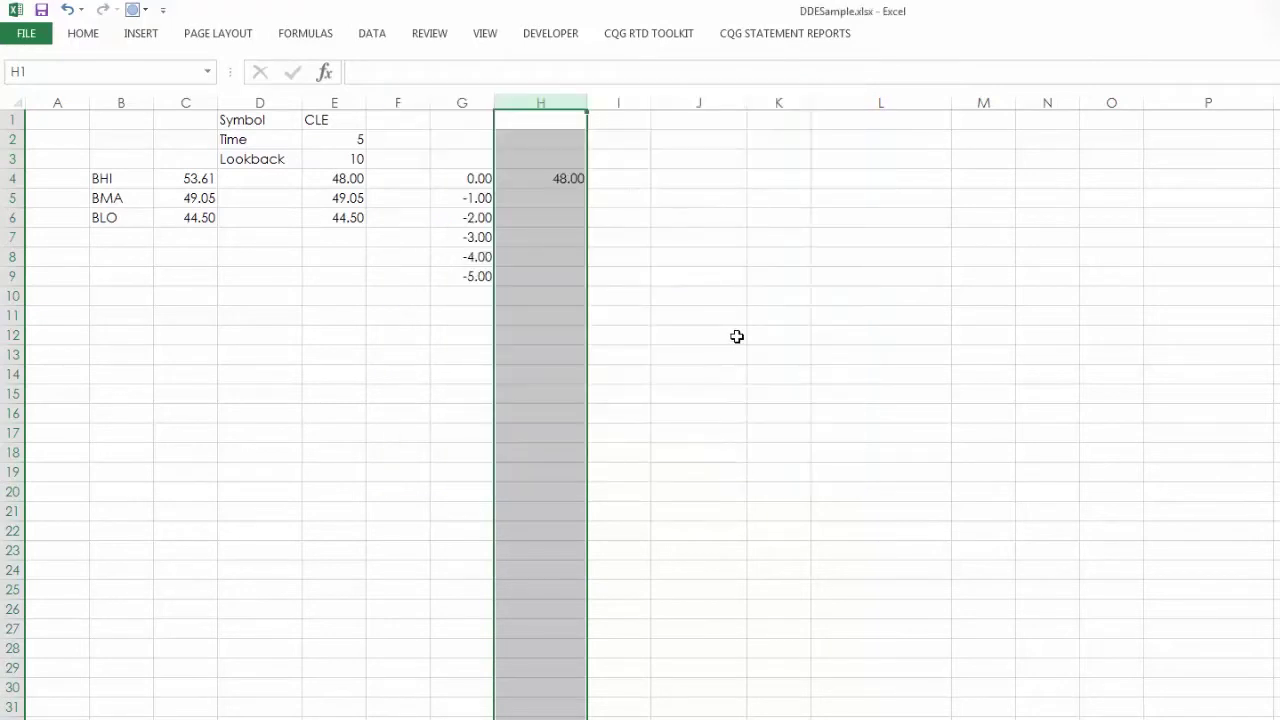
Copy H4's formula down to H5:H9 and check H9's references
{"action": "left_click", "coordinate": [557, 176]}
{"action": "key", "text": "ctrl+c"}
{"action": "left_click_drag", "start_coordinate": [537, 197], "coordinate": [529, 280]}
{"action": "key", "text": "ctrl+v"}
{"action": "left_click", "coordinate": [556, 276]}
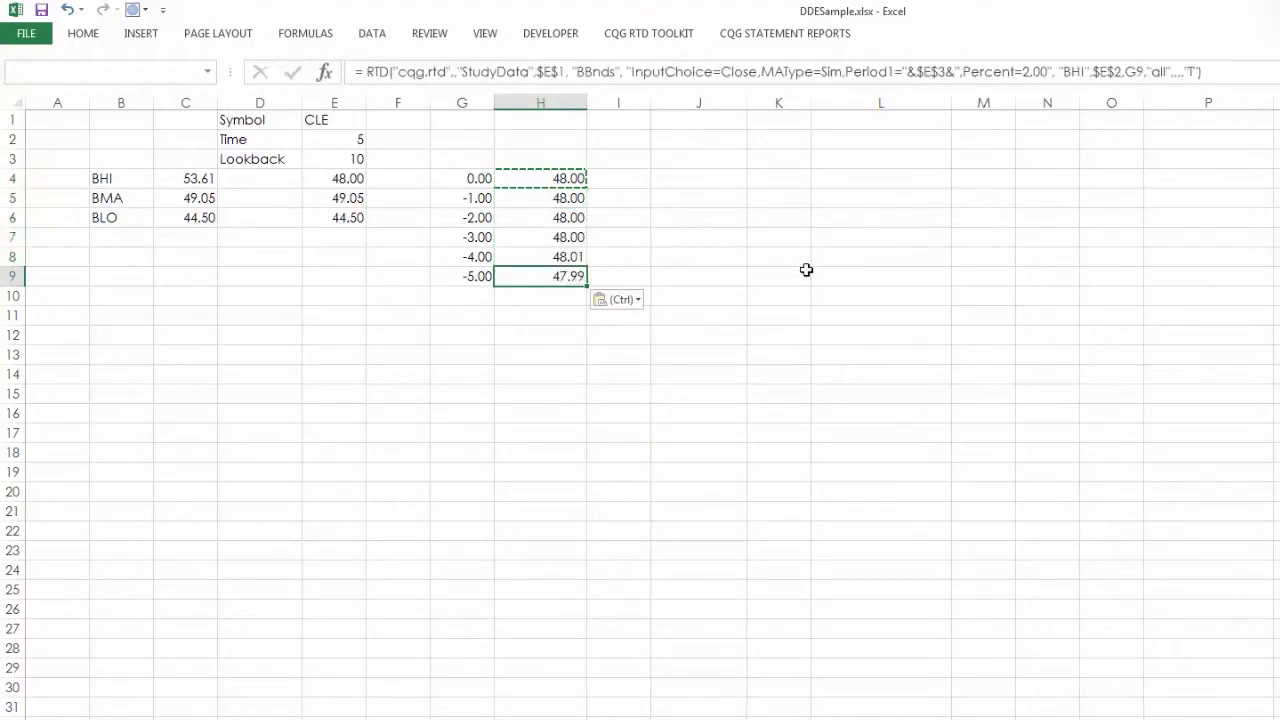
{"action": "left_click", "coordinate": [1248, 74]}
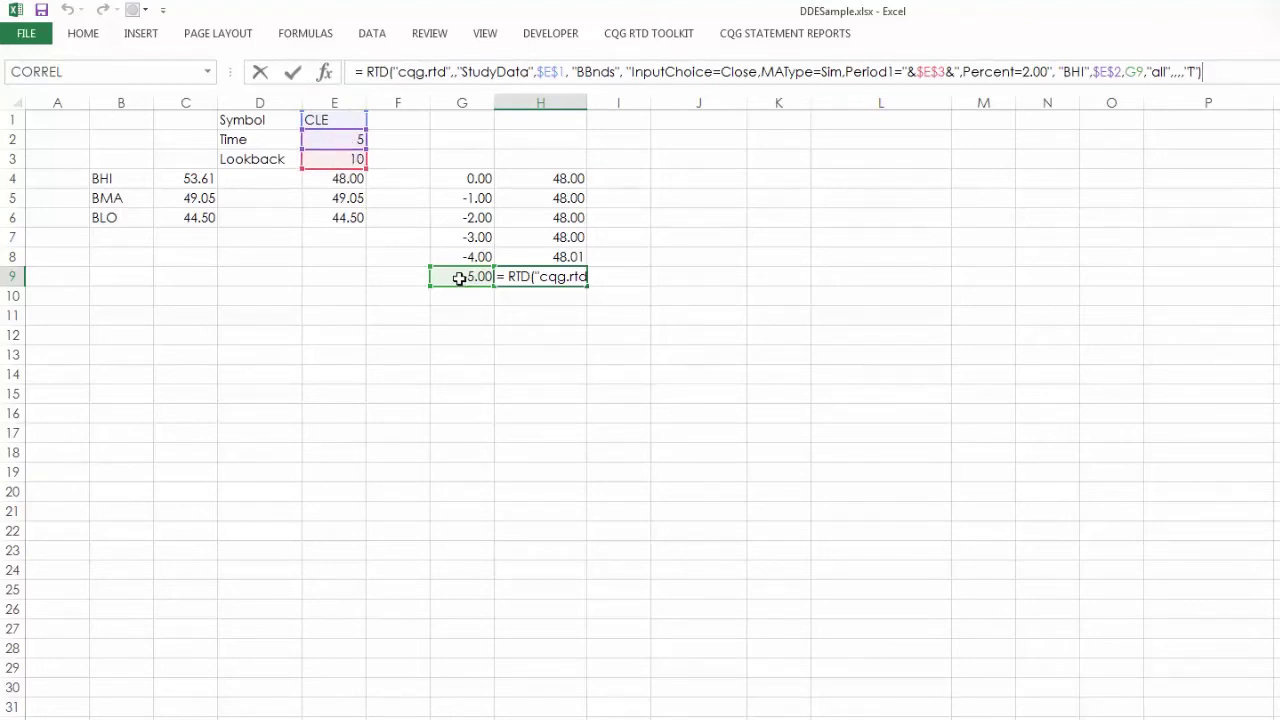
{"action": "left_click", "coordinate": [541, 319]}
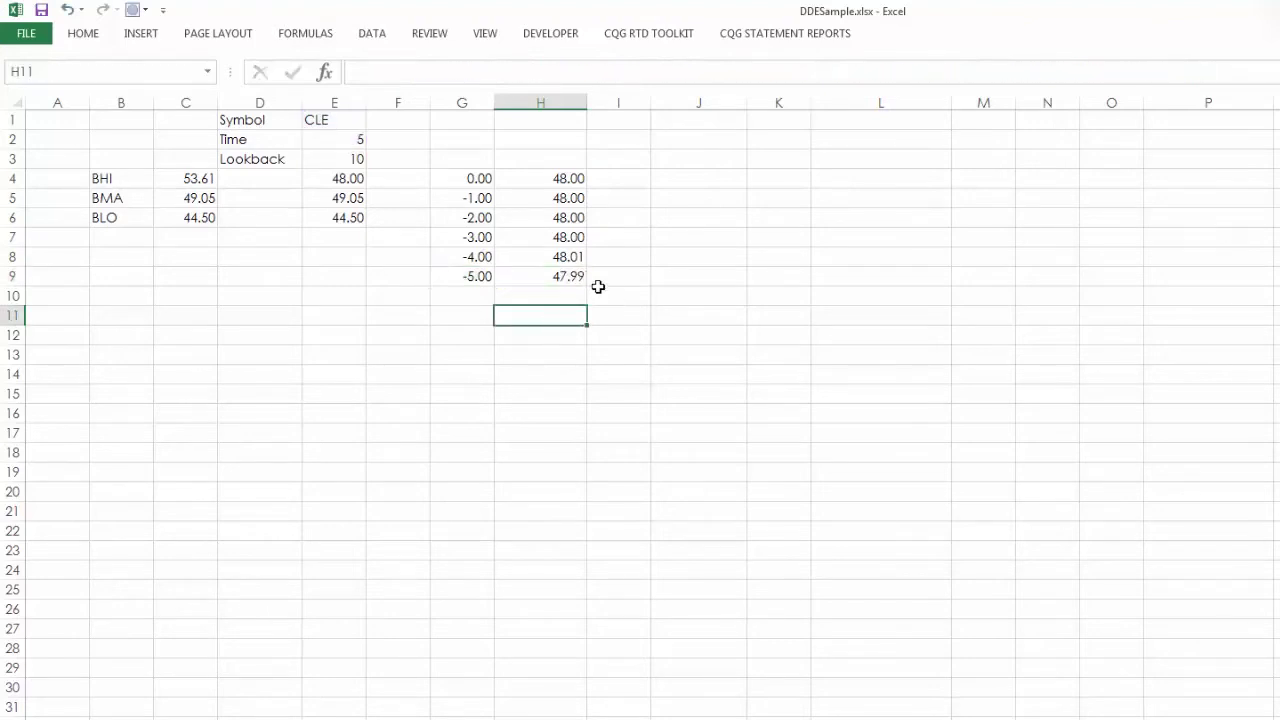
Copy C4's CQGPC BHI formula into D10
{"action": "left_click", "coordinate": [329, 314]}
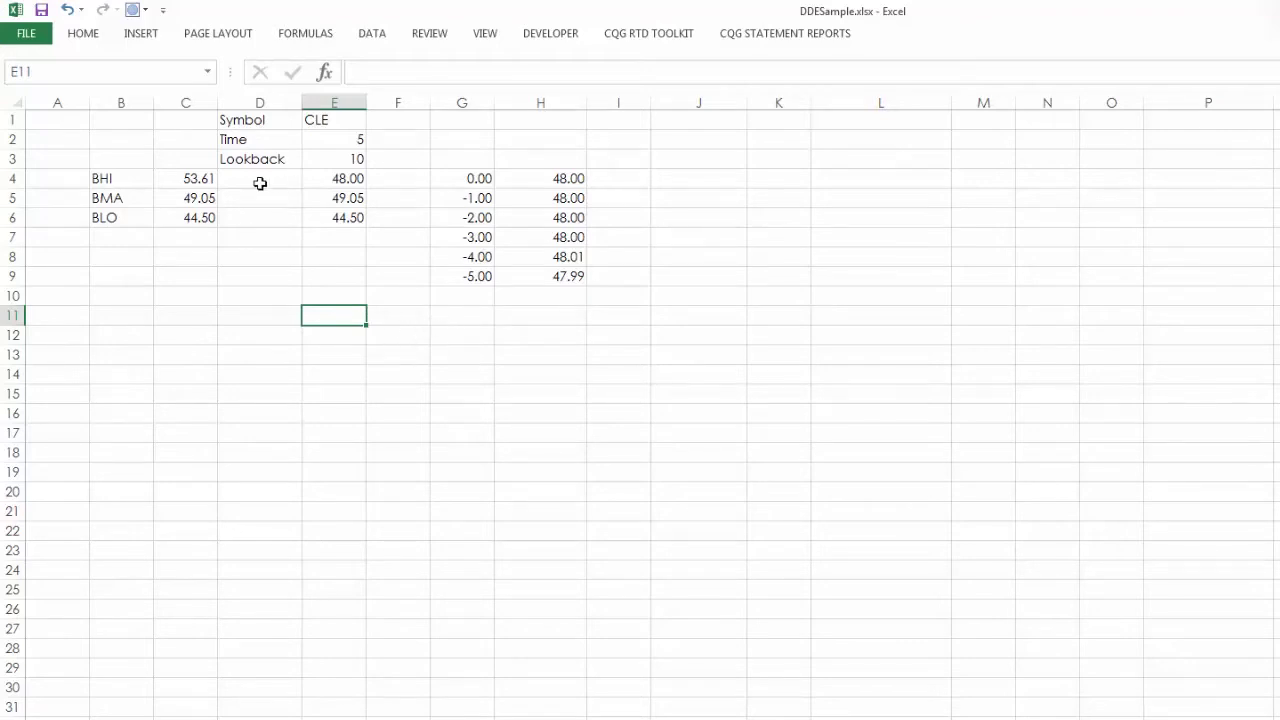
{"action": "left_click", "coordinate": [189, 176]}
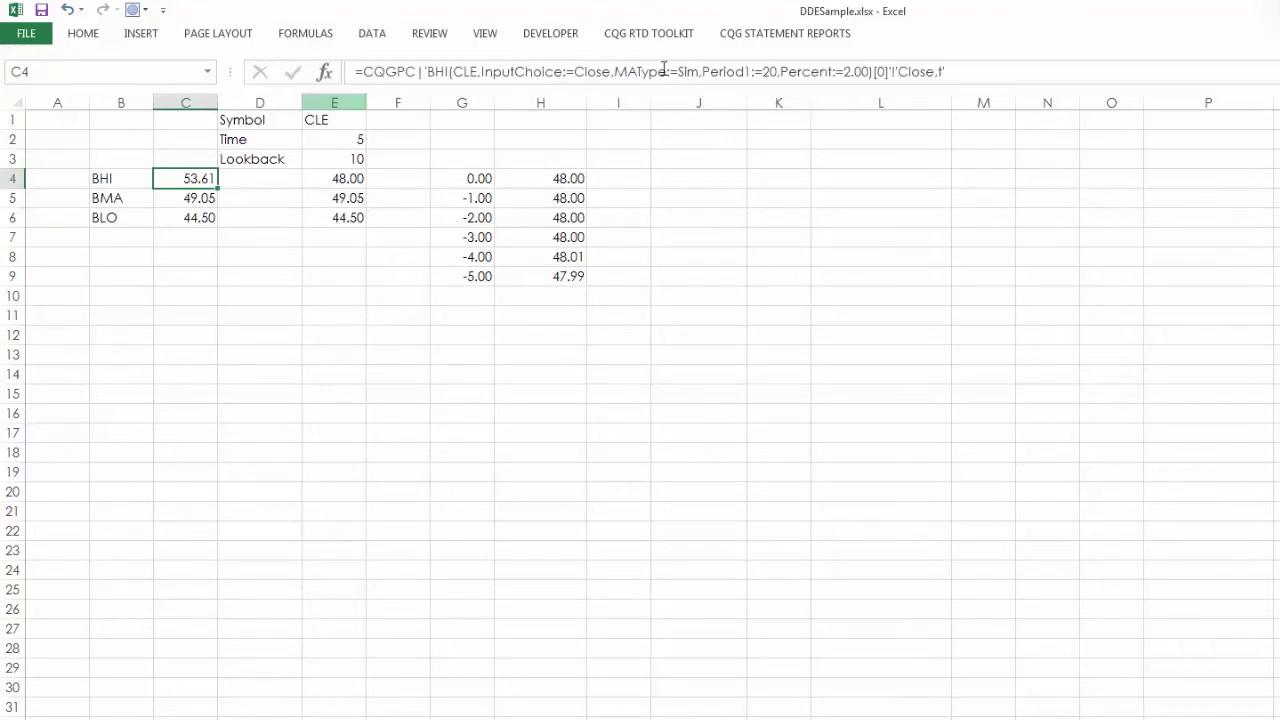
{"action": "left_click_drag", "start_coordinate": [971, 63], "coordinate": [300, 45]}
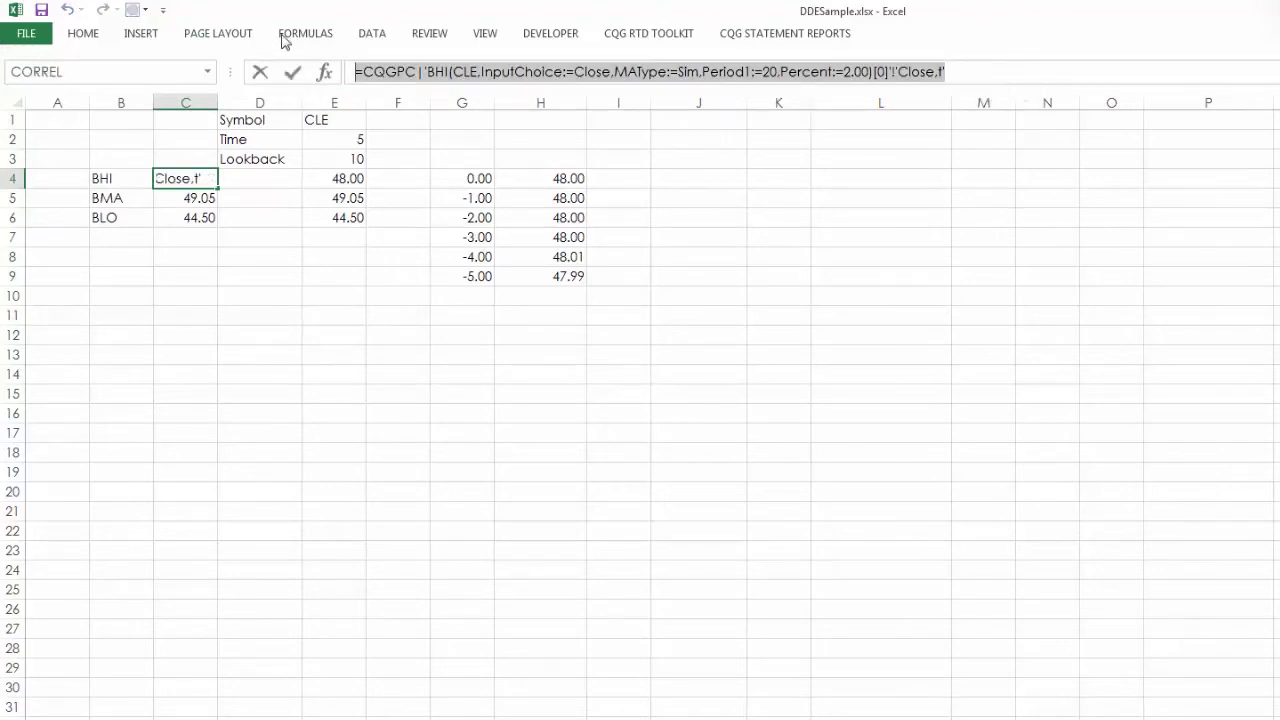
{"action": "left_click", "coordinate": [259, 72]}
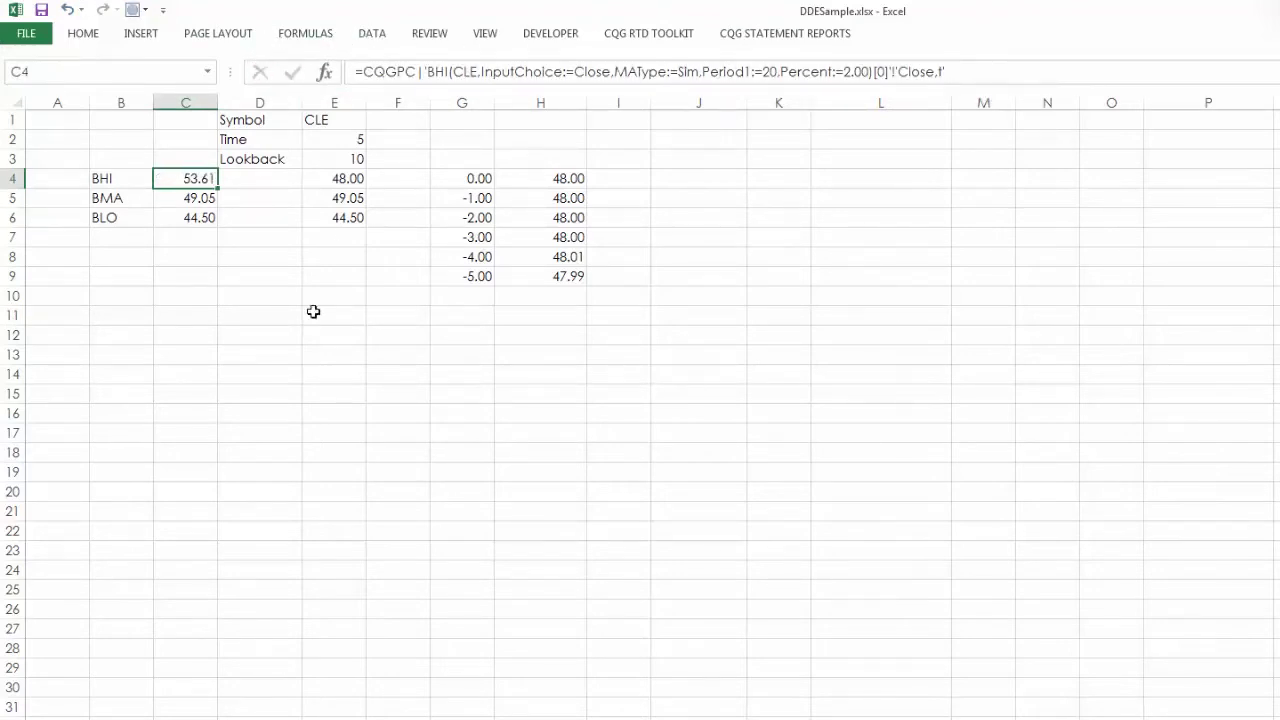
{"action": "left_click", "coordinate": [251, 299]}
{"action": "key", "text": "ctrl+v"}
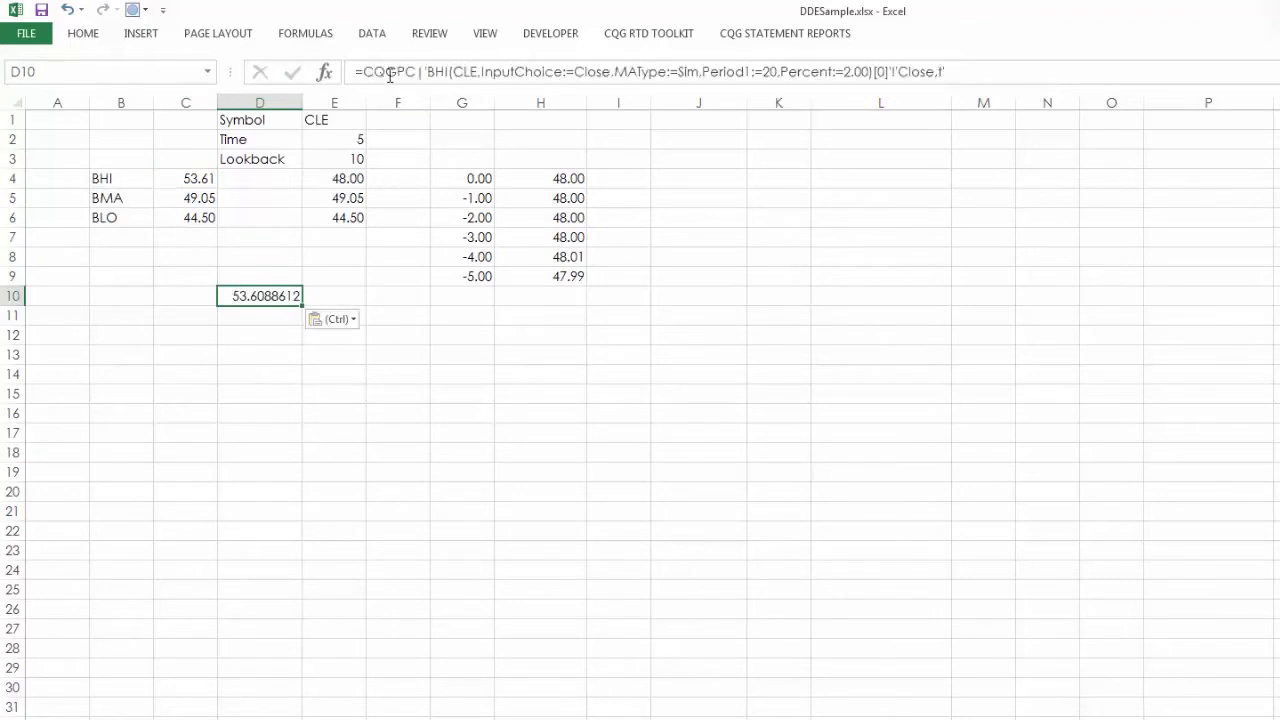
{"action": "key", "text": "Return"}
Format D10 as Number with two decimals, showing 53.61
{"action": "right_click", "coordinate": [253, 294]}
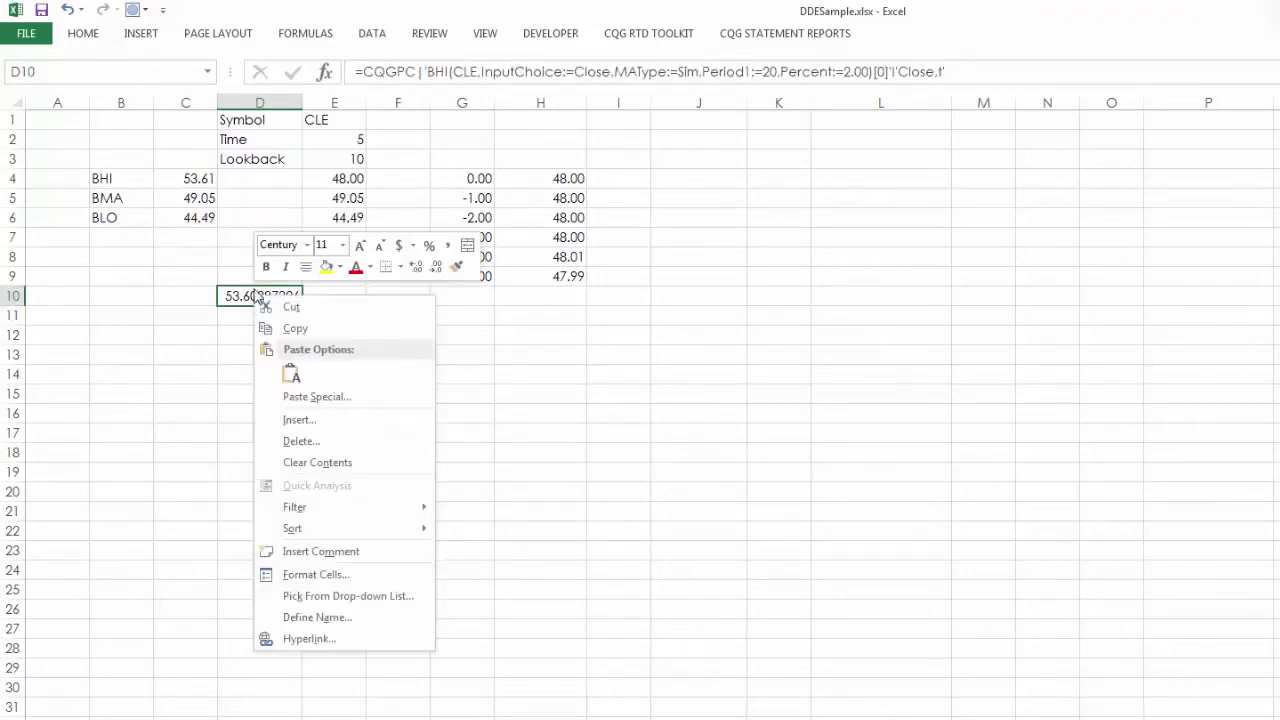
{"action": "left_click", "coordinate": [332, 575]}
{"action": "left_click", "coordinate": [171, 455]}
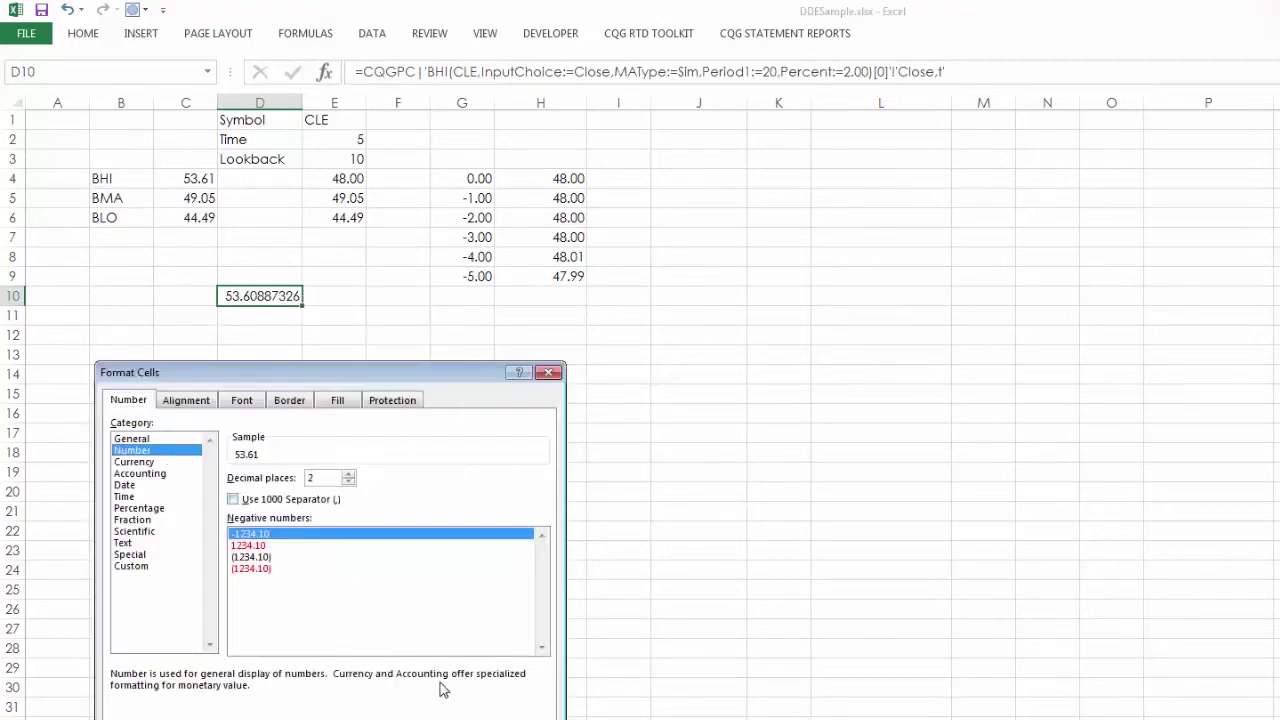
{"action": "key", "text": "Return"}
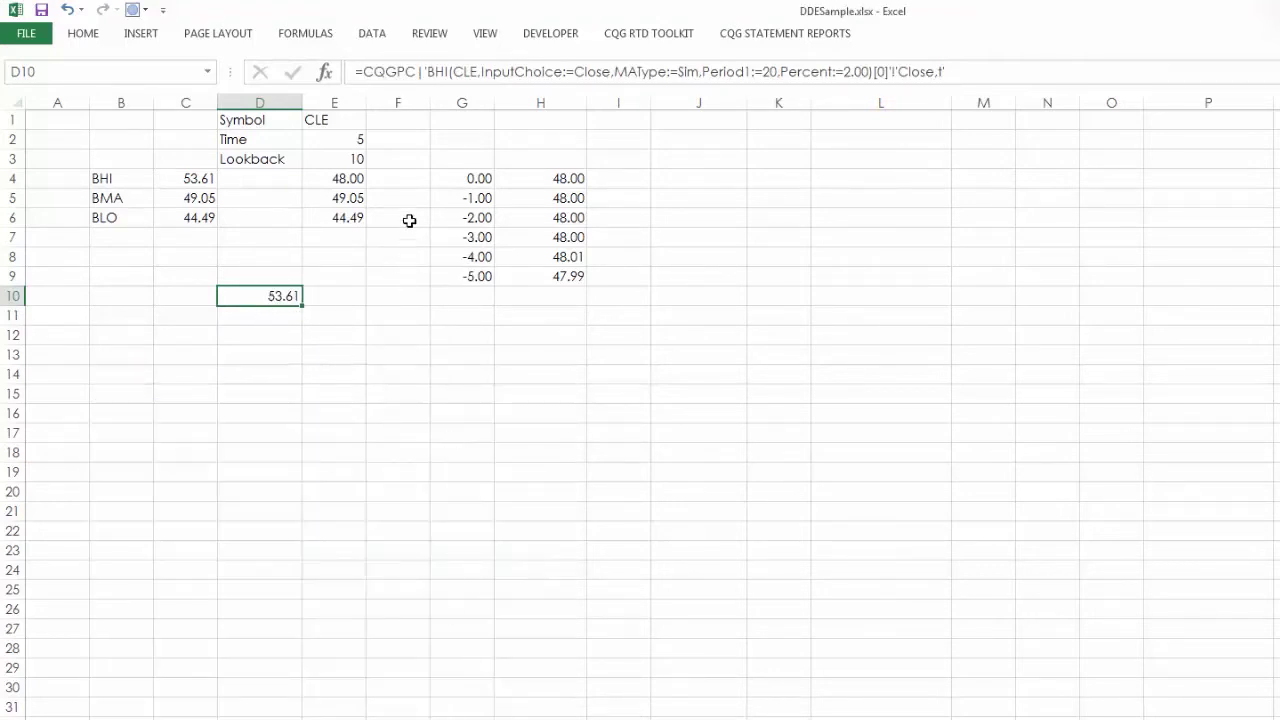
Prefix D10's formula with an apostrophe so it is stored as plain text
{"action": "left_click", "coordinate": [356, 67]}
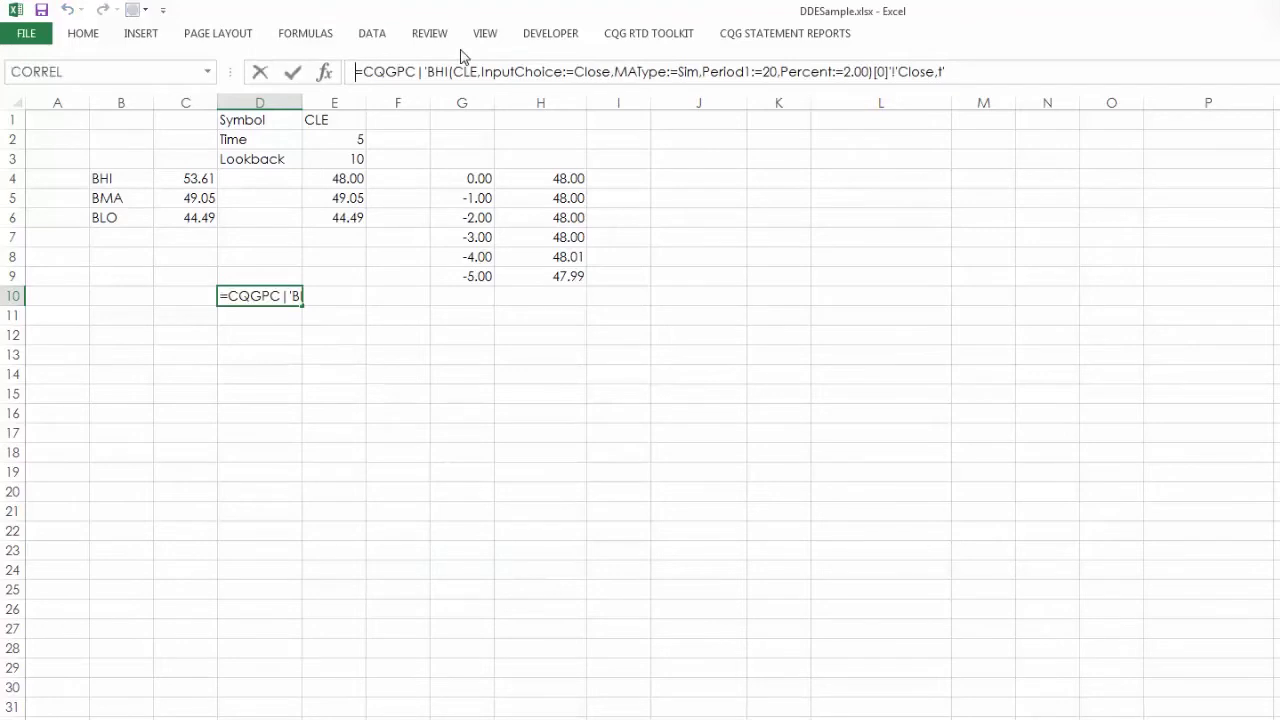
{"action": "type", "text": "'"}
{"action": "key", "text": "Return"}
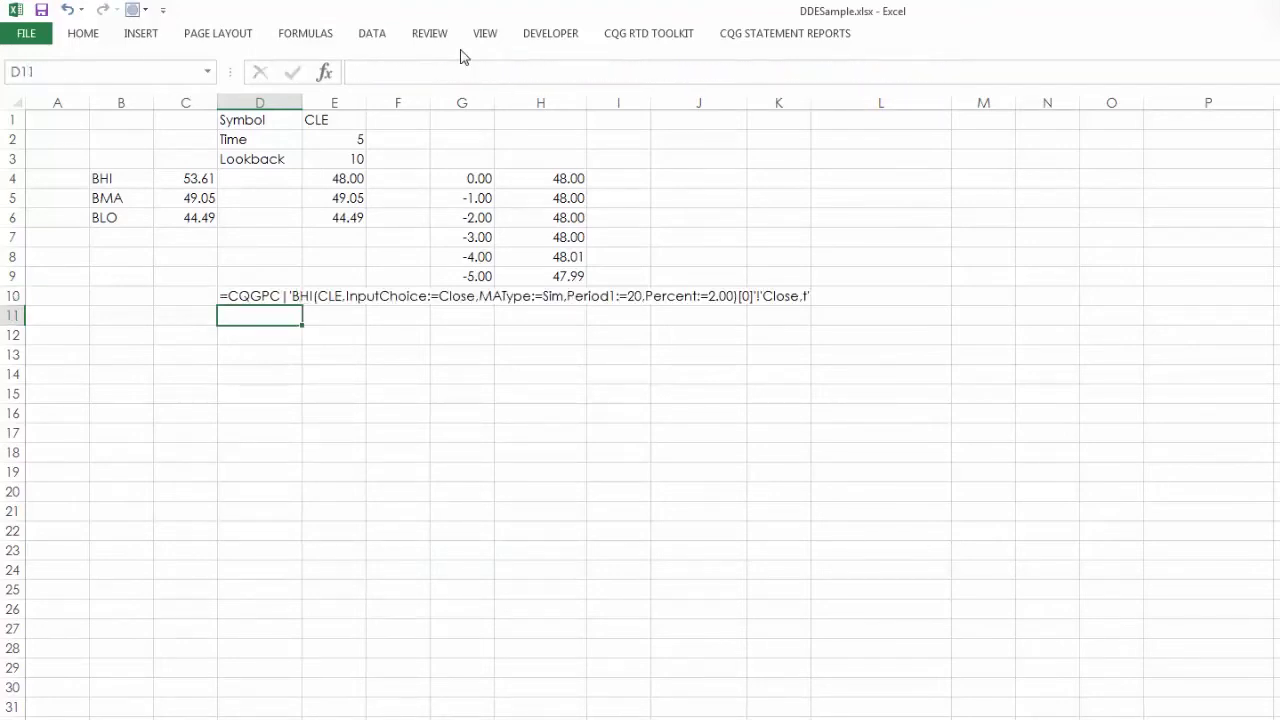
{"action": "key", "text": "Up"}
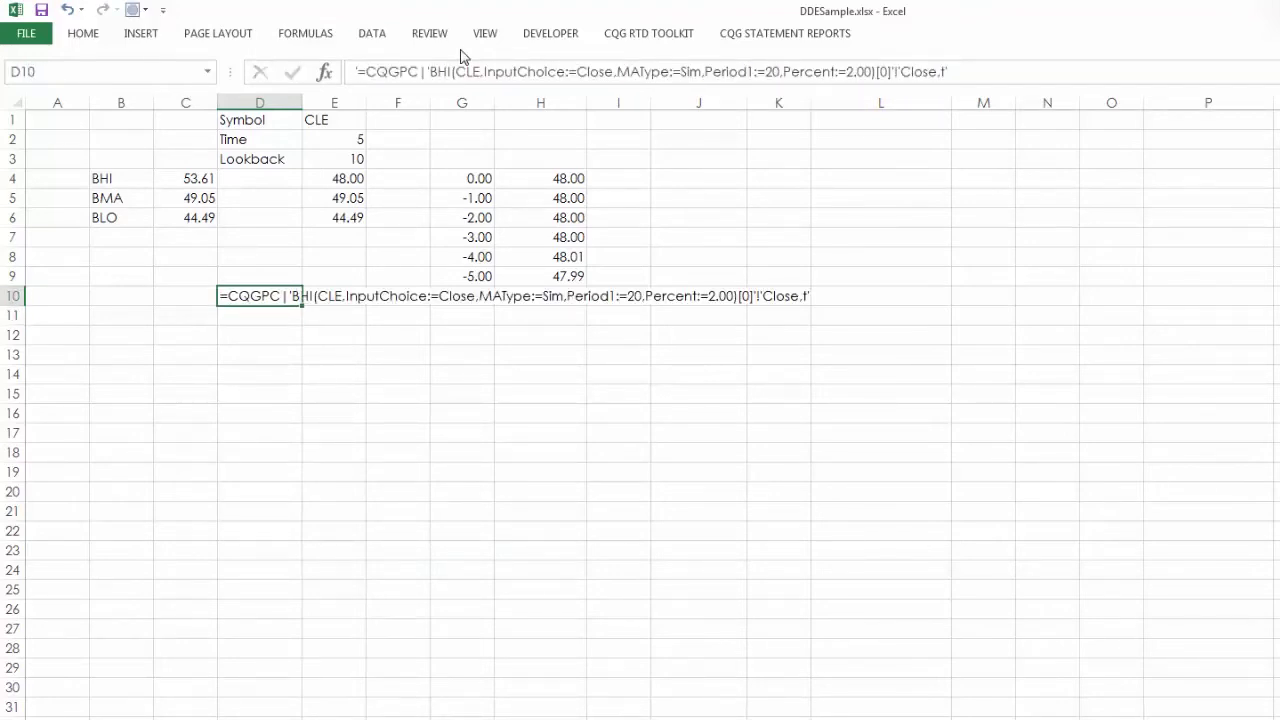
Replace D10's CQGPC prefix with E4's '=RTD("cqg.rtd",' opening and commit, returning 53.61
{"action": "left_click", "coordinate": [330, 183]}
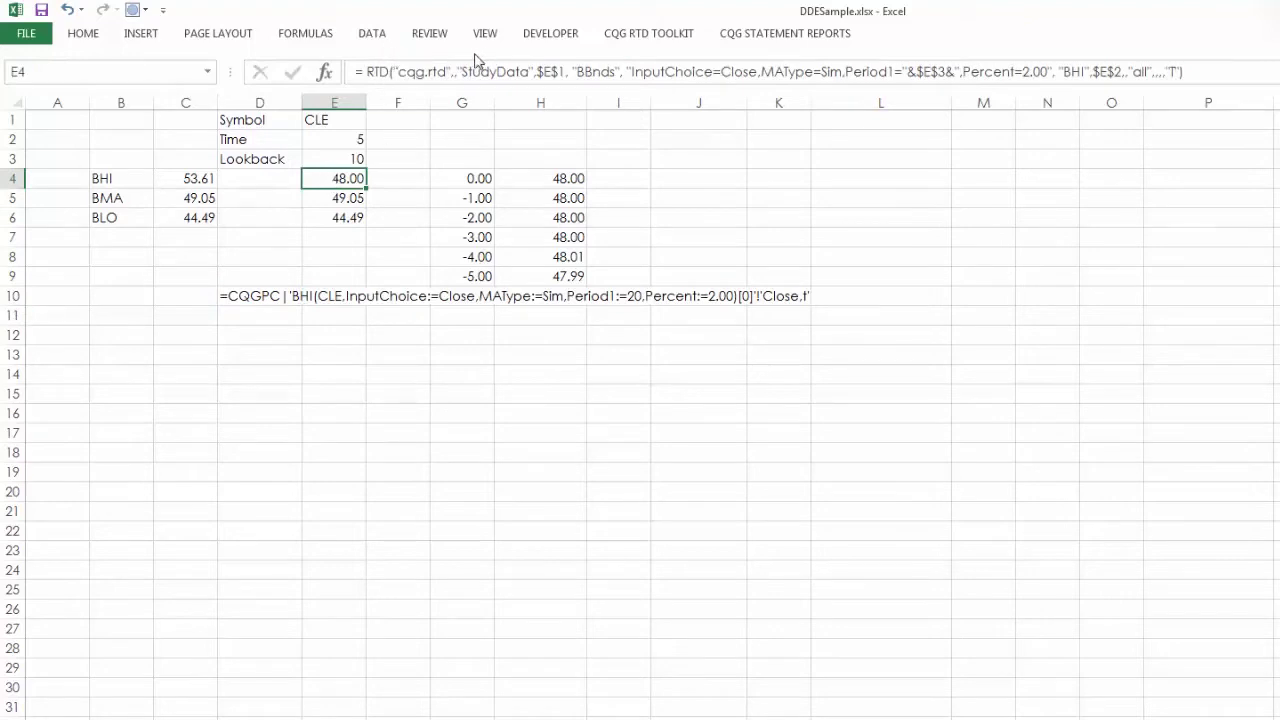
{"action": "left_click_drag", "start_coordinate": [460, 72], "coordinate": [263, 57]}
{"action": "key", "text": "ctrl+c"}
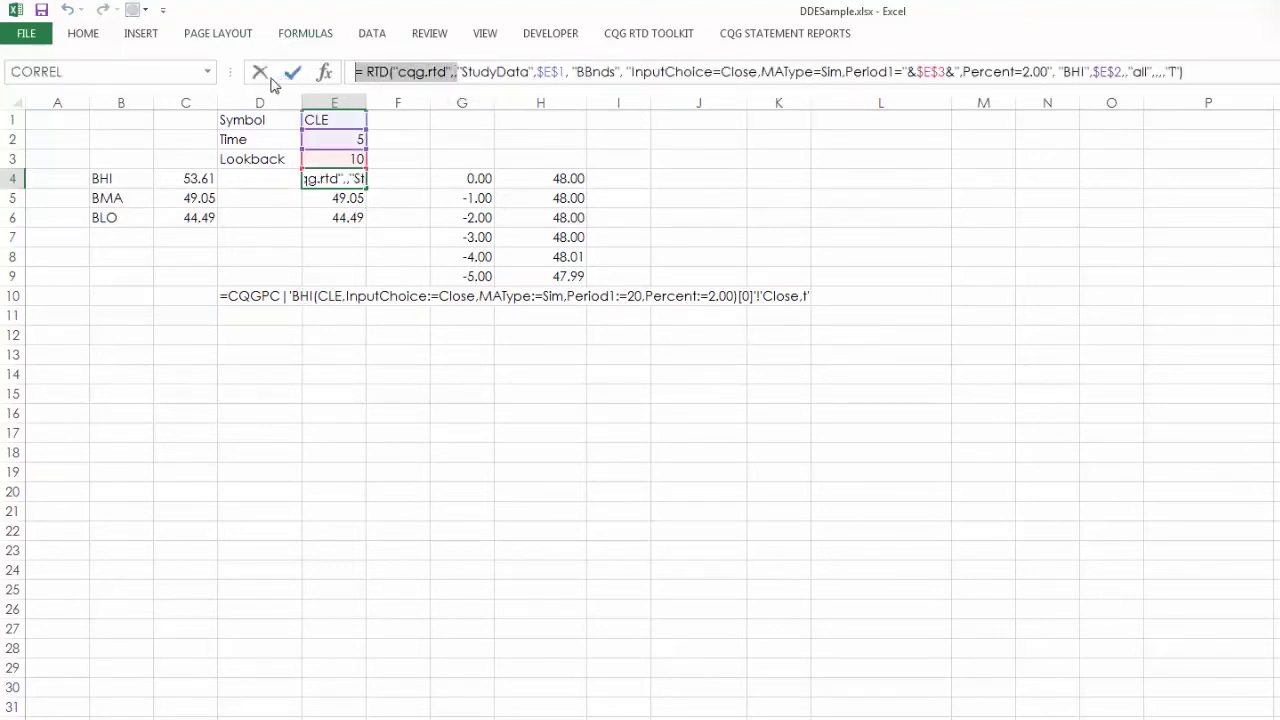
{"action": "left_click", "coordinate": [260, 72]}
{"action": "left_click", "coordinate": [258, 295]}
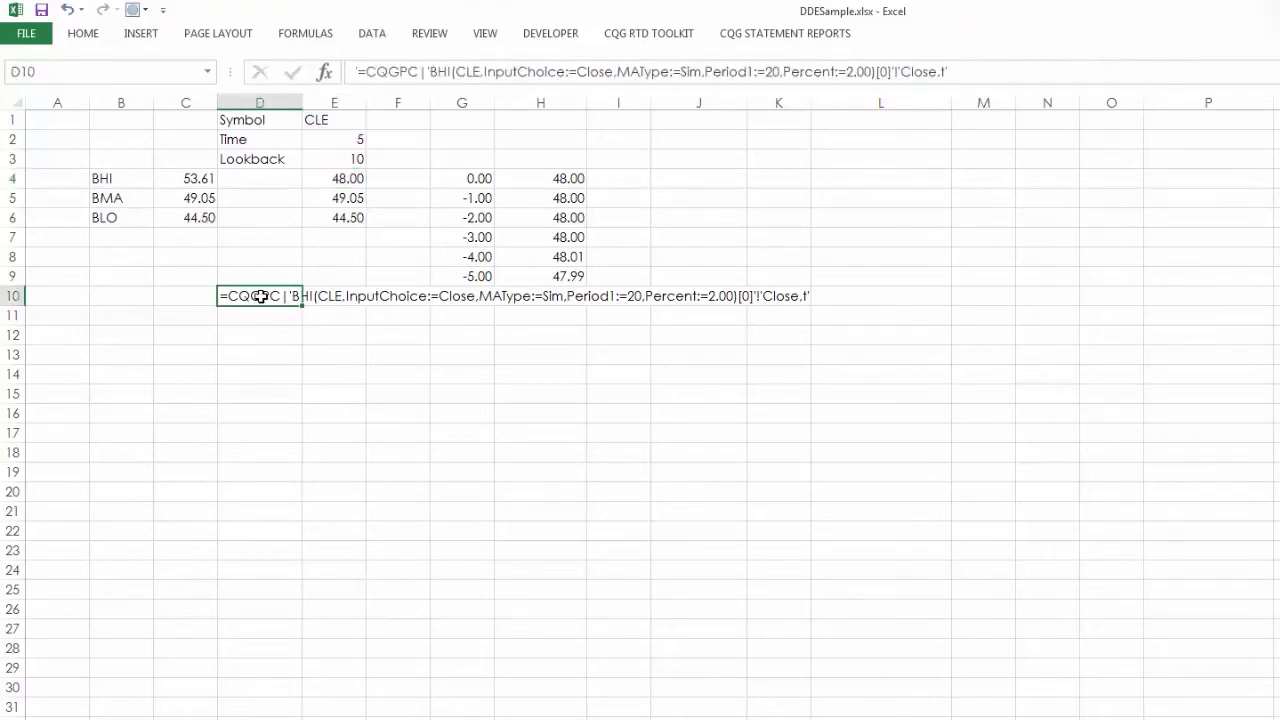
{"action": "left_click_drag", "start_coordinate": [426, 72], "coordinate": [356, 72]}
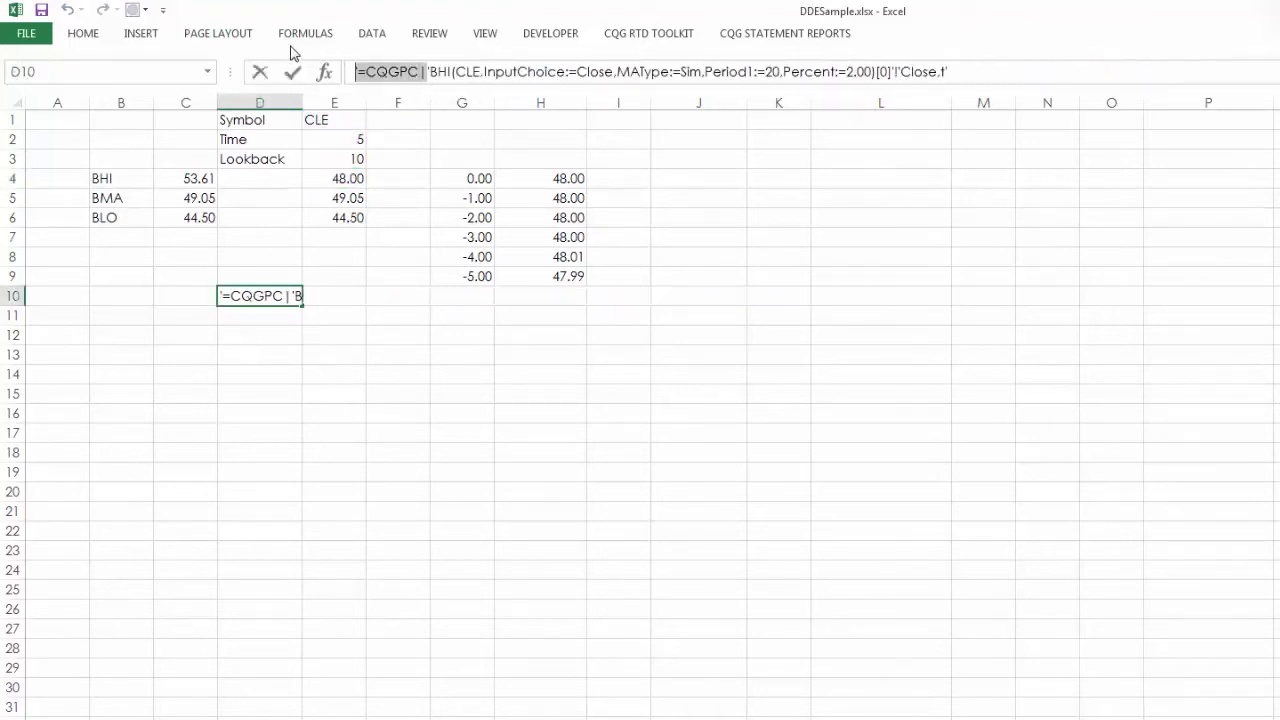
{"action": "key", "text": "ctrl+v"}
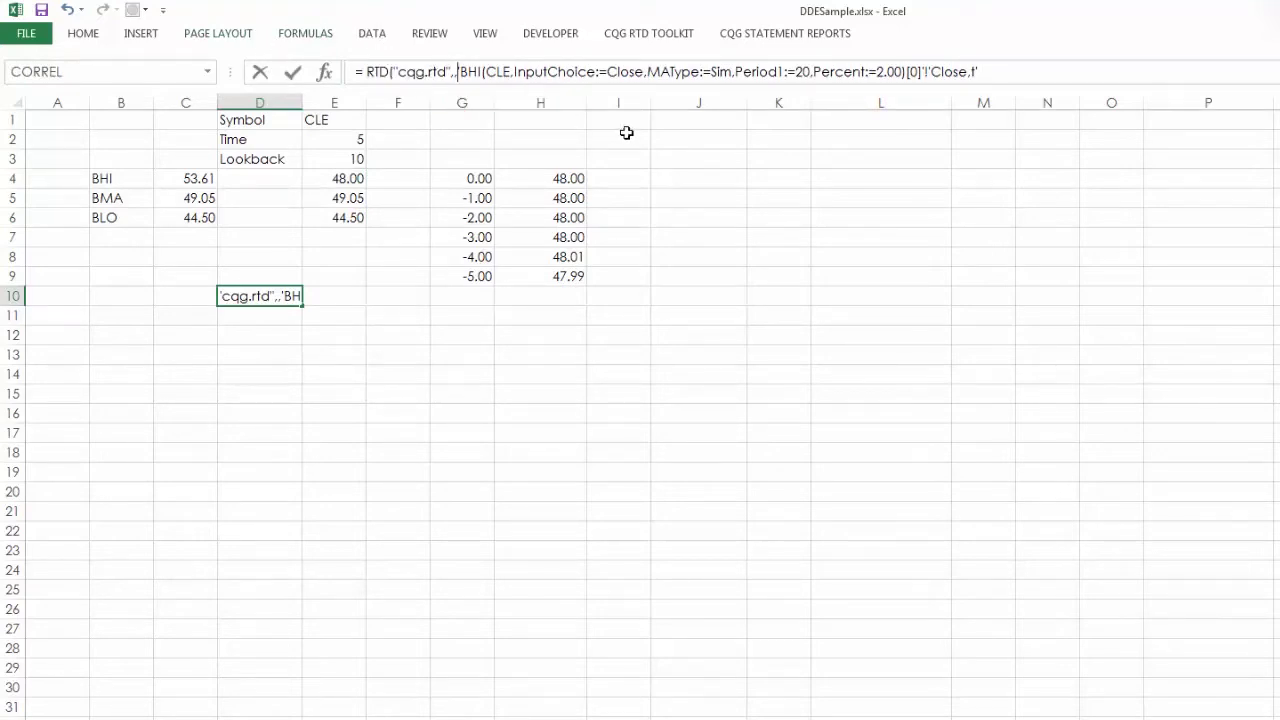
{"action": "type", "text": "\""}
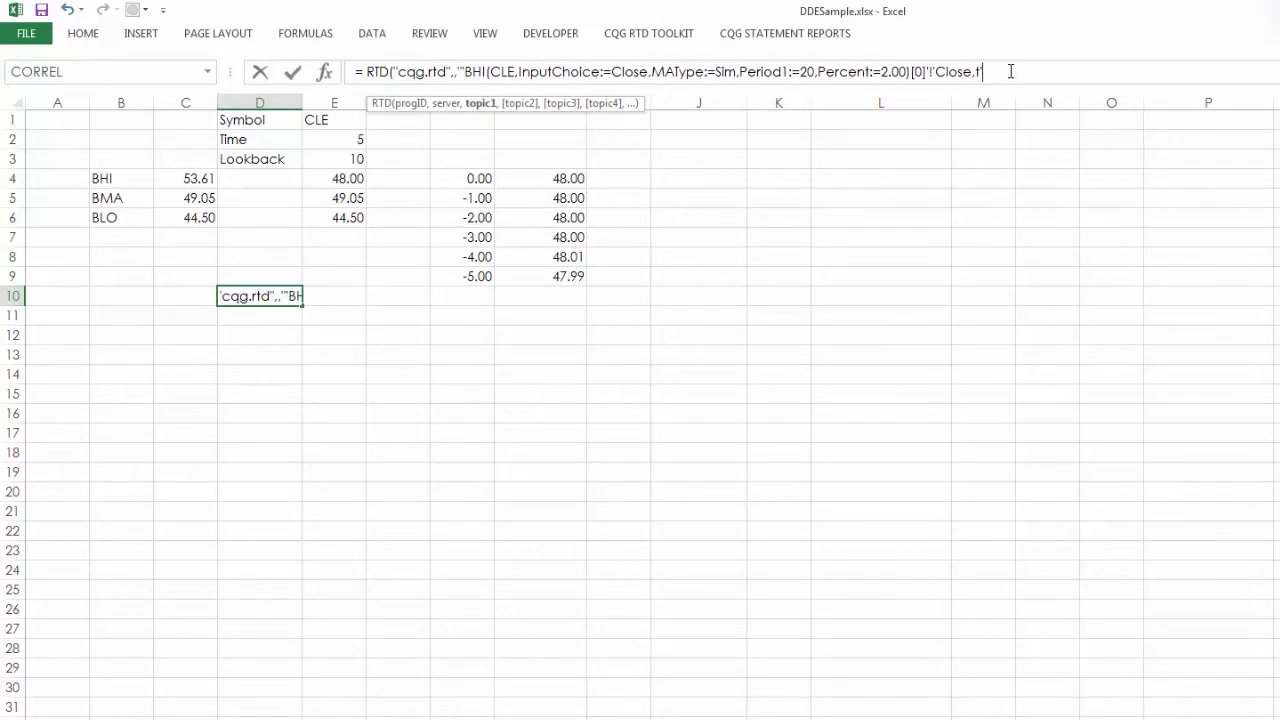
{"action": "type", "text": "'"}
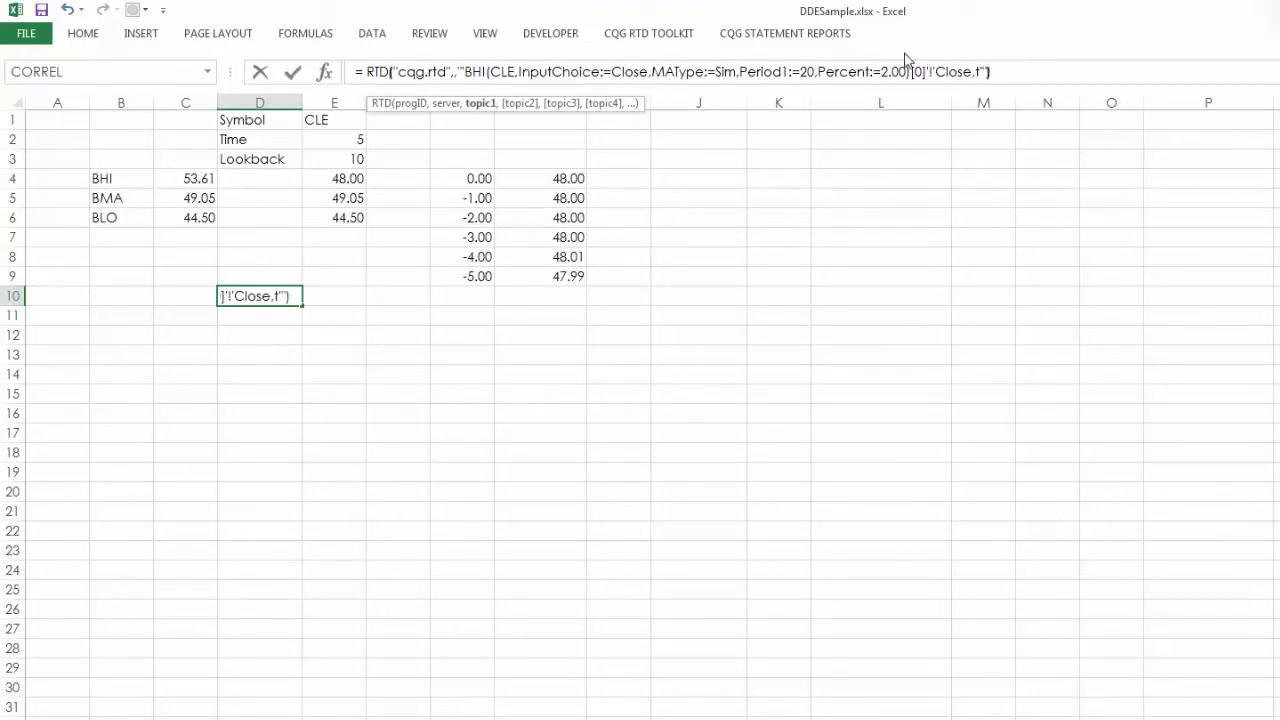
{"action": "key", "text": "Return"}
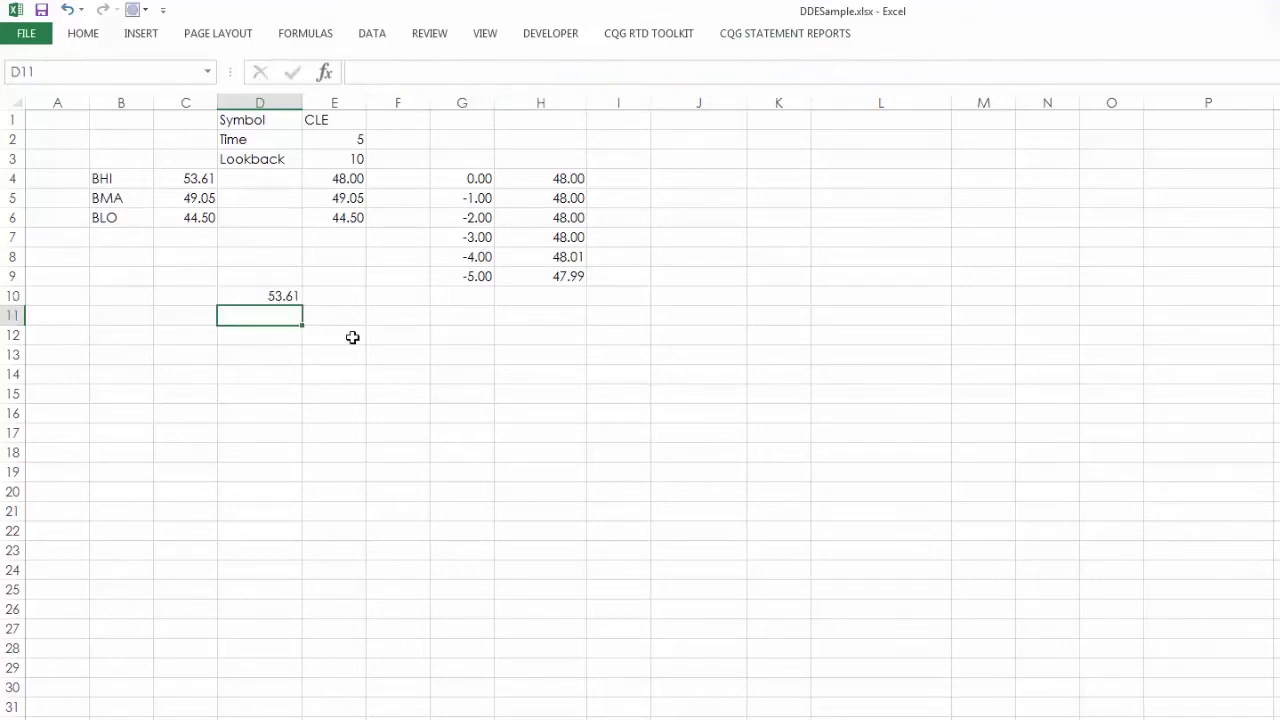
{"action": "left_click", "coordinate": [288, 298]}
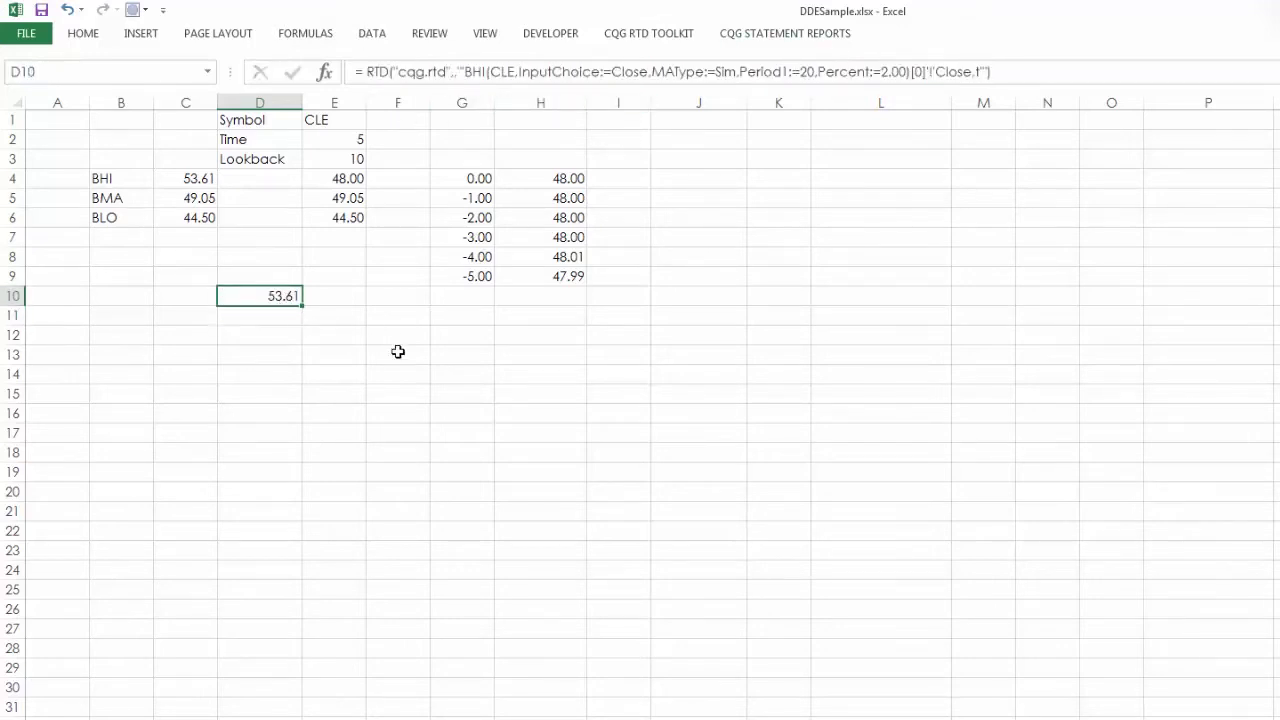
{"action": "left_click", "coordinate": [705, 312]}
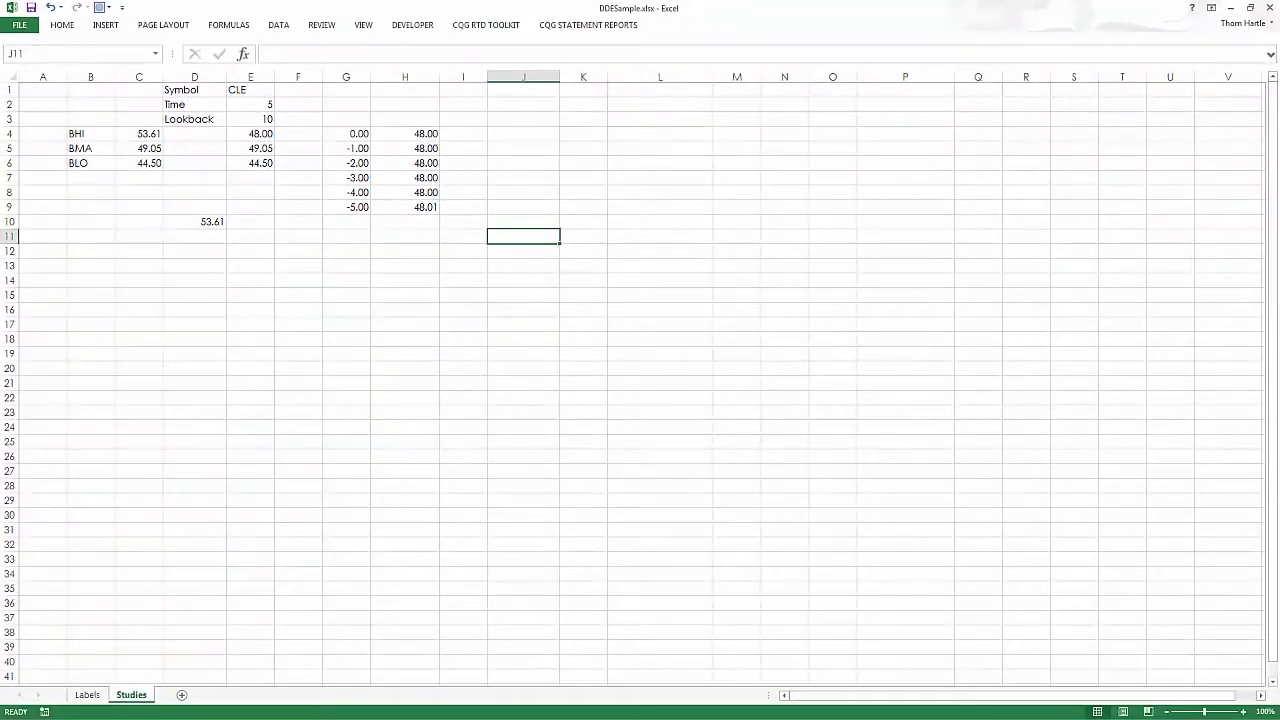
In the browser, open the CQG's Excel RTD Add-In article and view its 32-bit and 64-bit downloads
{"action": "key", "text": "alt+Tab"}
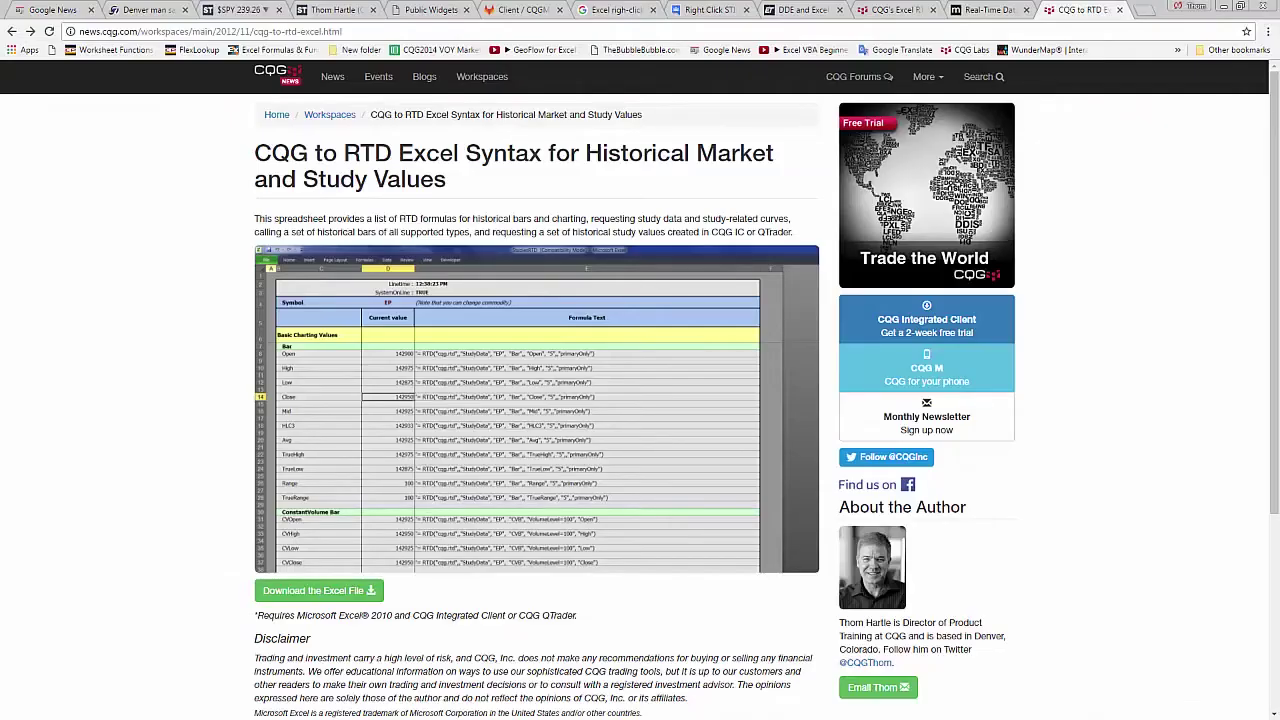
{"action": "left_click", "coordinate": [12, 33]}
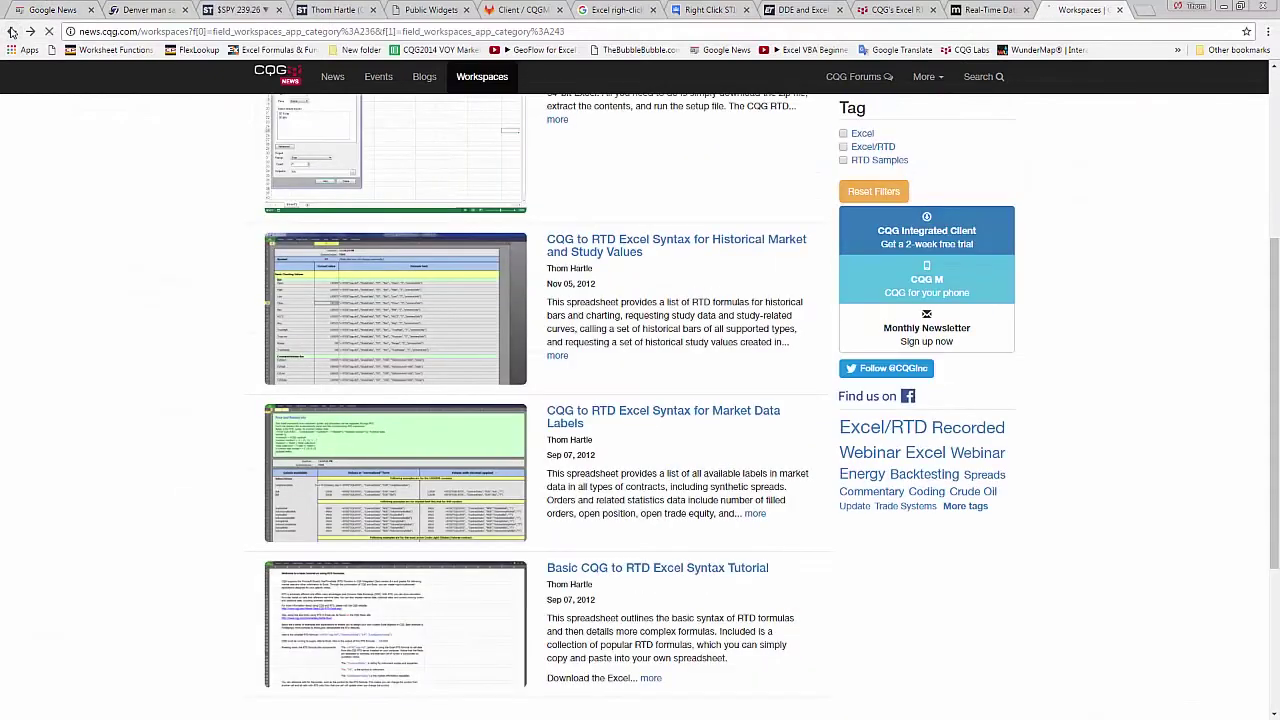
{"action": "scroll", "coordinate": [35, 220], "scroll_direction": "up", "scroll_amount": 4}
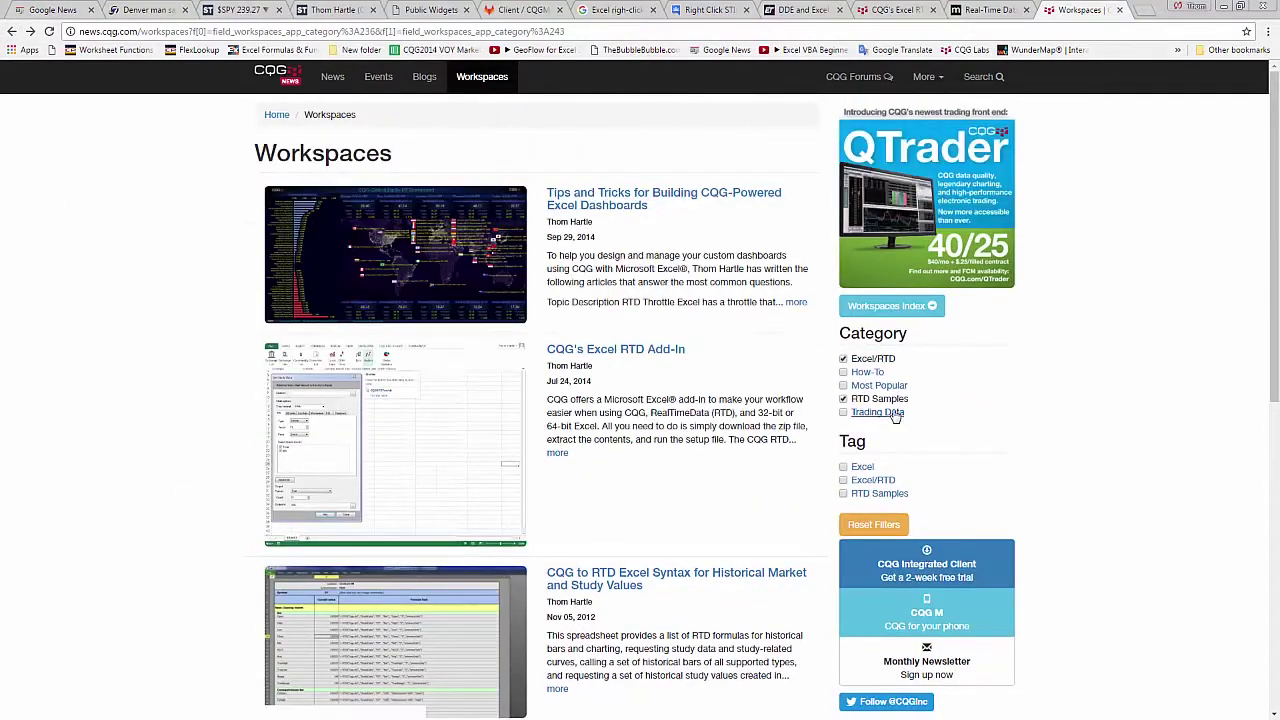
{"action": "left_click", "coordinate": [620, 352]}
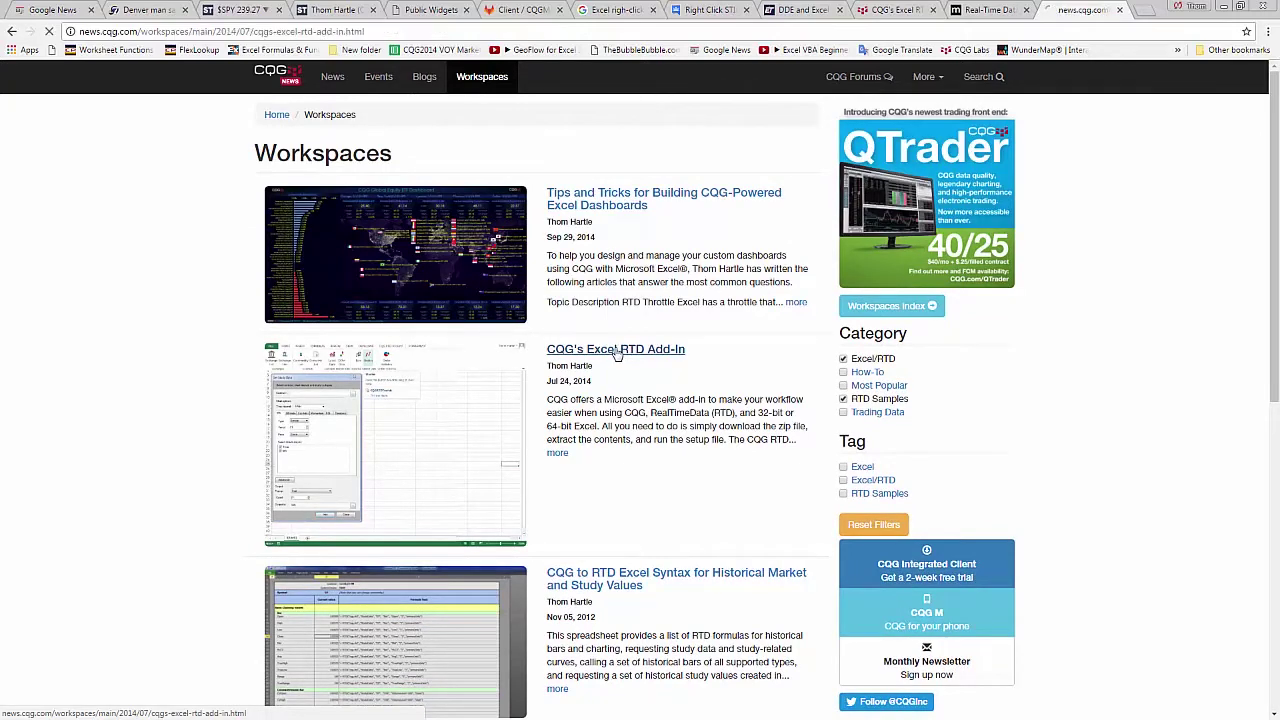
{"action": "scroll", "coordinate": [651, 346], "scroll_direction": "down", "scroll_amount": 2}
{"action": "scroll", "coordinate": [650, 346], "scroll_direction": "down", "scroll_amount": 2}
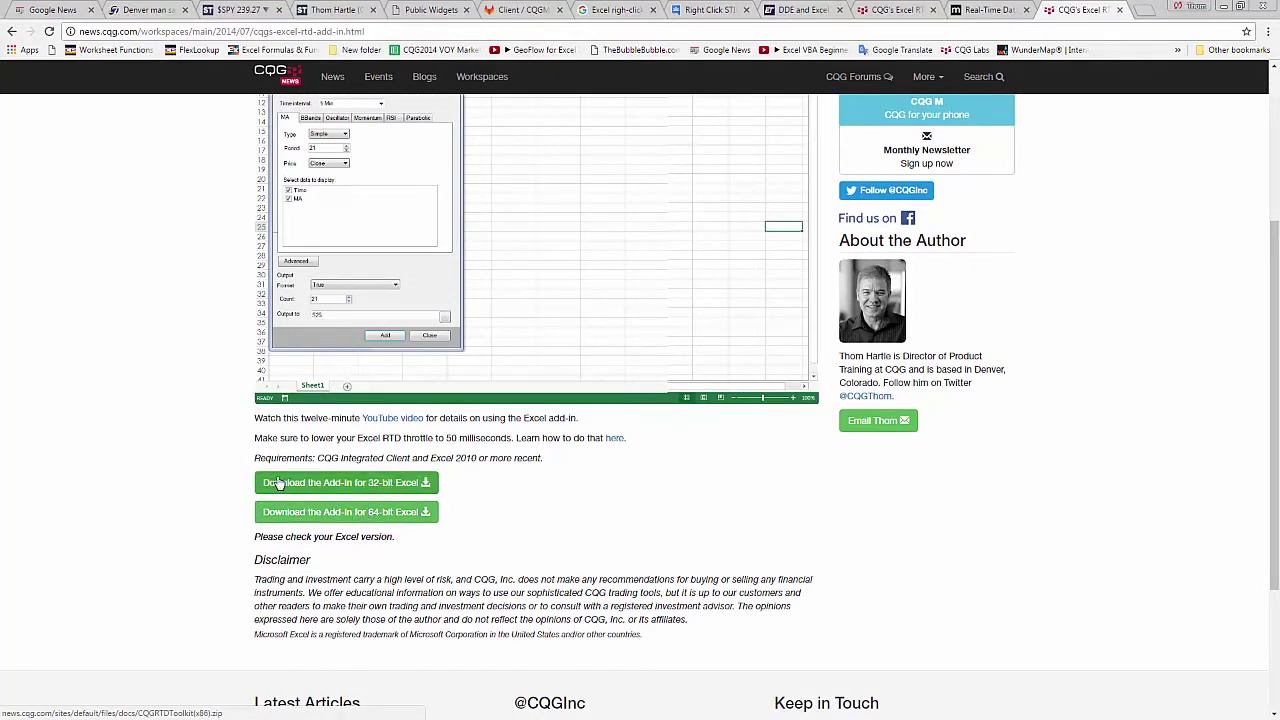
{"action": "scroll", "coordinate": [160, 430], "scroll_direction": "up", "scroll_amount": 2}
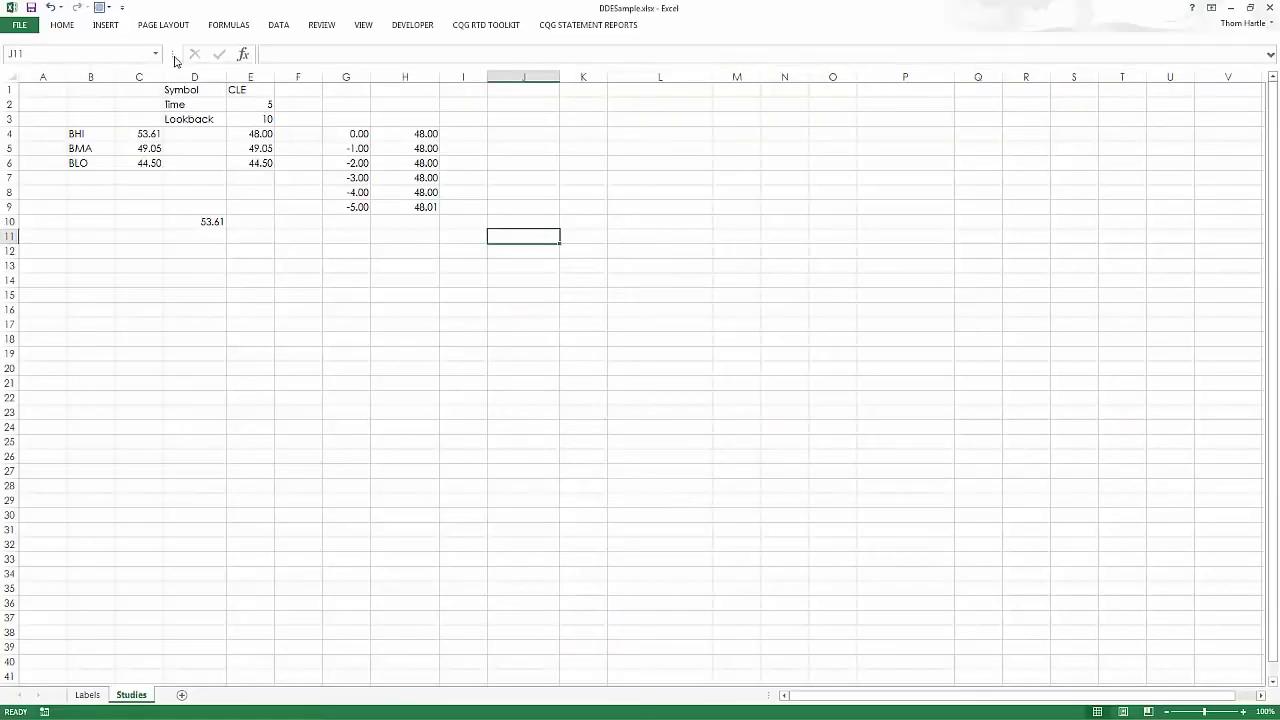
Check About Microsoft Excel on the Account page (64-bit Excel 2013), then return to the Studies sheet
{"action": "left_click", "coordinate": [17, 23]}
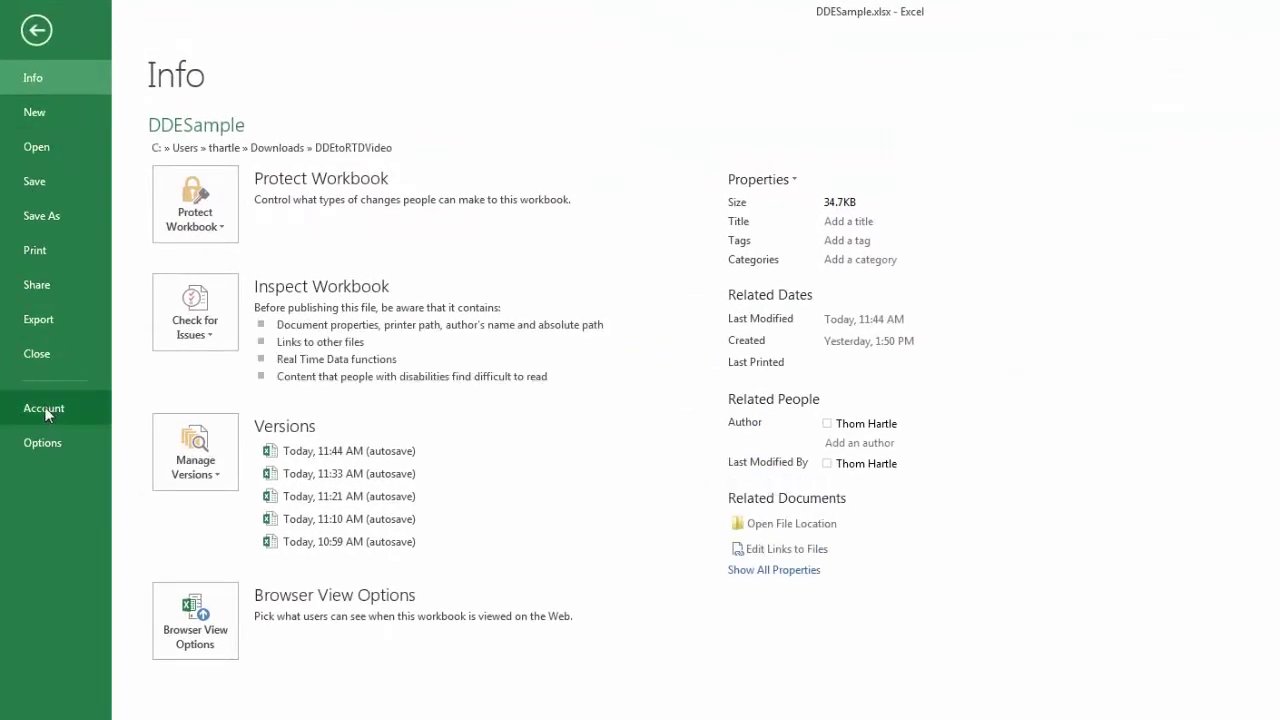
{"action": "left_click", "coordinate": [45, 410]}
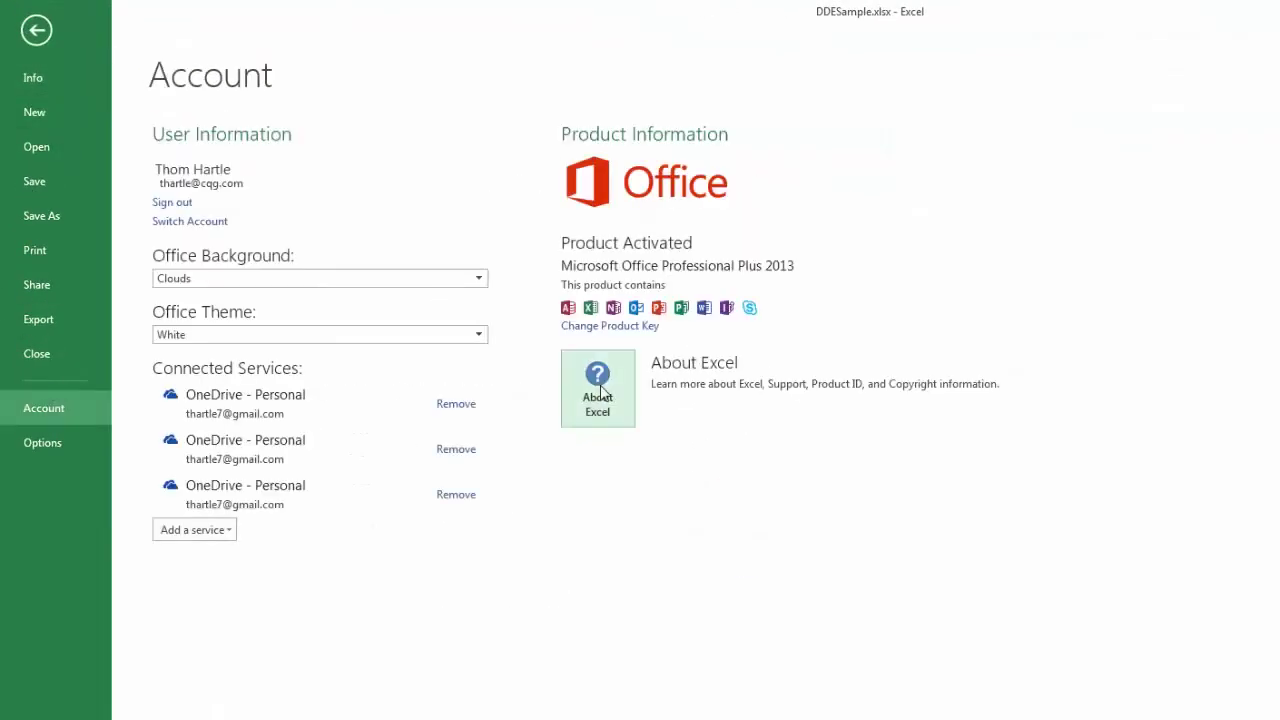
{"action": "left_click", "coordinate": [603, 393]}
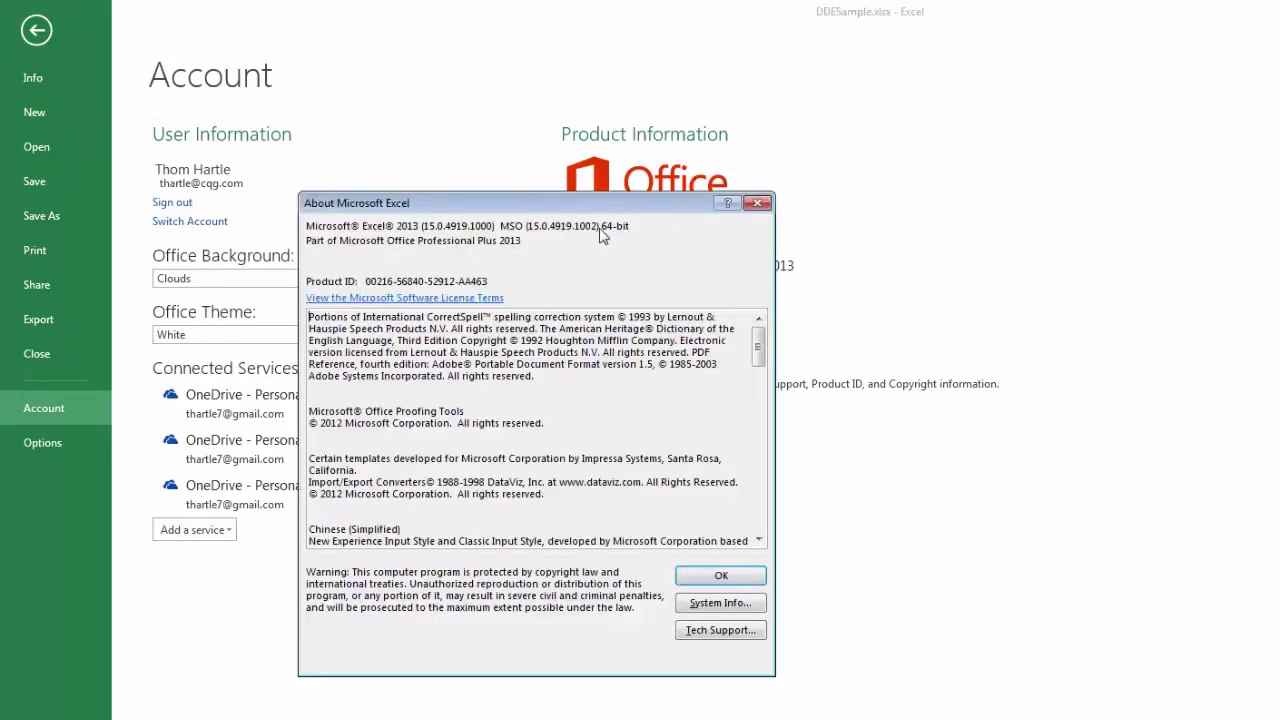
{"action": "key", "text": "Escape"}
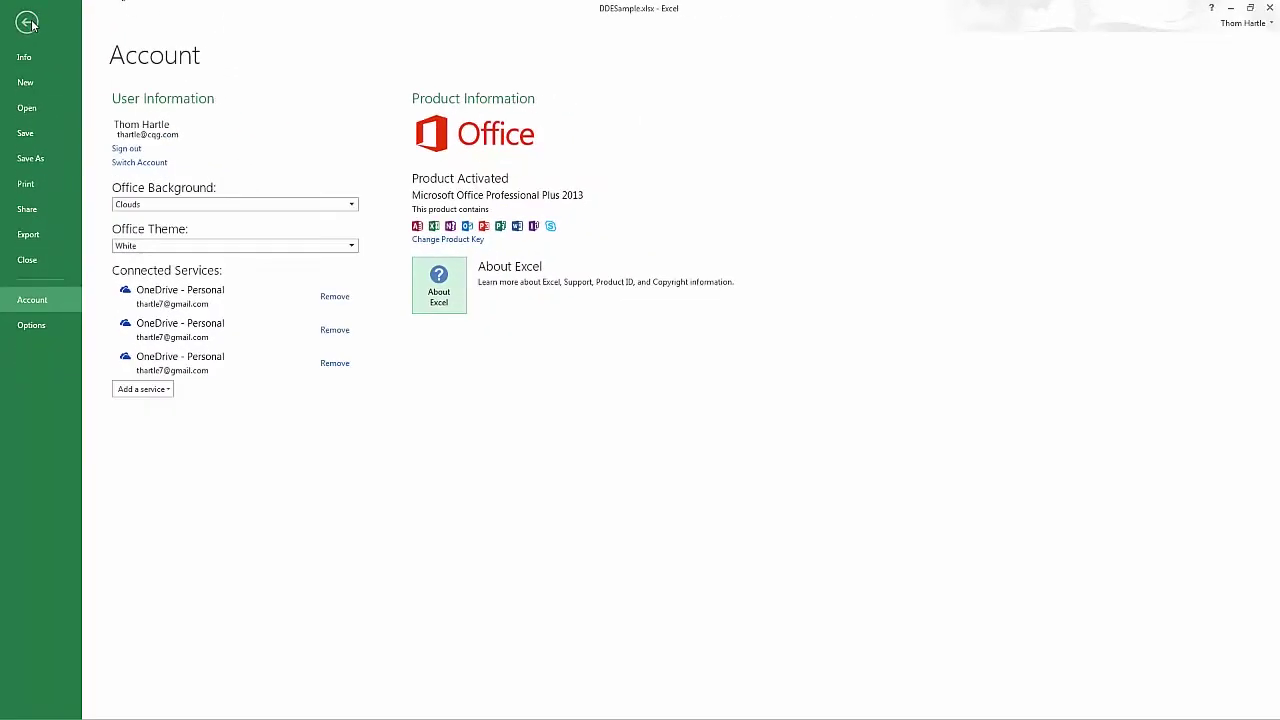
{"action": "left_click", "coordinate": [36, 29]}
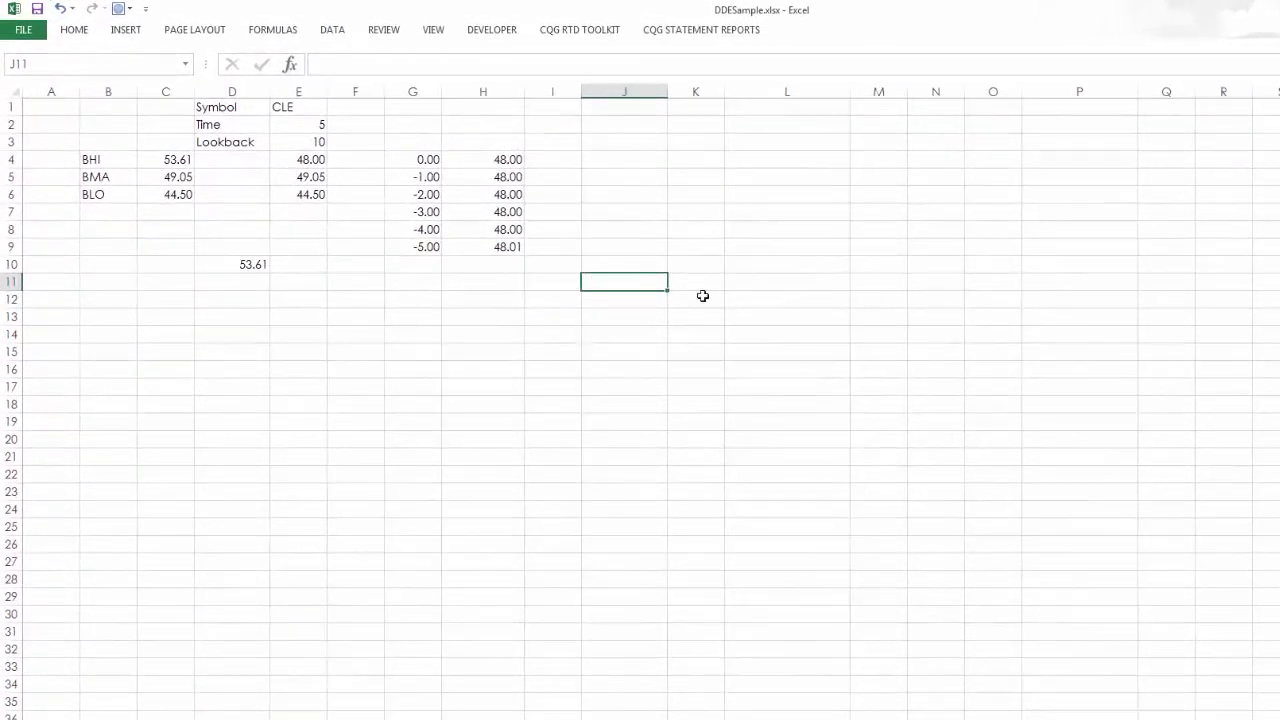
Insert an EP futures Derivative List at J11, listing F.EPM7 through F.EPM8
{"action": "left_click", "coordinate": [591, 35]}
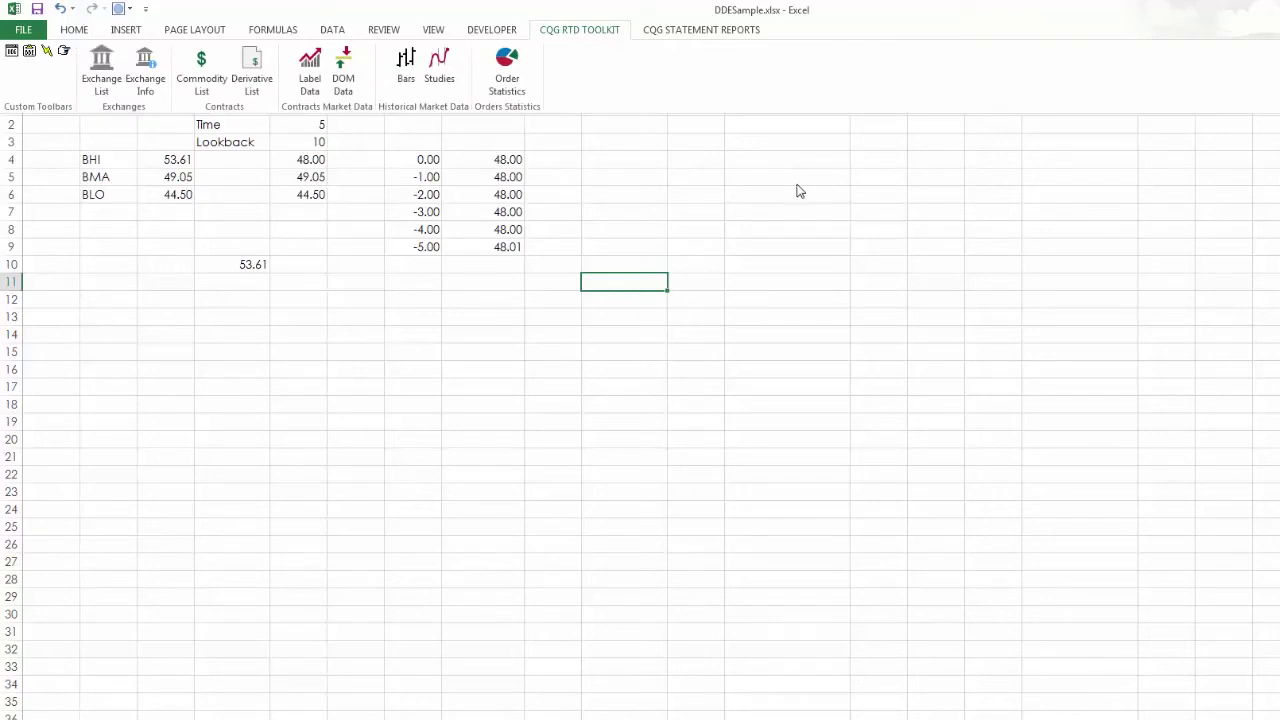
{"action": "left_click", "coordinate": [252, 72]}
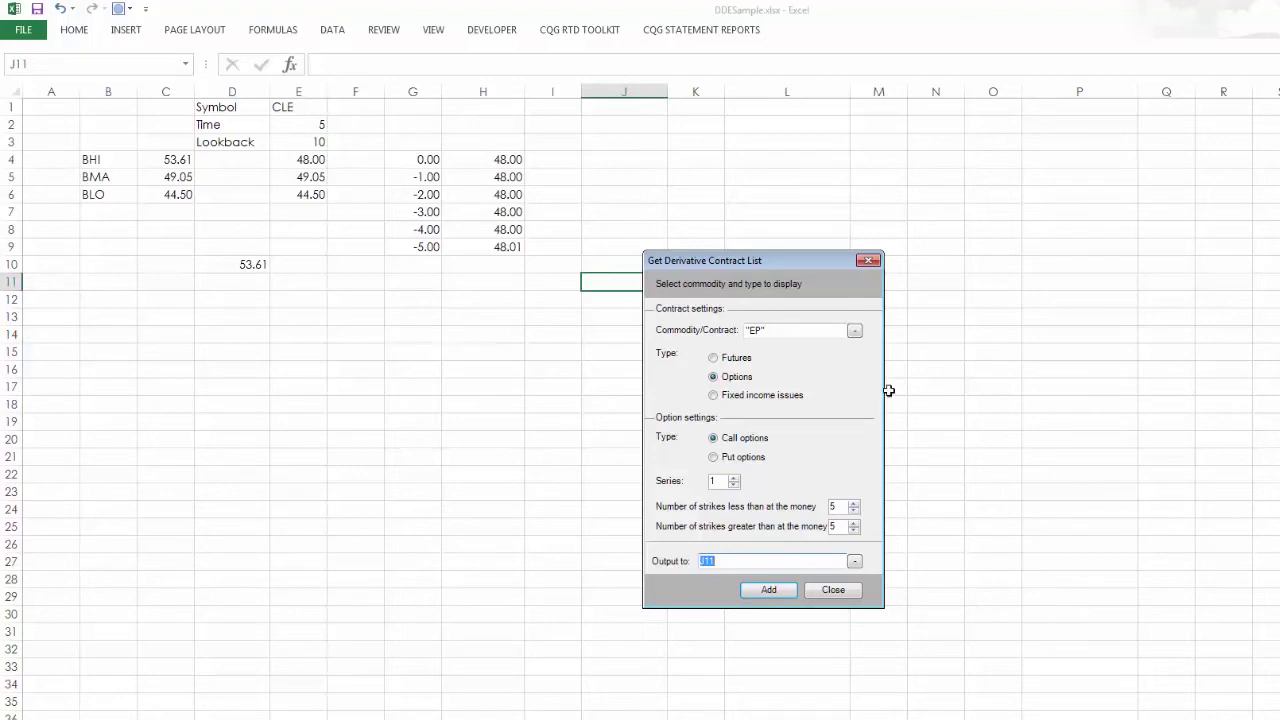
{"action": "left_click", "coordinate": [714, 357]}
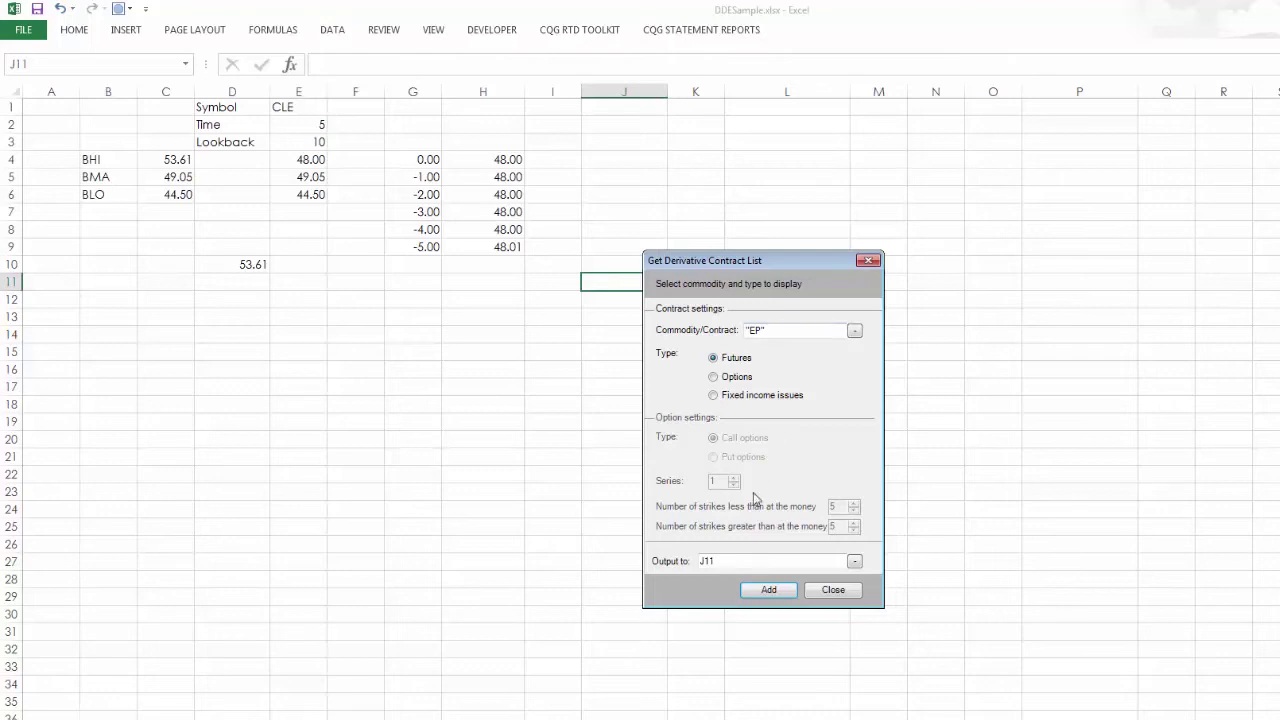
{"action": "left_click", "coordinate": [775, 593]}
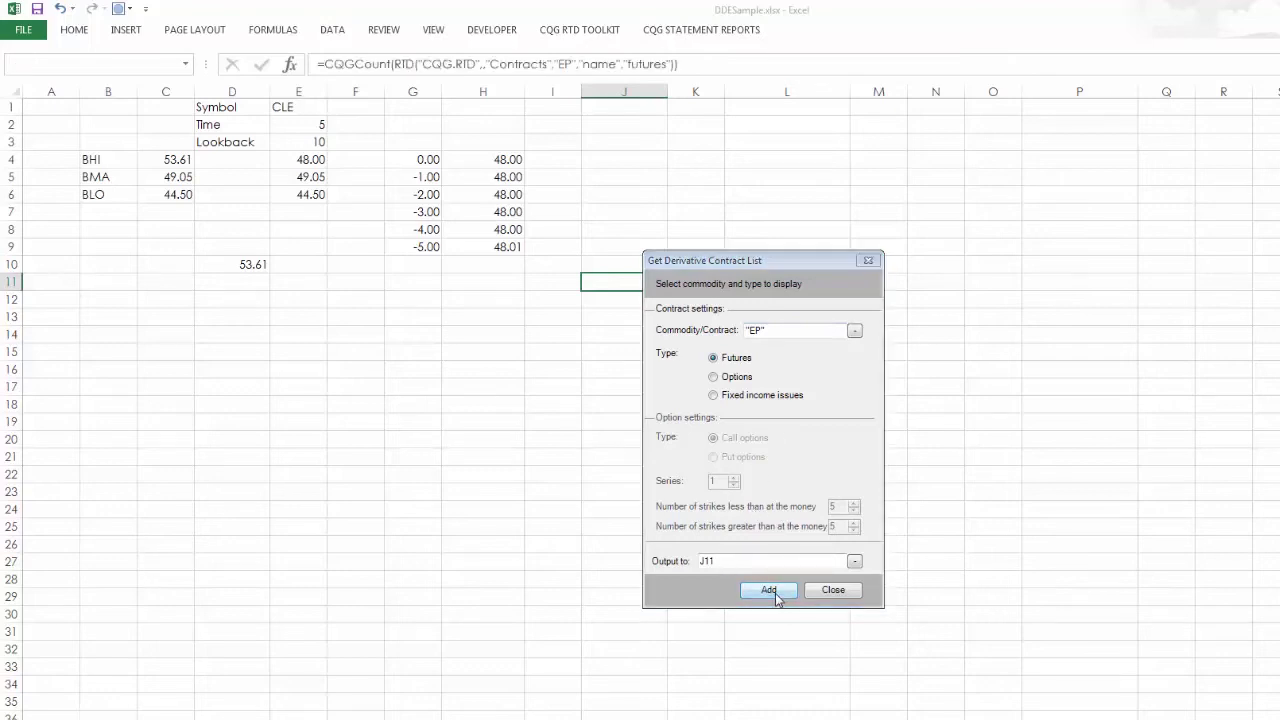
{"action": "left_click", "coordinate": [832, 590]}
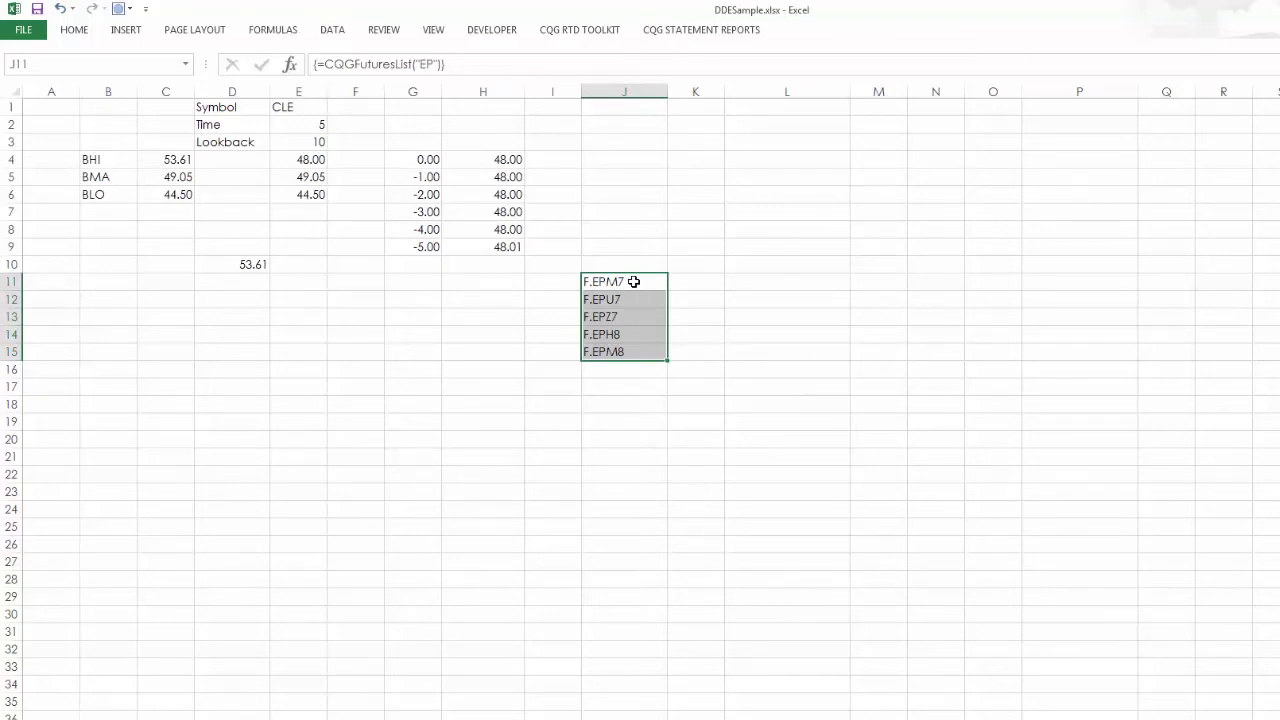
{"action": "left_click", "coordinate": [745, 281]}
In the Label Data setup, set the contract to cell J11 (F.EPM7)
{"action": "left_click", "coordinate": [580, 30]}
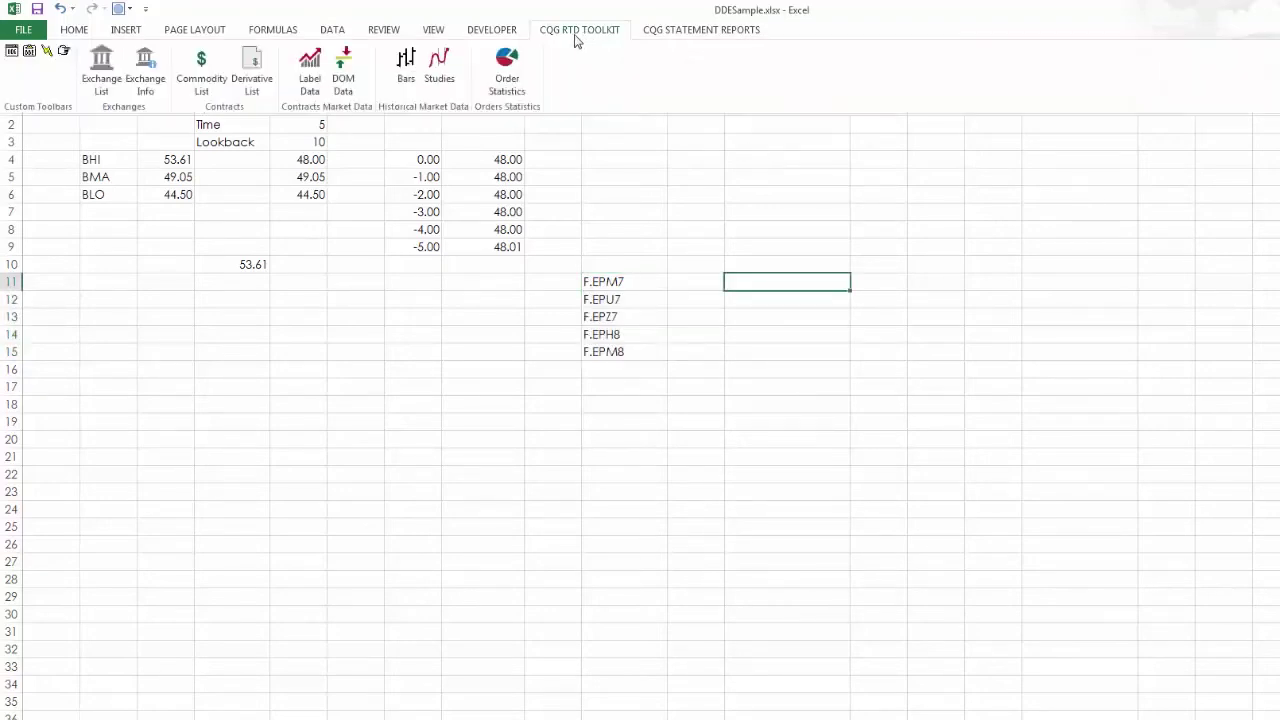
{"action": "left_click", "coordinate": [312, 66]}
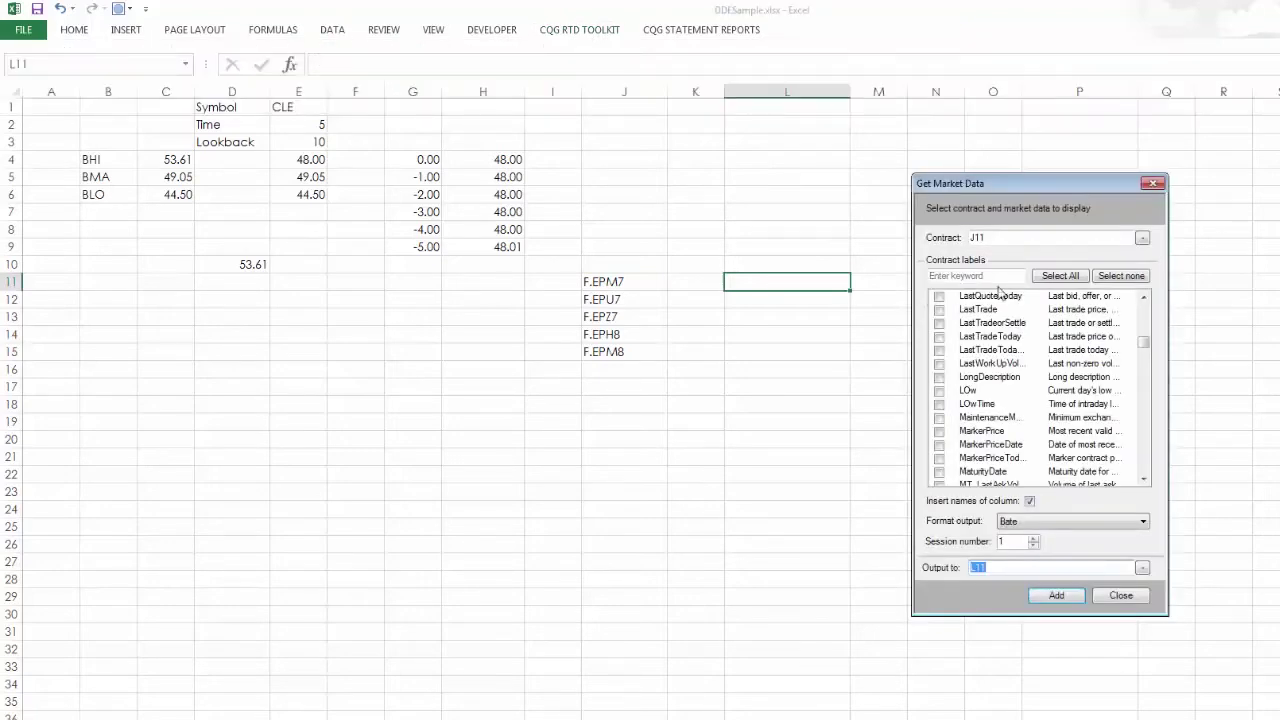
{"action": "left_click", "coordinate": [1141, 238]}
{"action": "left_click", "coordinate": [614, 281]}
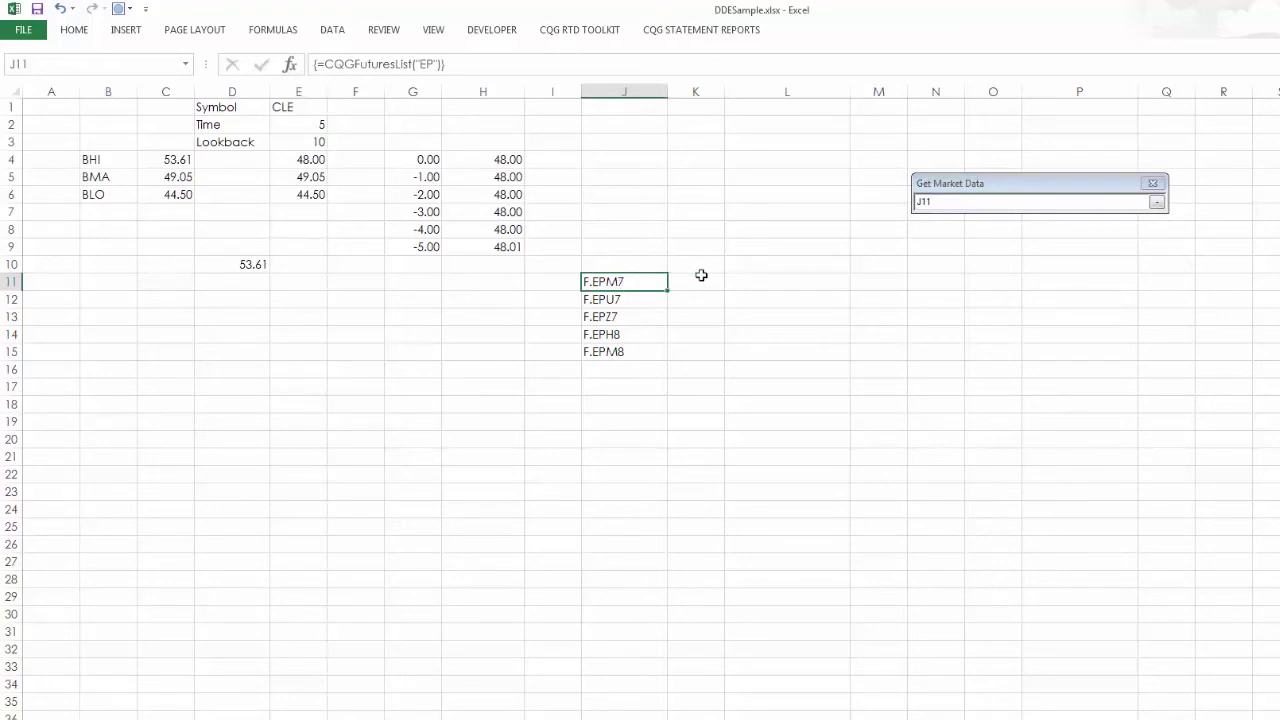
{"action": "left_click", "coordinate": [1158, 204]}
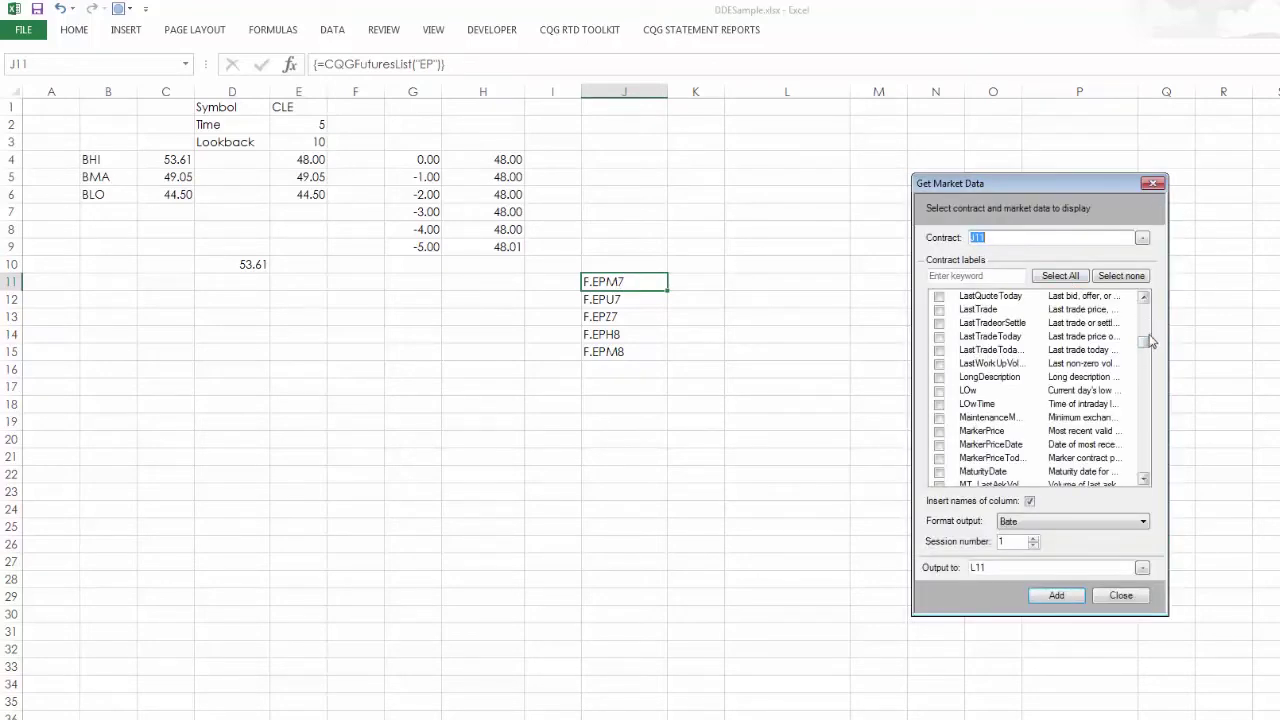
Add LastQuoteToday and NetLastQuoteToday labelled data at L11, overwriting the output range
{"action": "left_click", "coordinate": [940, 298]}
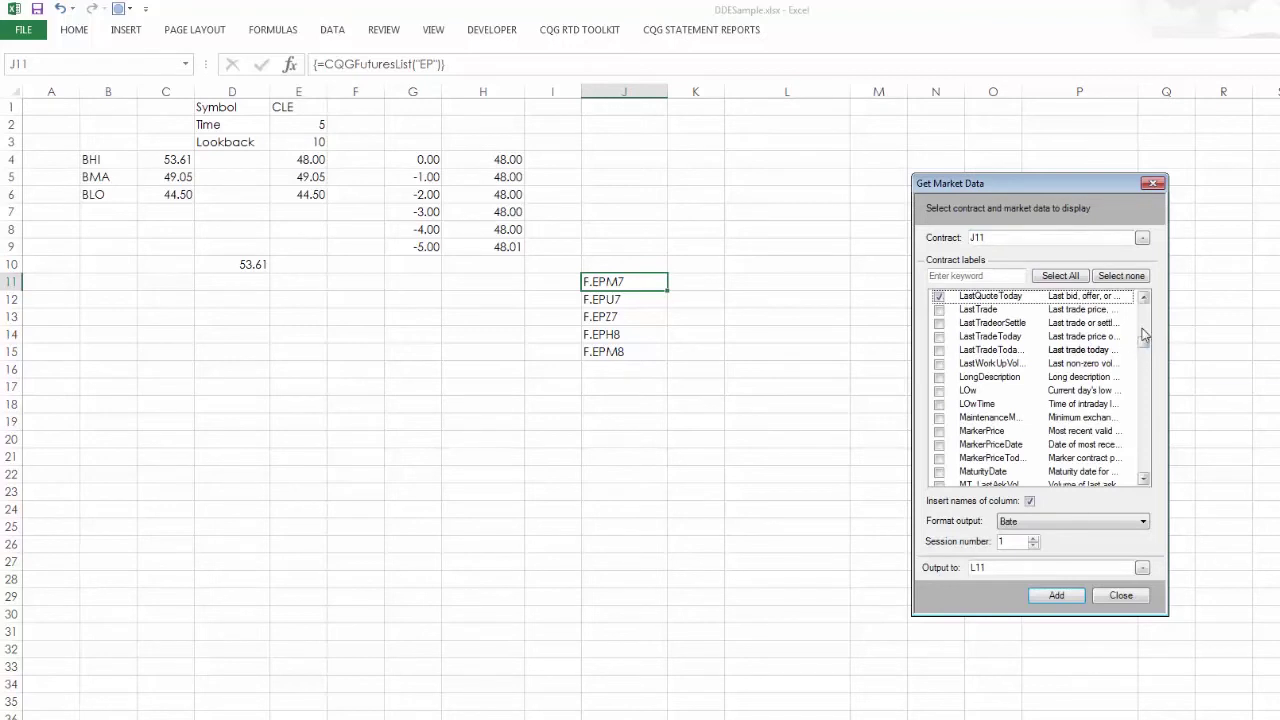
{"action": "left_click_drag", "start_coordinate": [1145, 347], "coordinate": [1097, 333]}
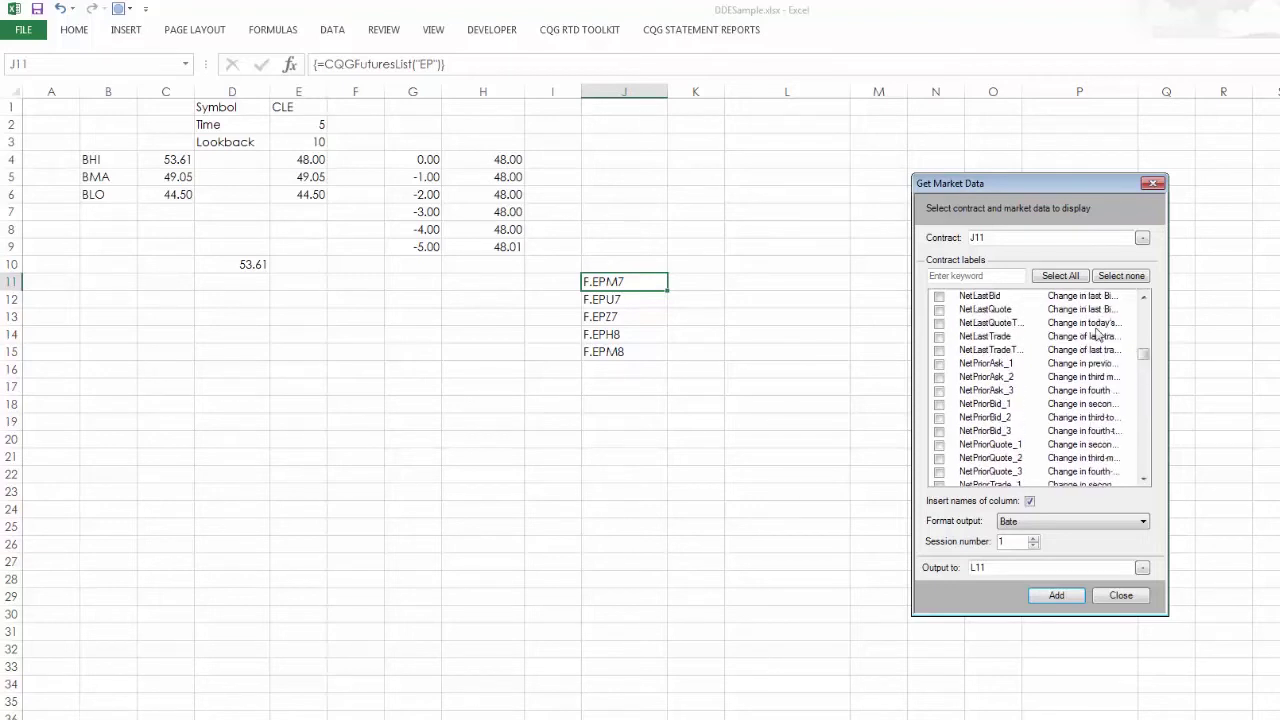
{"action": "left_click", "coordinate": [939, 323]}
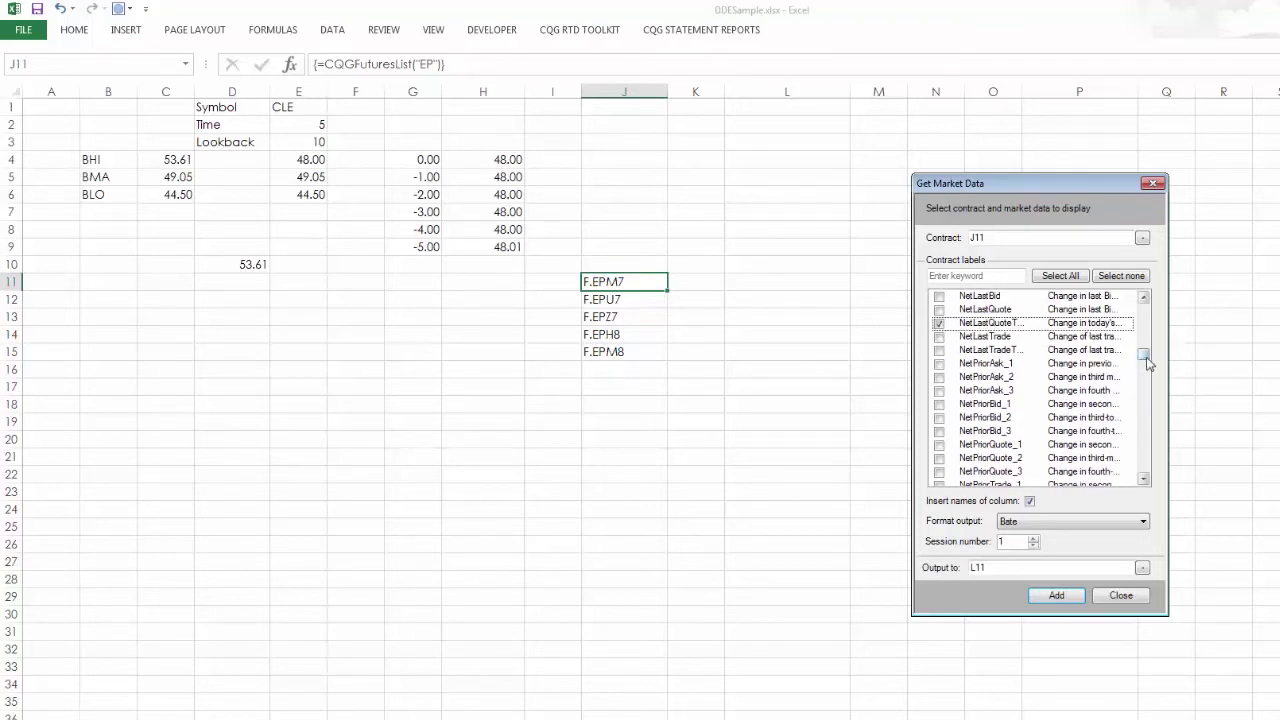
{"action": "left_click", "coordinate": [1088, 474]}
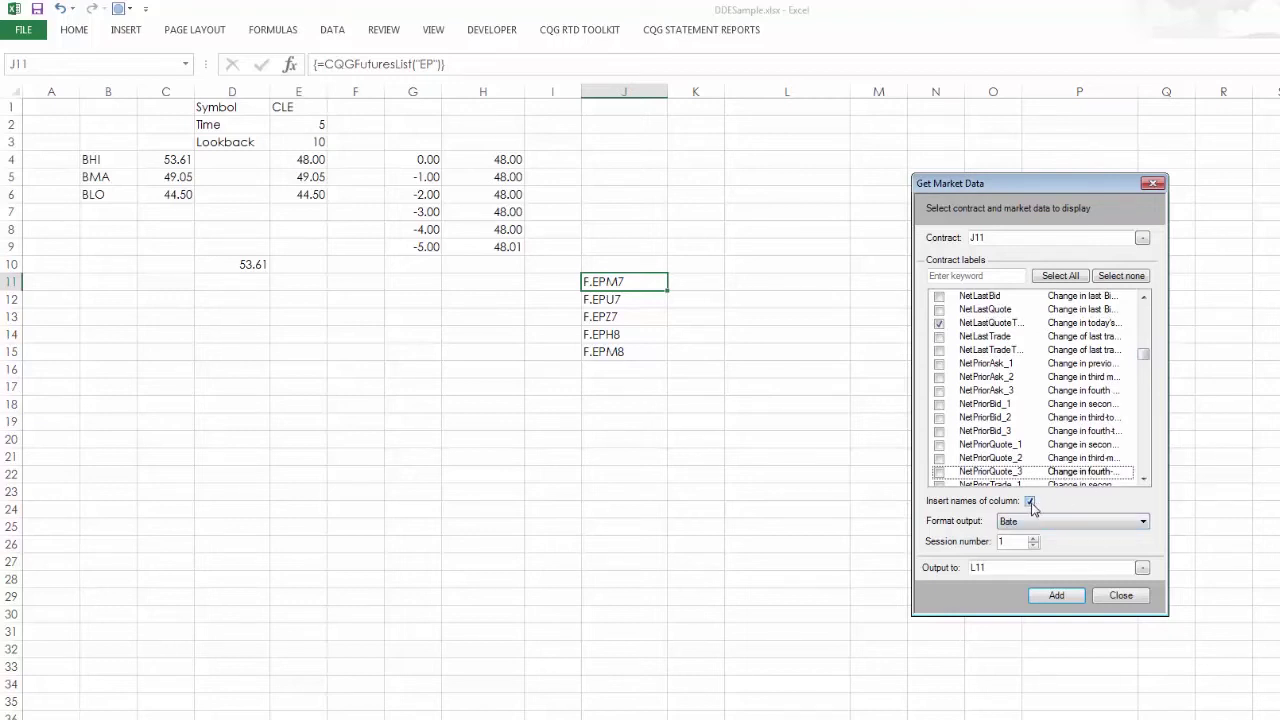
{"action": "left_click", "coordinate": [1056, 596]}
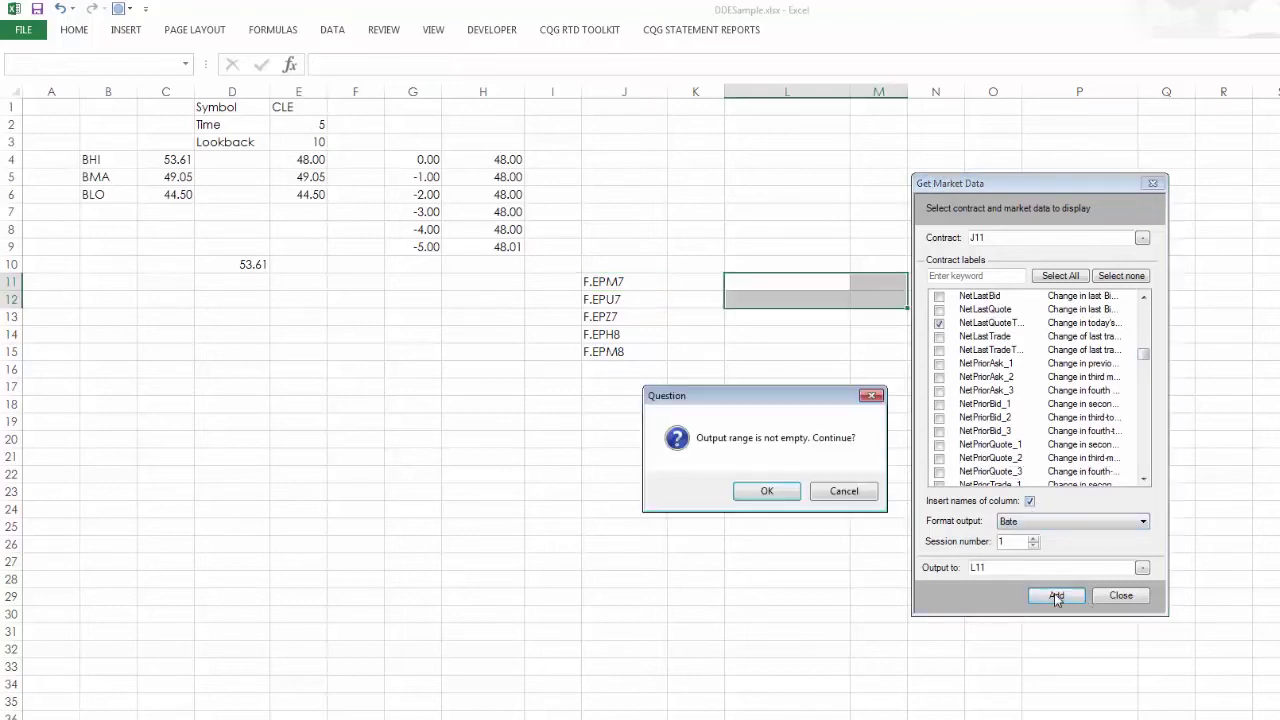
{"action": "left_click", "coordinate": [766, 496]}
{"action": "left_click_drag", "start_coordinate": [995, 186], "coordinate": [1179, 191]}
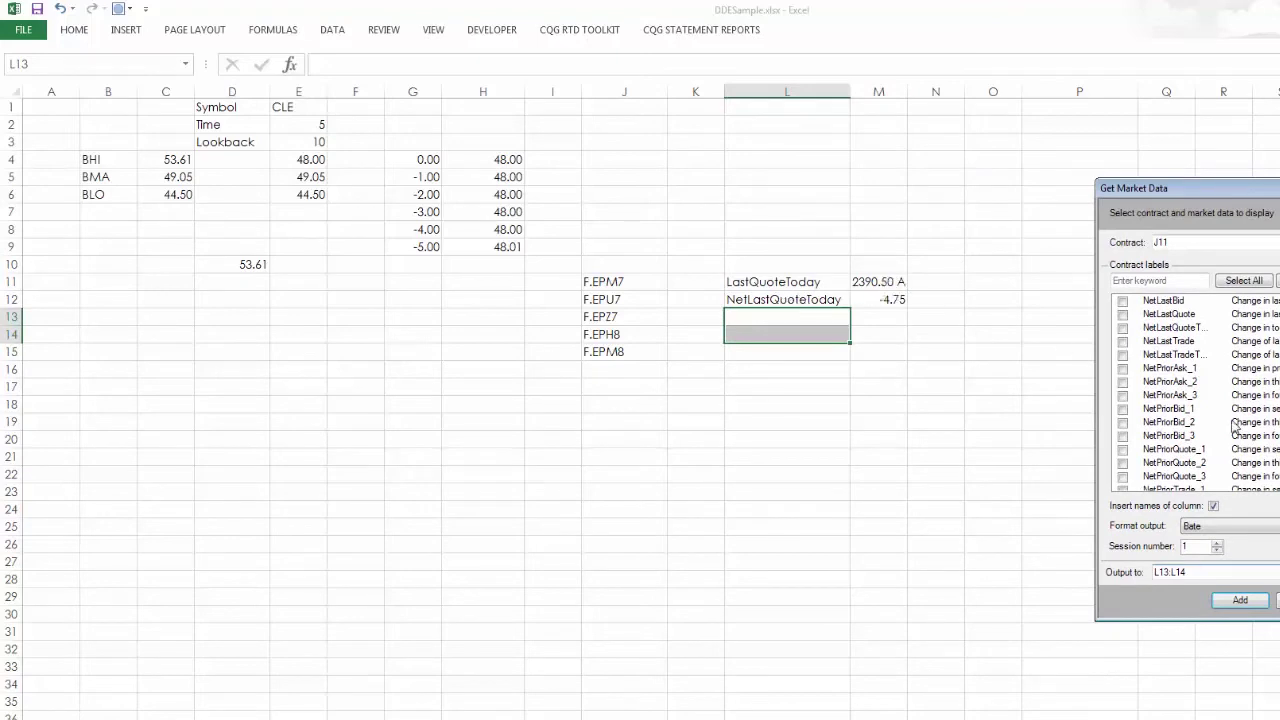
{"action": "left_click", "coordinate": [1240, 600]}
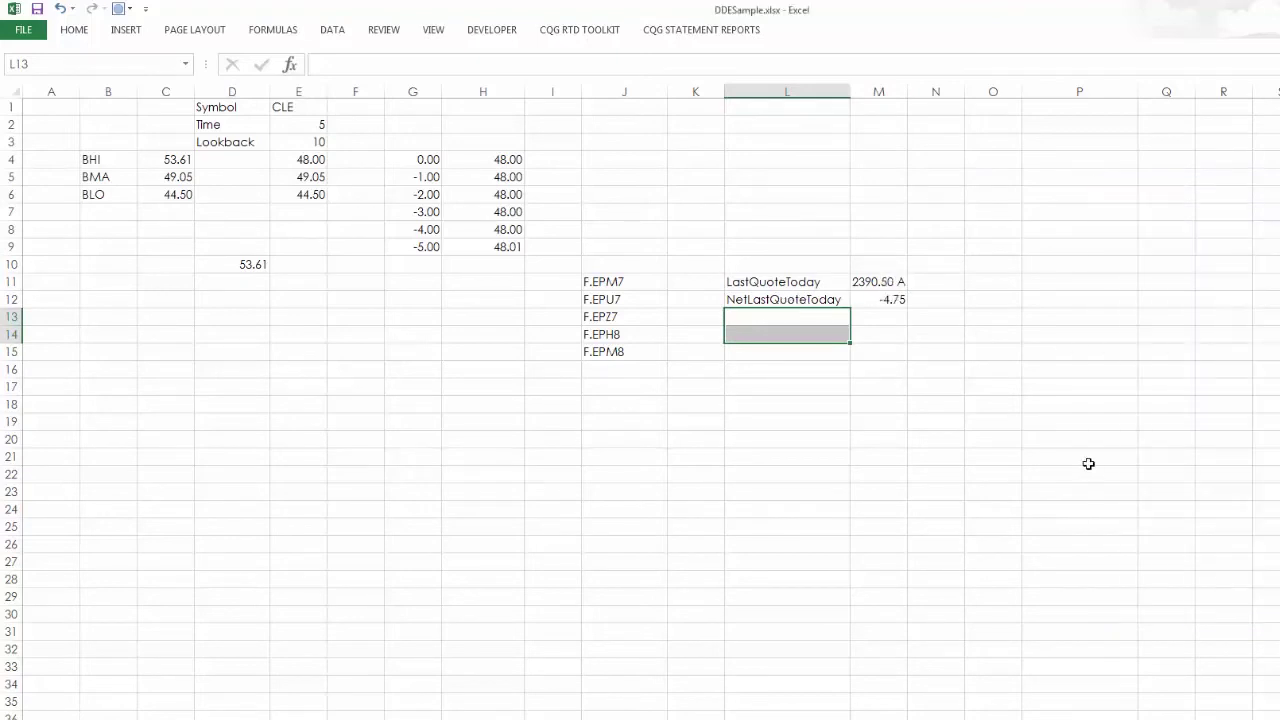
{"action": "left_click", "coordinate": [1000, 246]}
{"action": "left_click", "coordinate": [1049, 242]}
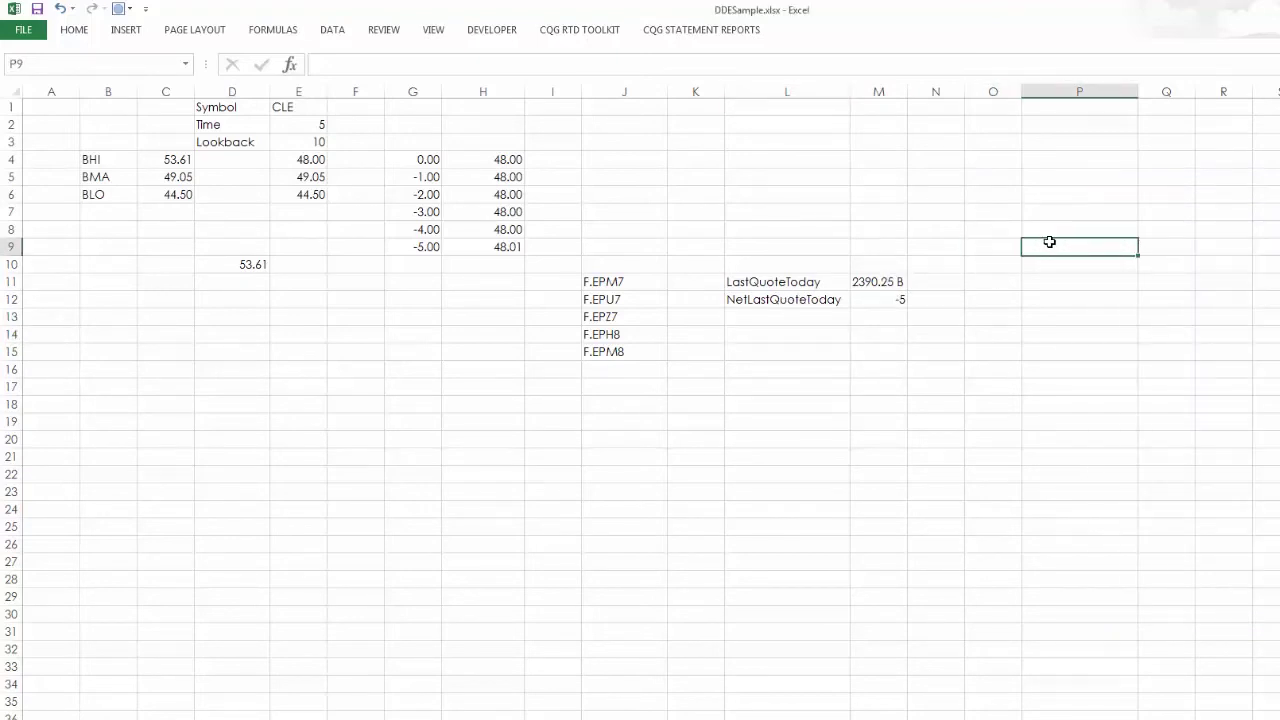
Start a CQG DOM data request using cell J11 as the contract
{"action": "left_click", "coordinate": [587, 34]}
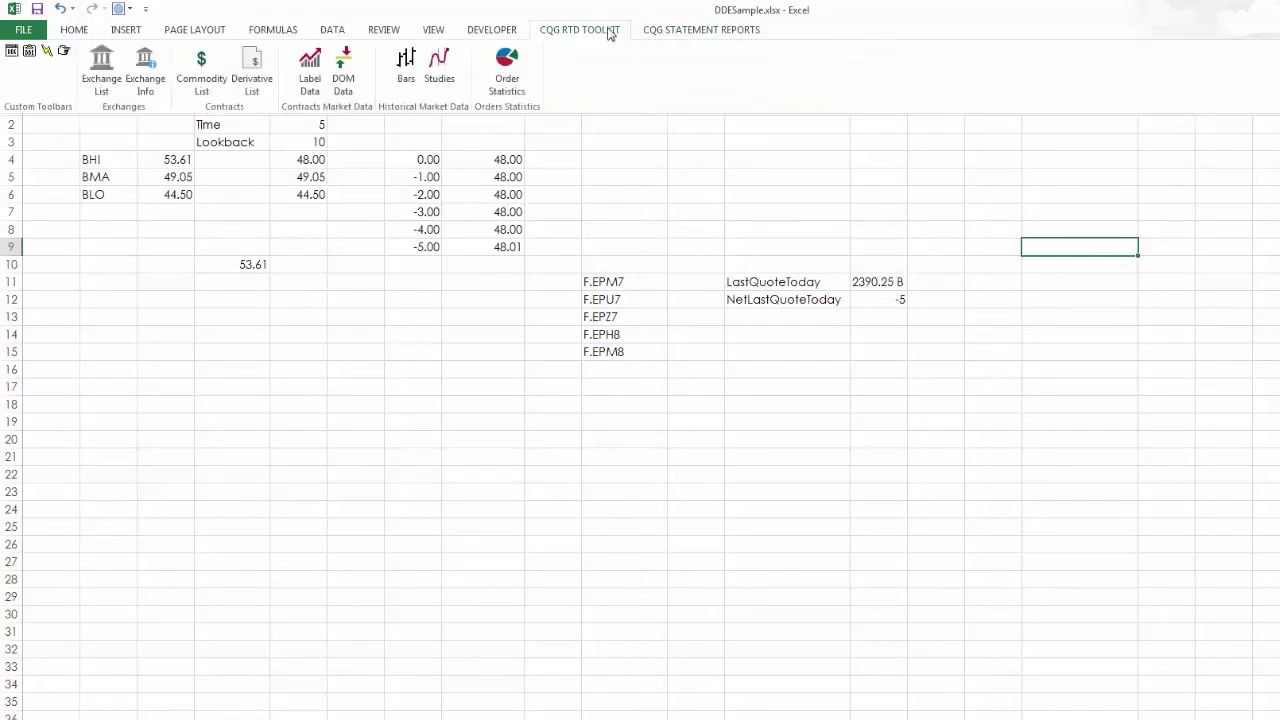
{"action": "left_click", "coordinate": [137, 84]}
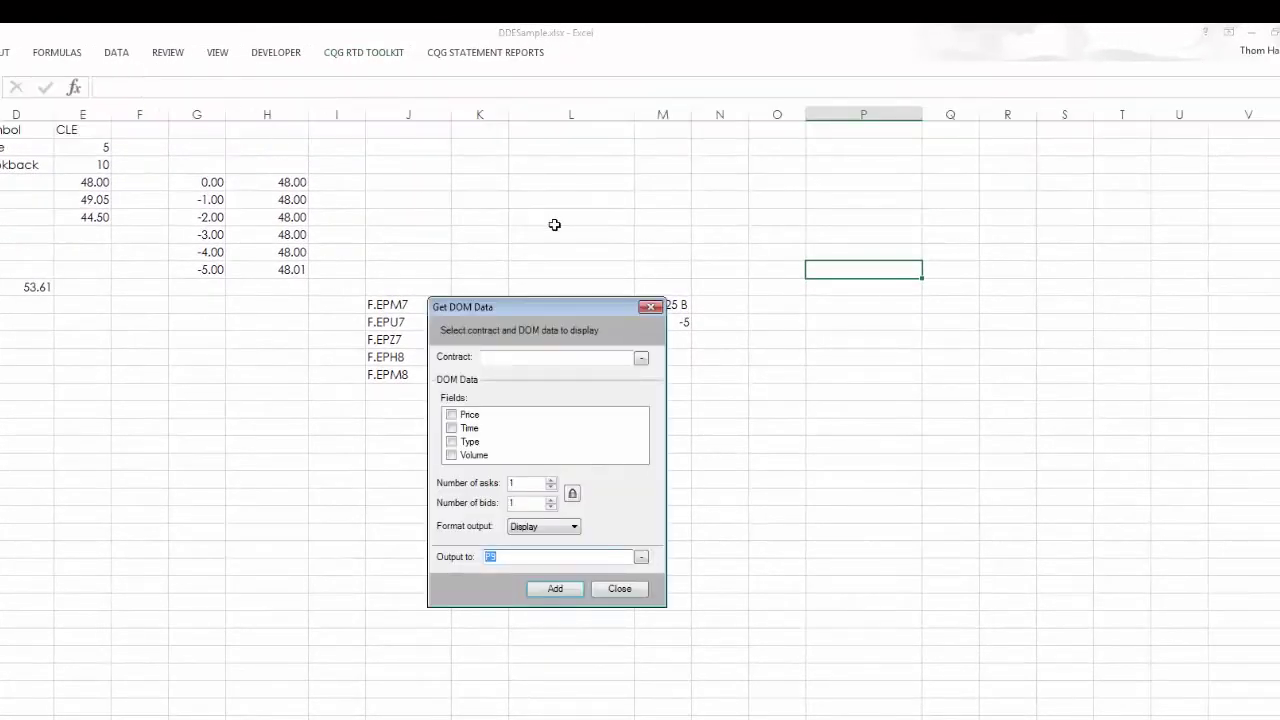
{"action": "left_click", "coordinate": [641, 359]}
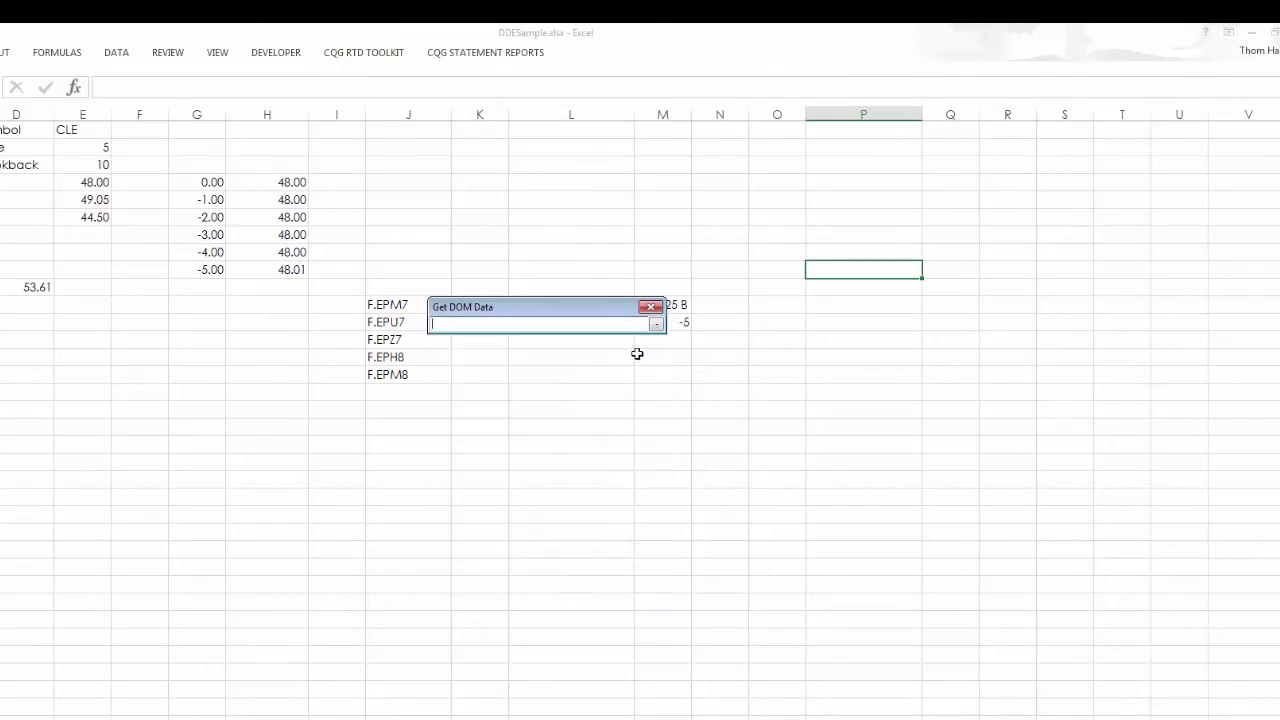
{"action": "left_click", "coordinate": [390, 300]}
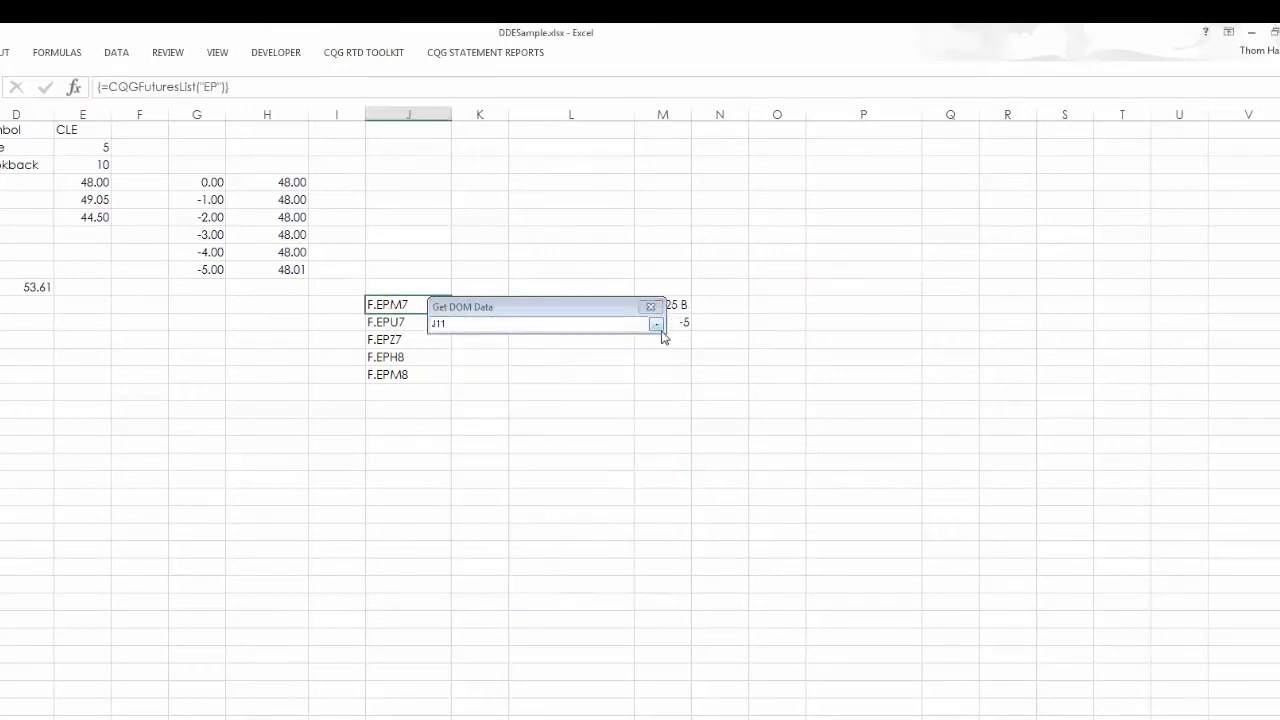
{"action": "left_click", "coordinate": [657, 324]}
Include Price, Type and Volume fields with more ask/bid levels, and write the DOM array at P9
{"action": "left_click", "coordinate": [451, 415]}
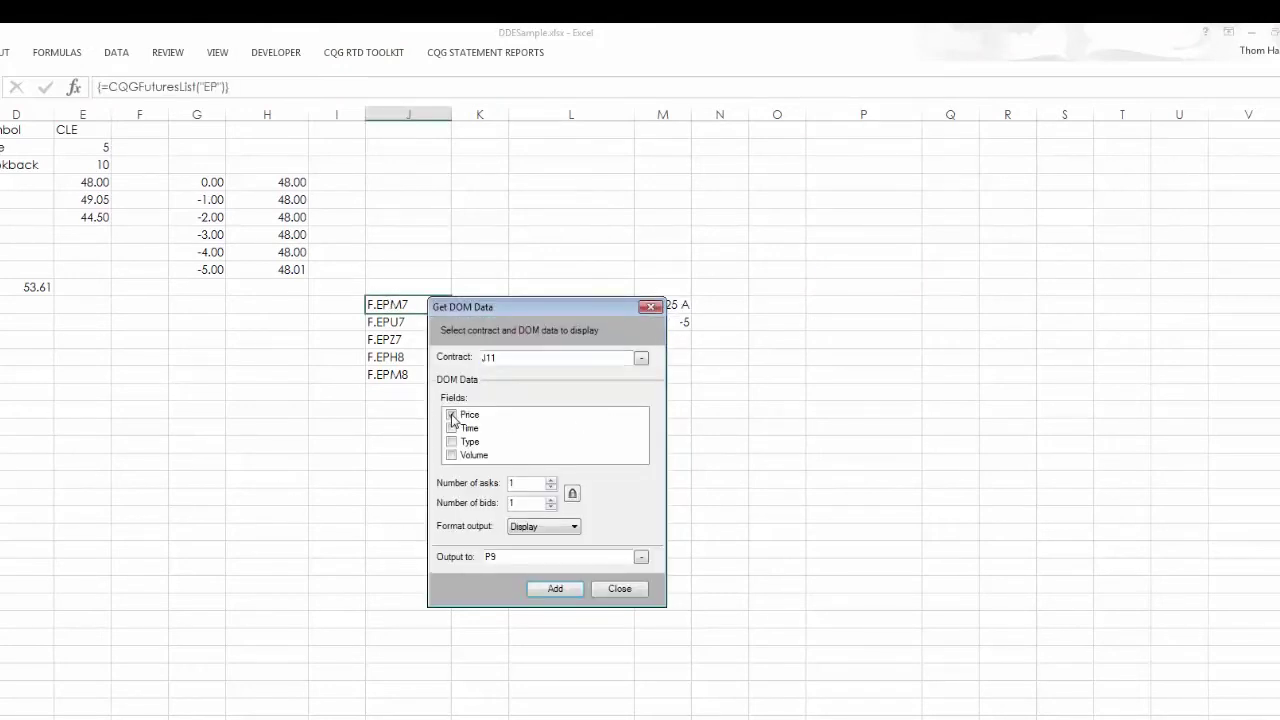
{"action": "left_click", "coordinate": [452, 442]}
{"action": "left_click", "coordinate": [451, 455]}
{"action": "left_click", "coordinate": [550, 480]}
{"action": "left_click", "coordinate": [557, 588]}
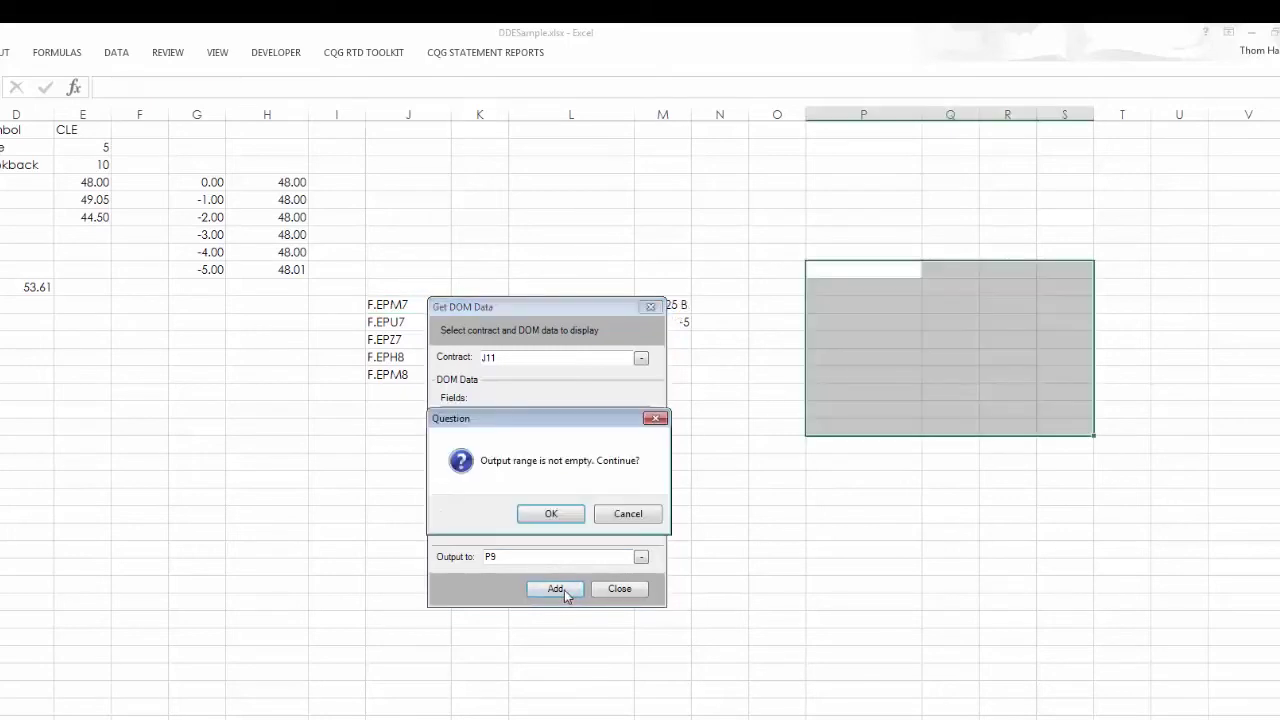
{"action": "left_click", "coordinate": [570, 516]}
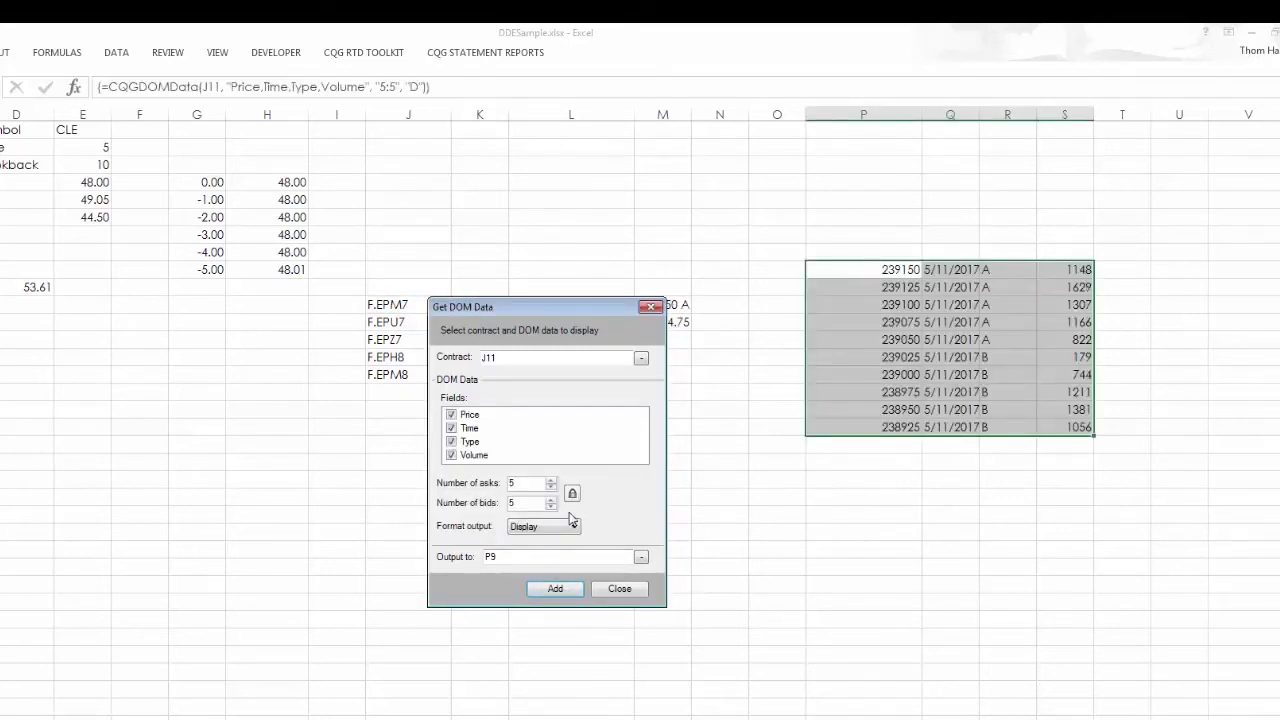
{"action": "left_click", "coordinate": [614, 589]}
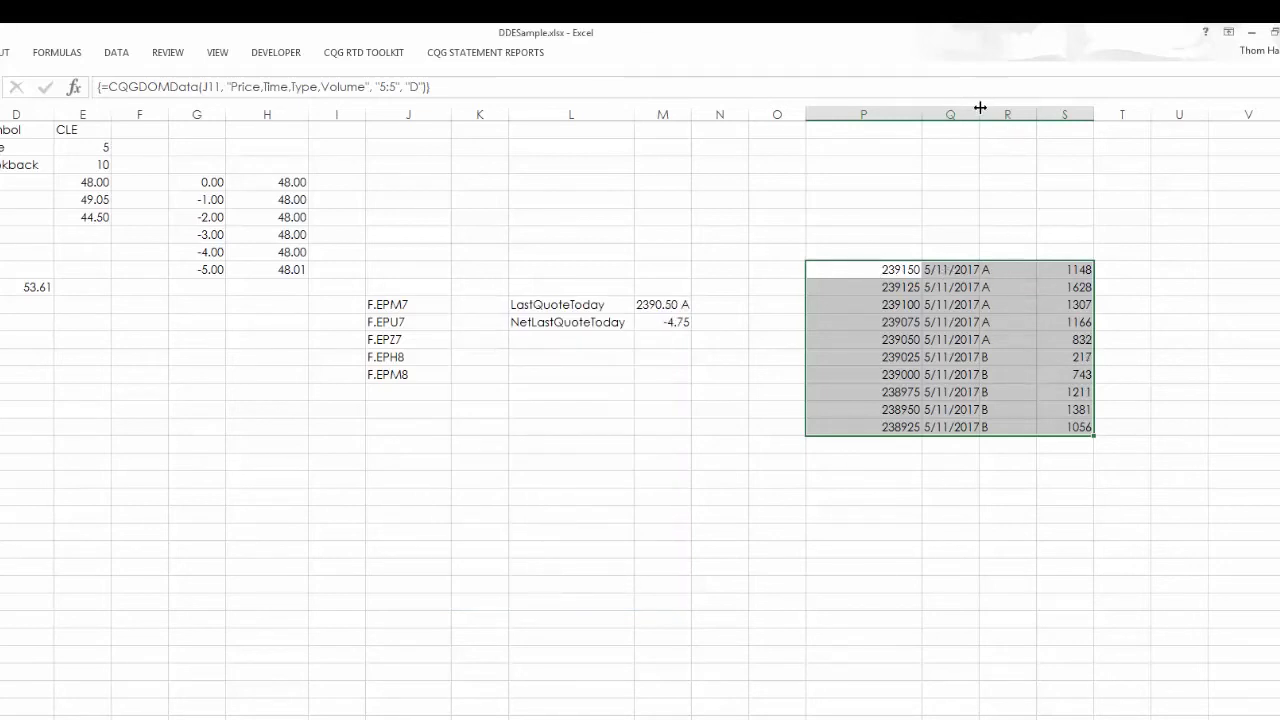
Widen column Q to show full timestamps and select G20 for the bar data
{"action": "left_click_drag", "start_coordinate": [980, 115], "coordinate": [1075, 115]}
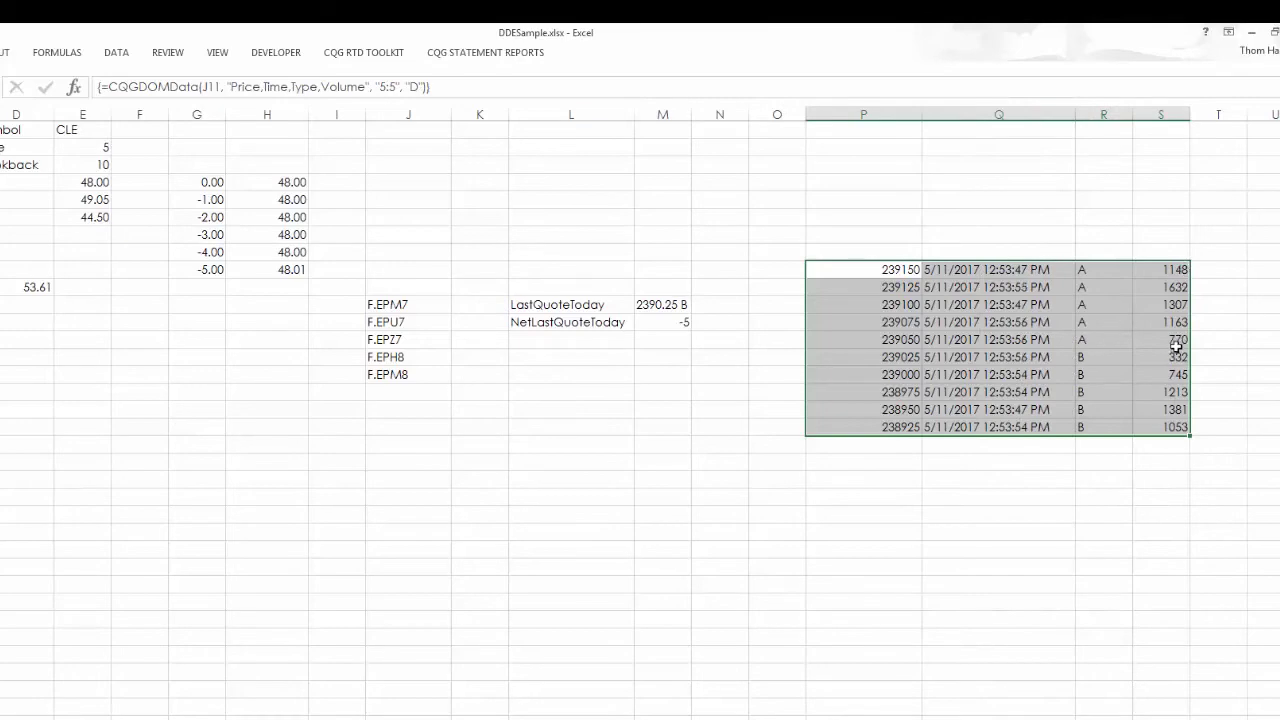
{"action": "left_click", "coordinate": [217, 463]}
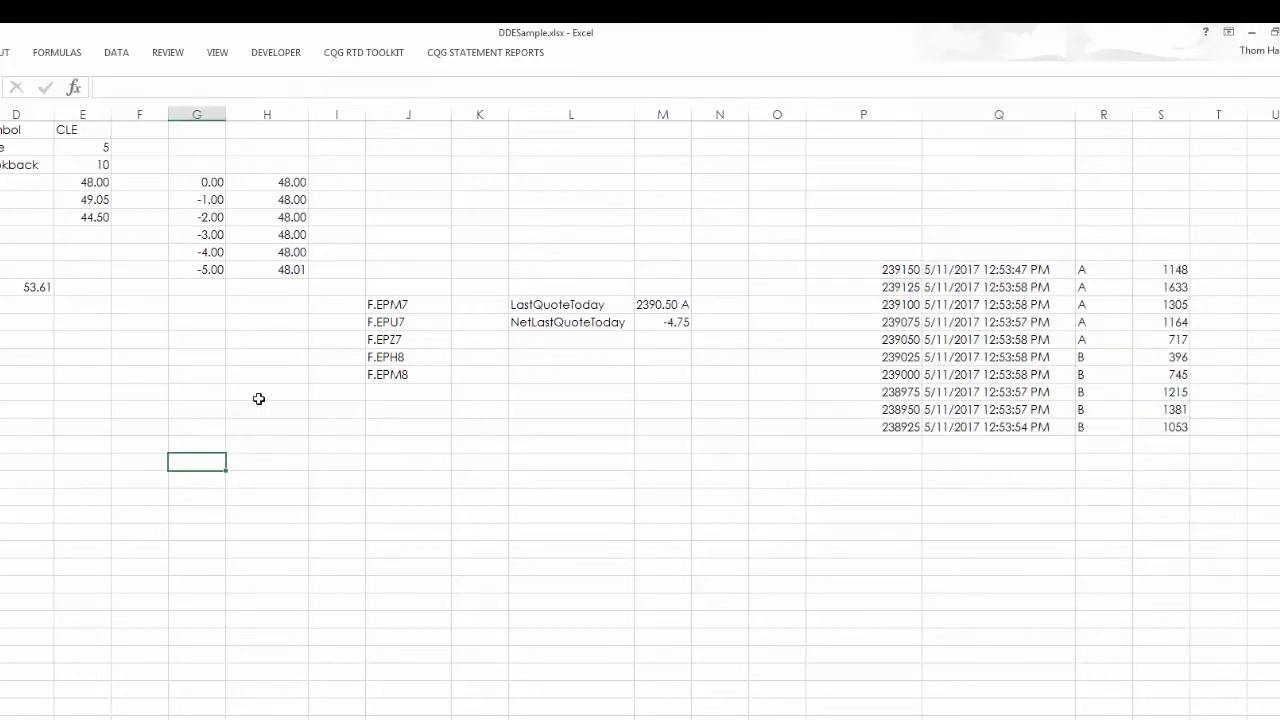
{"action": "left_click", "coordinate": [368, 52]}
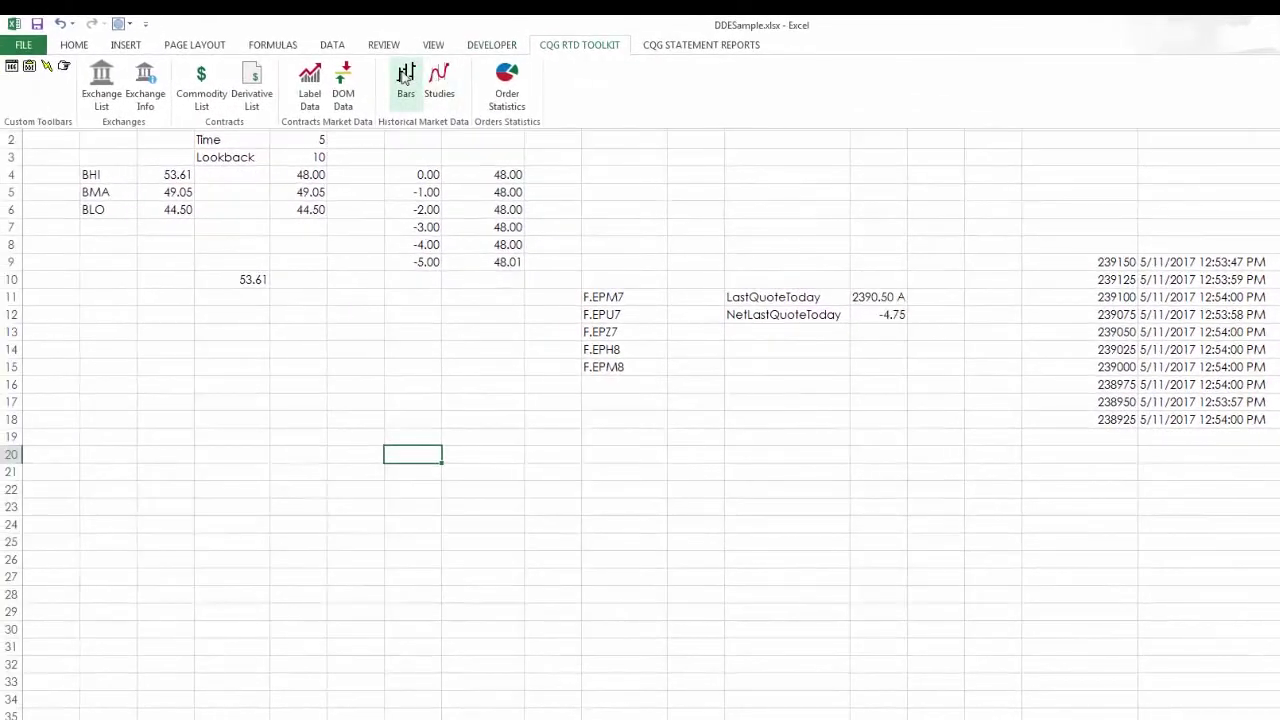
Request the last ten EP bars from the Bars setup, output starting at G20
{"action": "left_click", "coordinate": [405, 78]}
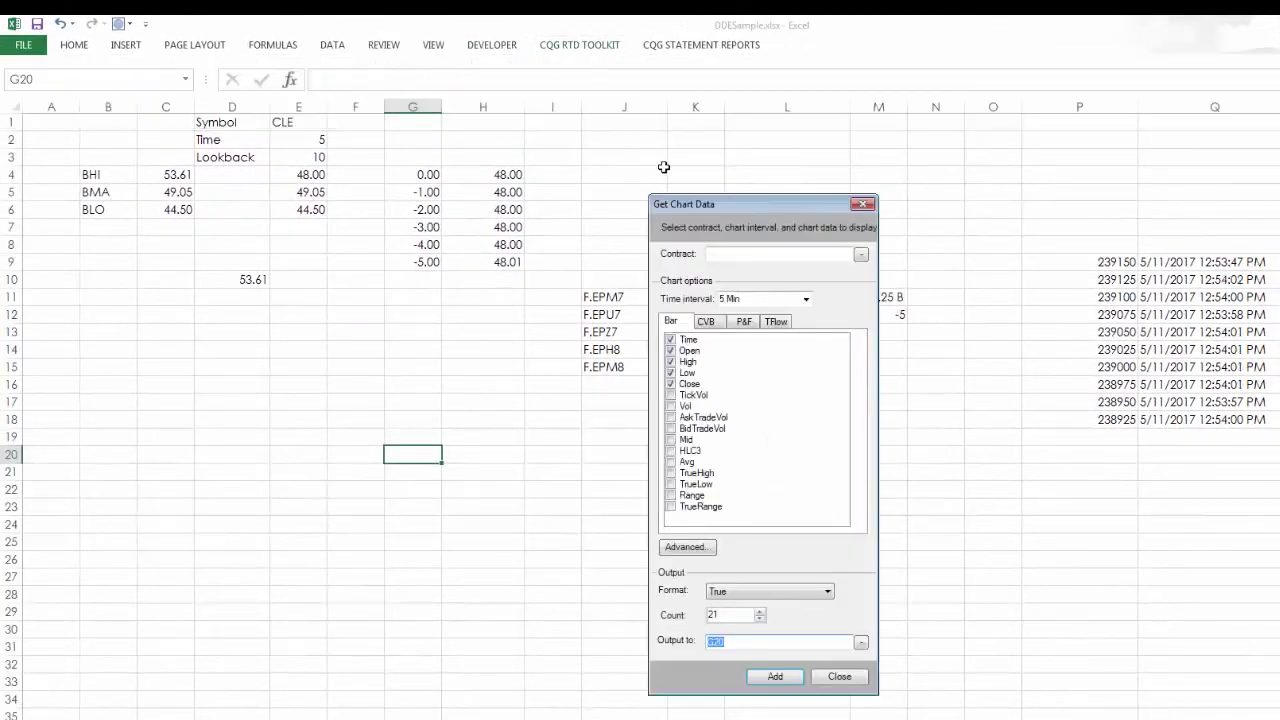
{"action": "left_click", "coordinate": [829, 254]}
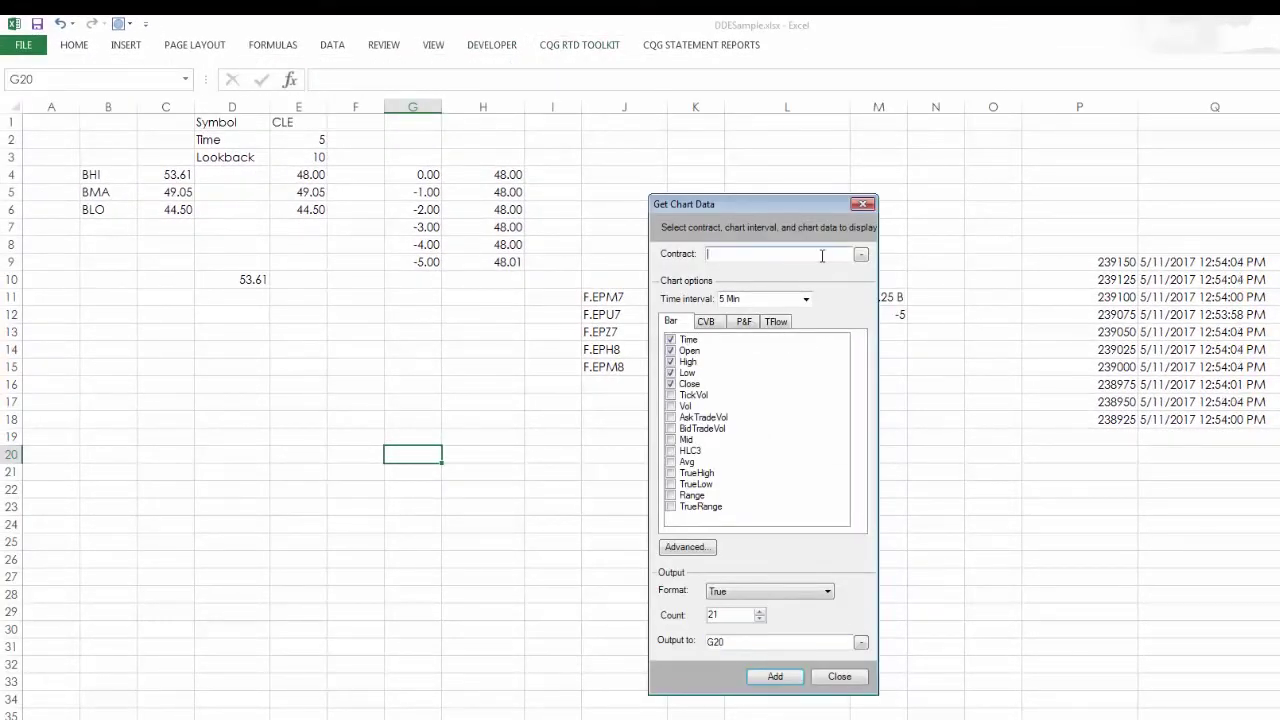
{"action": "type", "text": "\"EP\""}
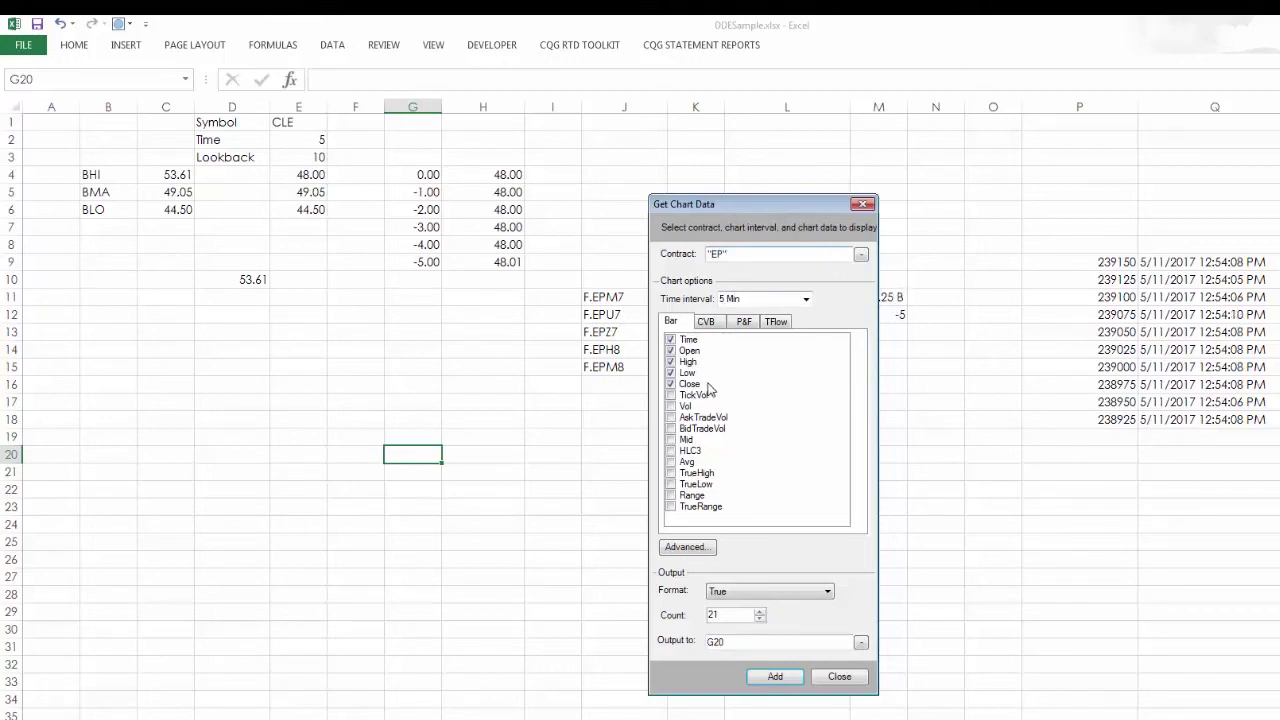
{"action": "double_click", "coordinate": [760, 620]}
{"action": "double_click", "coordinate": [760, 620]}
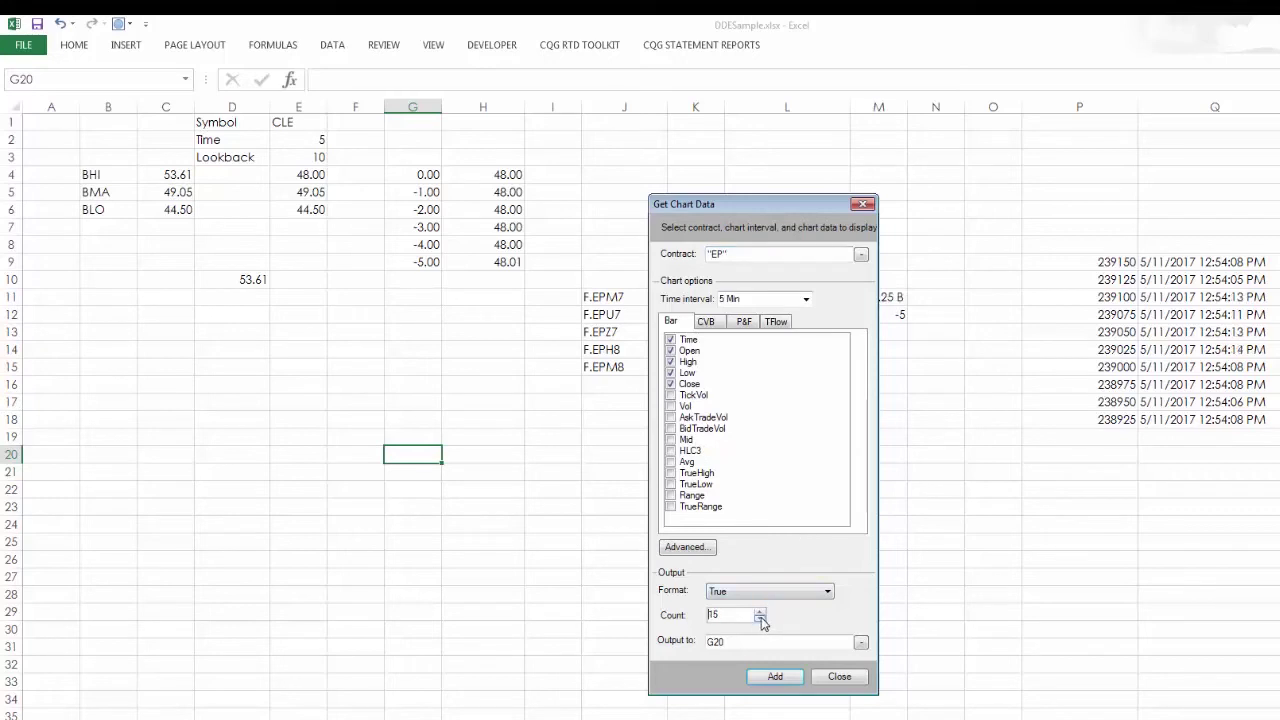
{"action": "double_click", "coordinate": [760, 620]}
{"action": "double_click", "coordinate": [760, 620]}
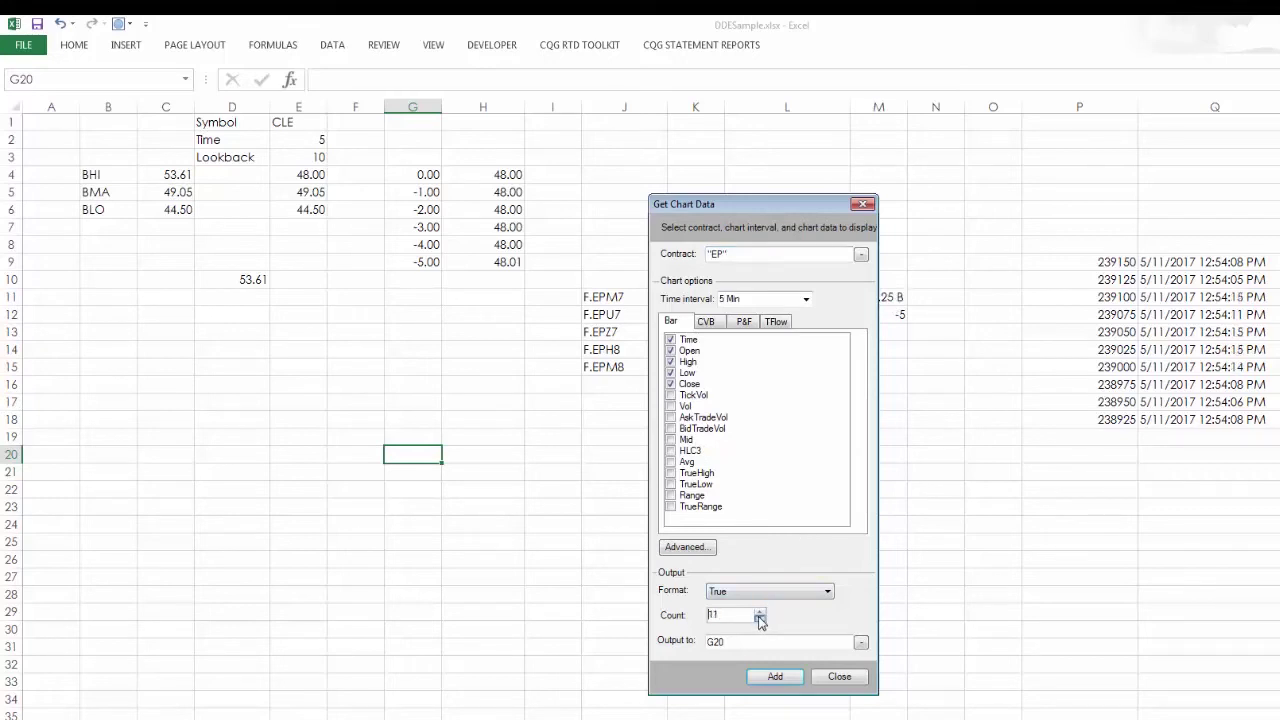
{"action": "left_click", "coordinate": [775, 677]}
{"action": "left_click", "coordinate": [840, 678]}
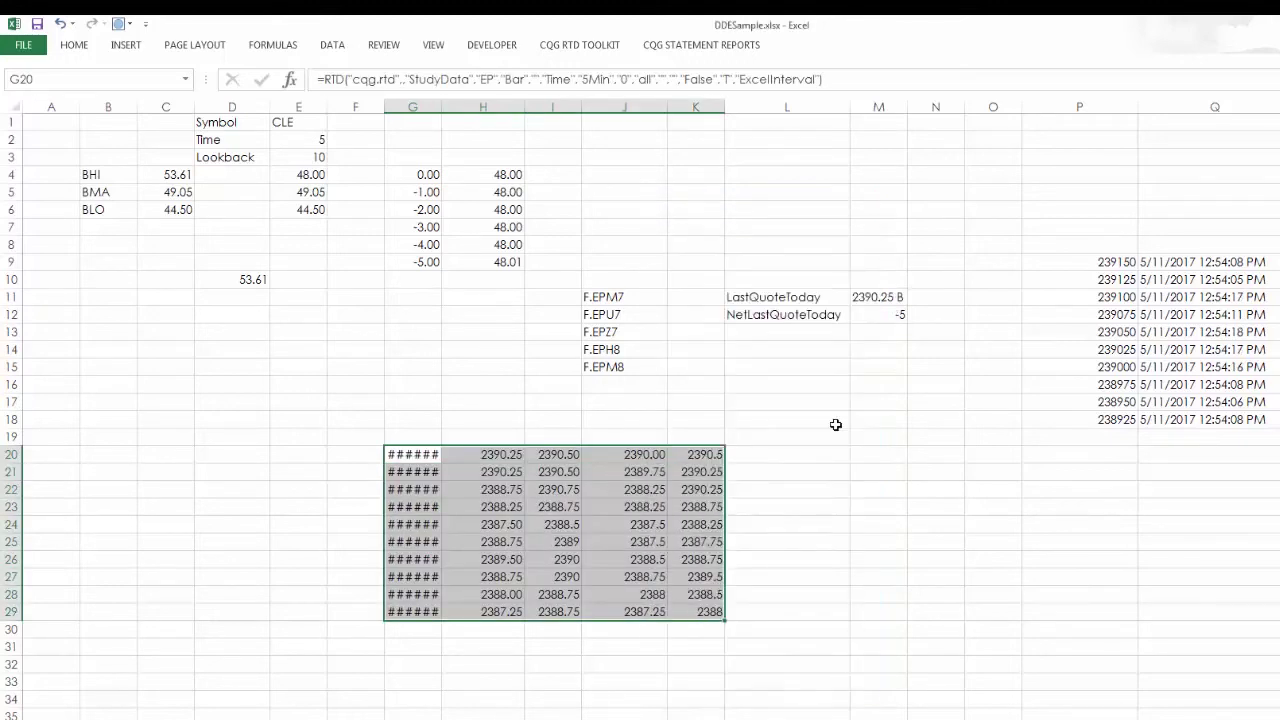
Widen column G for the dates, review the G20:K20 bar formulas, and select M20
{"action": "left_click_drag", "start_coordinate": [442, 104], "coordinate": [500, 104]}
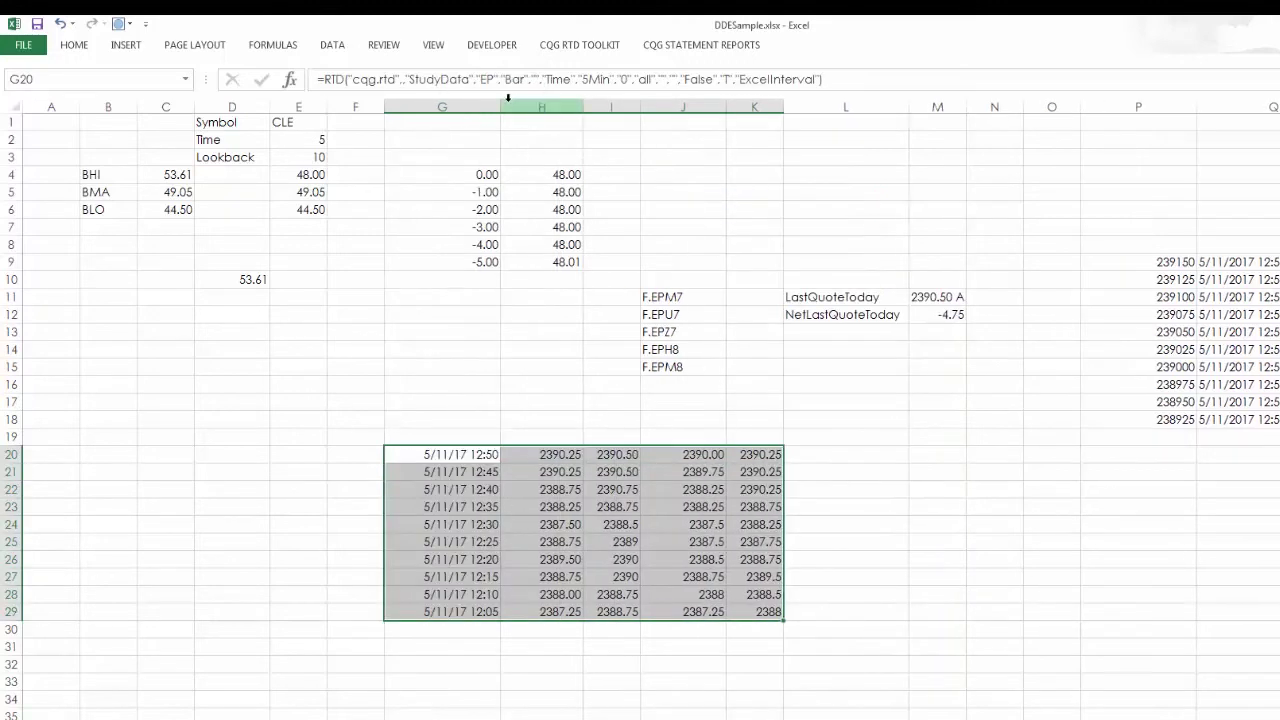
{"action": "left_click", "coordinate": [460, 457]}
{"action": "left_click", "coordinate": [549, 457]}
{"action": "left_click", "coordinate": [610, 456]}
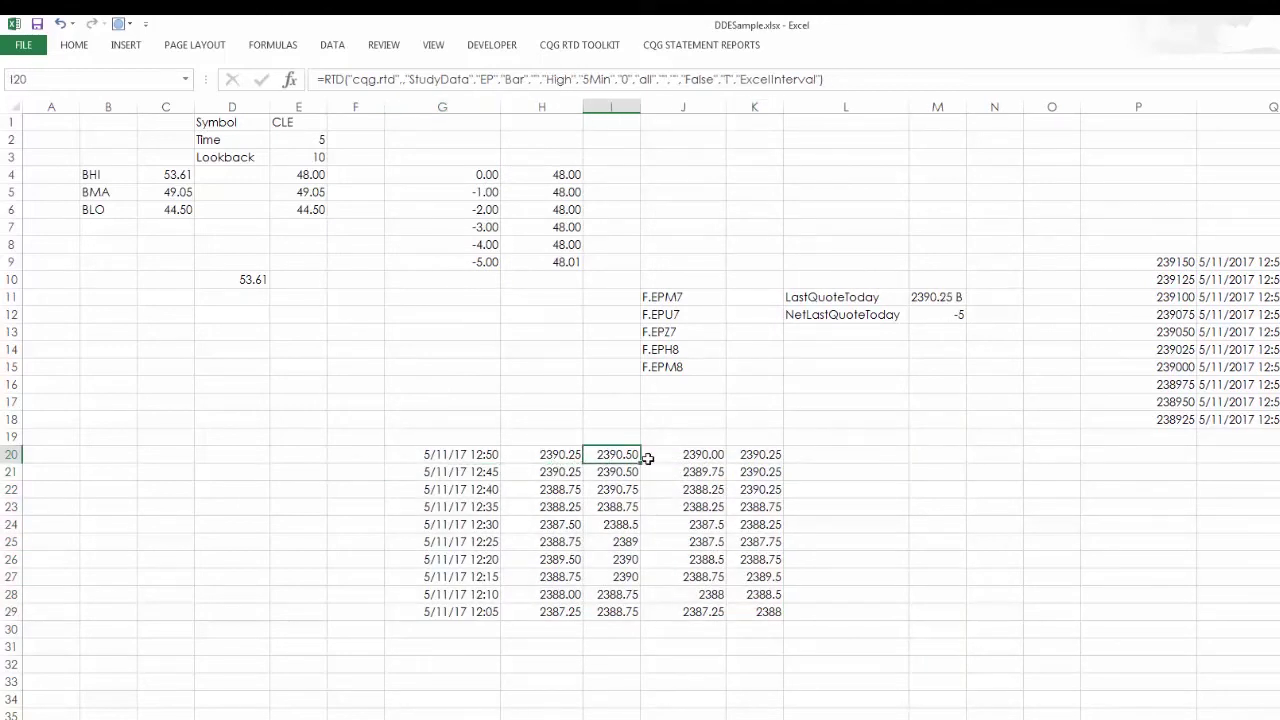
{"action": "left_click", "coordinate": [690, 456]}
{"action": "left_click", "coordinate": [761, 455]}
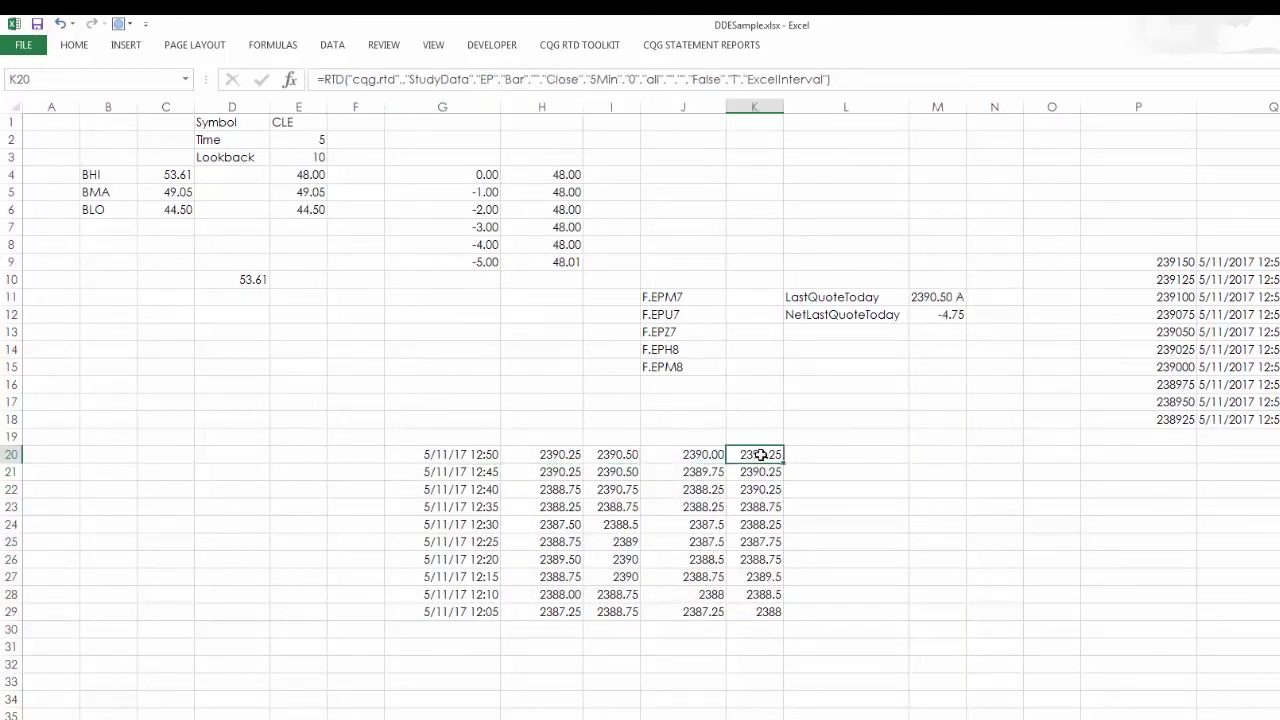
{"action": "left_click", "coordinate": [924, 458]}
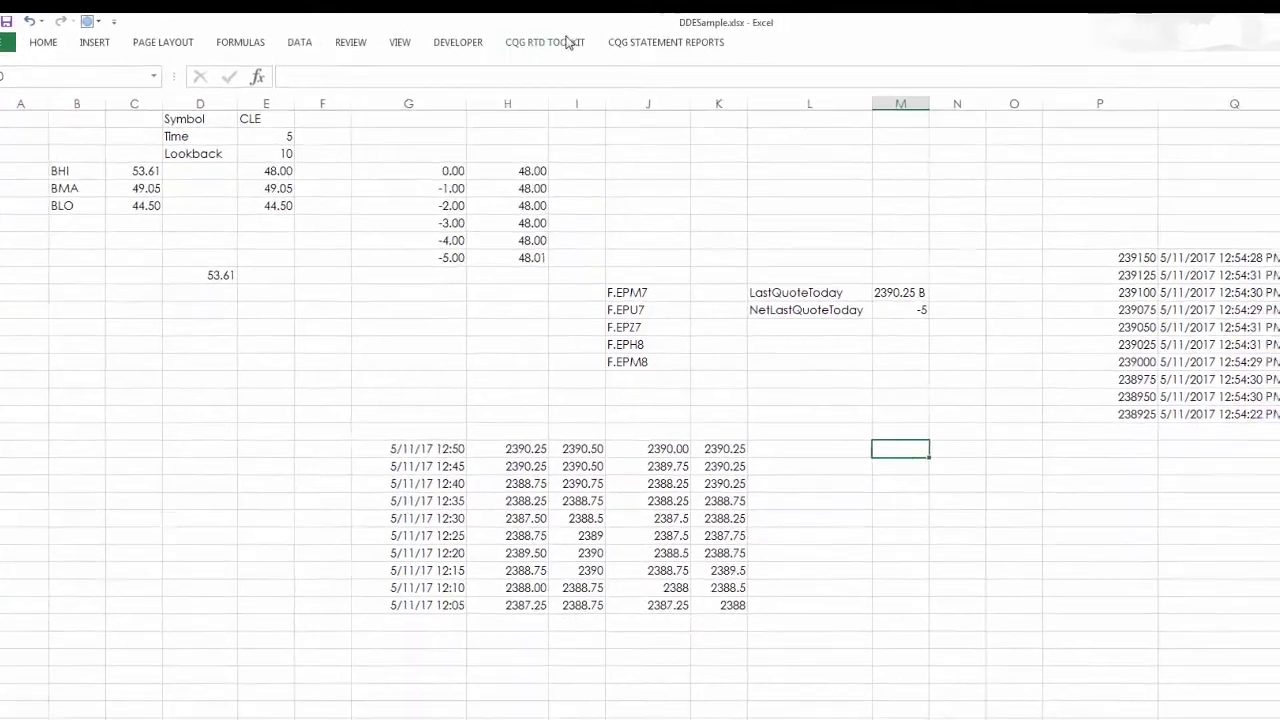
{"action": "left_click", "coordinate": [579, 44]}
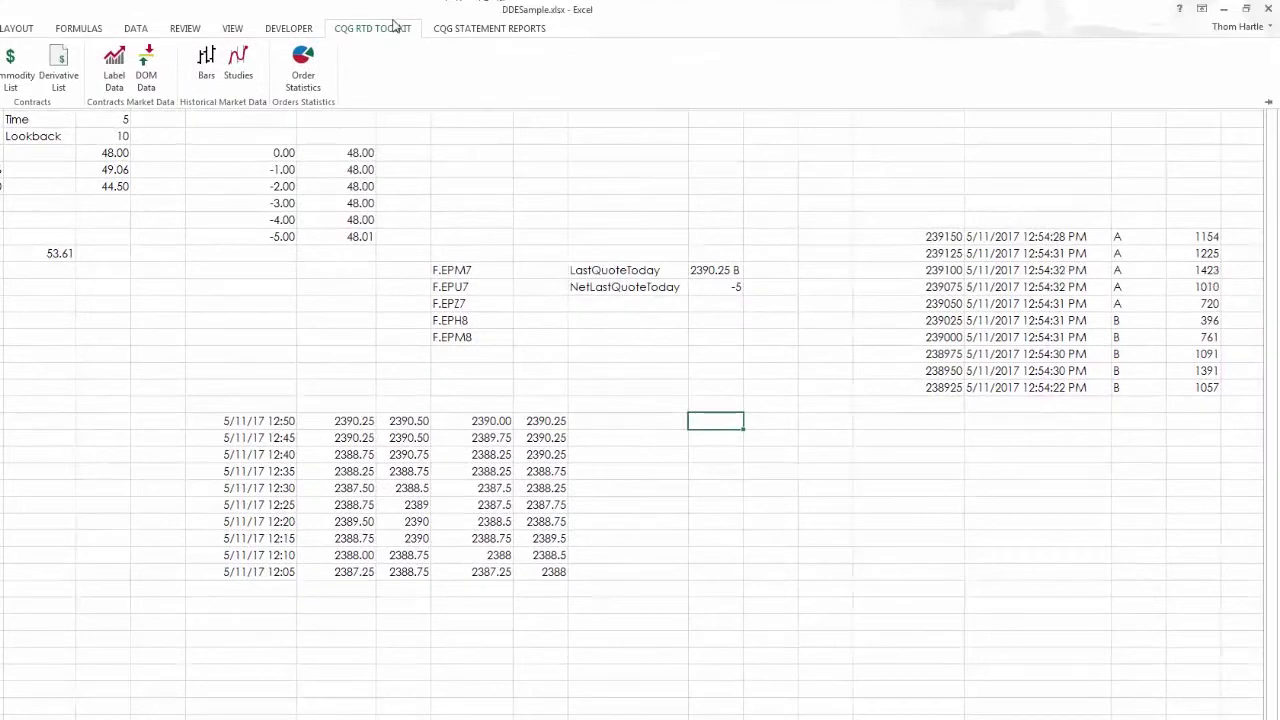
Request ten EP MA Simple 21 study values from the Studies setup, output at M20
{"action": "left_click", "coordinate": [238, 62]}
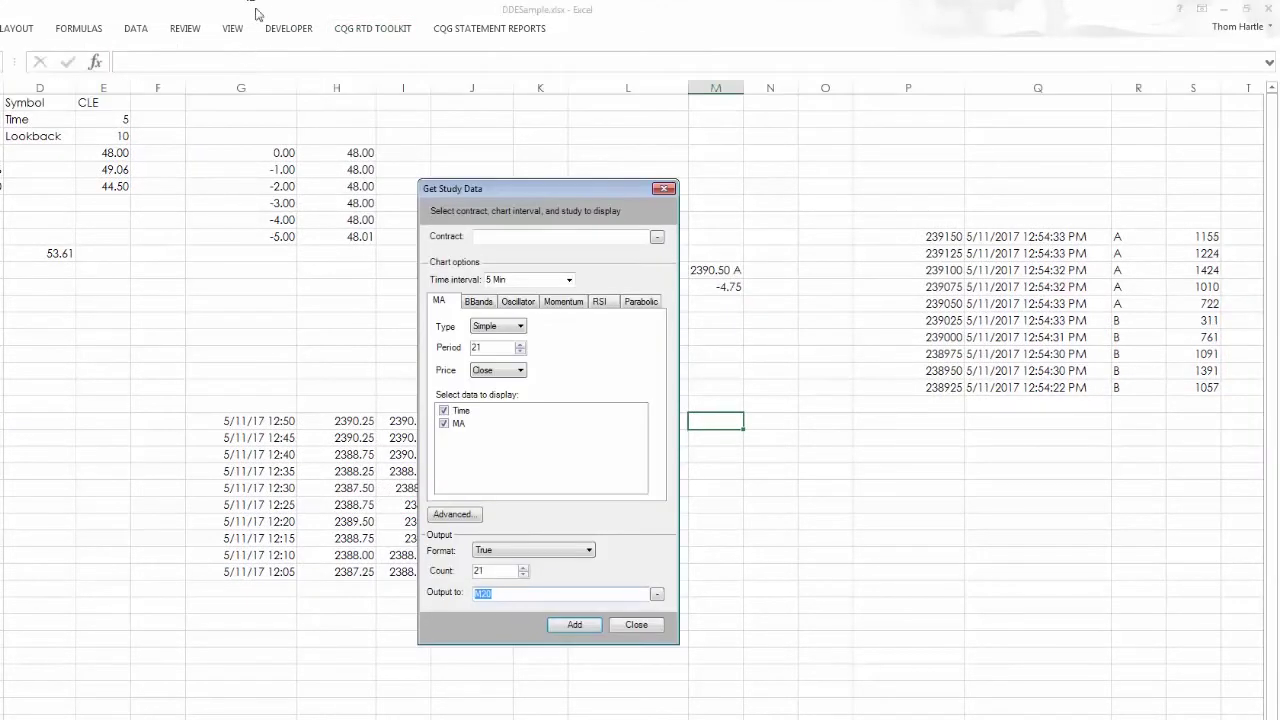
{"action": "left_click_drag", "start_coordinate": [513, 193], "coordinate": [785, 237]}
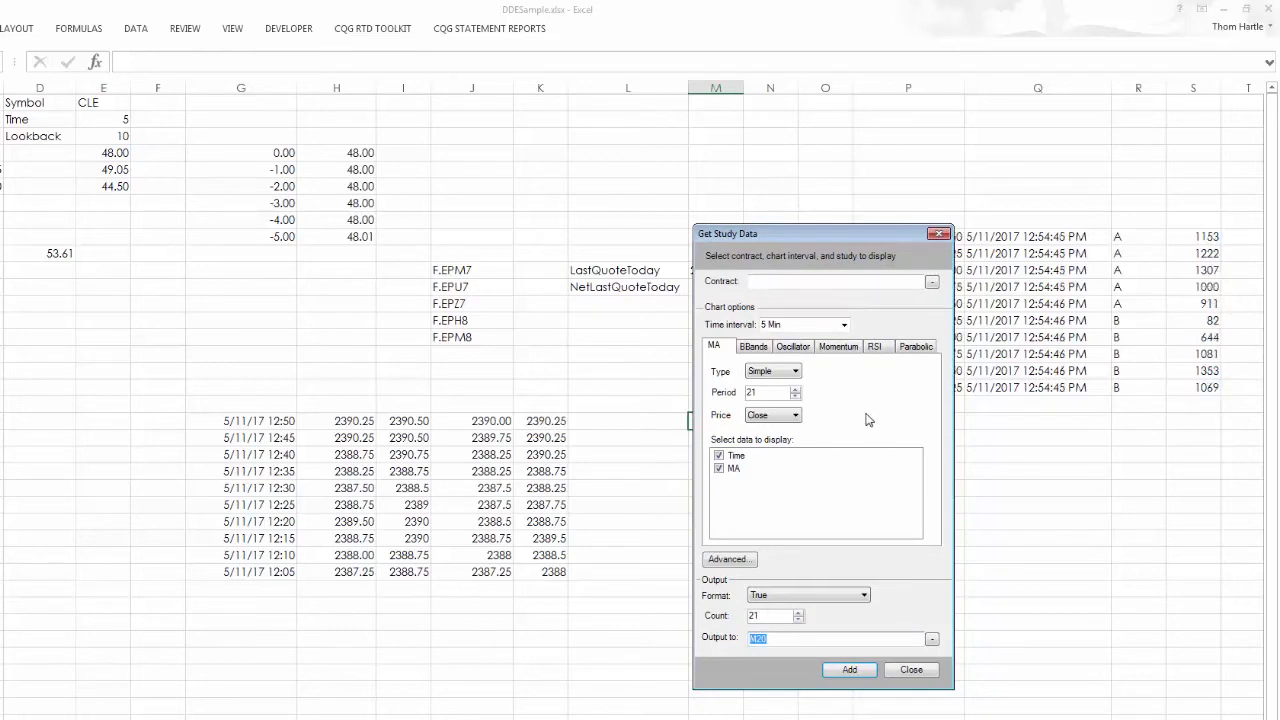
{"action": "left_click", "coordinate": [762, 281]}
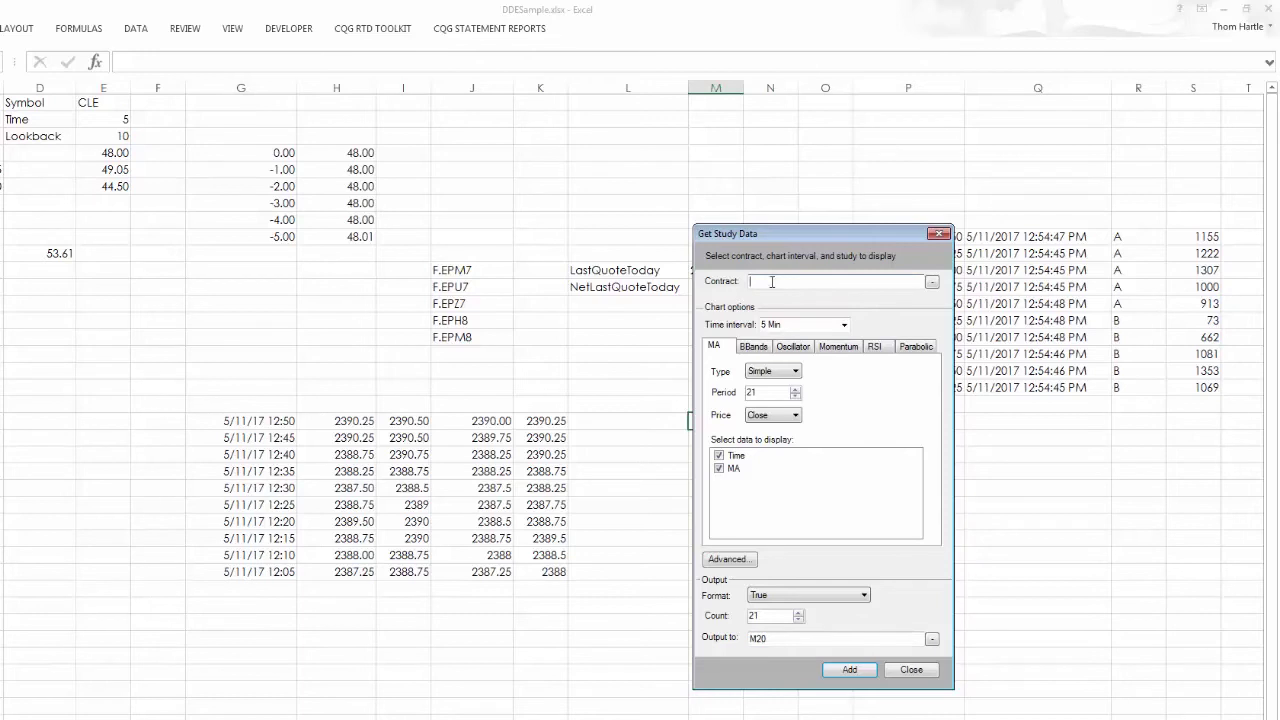
{"action": "type", "text": "EP"}
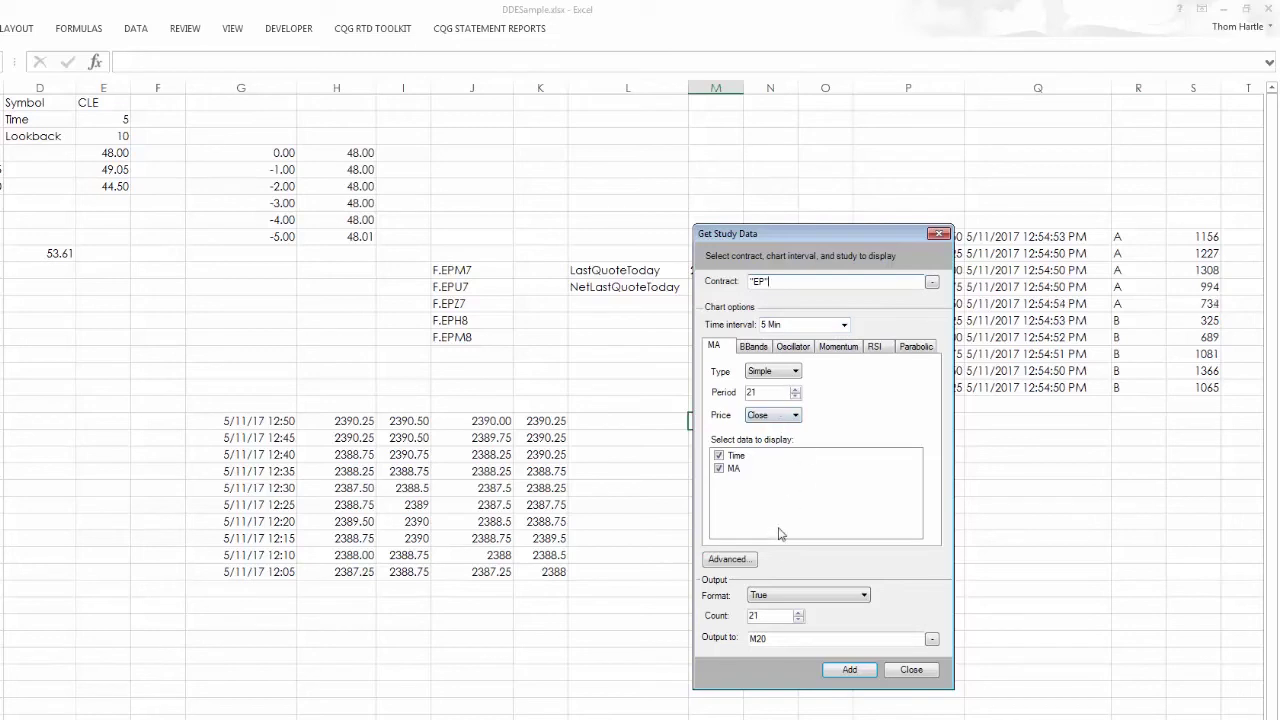
{"action": "double_click", "coordinate": [766, 619]}
{"action": "type", "text": "10"}
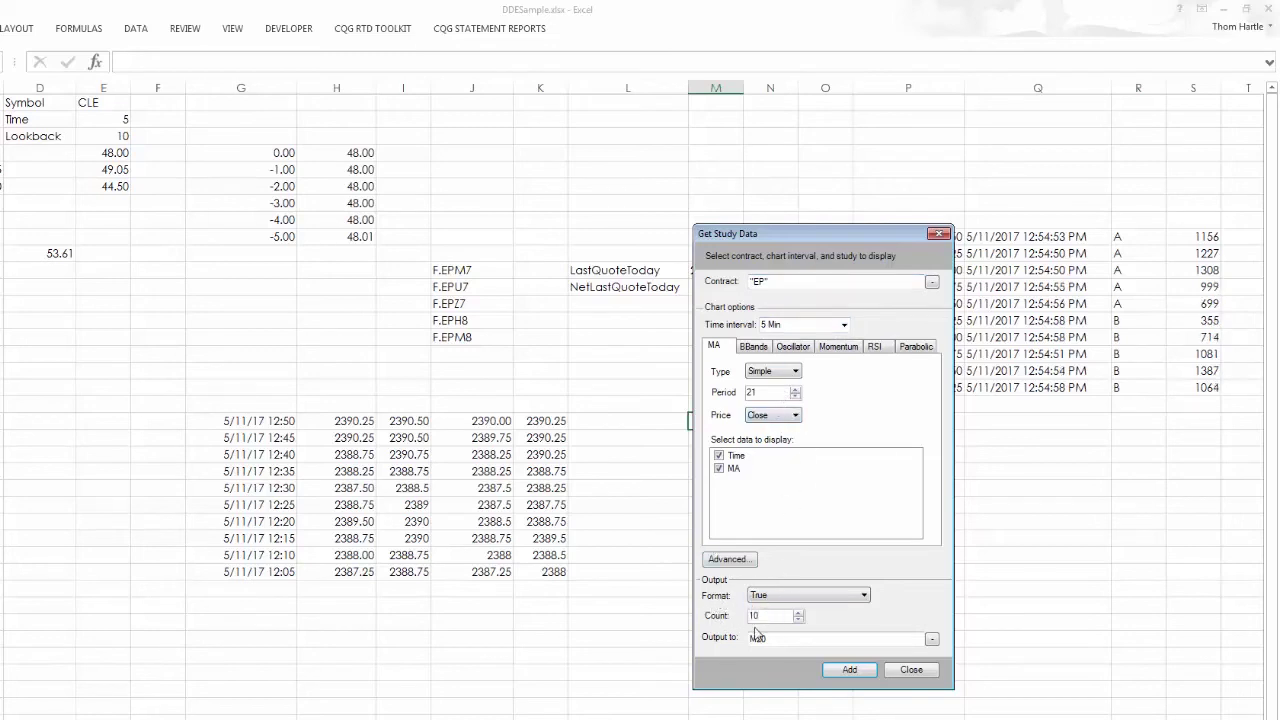
{"action": "left_click_drag", "start_coordinate": [828, 238], "coordinate": [1065, 266]}
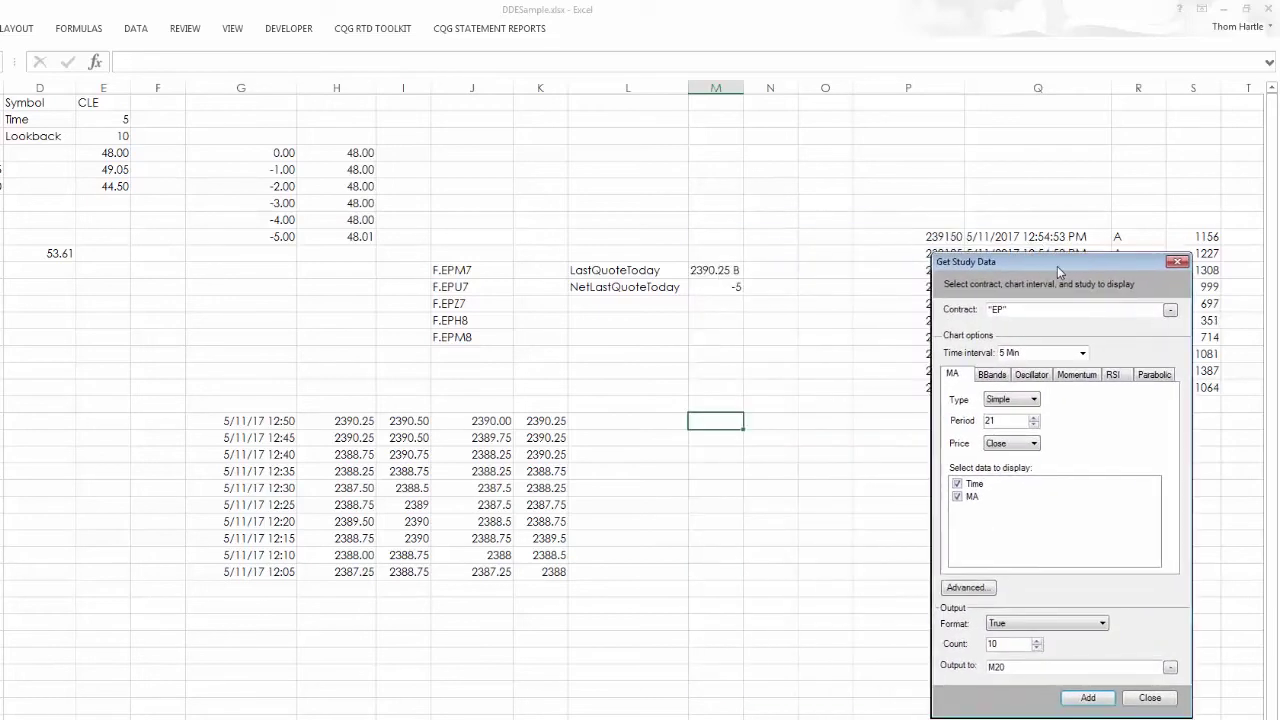
{"action": "left_click", "coordinate": [1086, 700]}
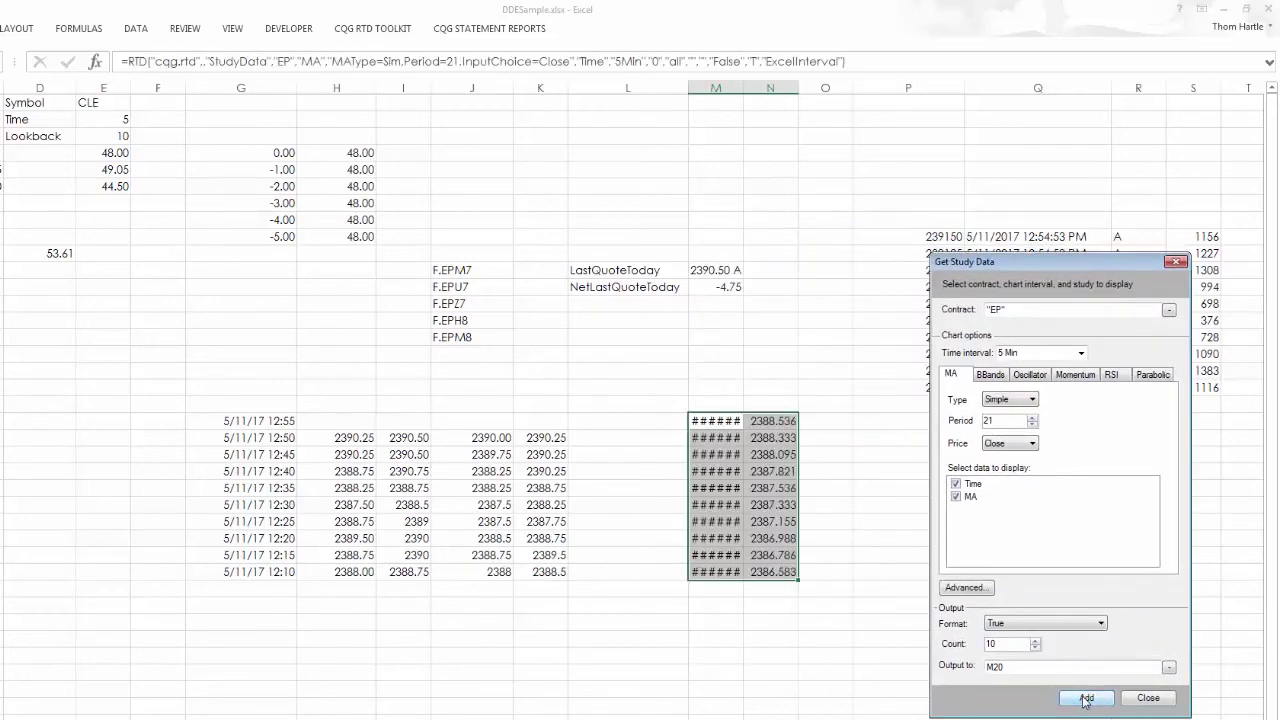
{"action": "left_click", "coordinate": [1147, 698]}
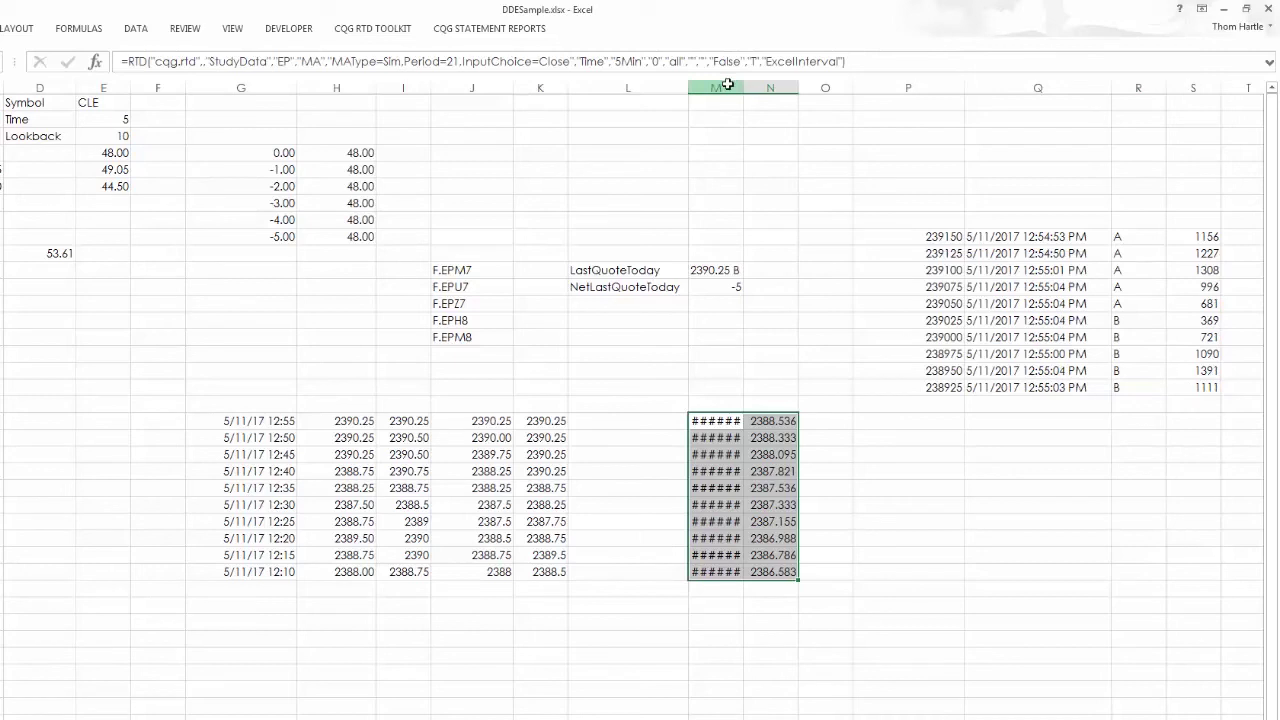
Widen column M so the dates show and inspect the moving-average formula in N20
{"action": "left_click", "coordinate": [725, 88]}
{"action": "left_click_drag", "start_coordinate": [744, 88], "coordinate": [786, 91]}
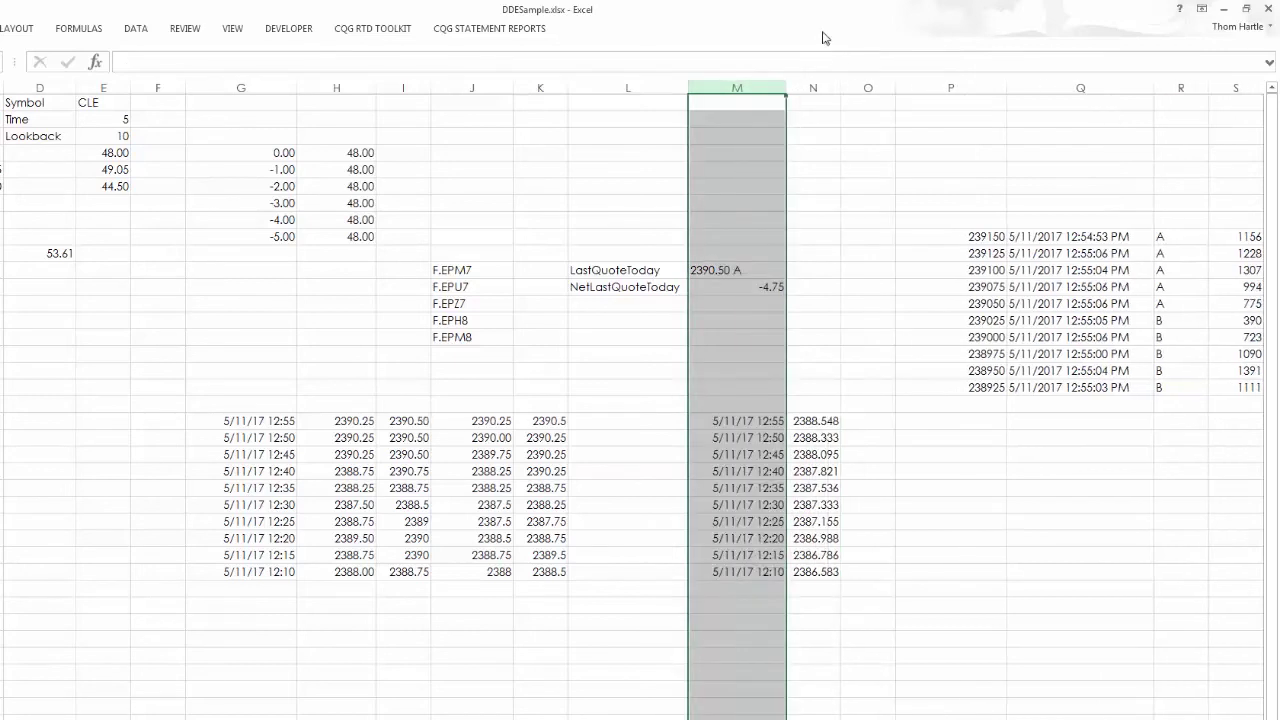
{"action": "left_click", "coordinate": [813, 421]}
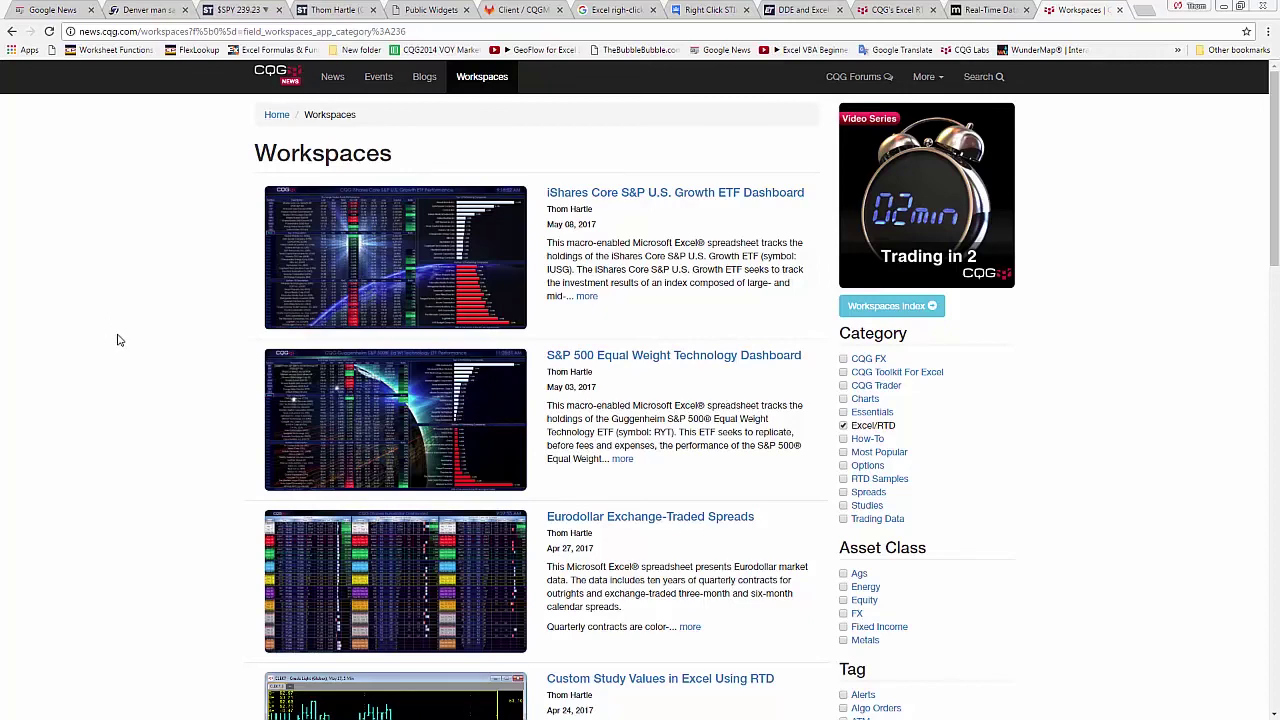
Browse the Excel/RTD workspaces list and add the Options category filter
{"action": "scroll", "coordinate": [115, 339], "scroll_direction": "down", "scroll_amount": 3}
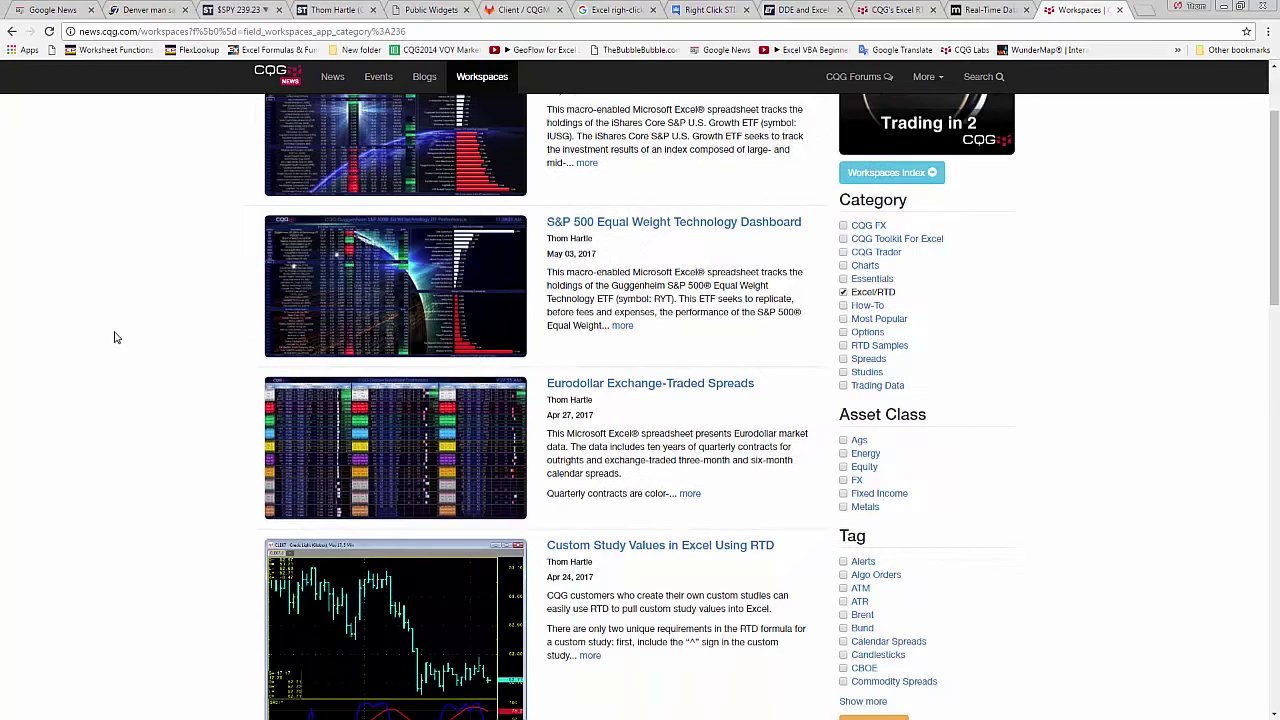
{"action": "scroll", "coordinate": [115, 337], "scroll_direction": "down", "scroll_amount": 5}
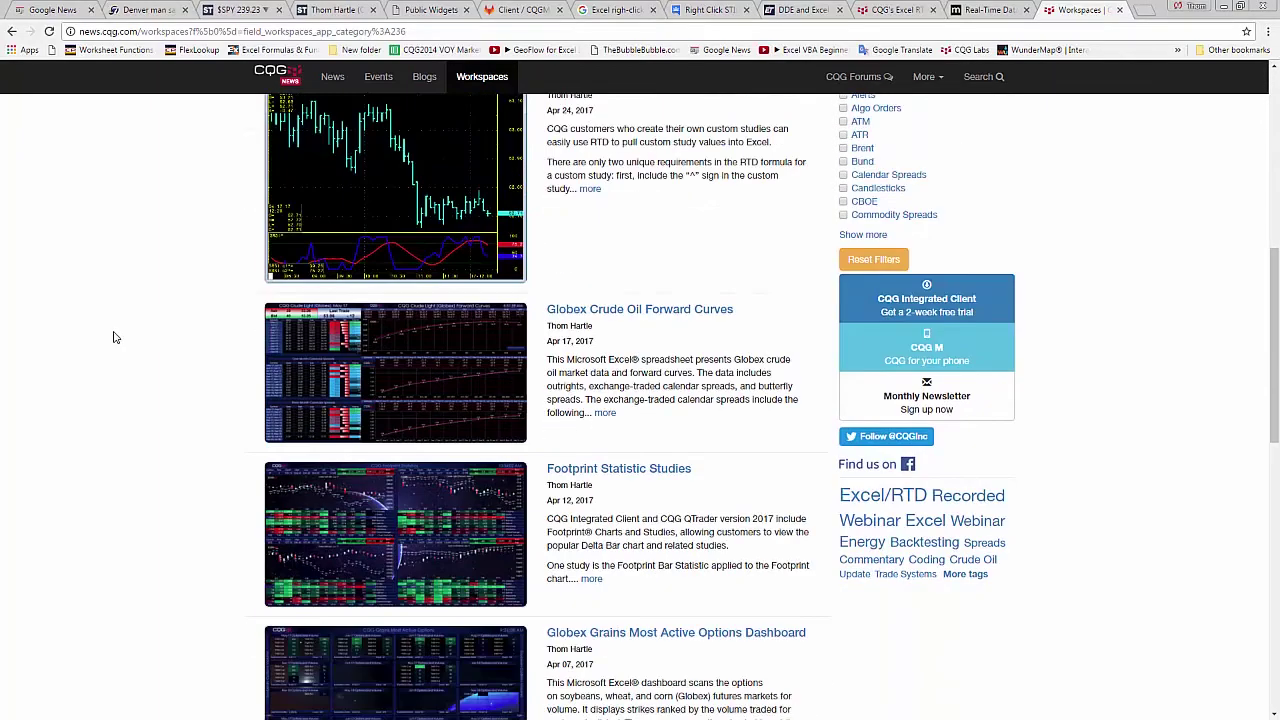
{"action": "scroll", "coordinate": [115, 337], "scroll_direction": "down", "scroll_amount": 3}
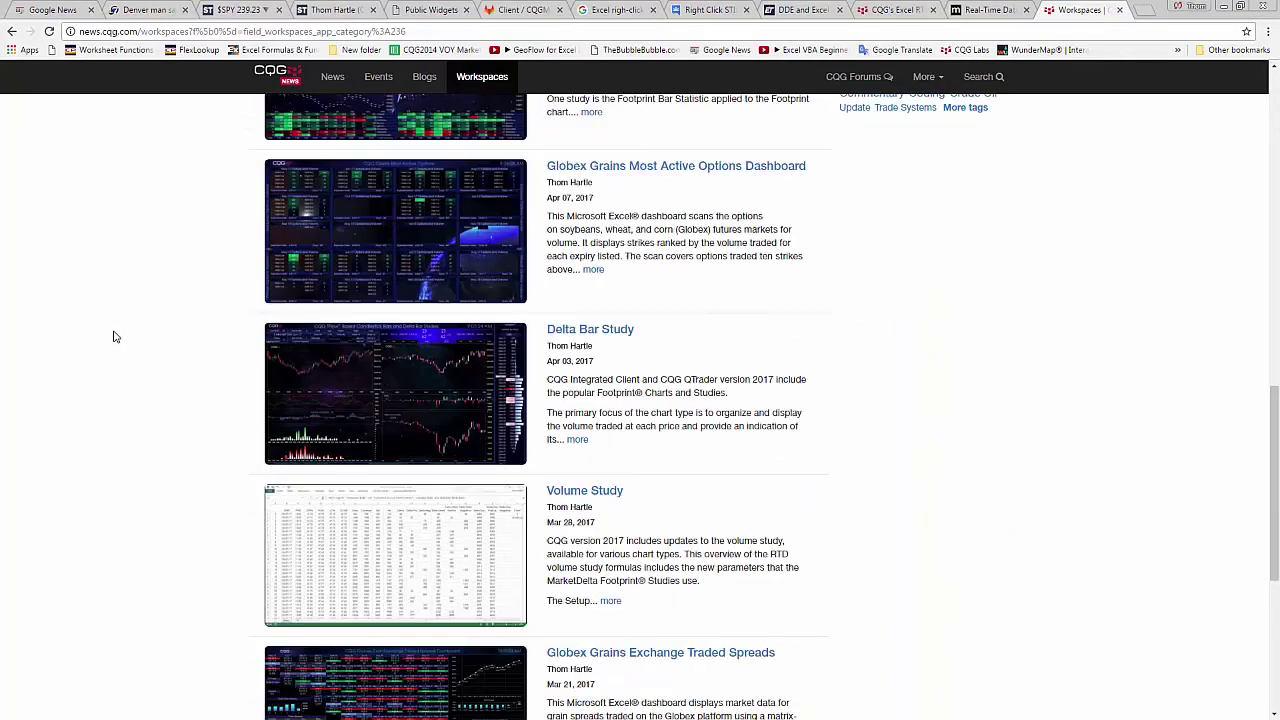
{"action": "scroll", "coordinate": [115, 337], "scroll_direction": "down", "scroll_amount": 1}
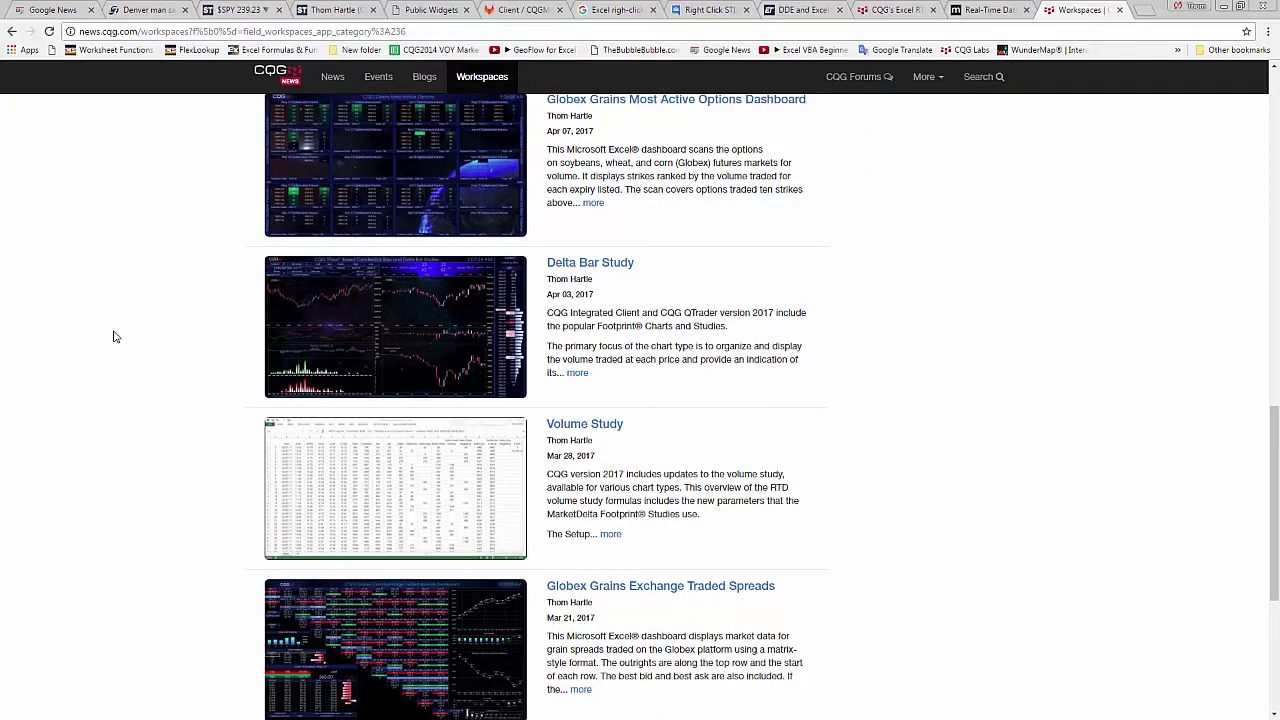
{"action": "scroll", "coordinate": [115, 337], "scroll_direction": "down", "scroll_amount": 2}
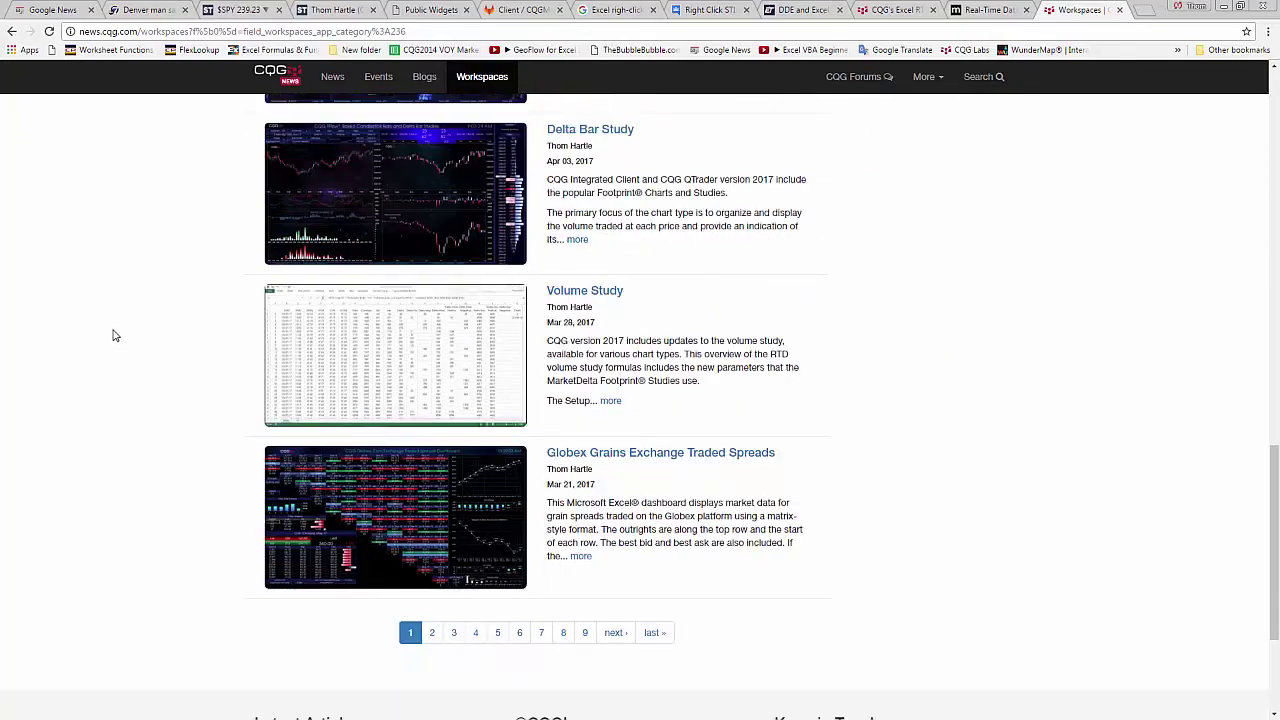
{"action": "scroll", "coordinate": [115, 335], "scroll_direction": "up", "scroll_amount": 5}
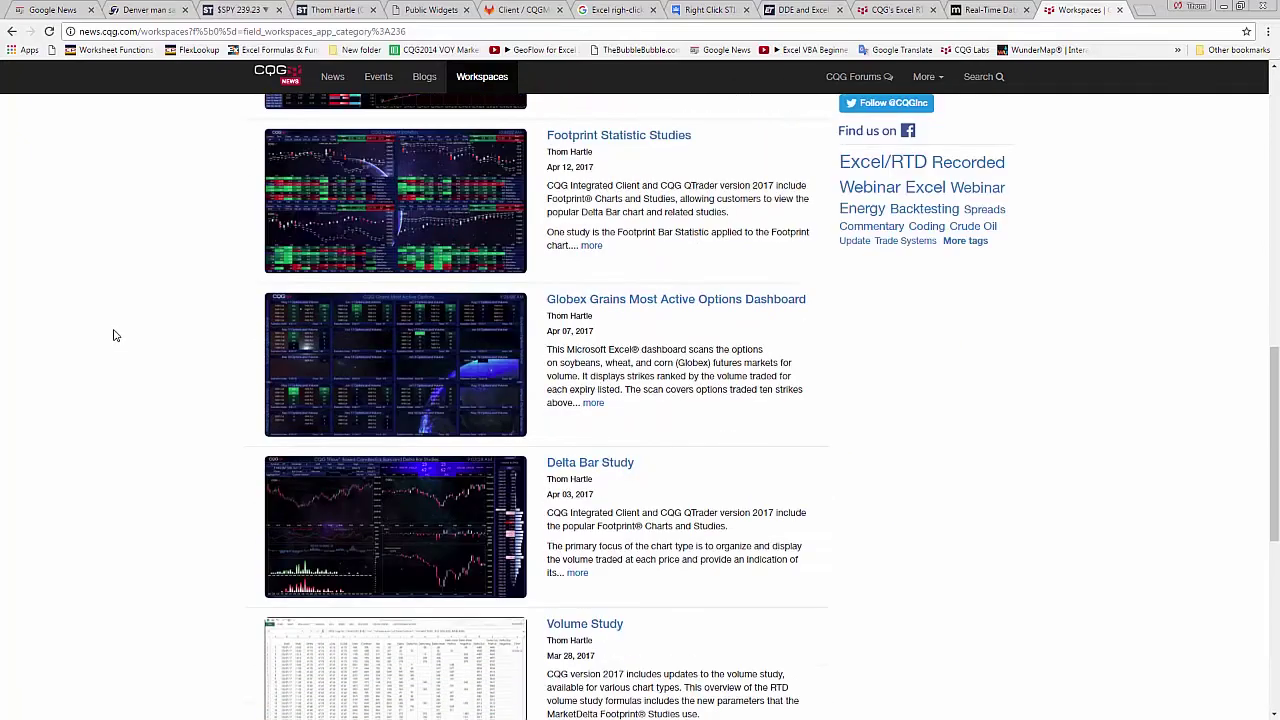
{"action": "scroll", "coordinate": [115, 335], "scroll_direction": "up", "scroll_amount": 4}
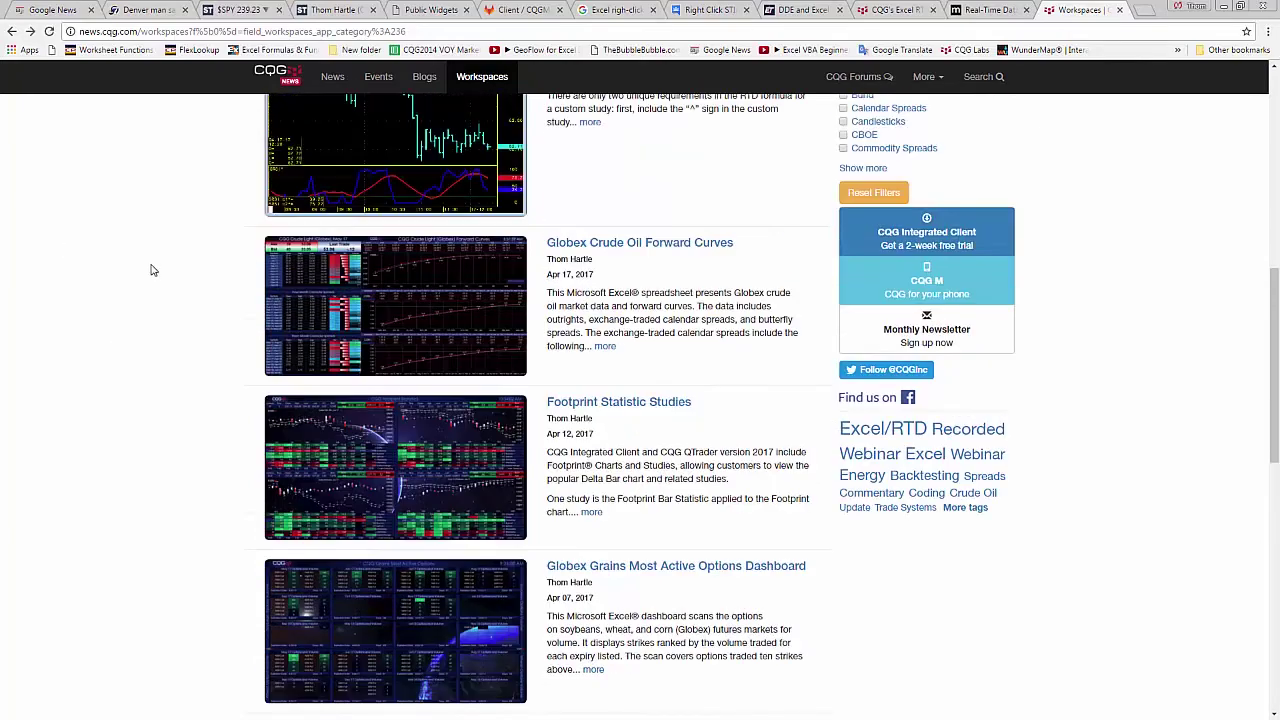
{"action": "scroll", "coordinate": [152, 268], "scroll_direction": "up", "scroll_amount": 8}
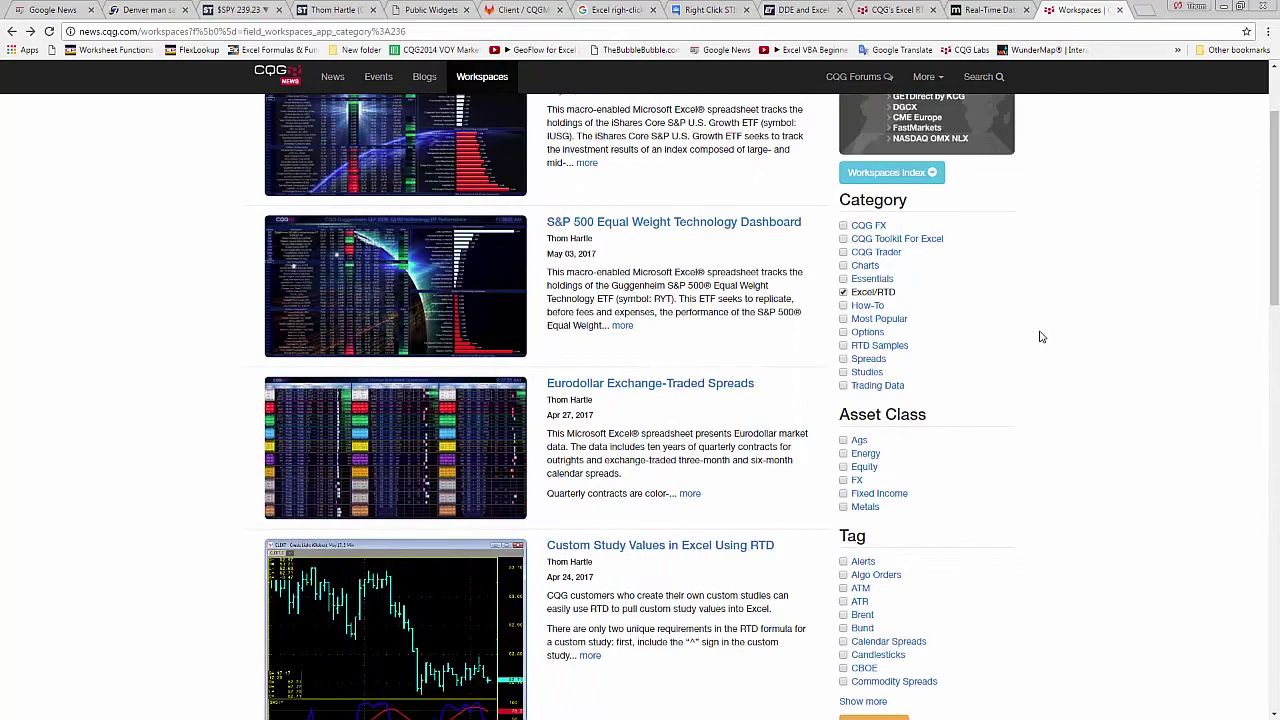
{"action": "left_click", "coordinate": [872, 334]}
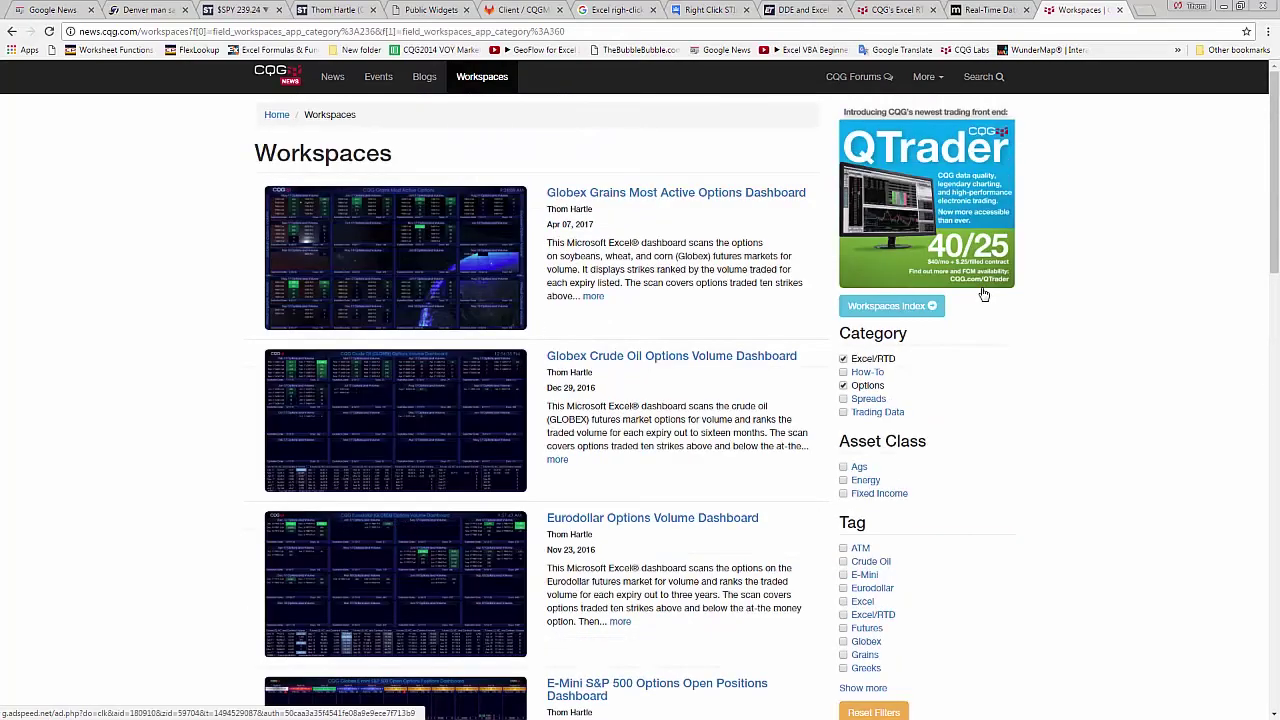
Preview the Options Analytics Using Inputs and Models article and its screenshot, then return to the listing
{"action": "scroll", "coordinate": [984, 294], "scroll_direction": "down", "scroll_amount": 5}
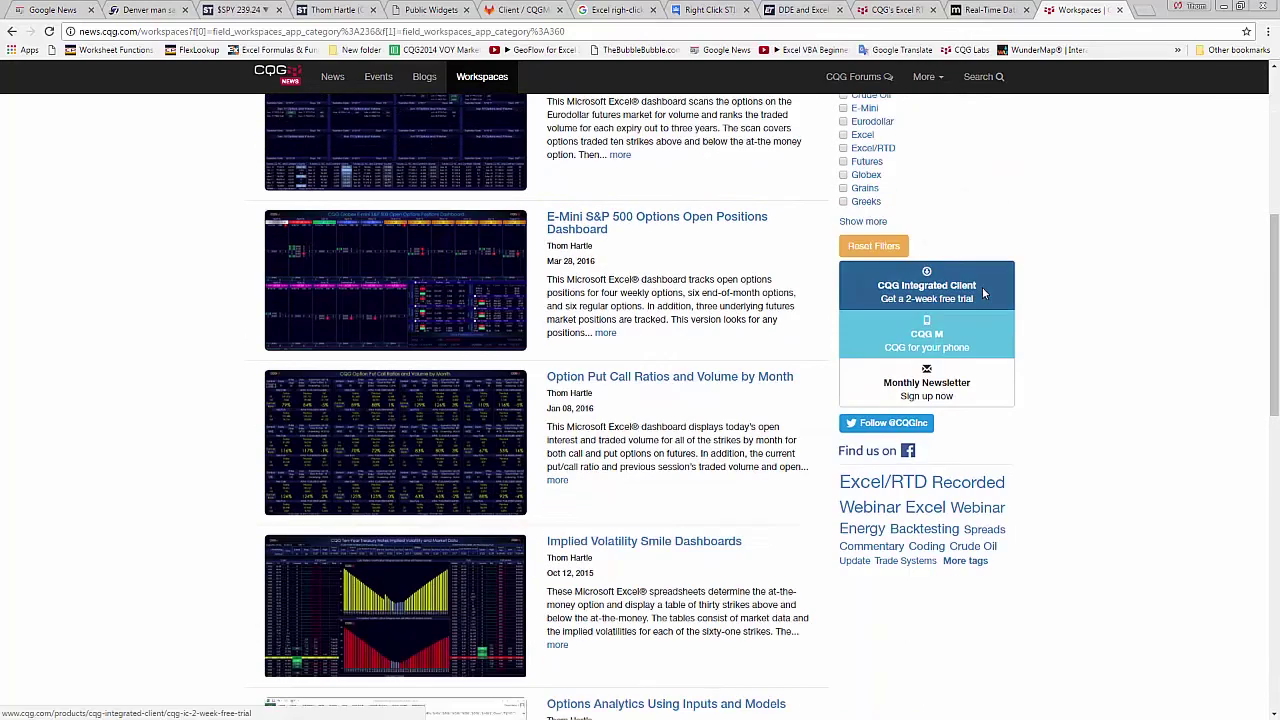
{"action": "scroll", "coordinate": [984, 293], "scroll_direction": "down", "scroll_amount": 1}
{"action": "scroll", "coordinate": [984, 293], "scroll_direction": "down", "scroll_amount": 1}
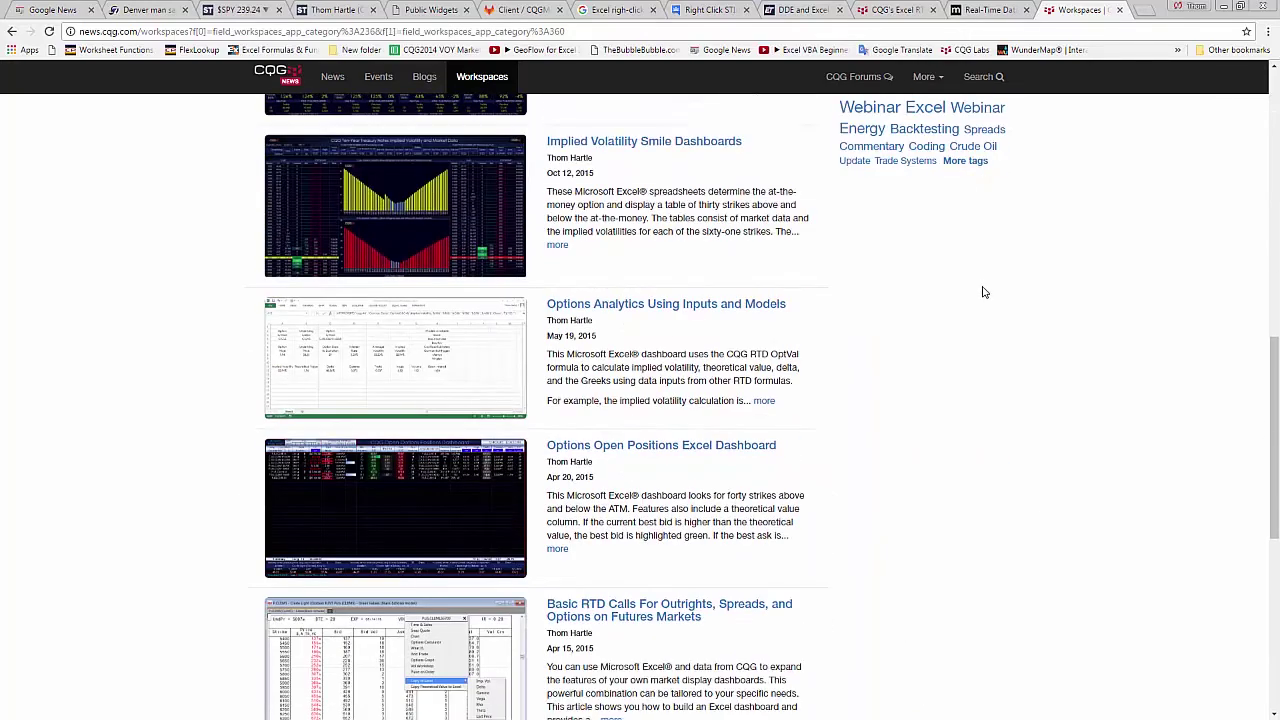
{"action": "left_click", "coordinate": [393, 358]}
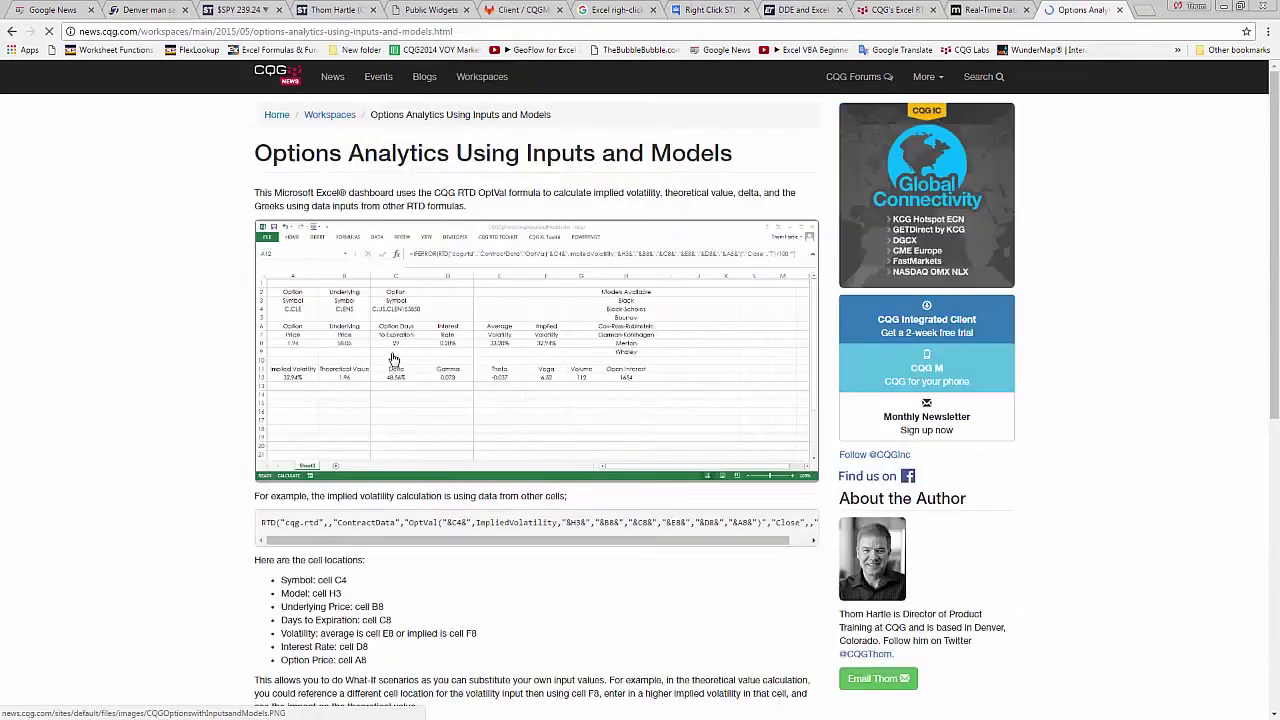
{"action": "left_click", "coordinate": [412, 343]}
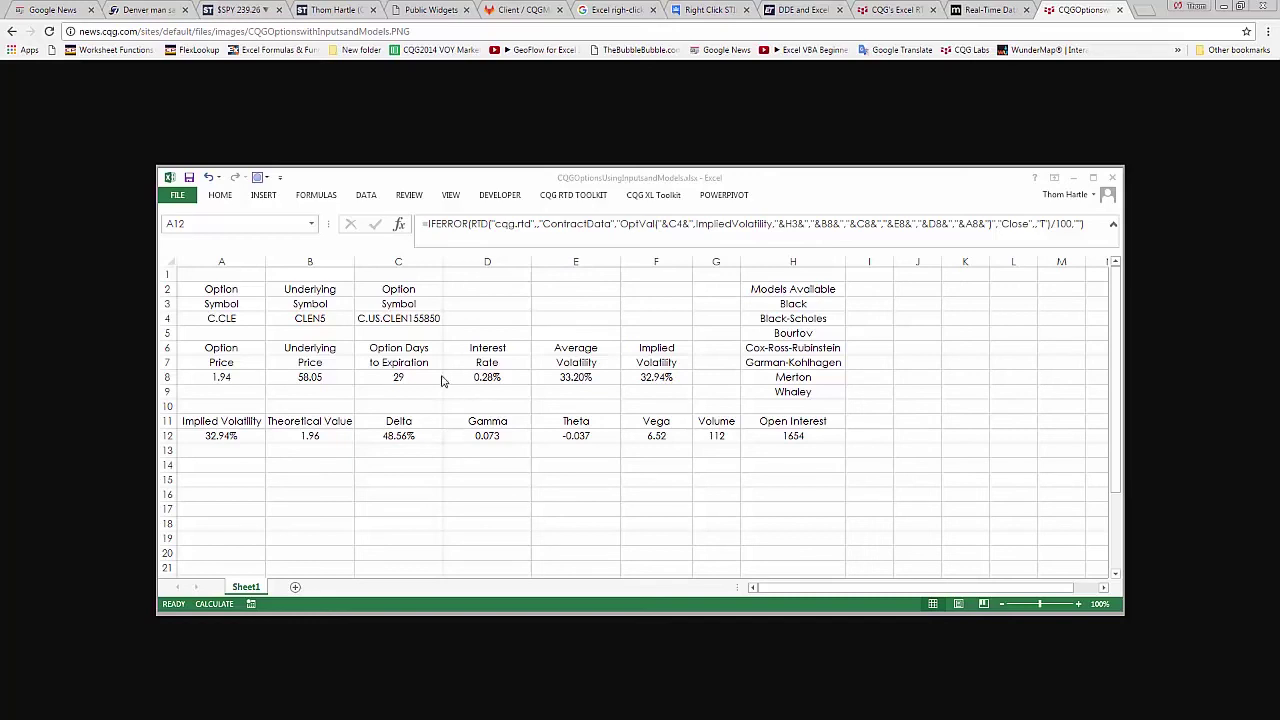
{"action": "left_click", "coordinate": [12, 31]}
{"action": "left_click", "coordinate": [12, 31]}
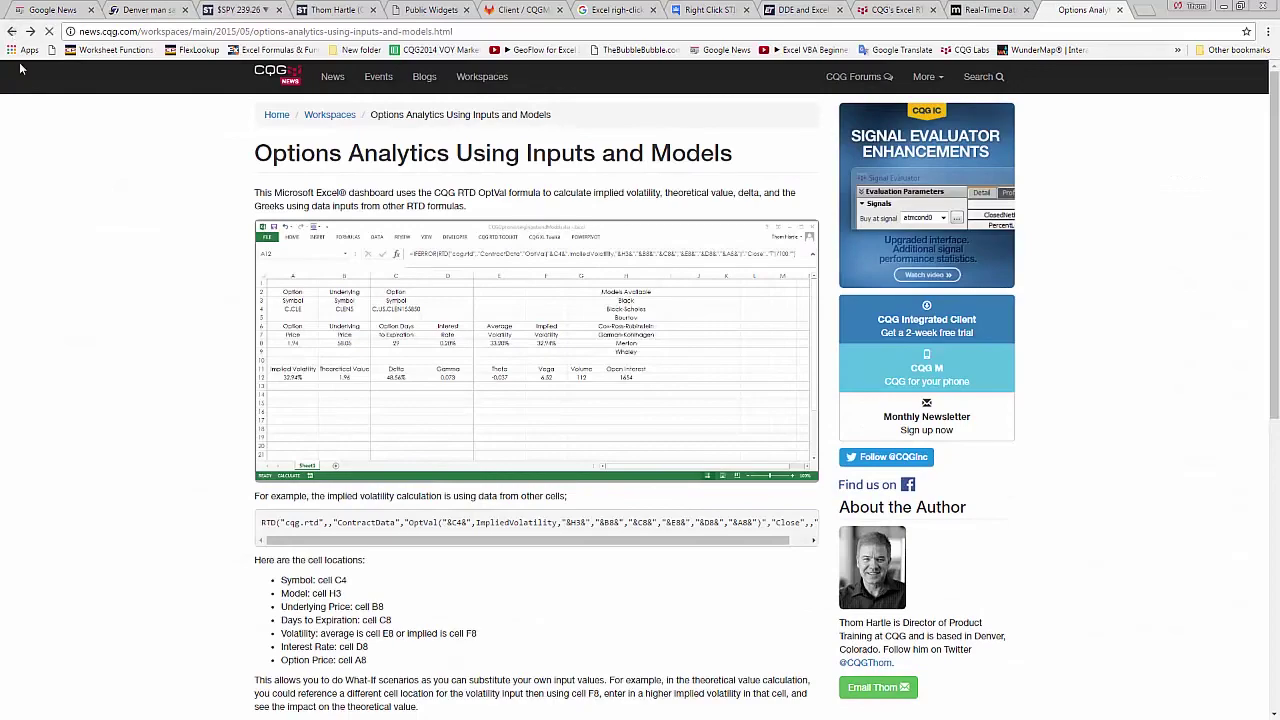
Expand the full tag filter list and return to the top of the page
{"action": "scroll", "coordinate": [497, 192], "scroll_direction": "up", "scroll_amount": 3}
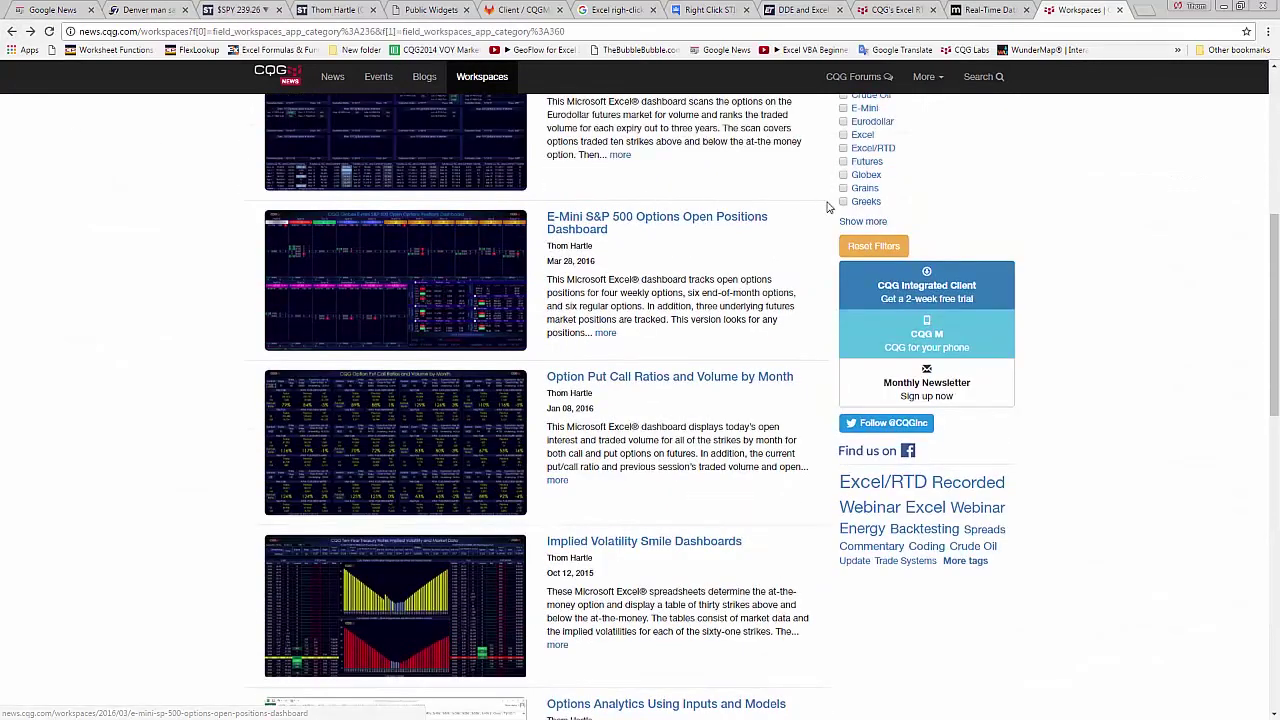
{"action": "left_click", "coordinate": [870, 221]}
{"action": "scroll", "coordinate": [1000, 230], "scroll_direction": "up", "scroll_amount": 2}
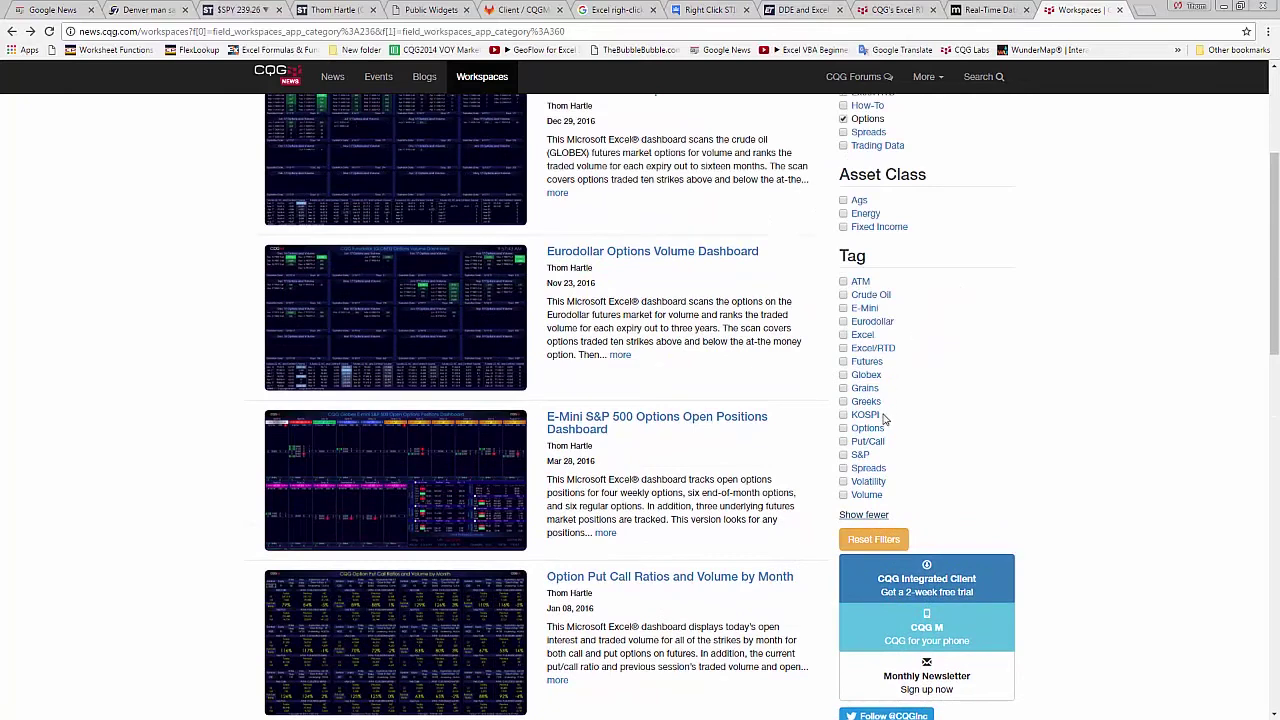
{"action": "scroll", "coordinate": [990, 377], "scroll_direction": "up", "scroll_amount": 3}
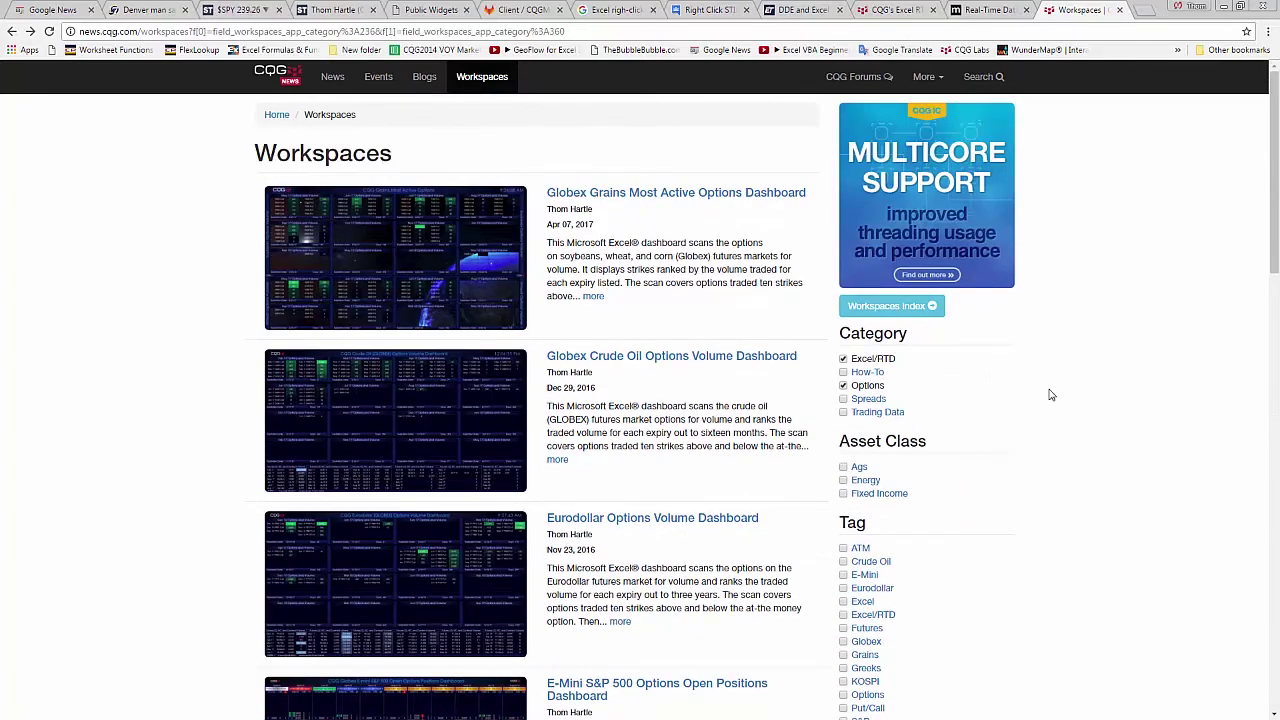
Open the Workspaces Index, browse its full list of titles, and start a page search
{"action": "left_click", "coordinate": [891, 307]}
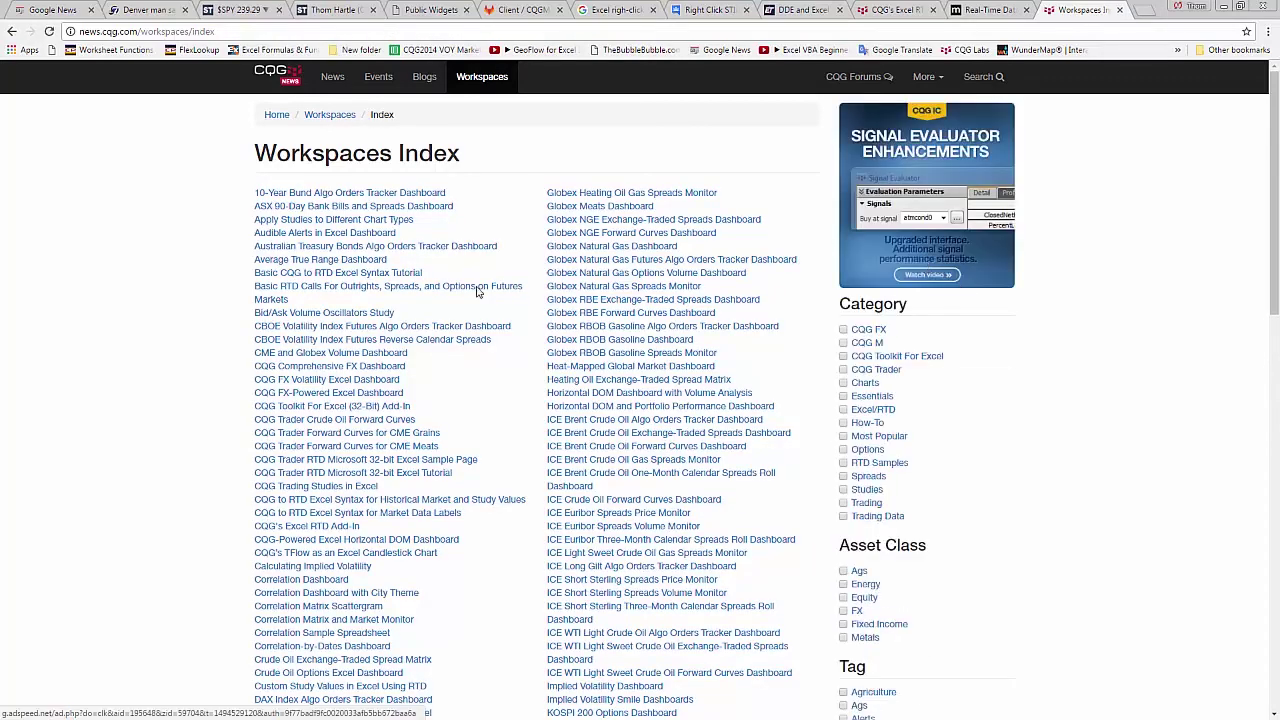
{"action": "scroll", "coordinate": [171, 282], "scroll_direction": "down", "scroll_amount": 2}
{"action": "scroll", "coordinate": [171, 282], "scroll_direction": "down", "scroll_amount": 4}
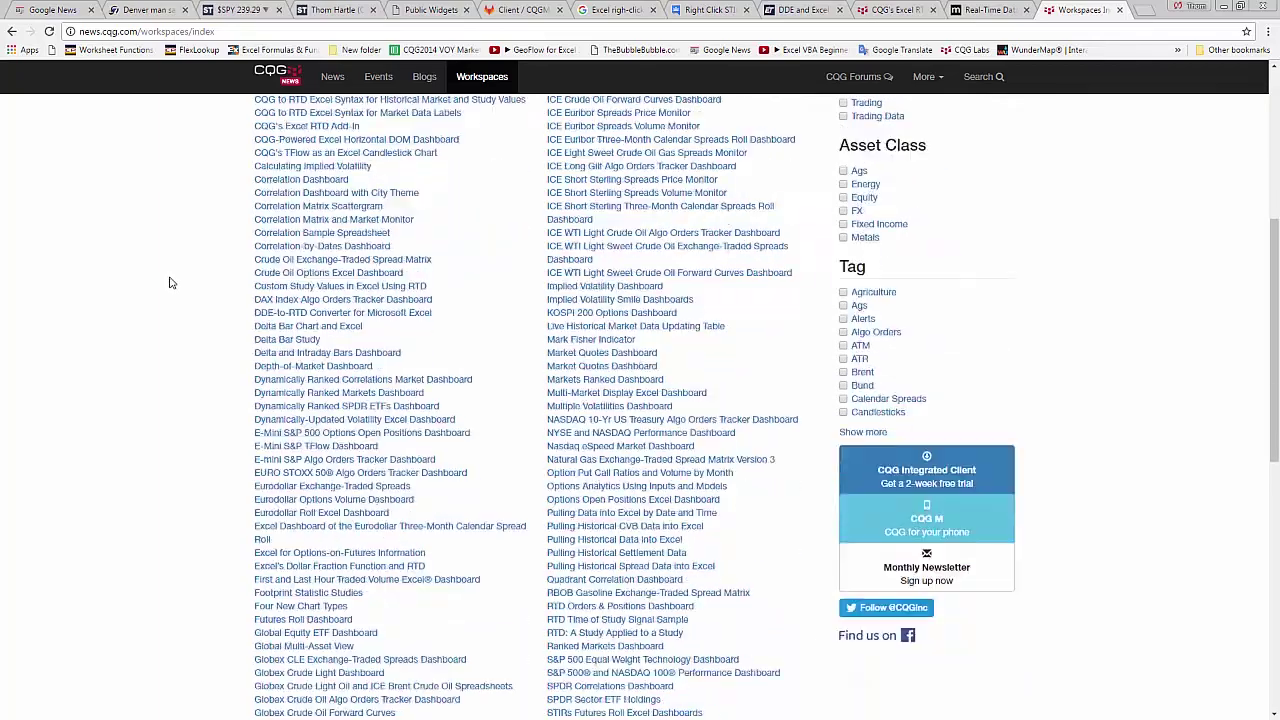
{"action": "scroll", "coordinate": [170, 282], "scroll_direction": "down", "scroll_amount": 3}
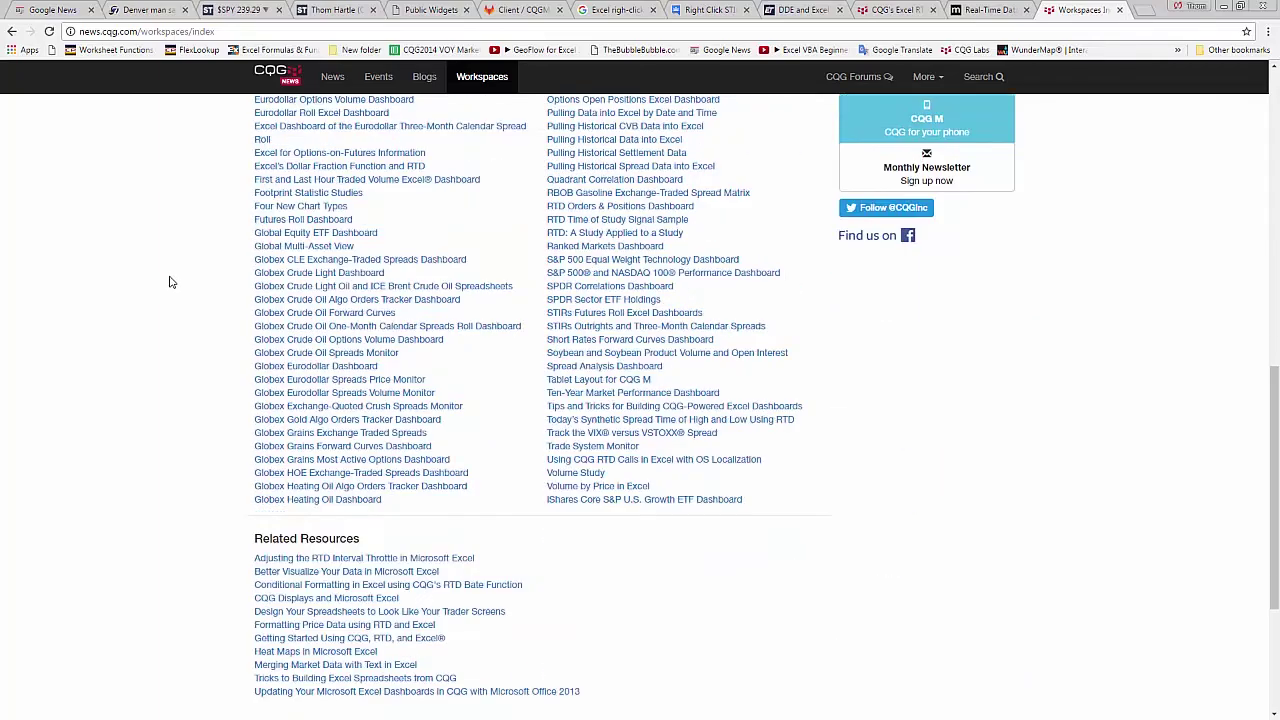
{"action": "scroll", "coordinate": [169, 281], "scroll_direction": "up", "scroll_amount": 2}
{"action": "scroll", "coordinate": [168, 281], "scroll_direction": "up", "scroll_amount": 14}
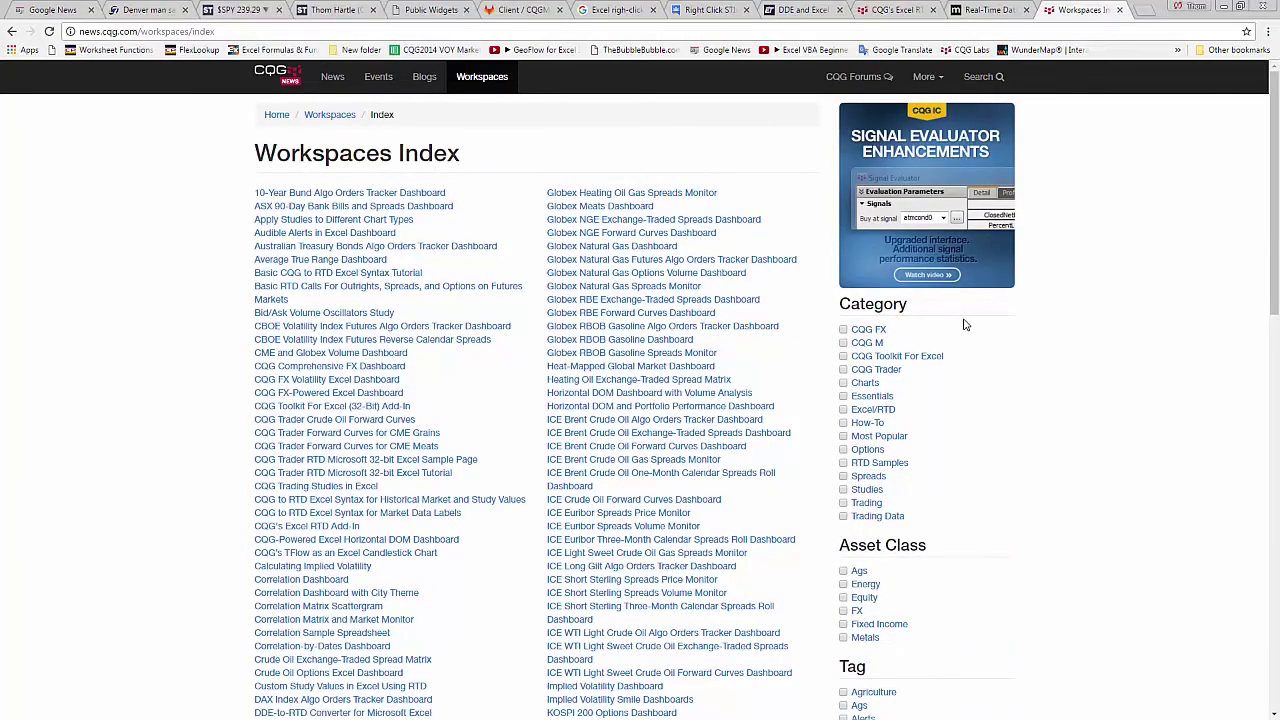
{"action": "key", "text": "ctrl+f"}
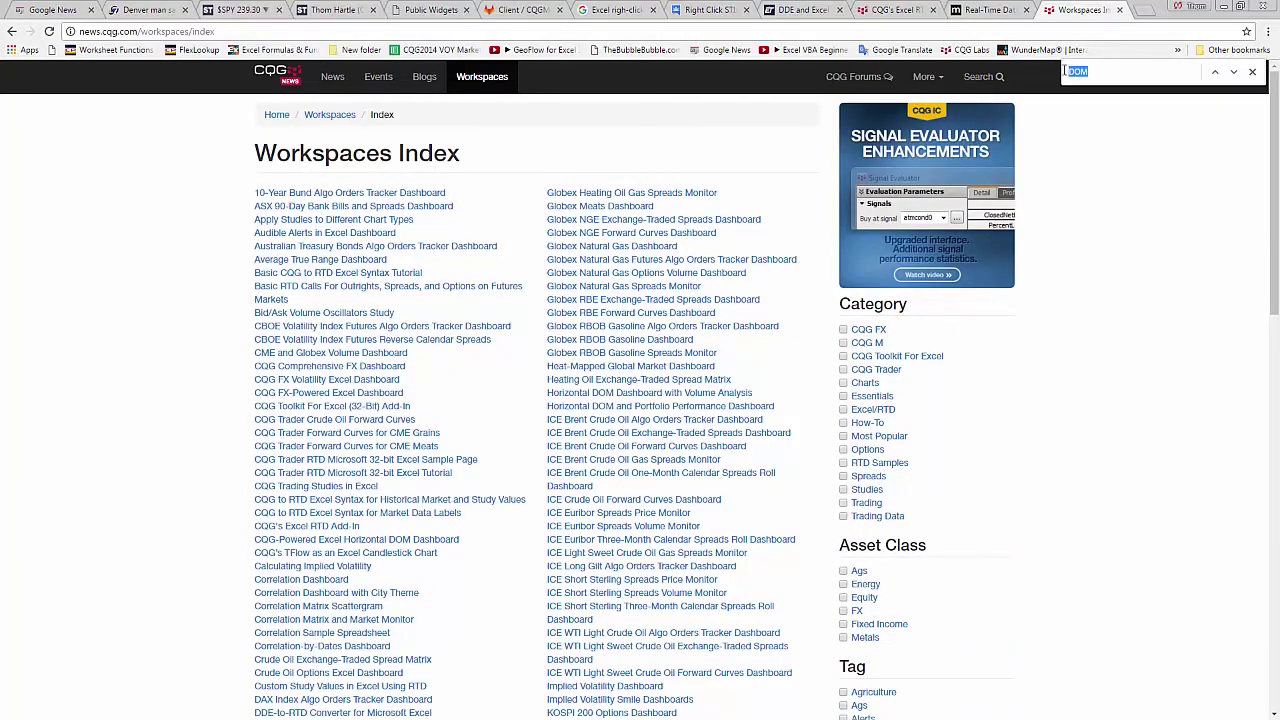
{"action": "type", "text": "Correlation"}
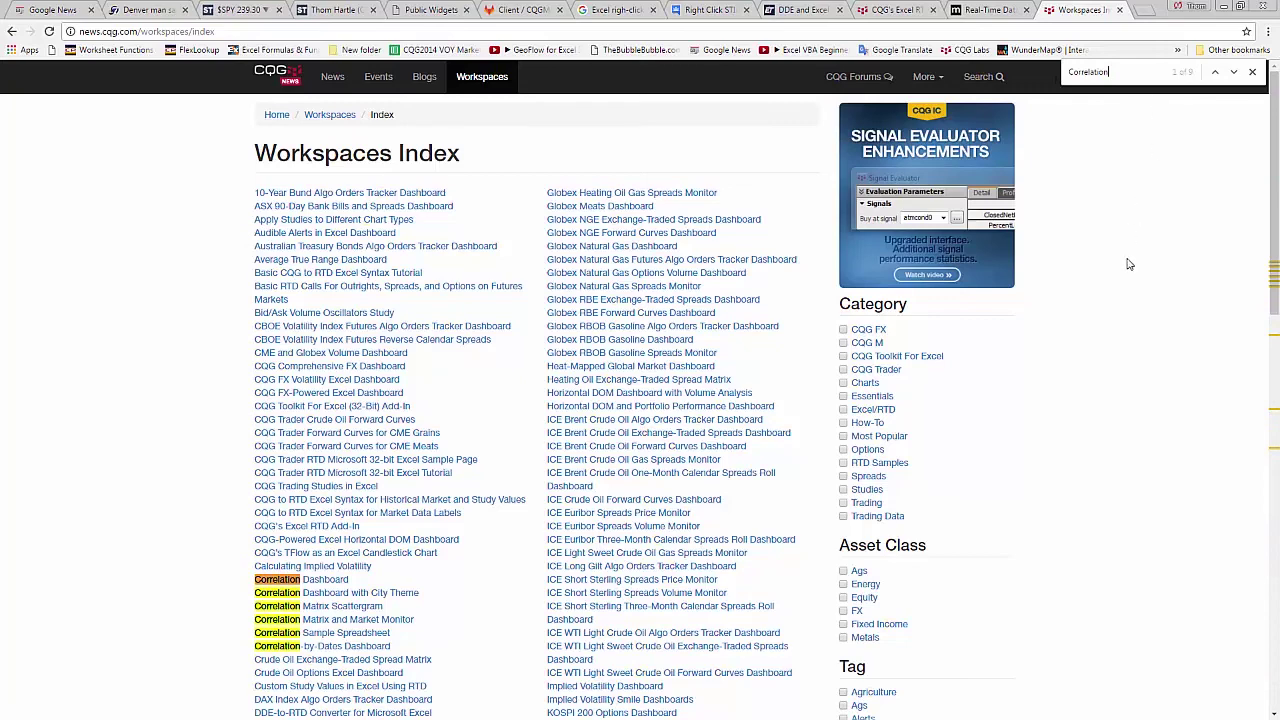
{"action": "scroll", "coordinate": [1107, 311], "scroll_direction": "down", "scroll_amount": 1}
{"action": "scroll", "coordinate": [1084, 273], "scroll_direction": "down", "scroll_amount": 2}
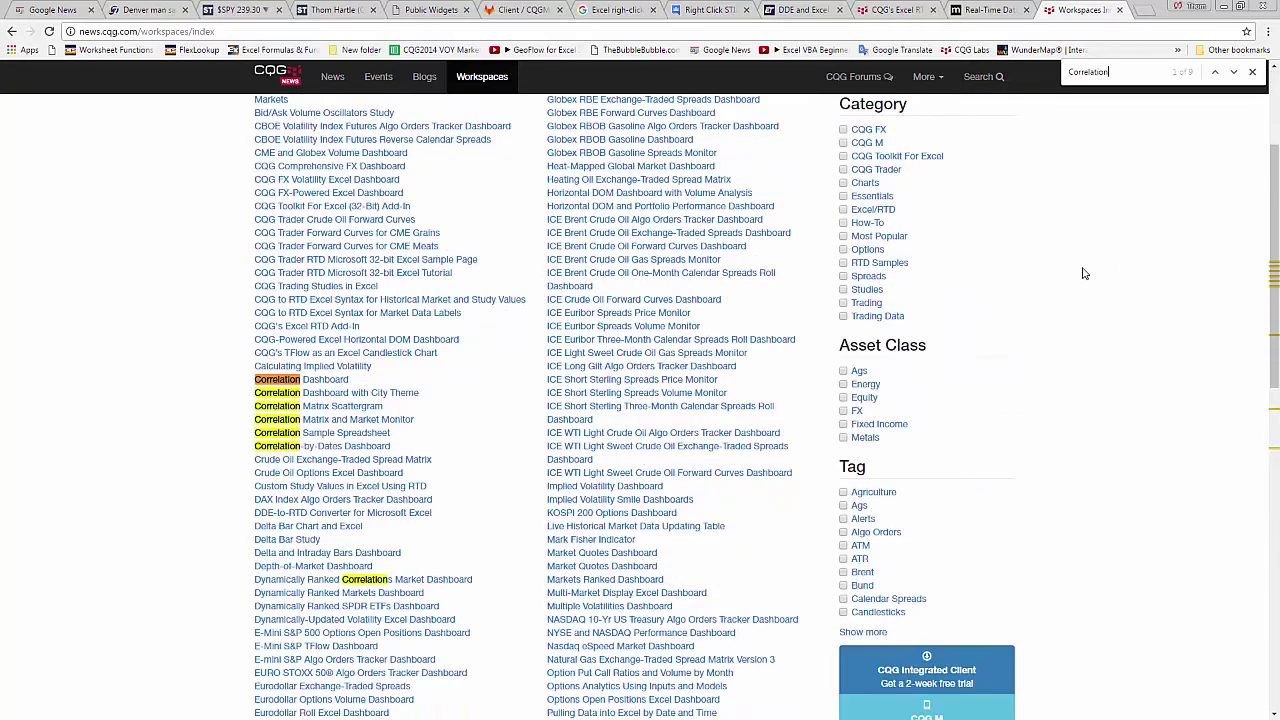
{"action": "scroll", "coordinate": [1084, 273], "scroll_direction": "down", "scroll_amount": 3}
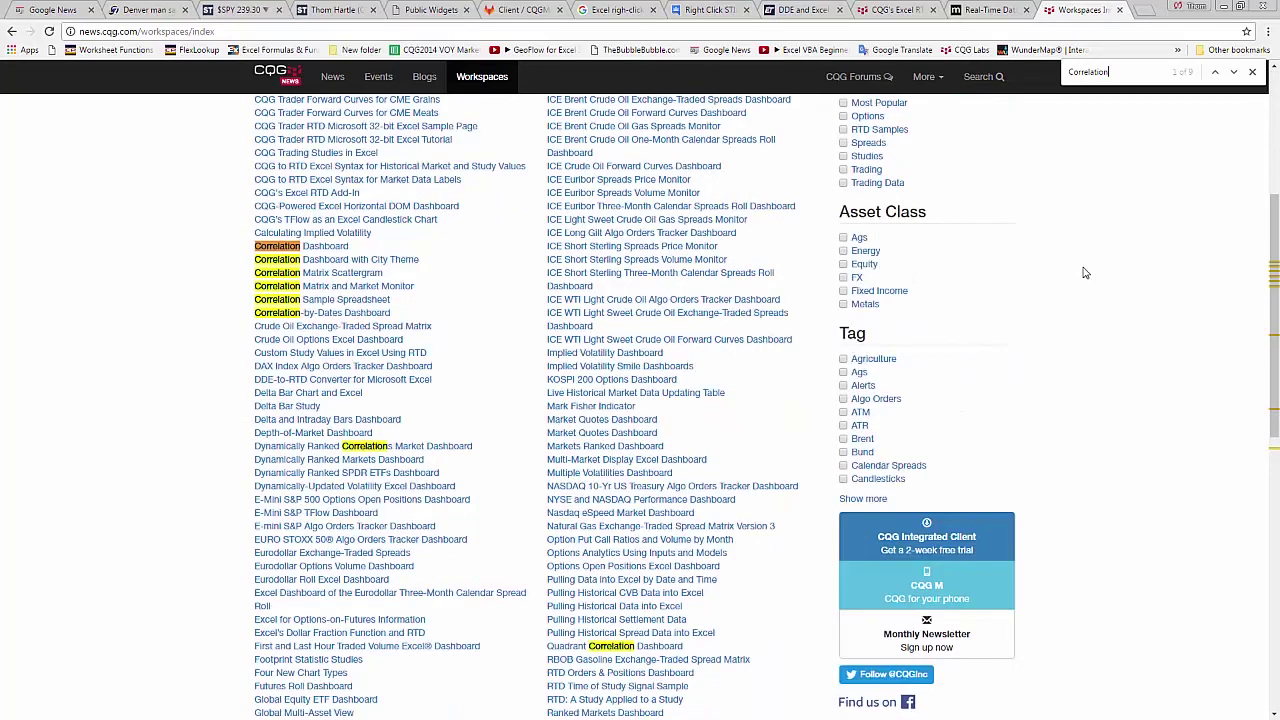
{"action": "scroll", "coordinate": [1085, 265], "scroll_direction": "down", "scroll_amount": 1}
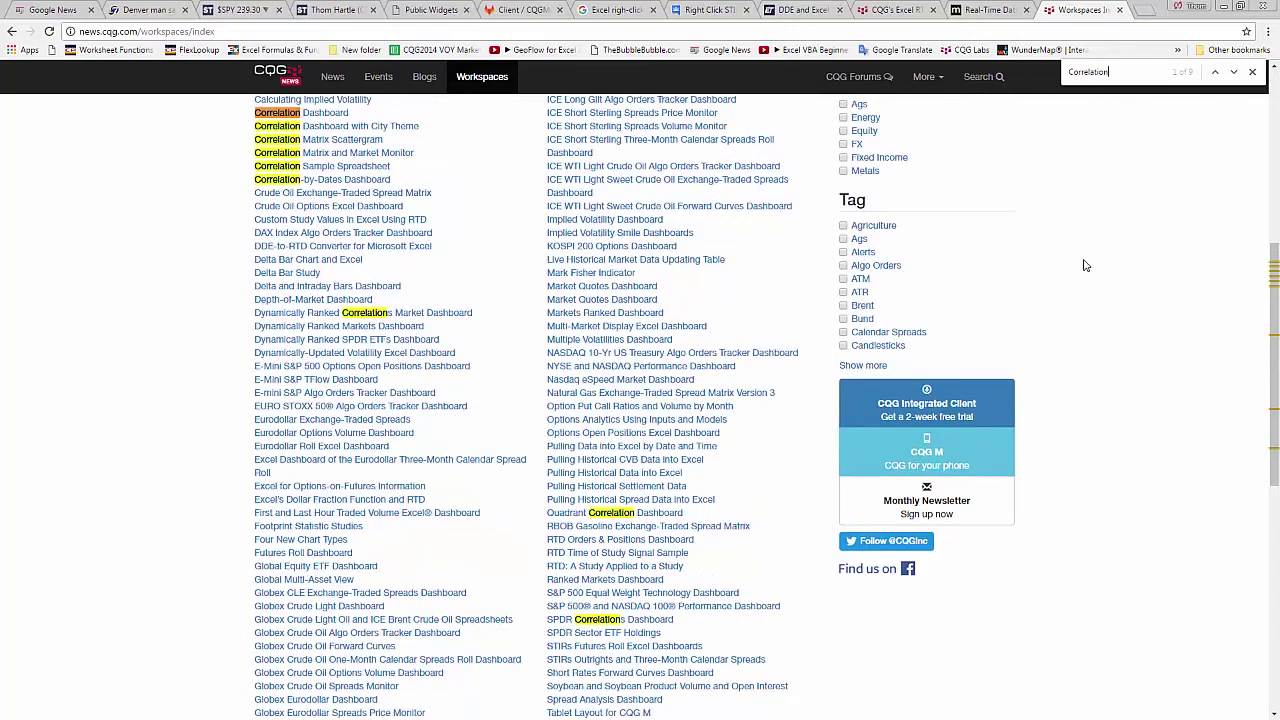
{"action": "left_click", "coordinate": [350, 128]}
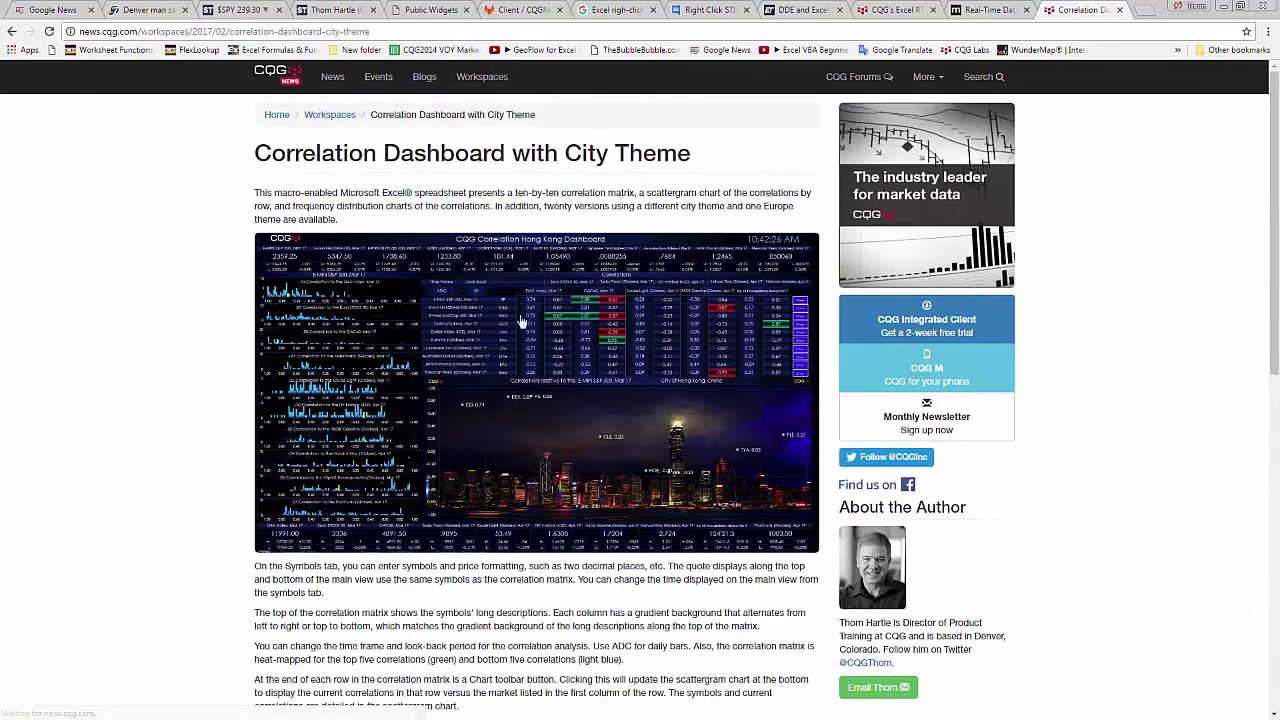
{"action": "left_click", "coordinate": [586, 341]}
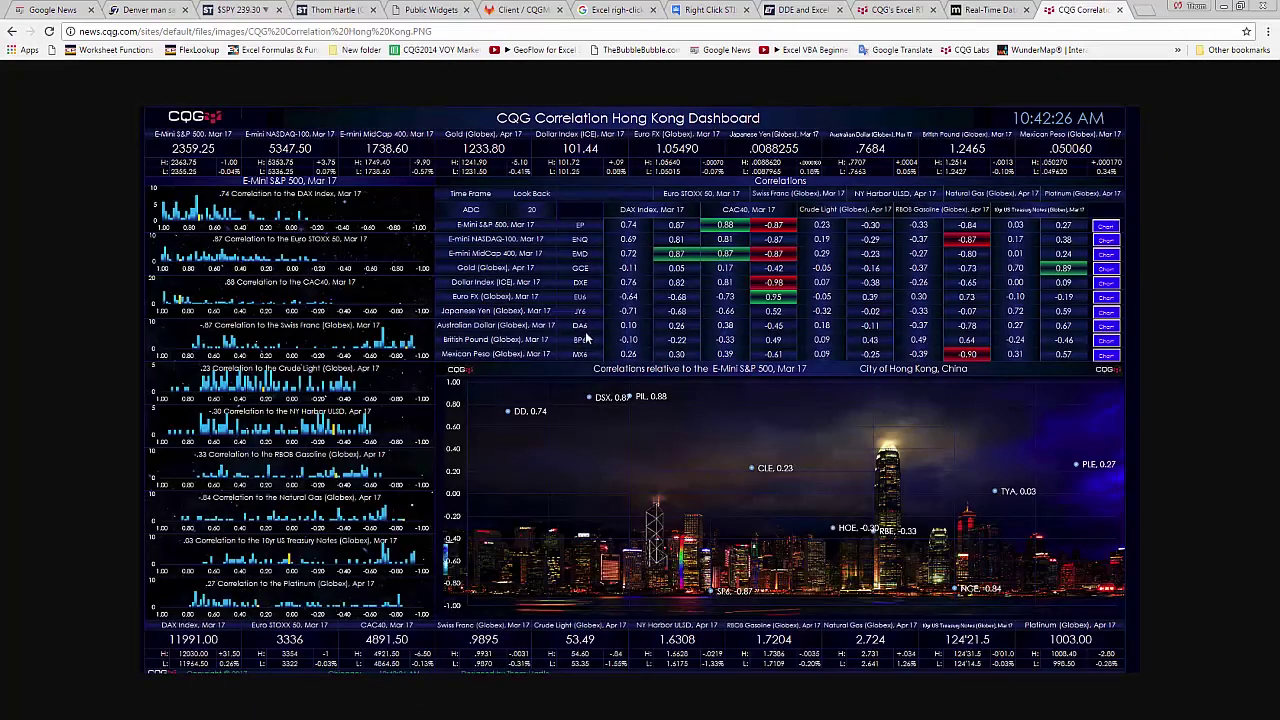
{"action": "left_click", "coordinate": [12, 31]}
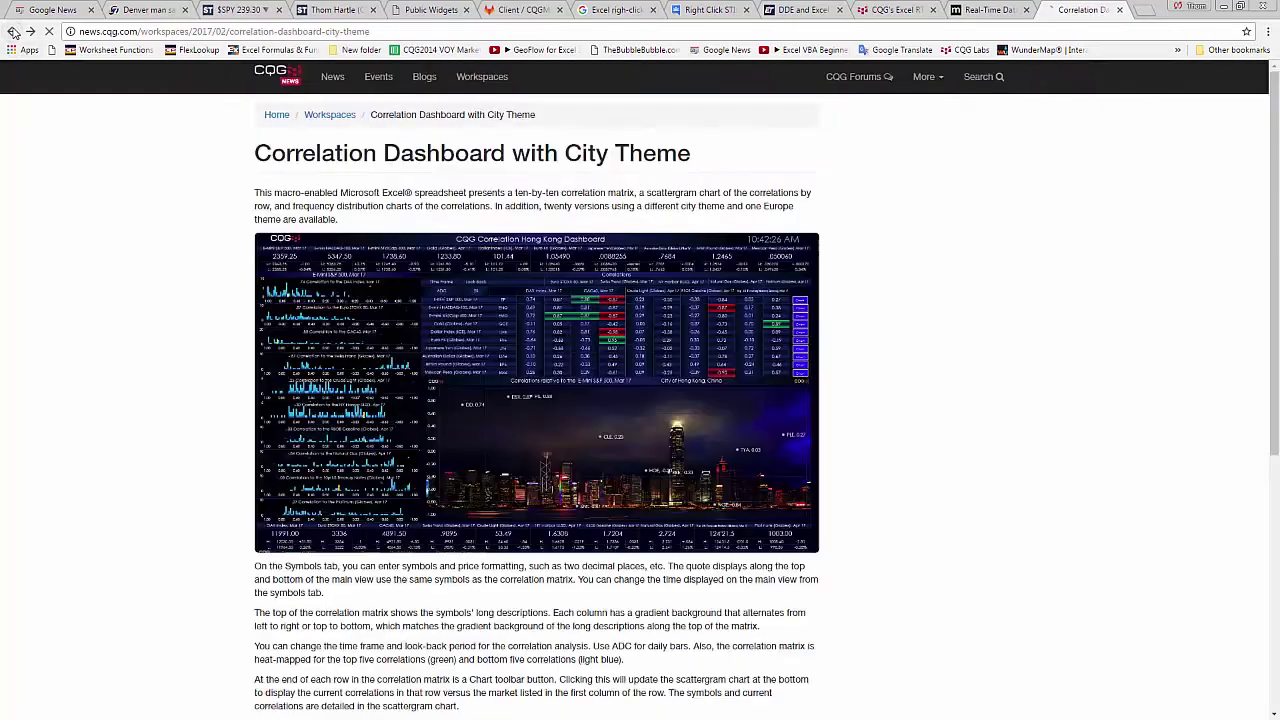
{"action": "left_click", "coordinate": [12, 31]}
{"action": "scroll", "coordinate": [1063, 251], "scroll_direction": "up", "scroll_amount": 5}
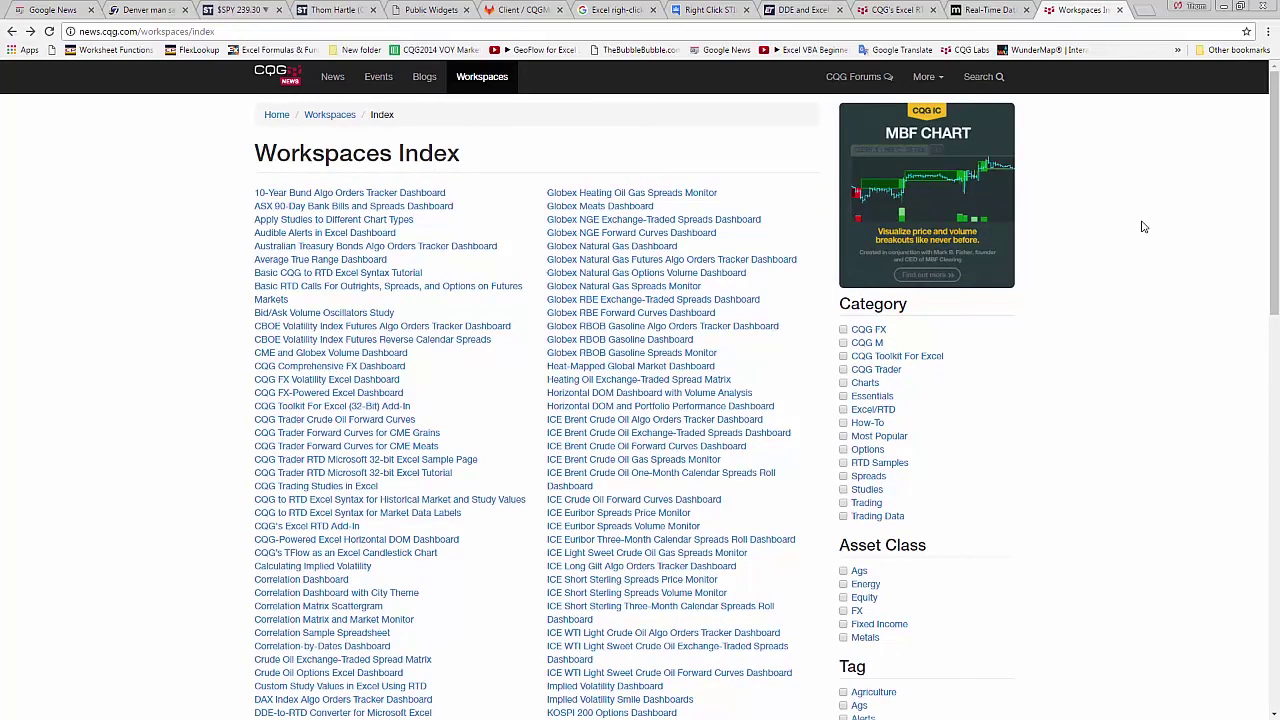
Find 'Time' in the index and view the Pulling Data into Excel by Date and Time screenshot
{"action": "key", "text": "ctrl+f"}
{"action": "type", "text": "Time"}
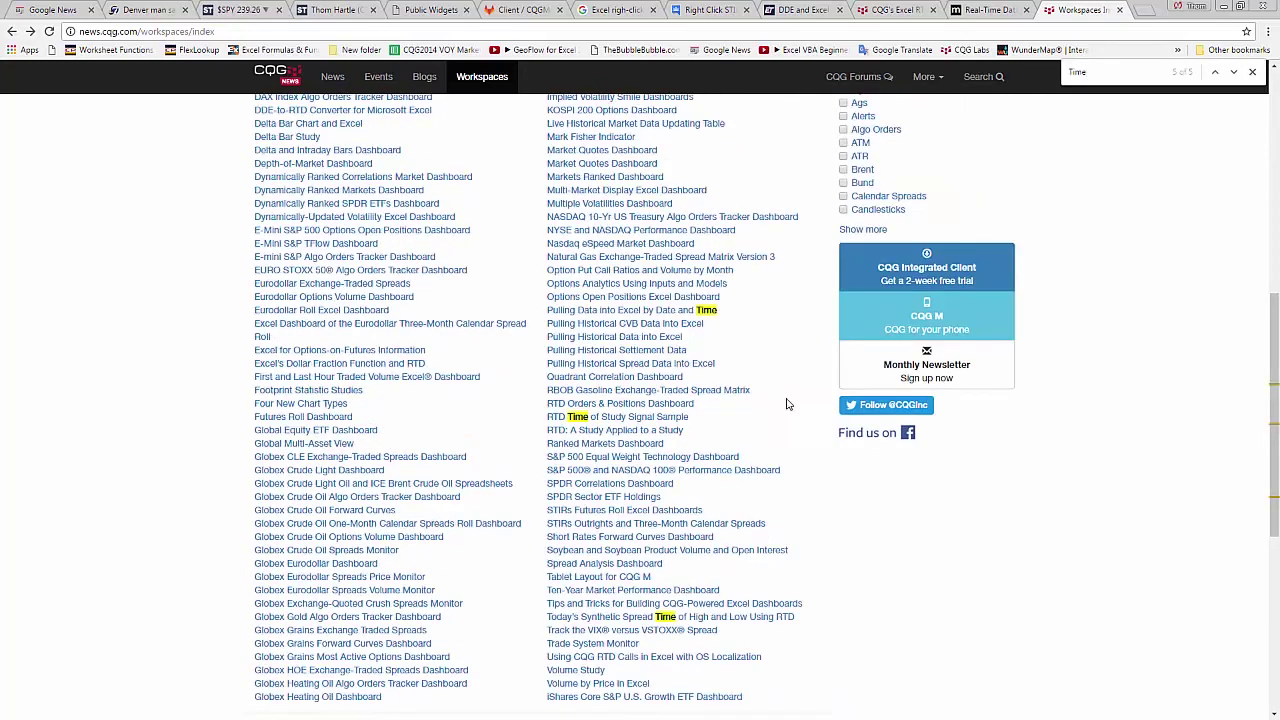
{"action": "left_click", "coordinate": [650, 312]}
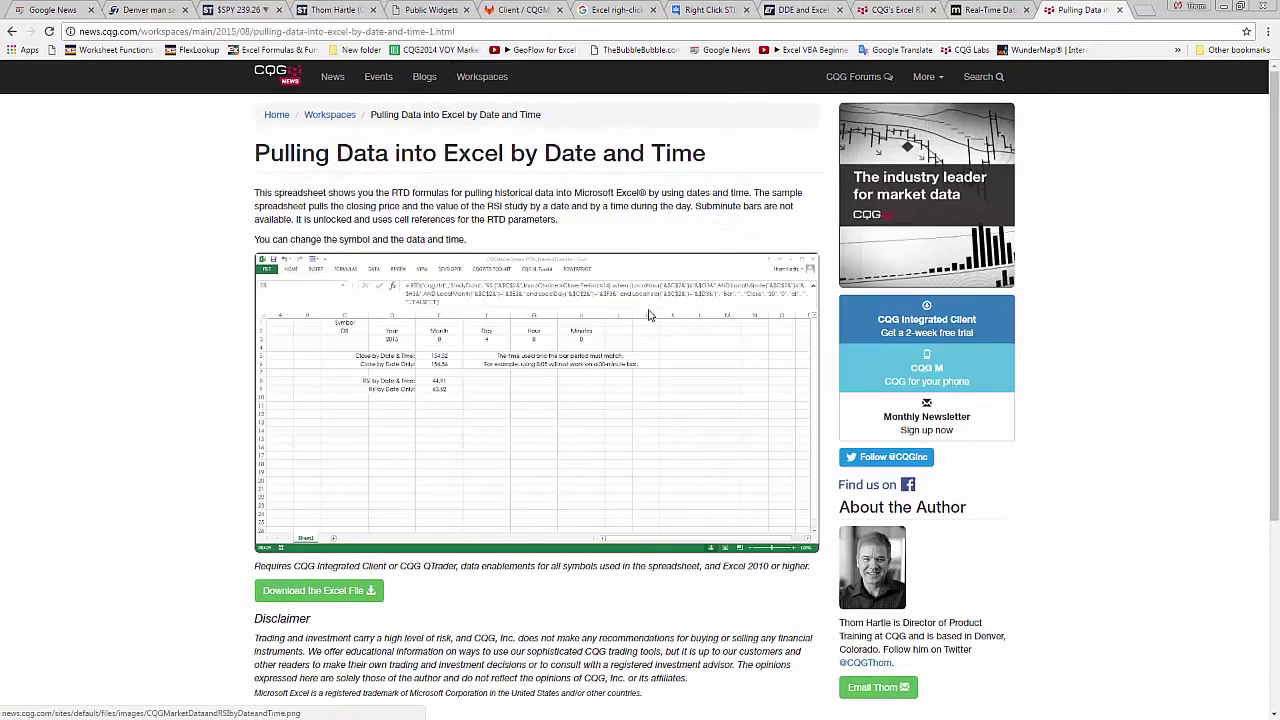
{"action": "left_click", "coordinate": [651, 314]}
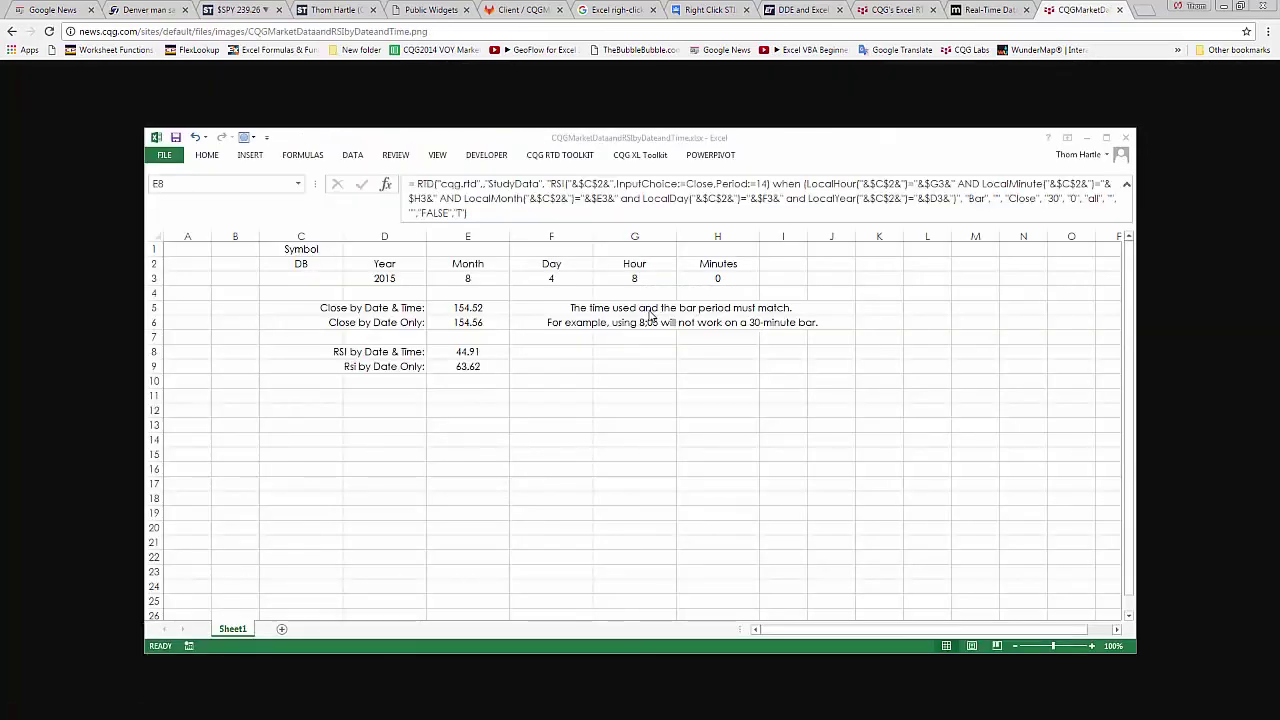
Go back through the article and index to the filtered Workspaces listing
{"action": "left_click", "coordinate": [14, 32]}
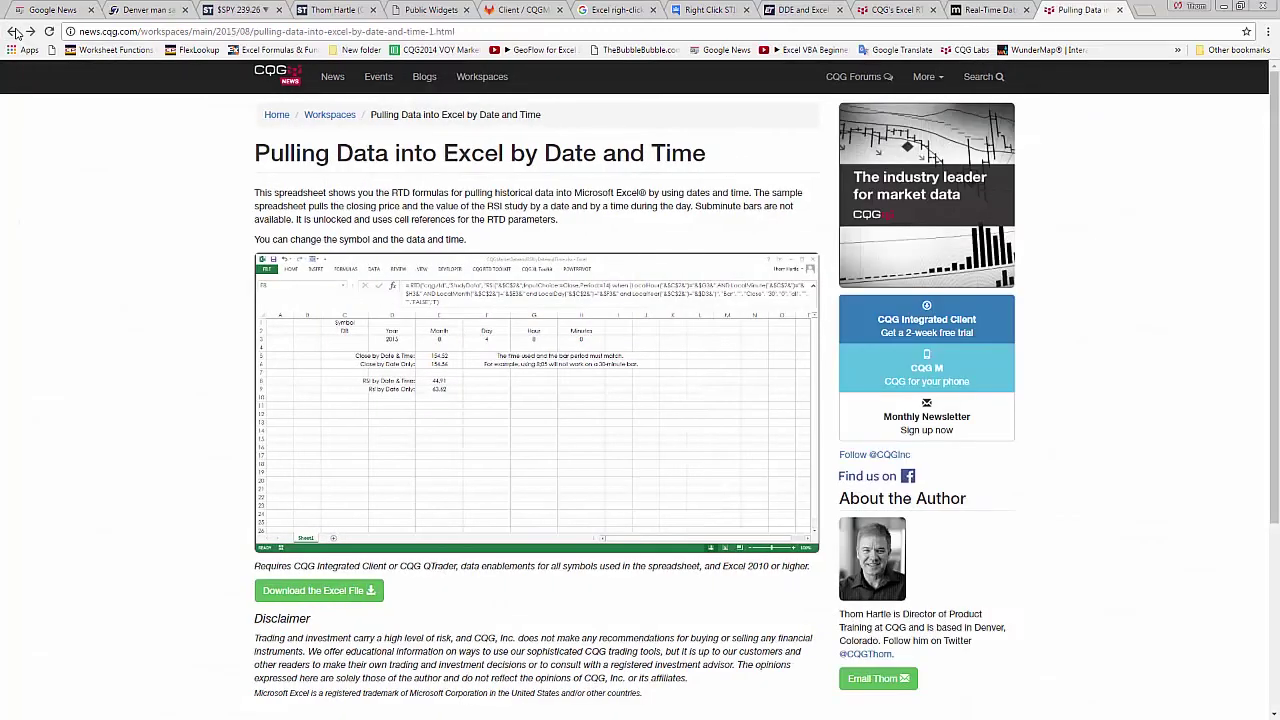
{"action": "left_click", "coordinate": [14, 32]}
{"action": "left_click", "coordinate": [14, 32]}
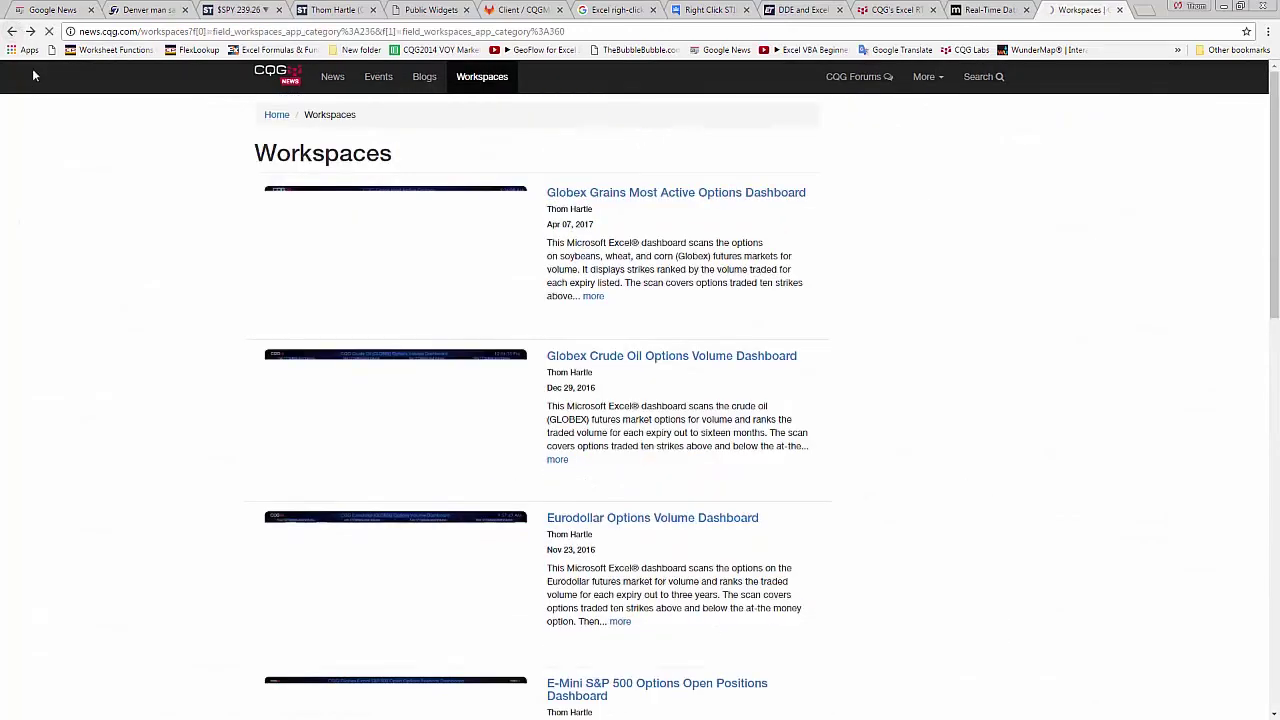